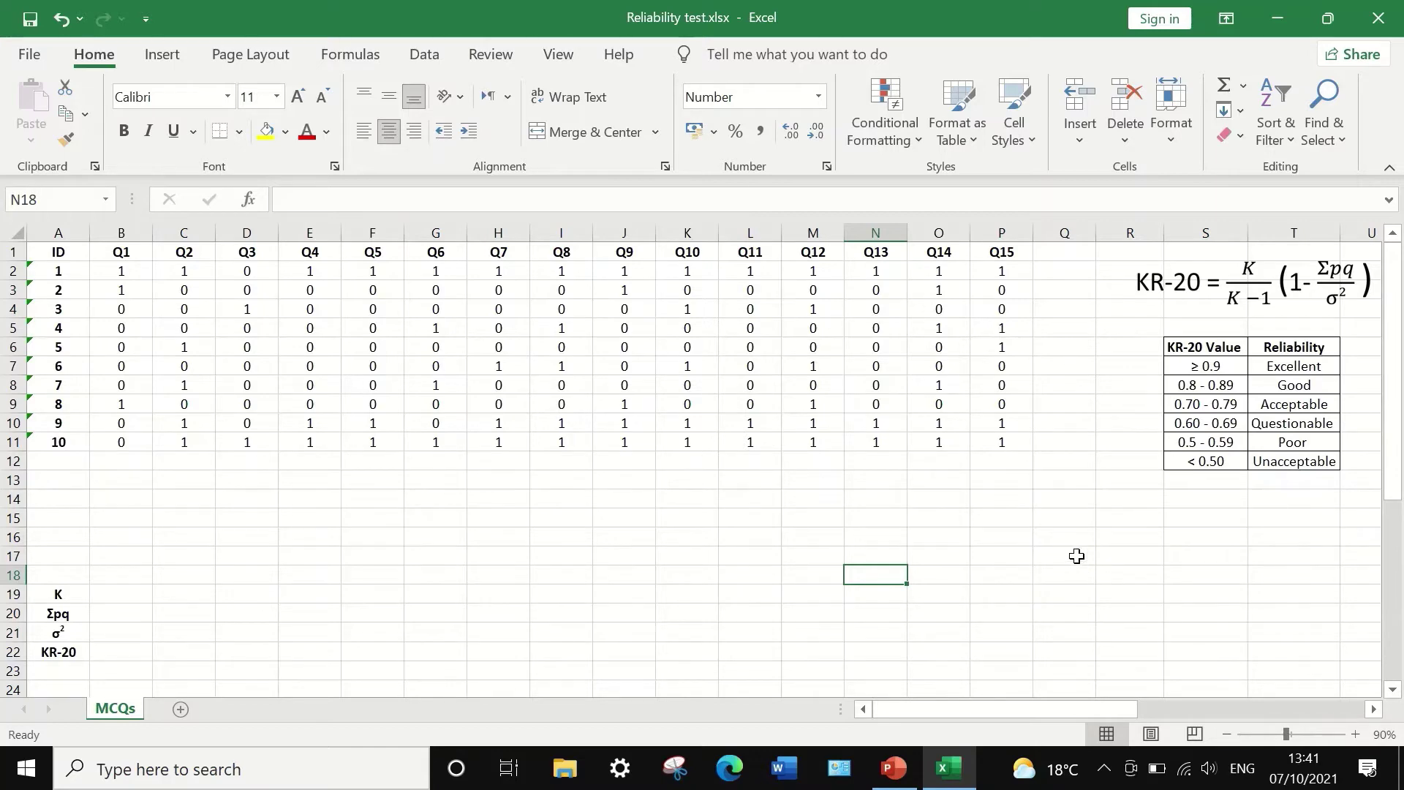
Add the column header "Total Score" in cell Q1, beside the Q15 header.
left_click(1081, 256)
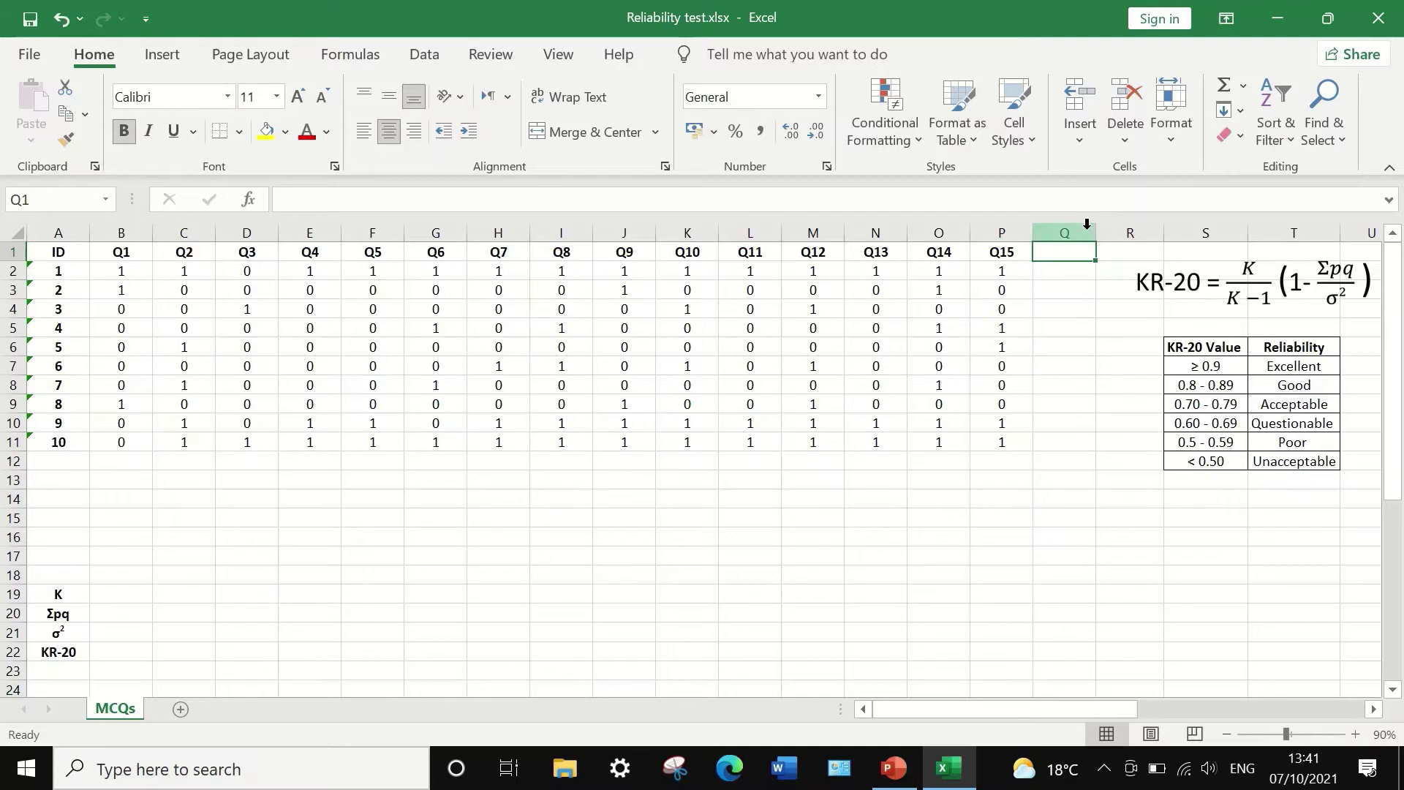
type("Total Sco")
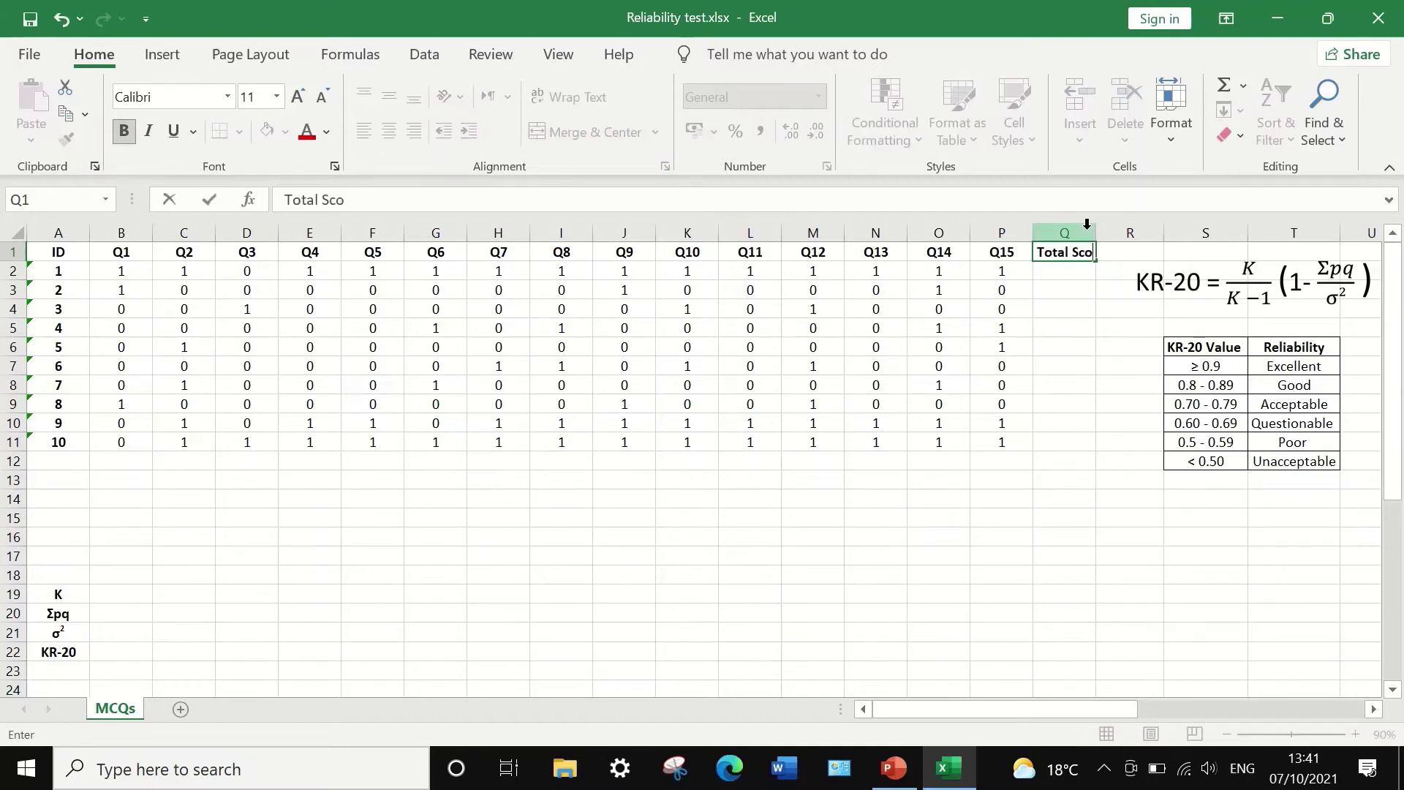
type("re")
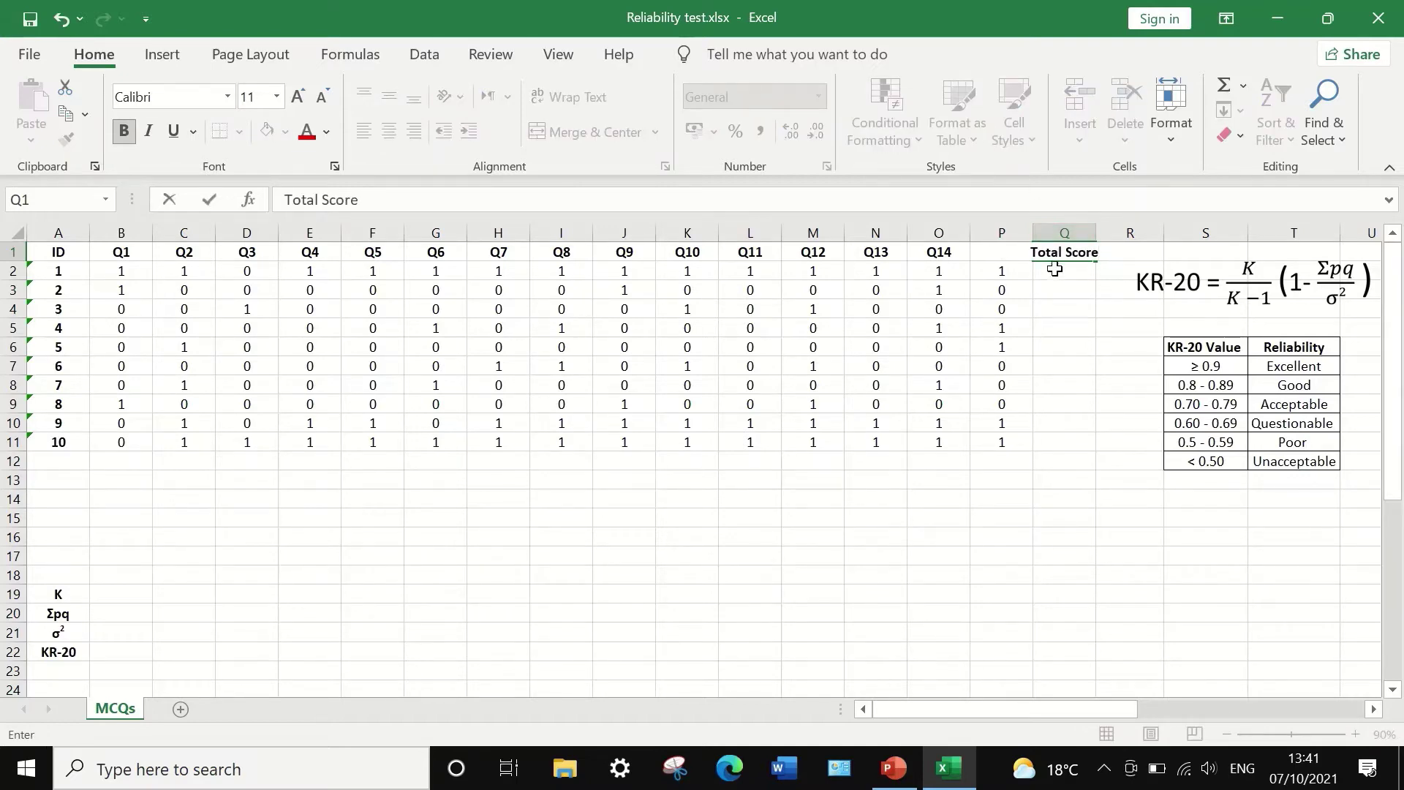
Total the first student's answers in Q2 with =SUM(B2:P2) and fill the formula down to Q11.
left_click(1059, 272)
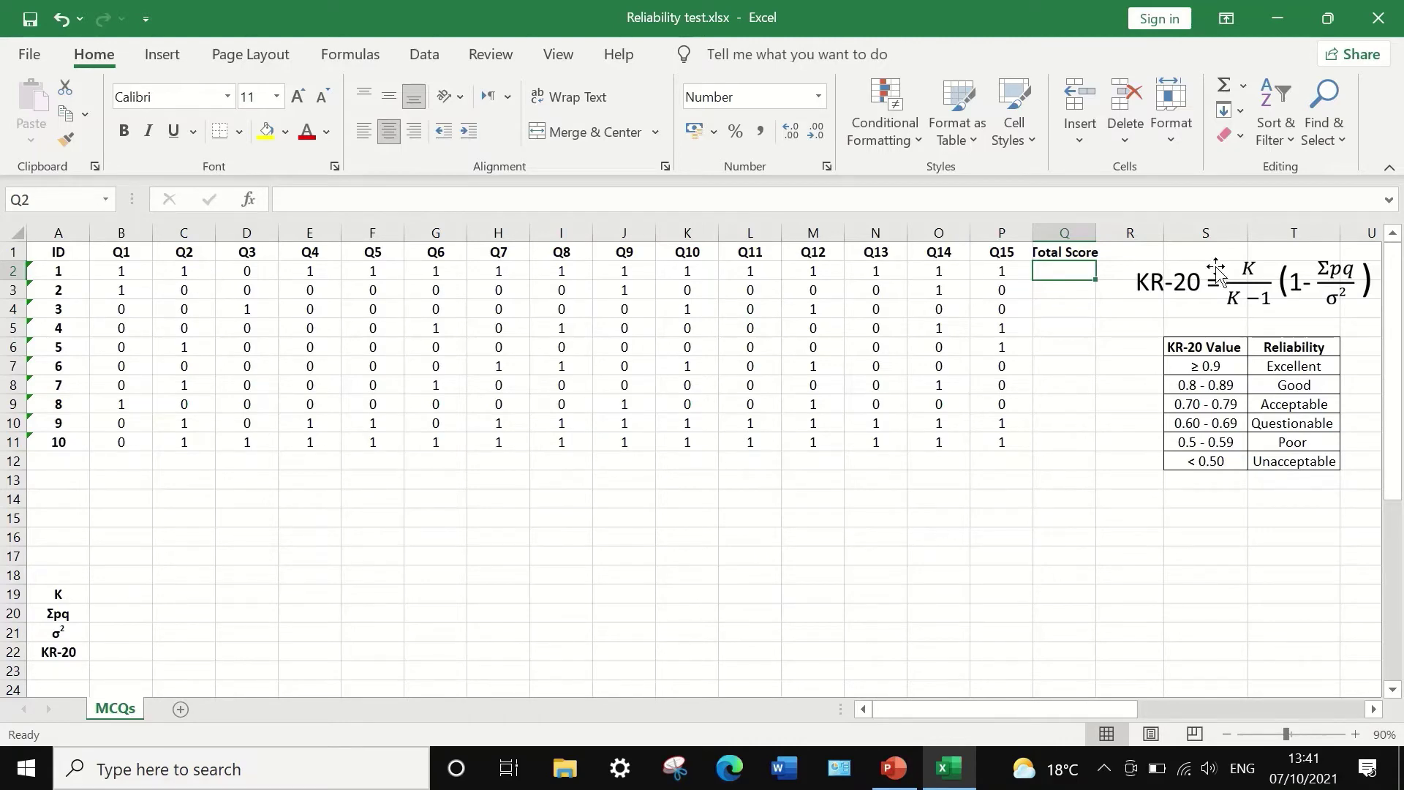
left_click(1241, 91)
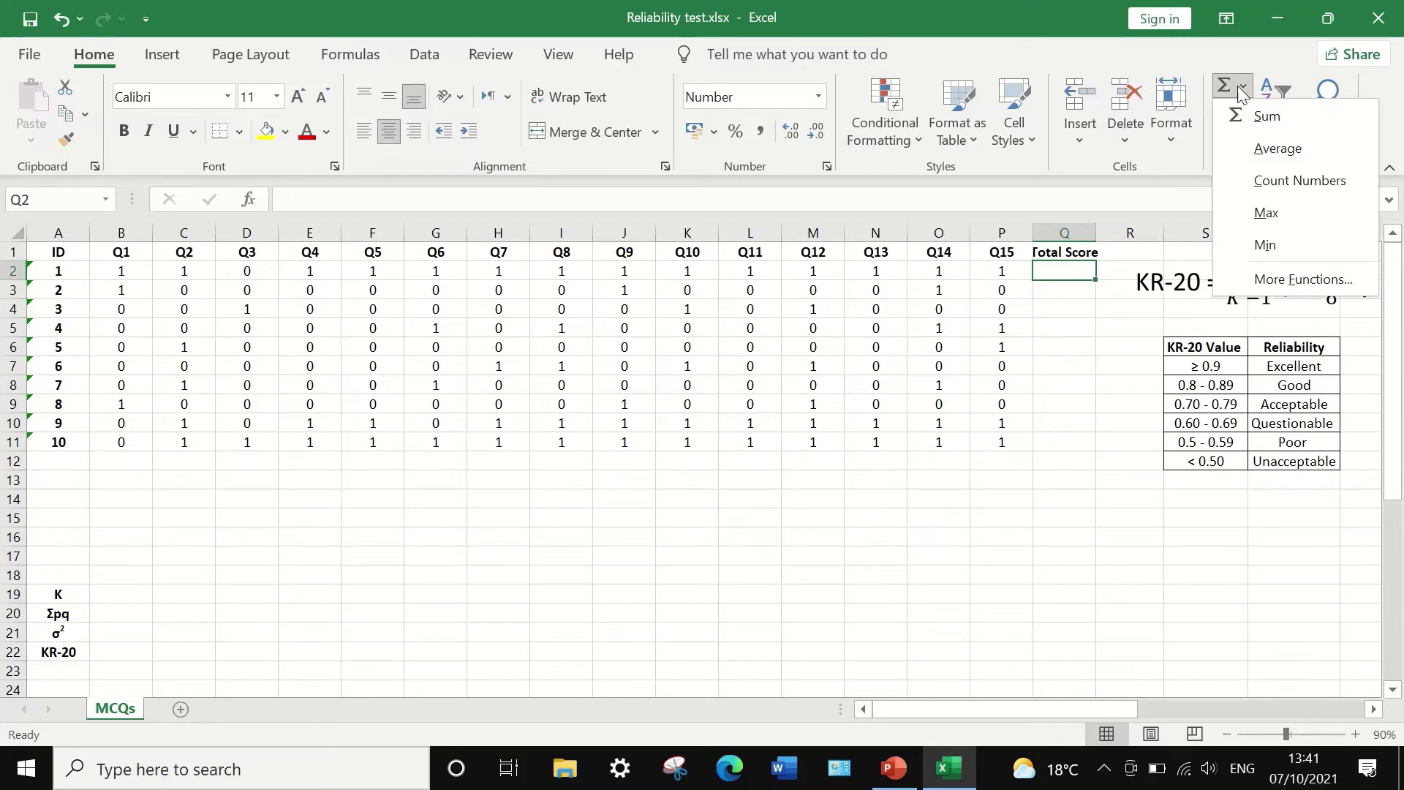
left_click(1271, 119)
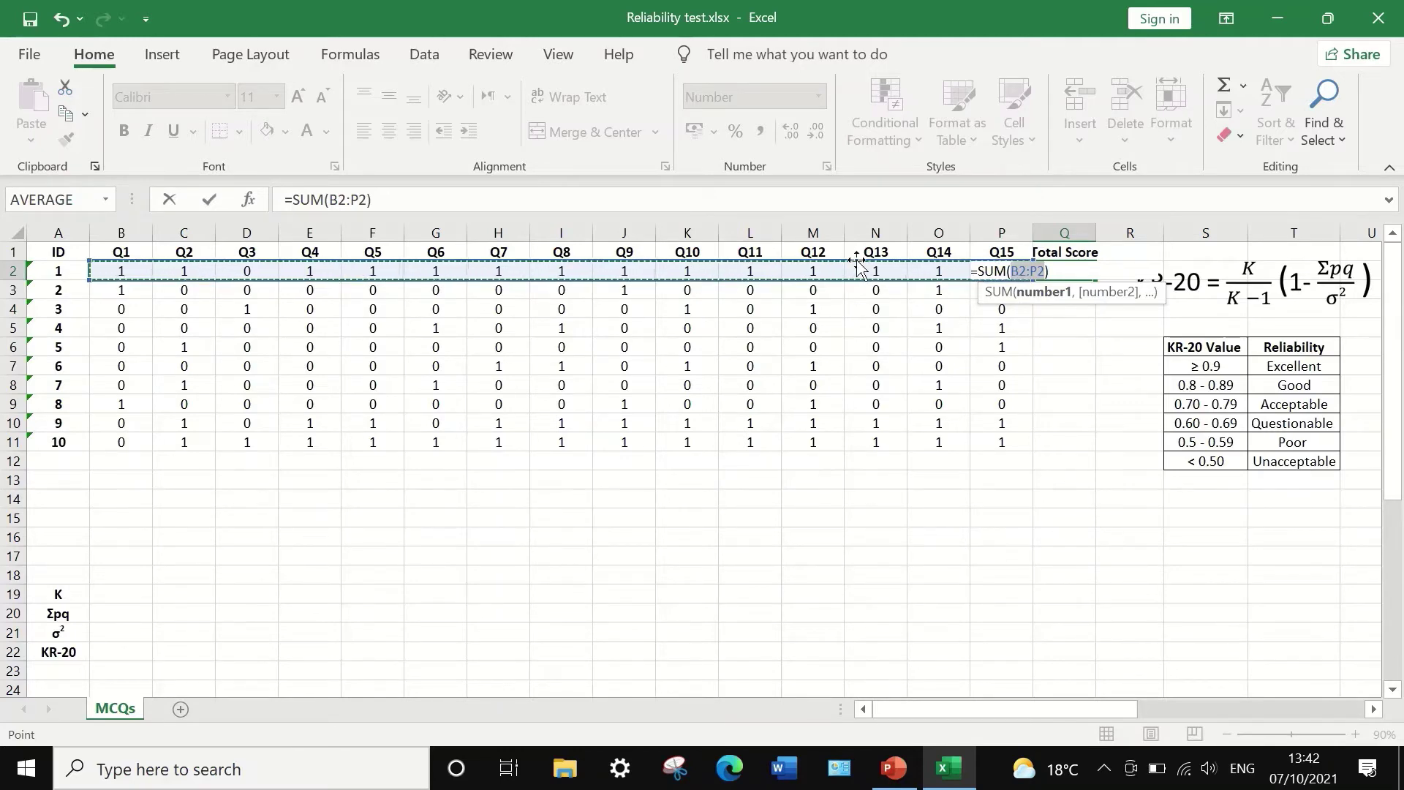
key("Return")
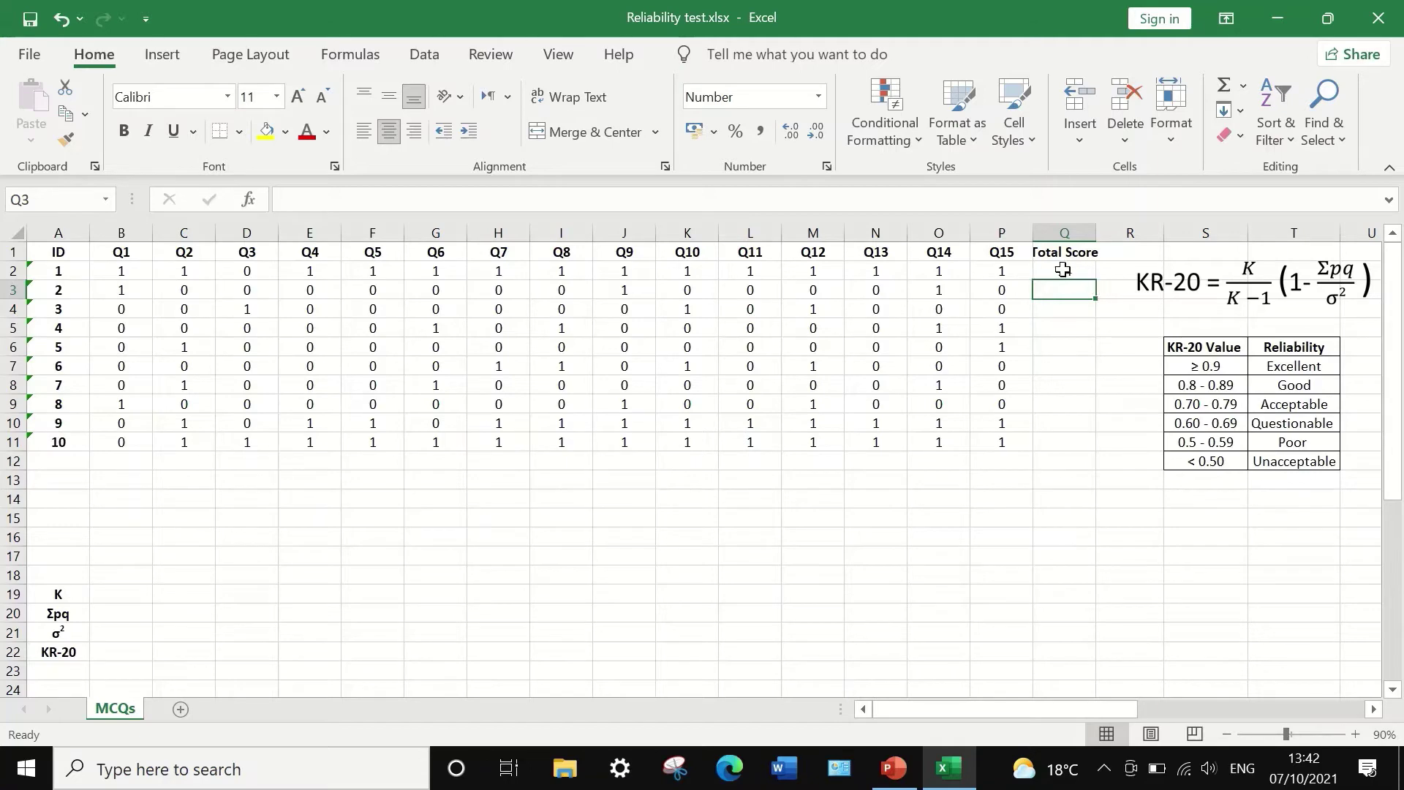
left_click(1063, 270)
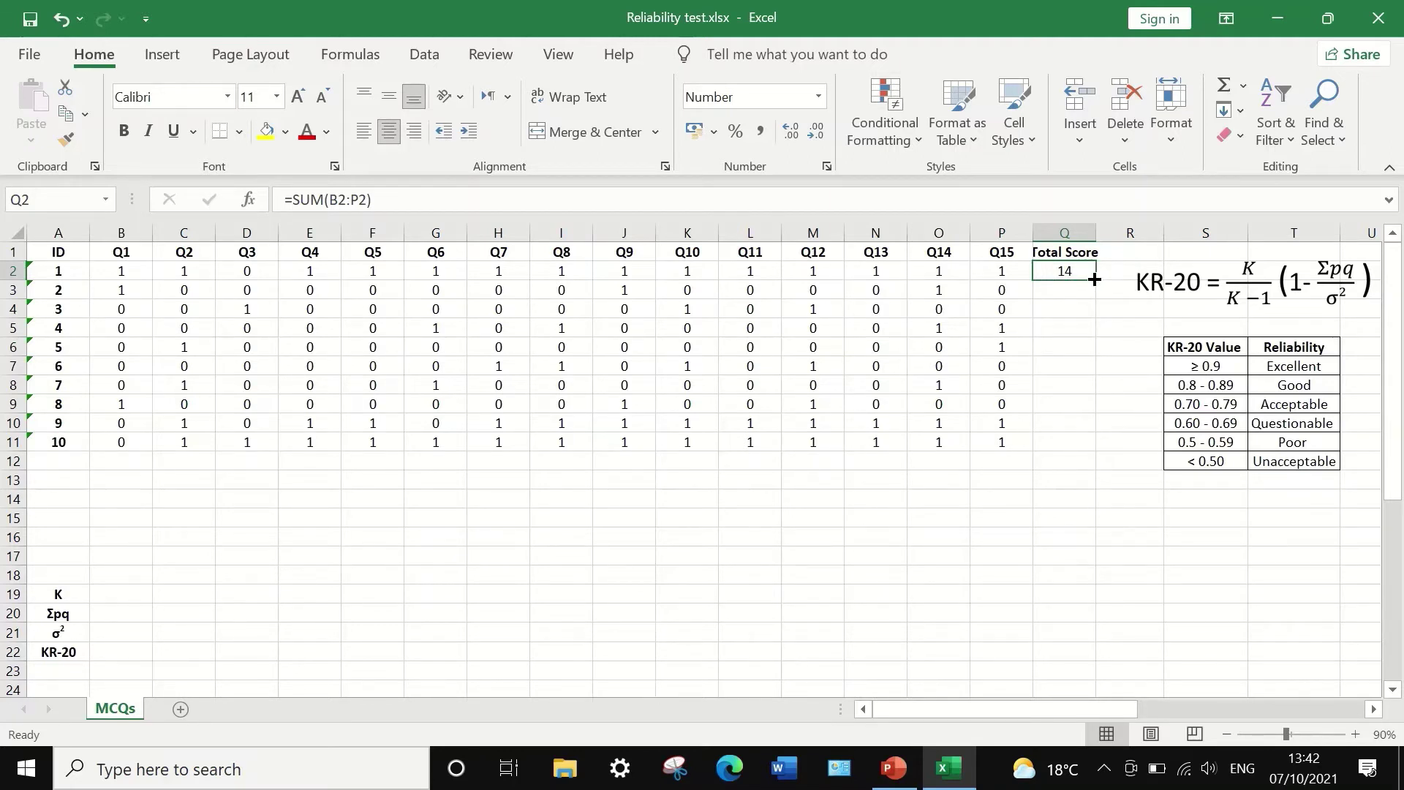
left_click_drag(1093, 277, 1096, 448)
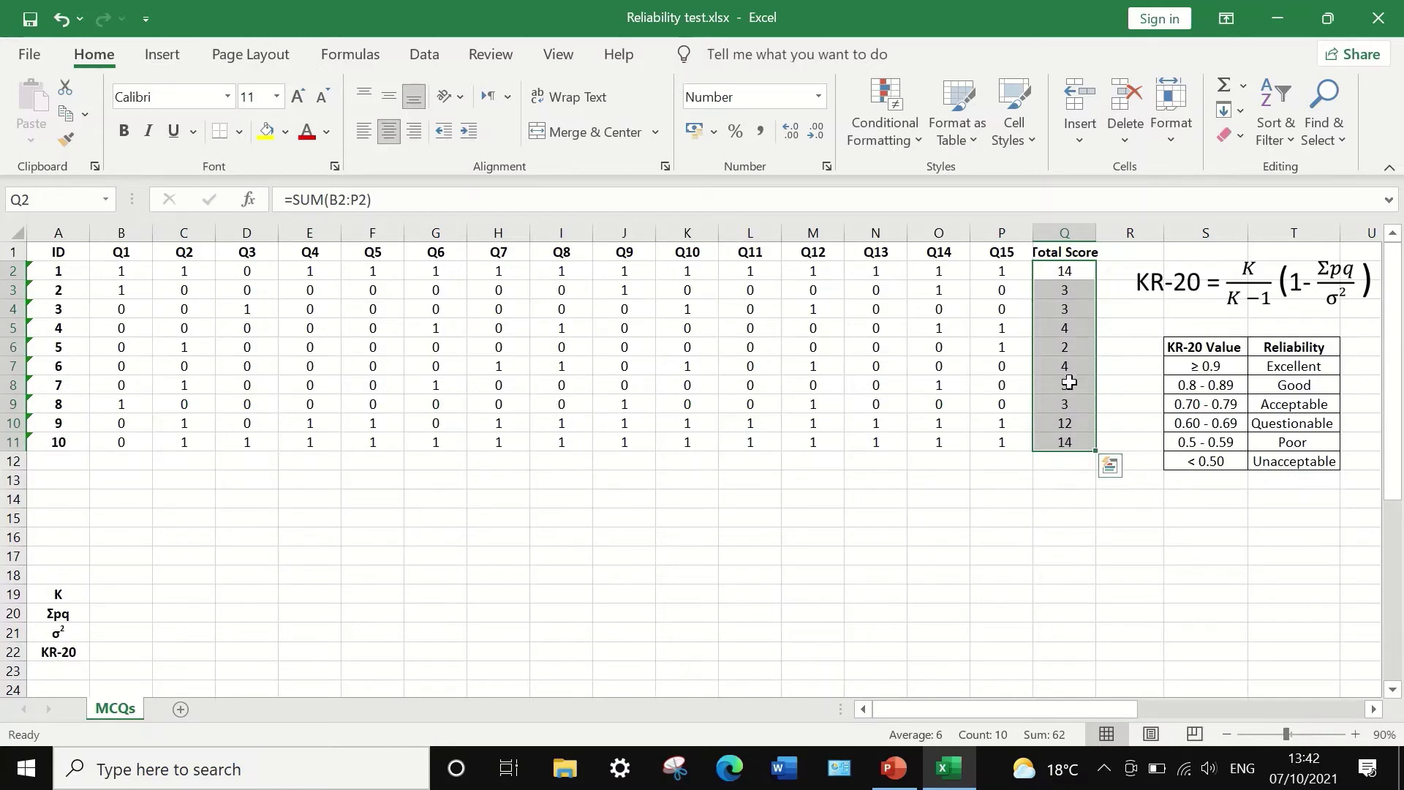
left_click(1071, 477)
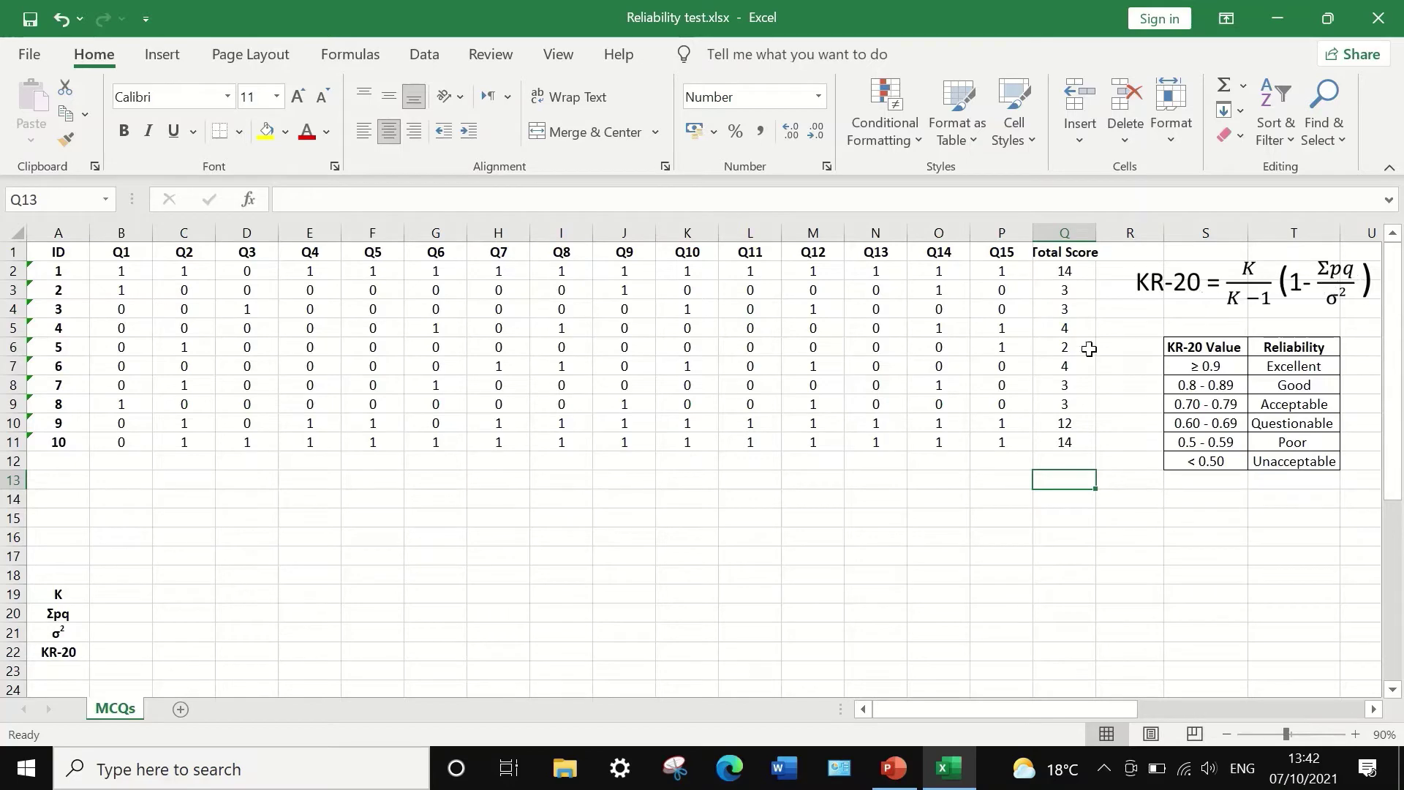
Calculate the population variance of the total scores in Q12 using VAR.P on Q2:Q11.
left_click(1067, 460)
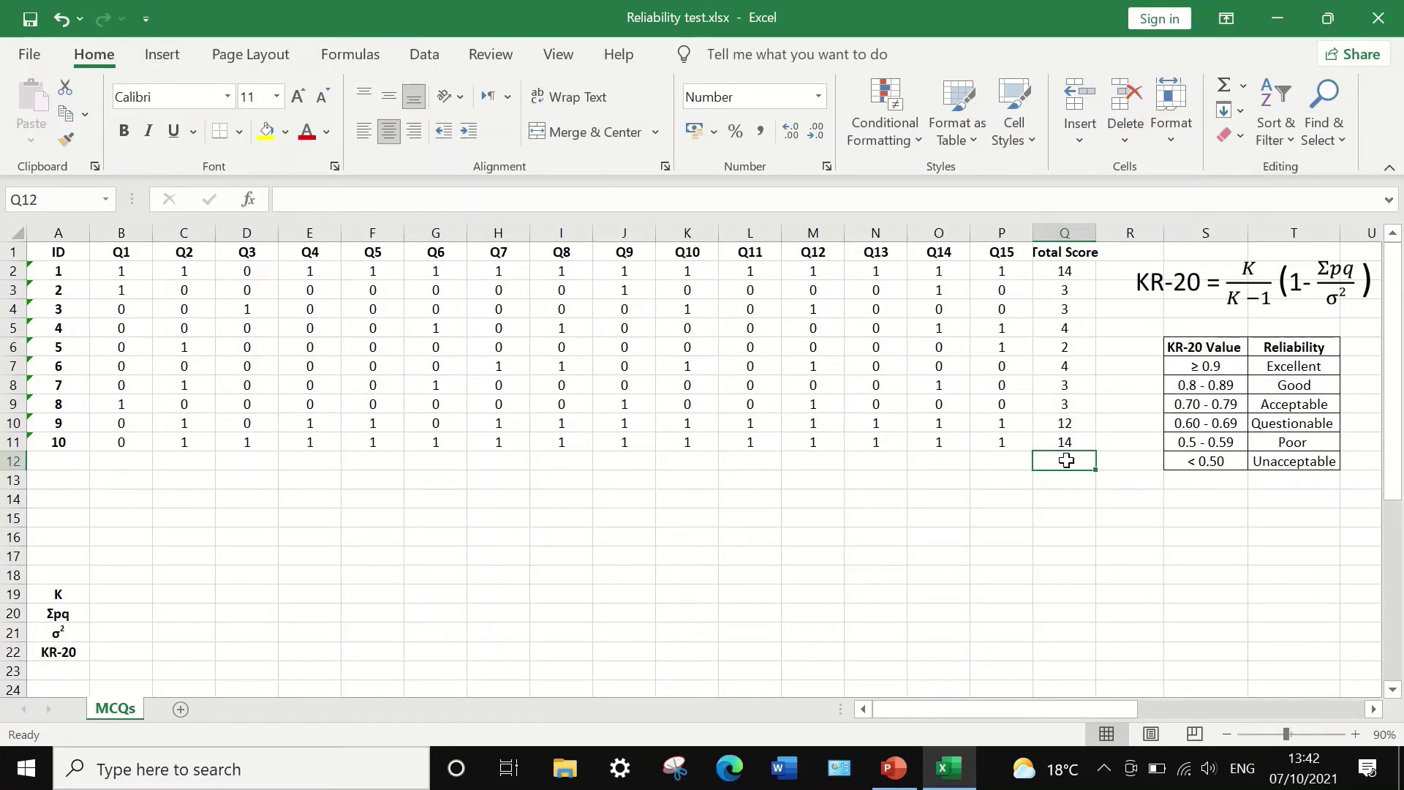
type("=")
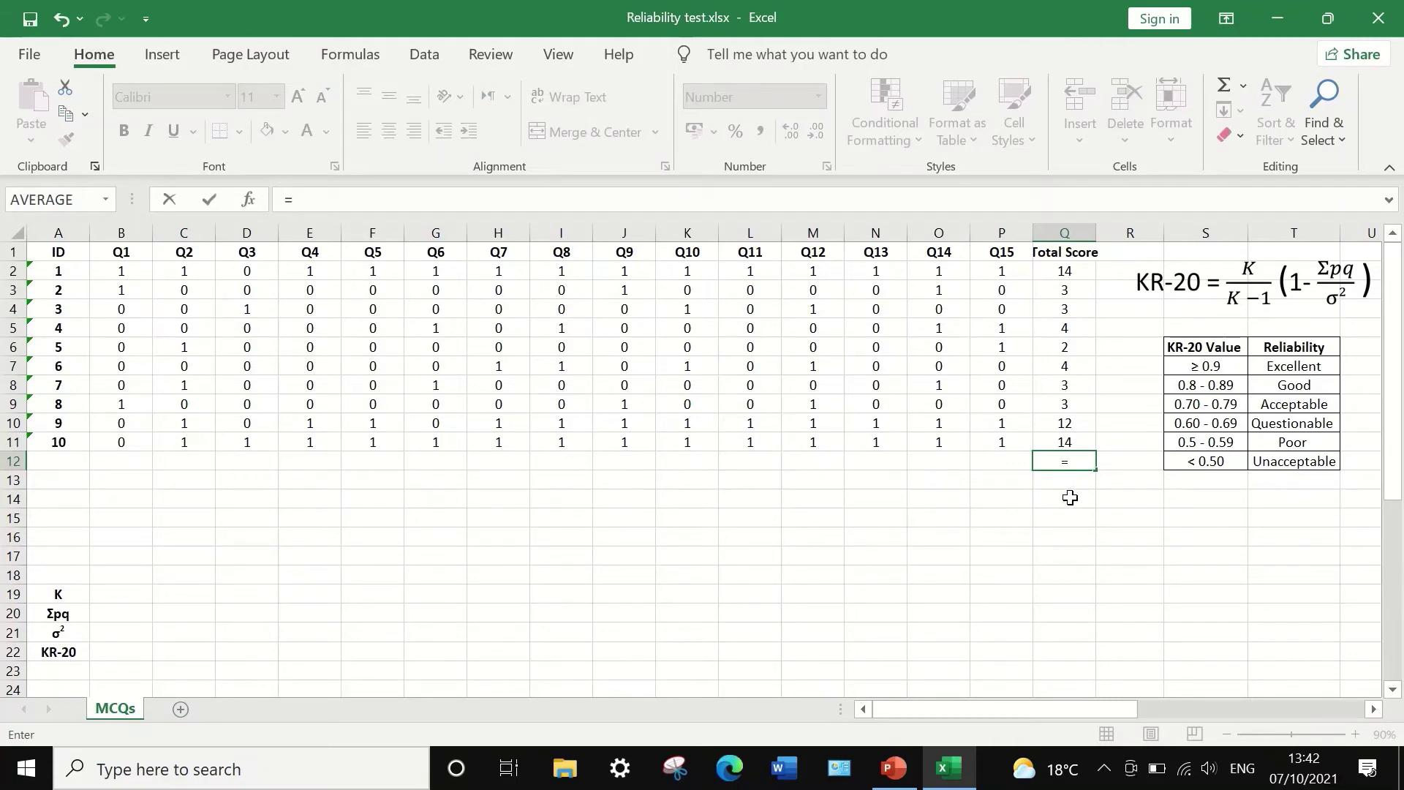
type("v")
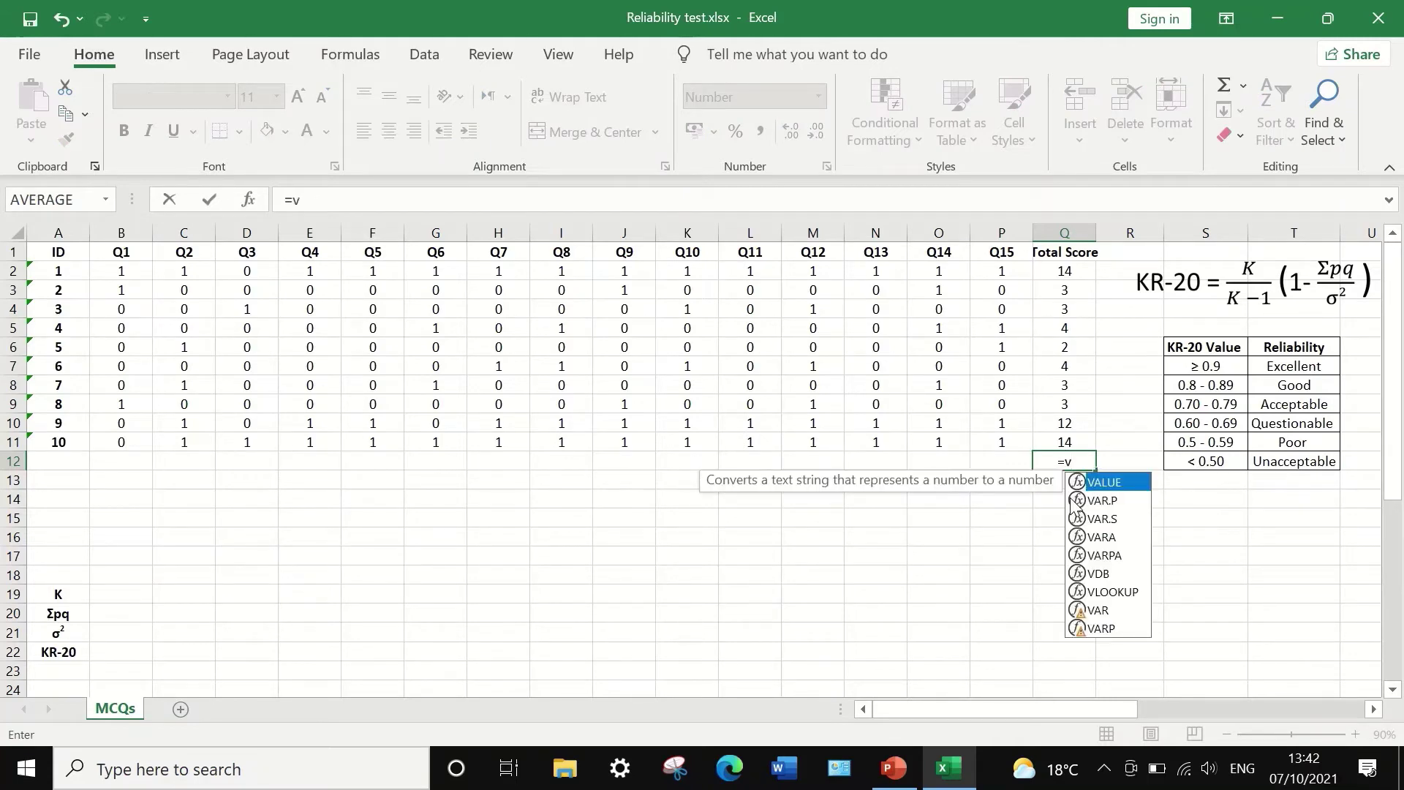
type("ar")
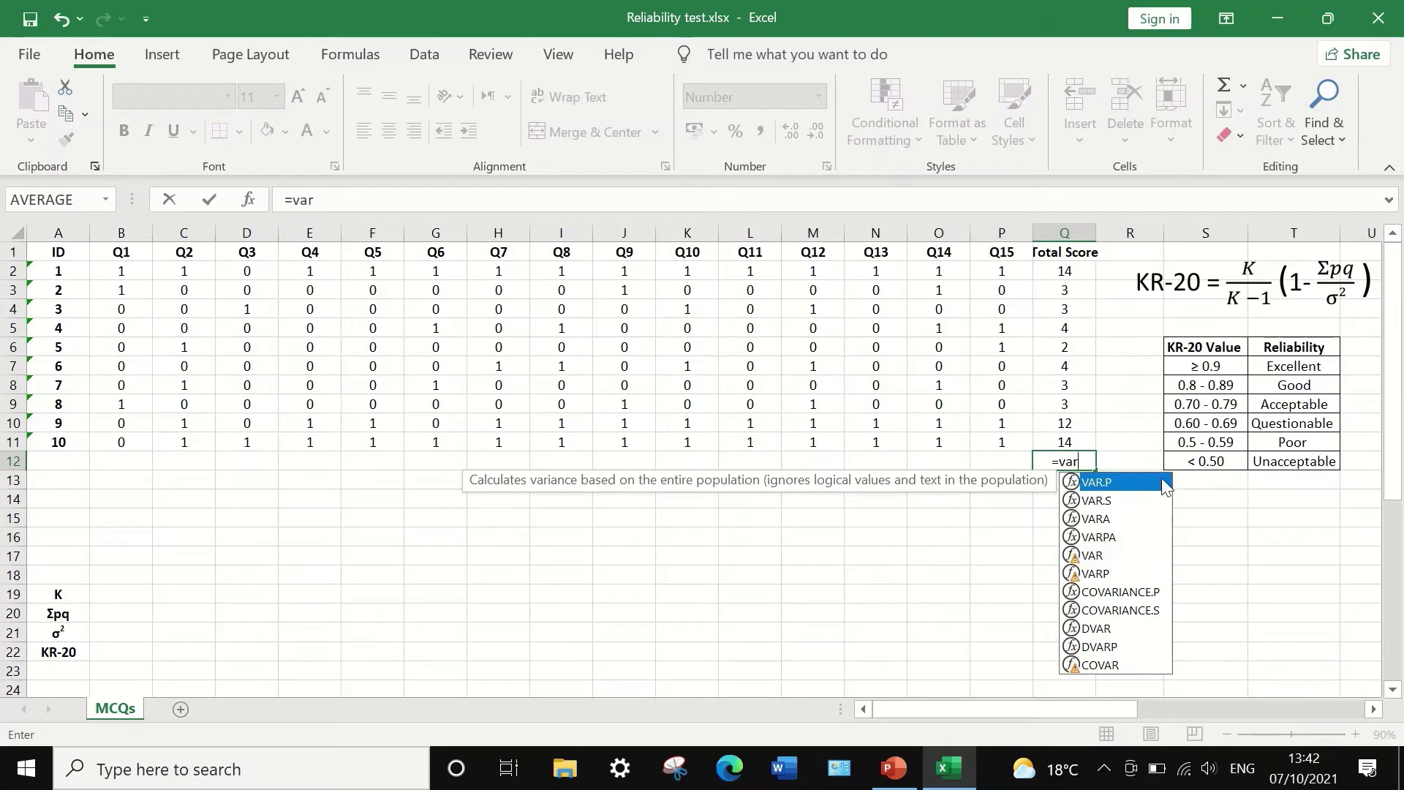
double_click(1100, 481)
left_click_drag(1044, 444, 1041, 270)
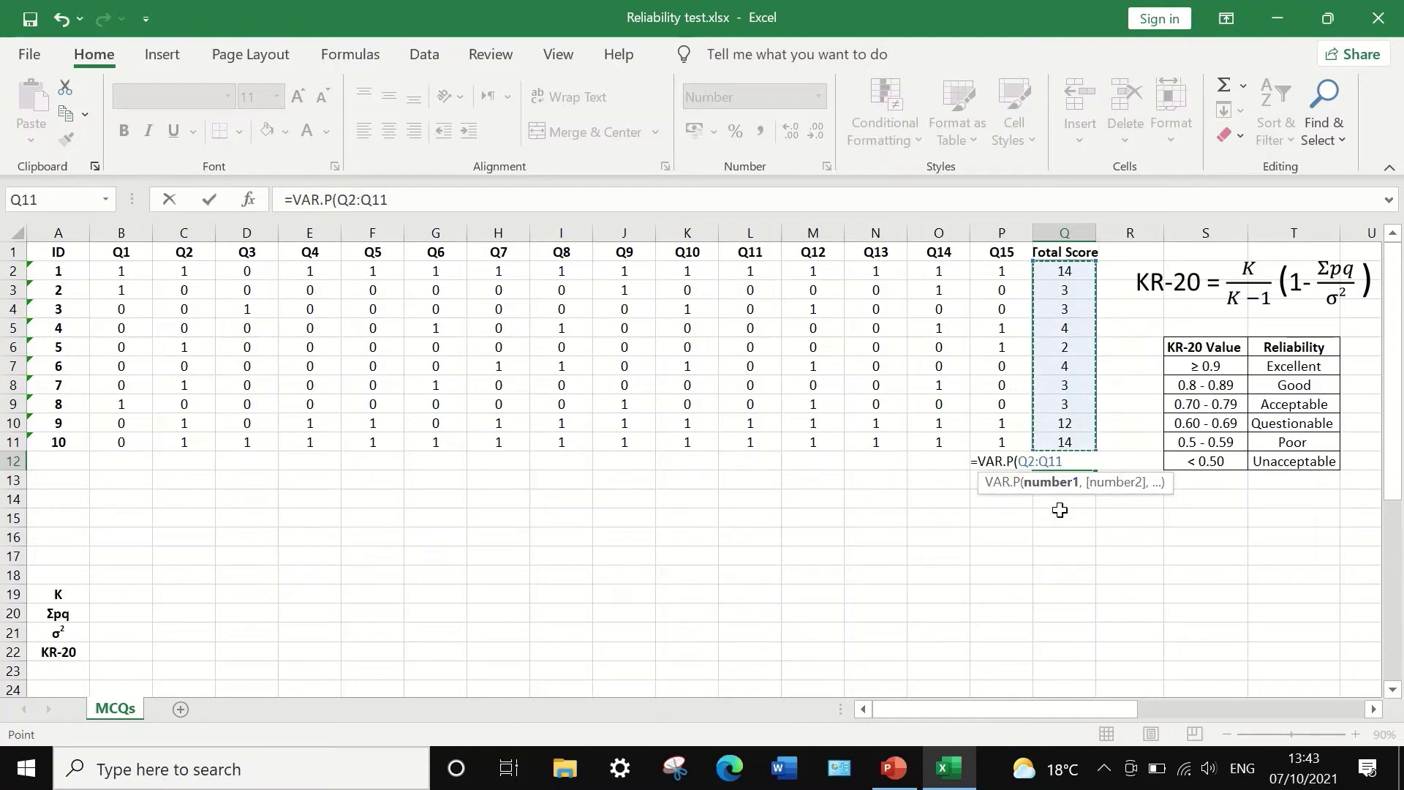
key("Return")
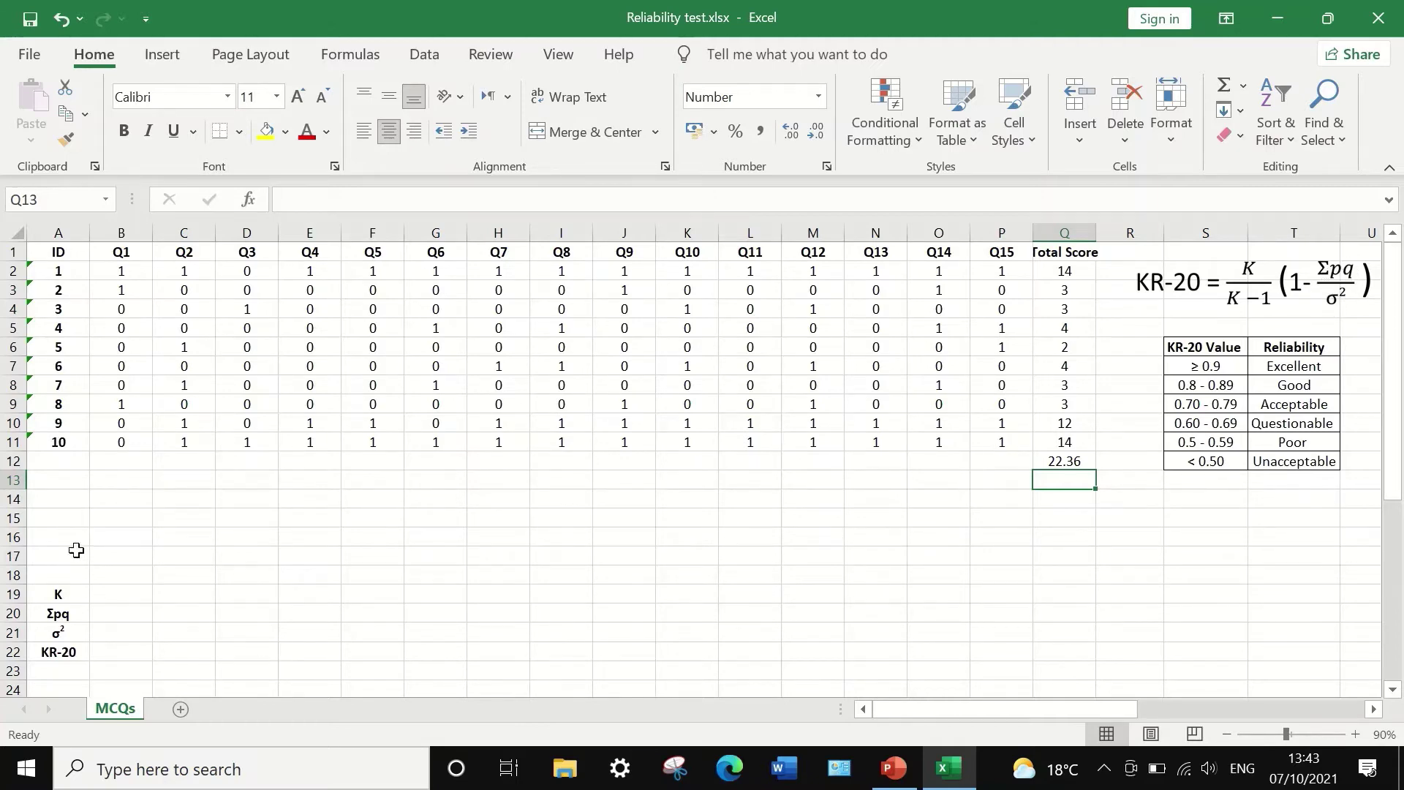
Label A14 "p", enter =AVERAGE(B2:B11) in B14 and fill it across to P14 for all questions.
left_click(52, 498)
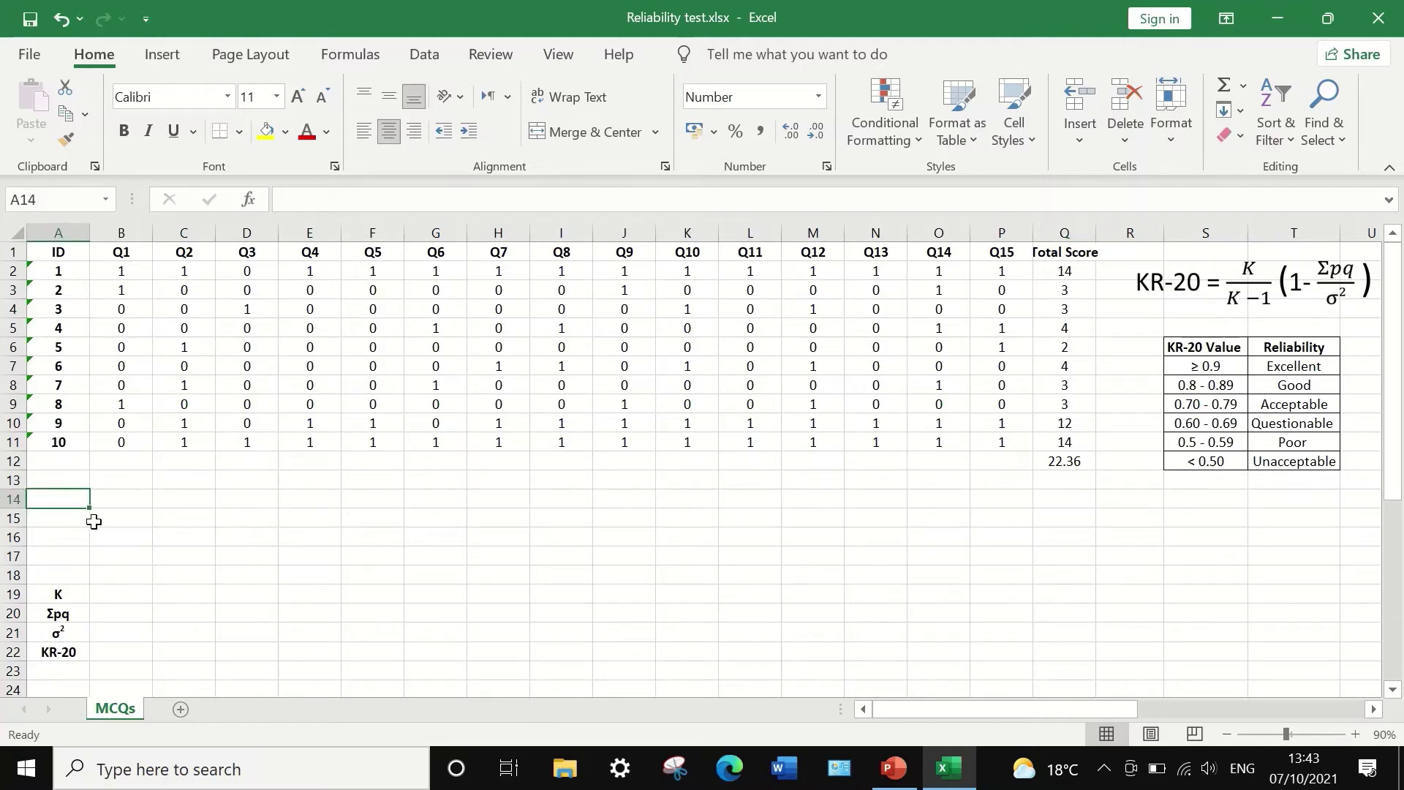
type("p")
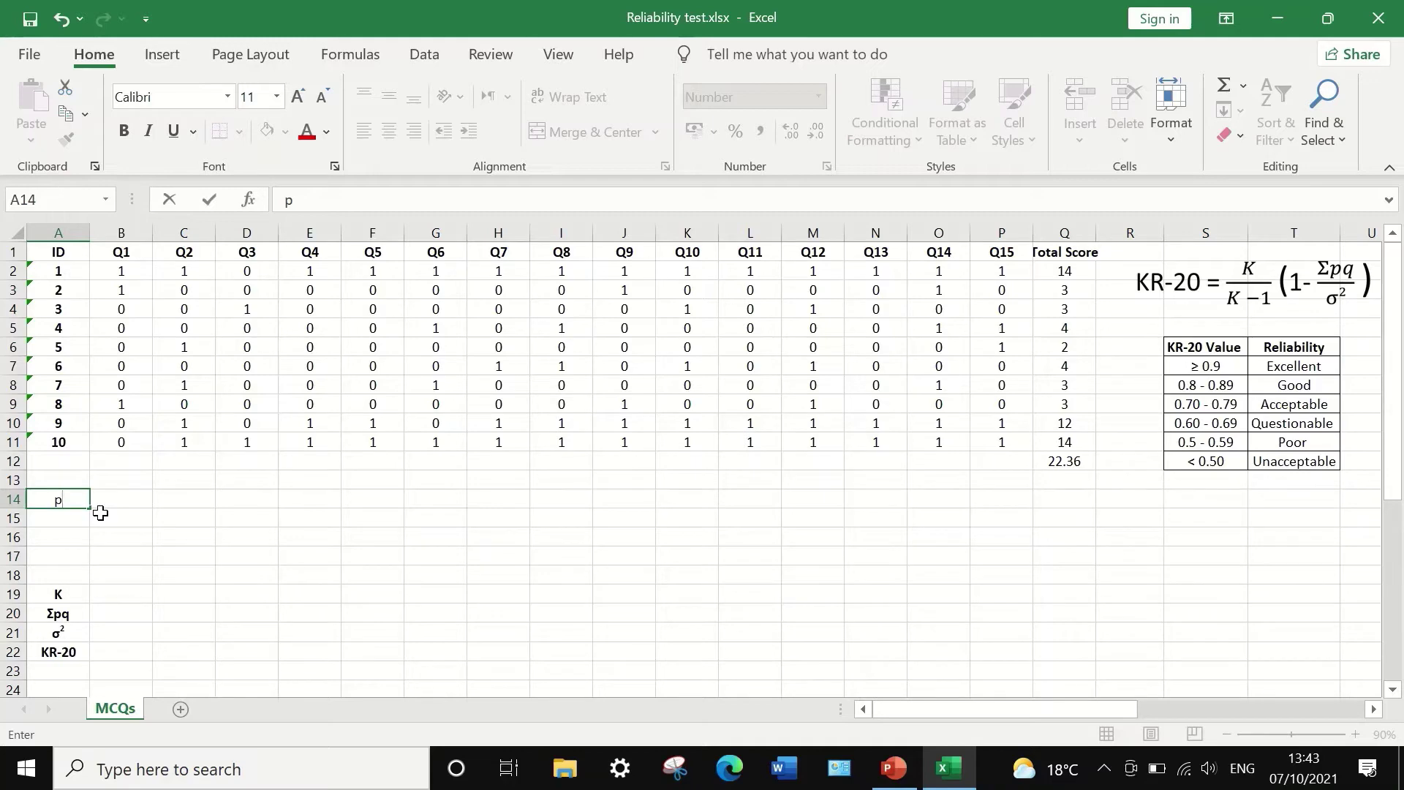
left_click(128, 500)
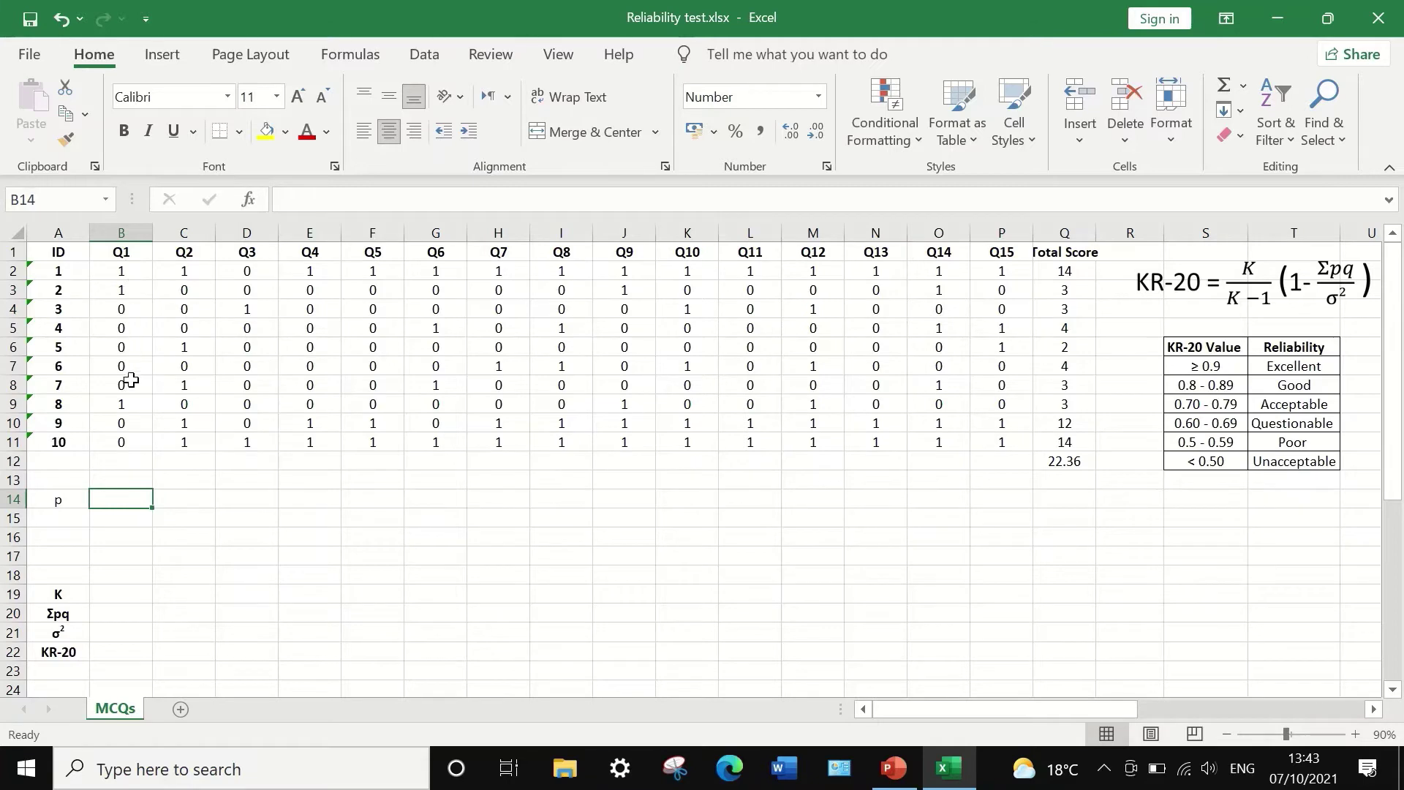
left_click(1244, 88)
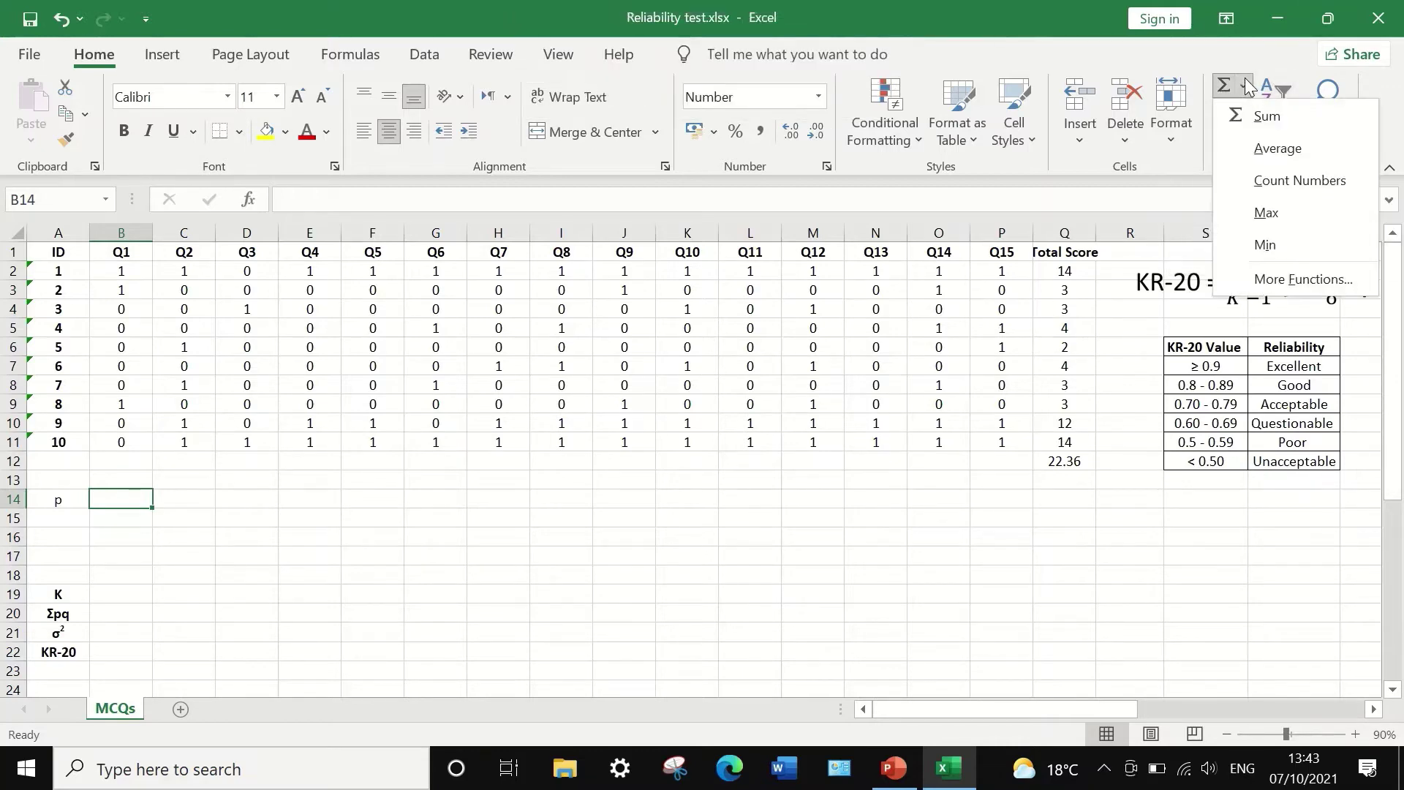
left_click(1249, 152)
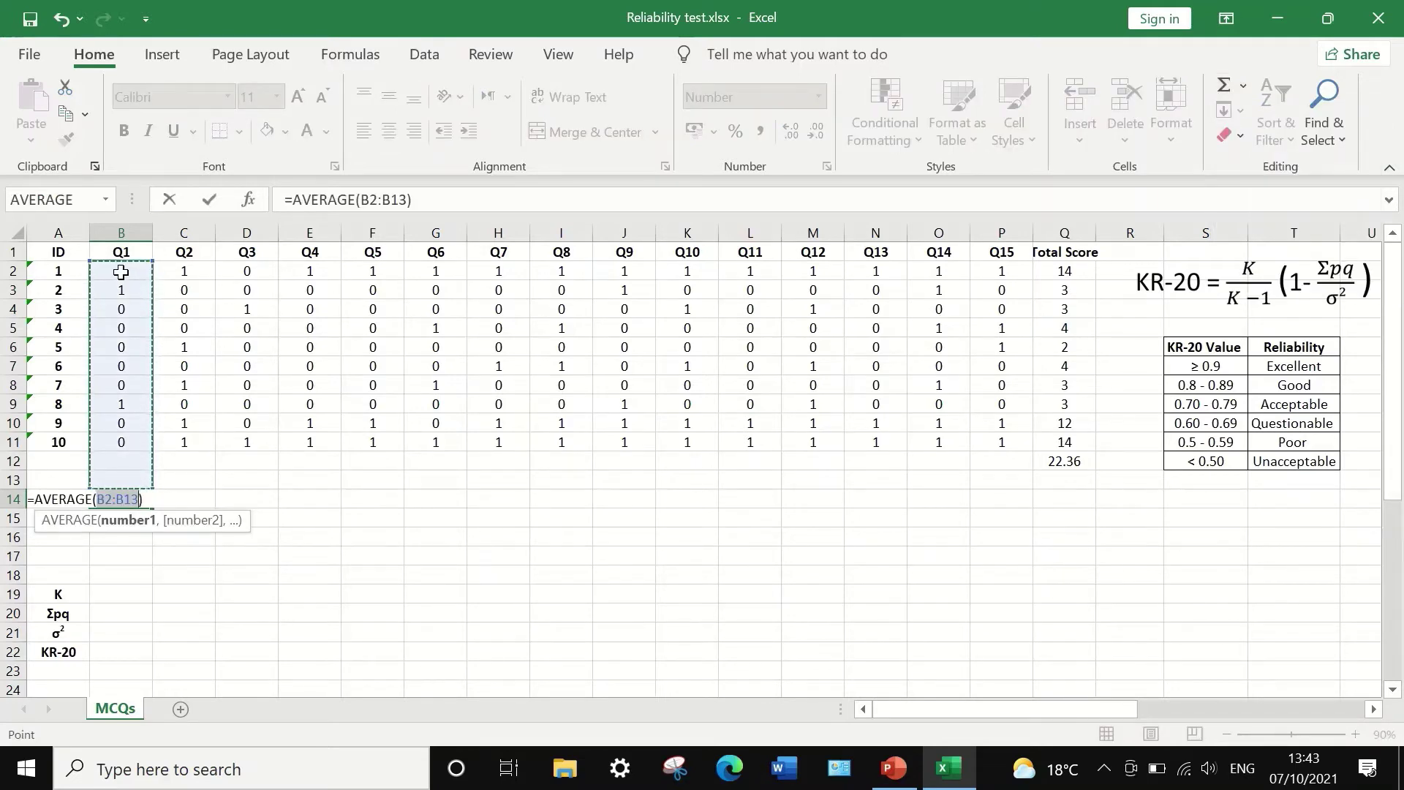
left_click_drag(121, 273, 115, 443)
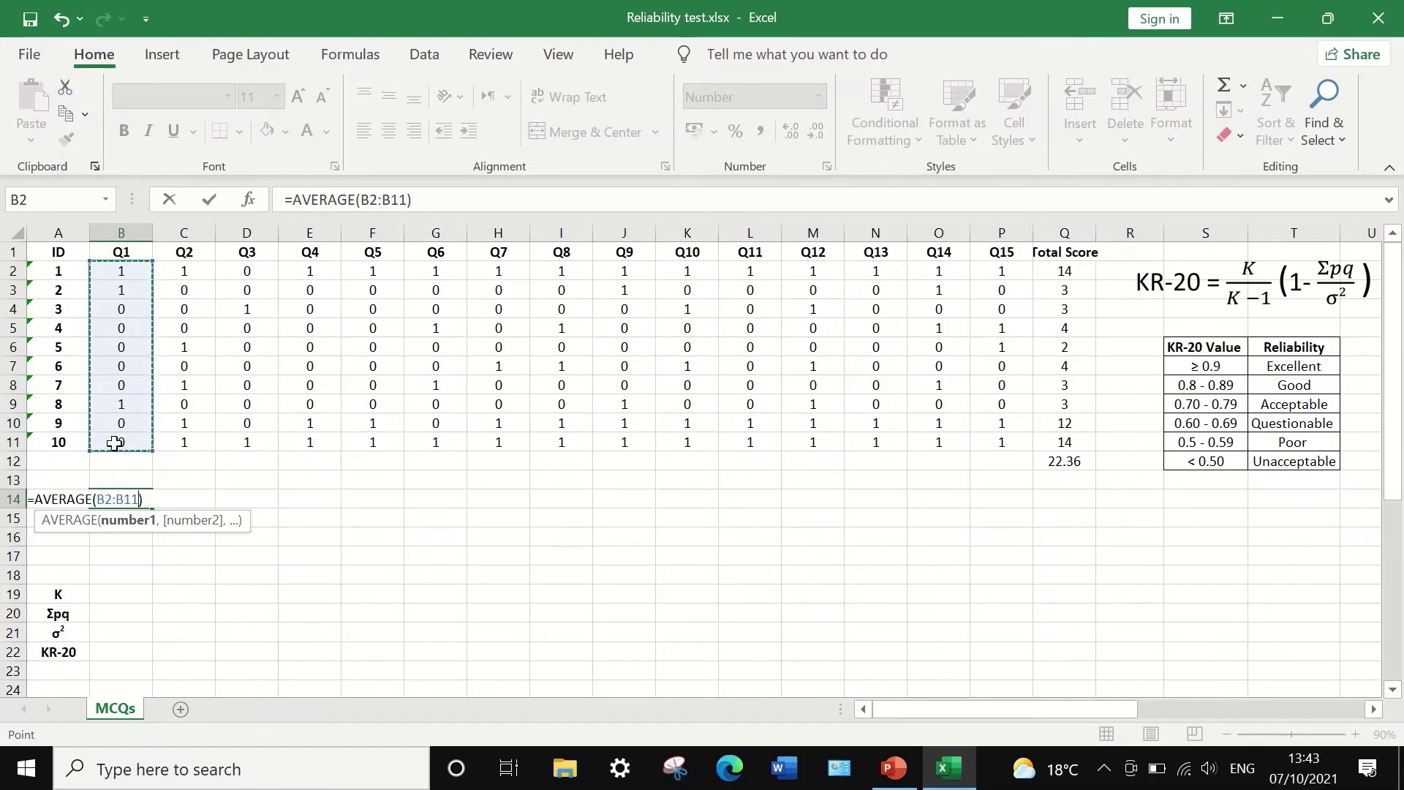
key("Return")
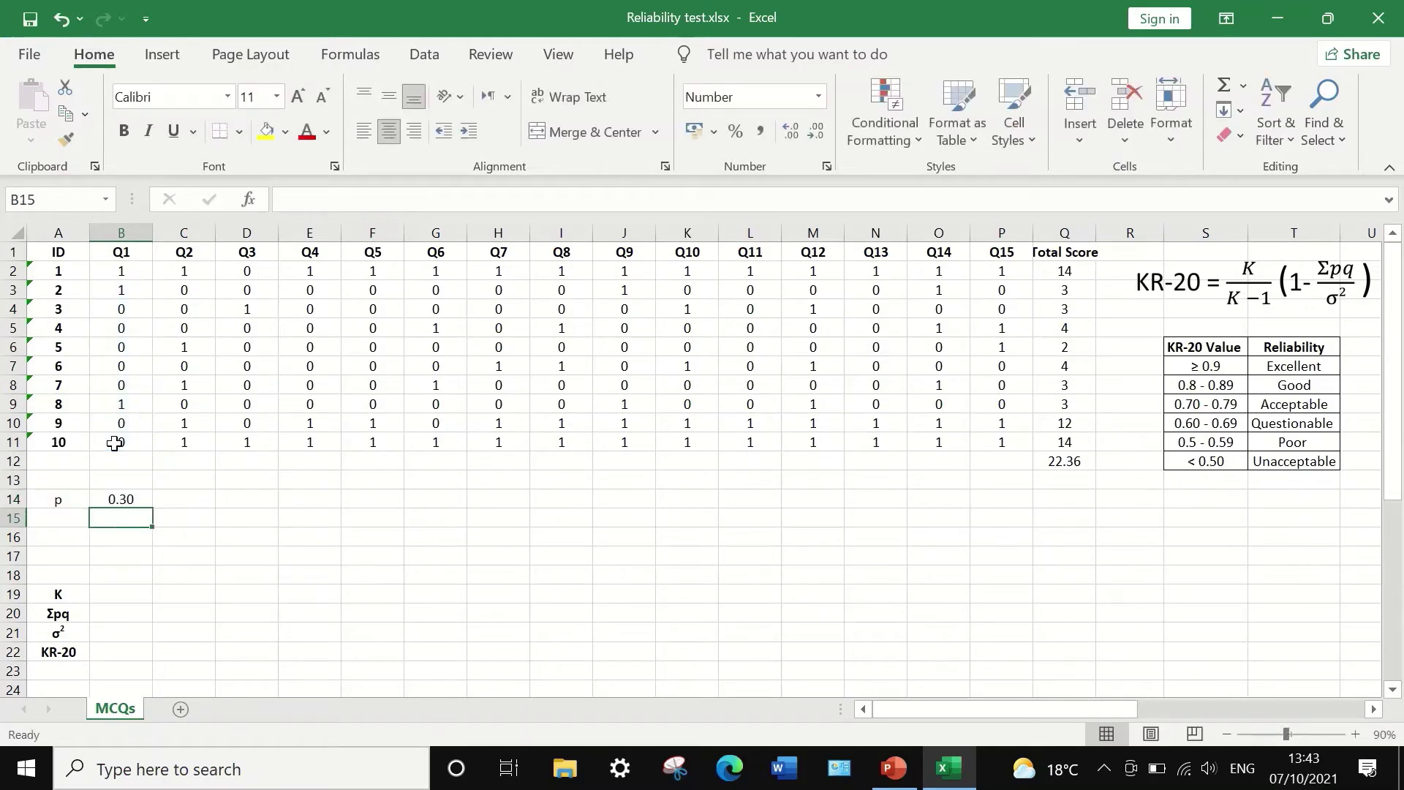
left_click(123, 501)
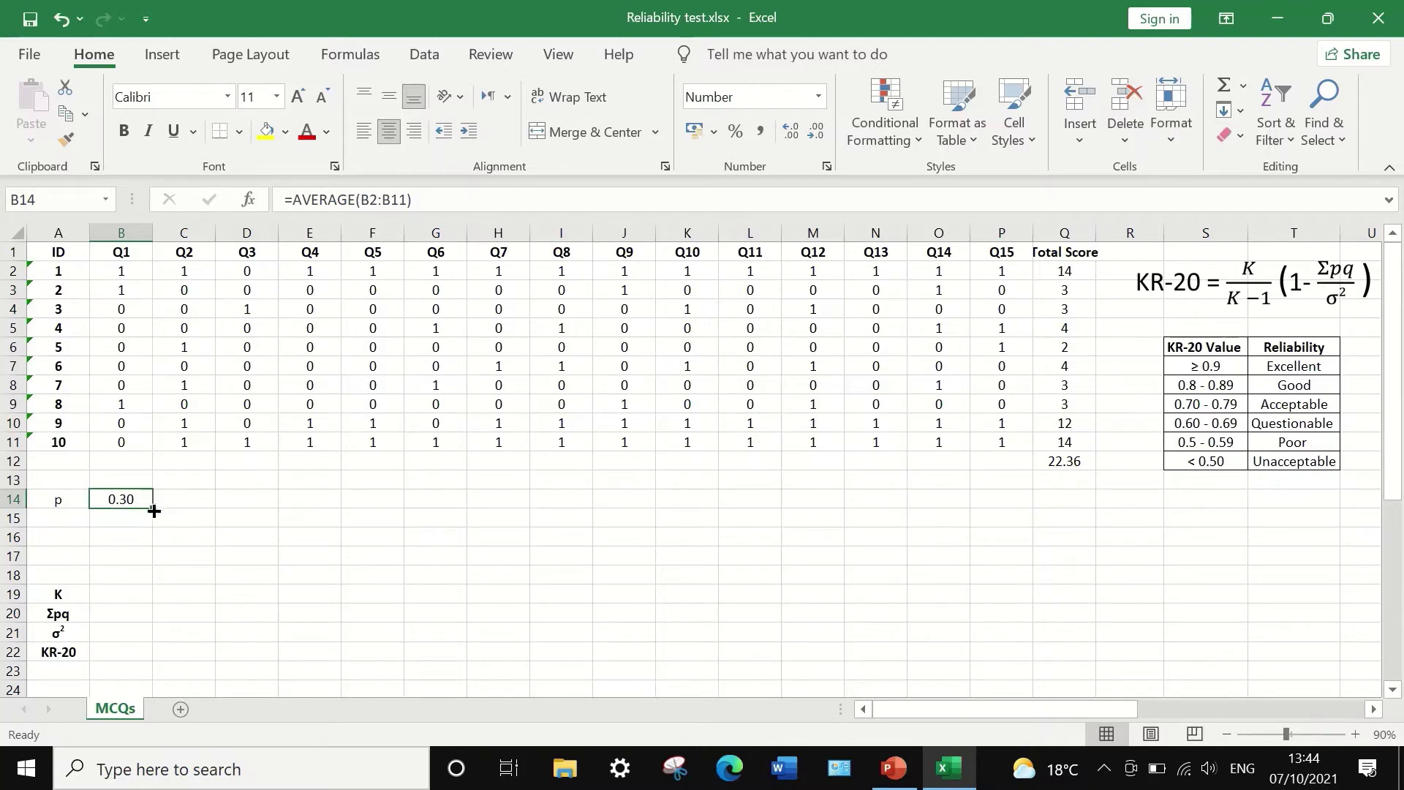
left_click_drag(151, 509, 1016, 520)
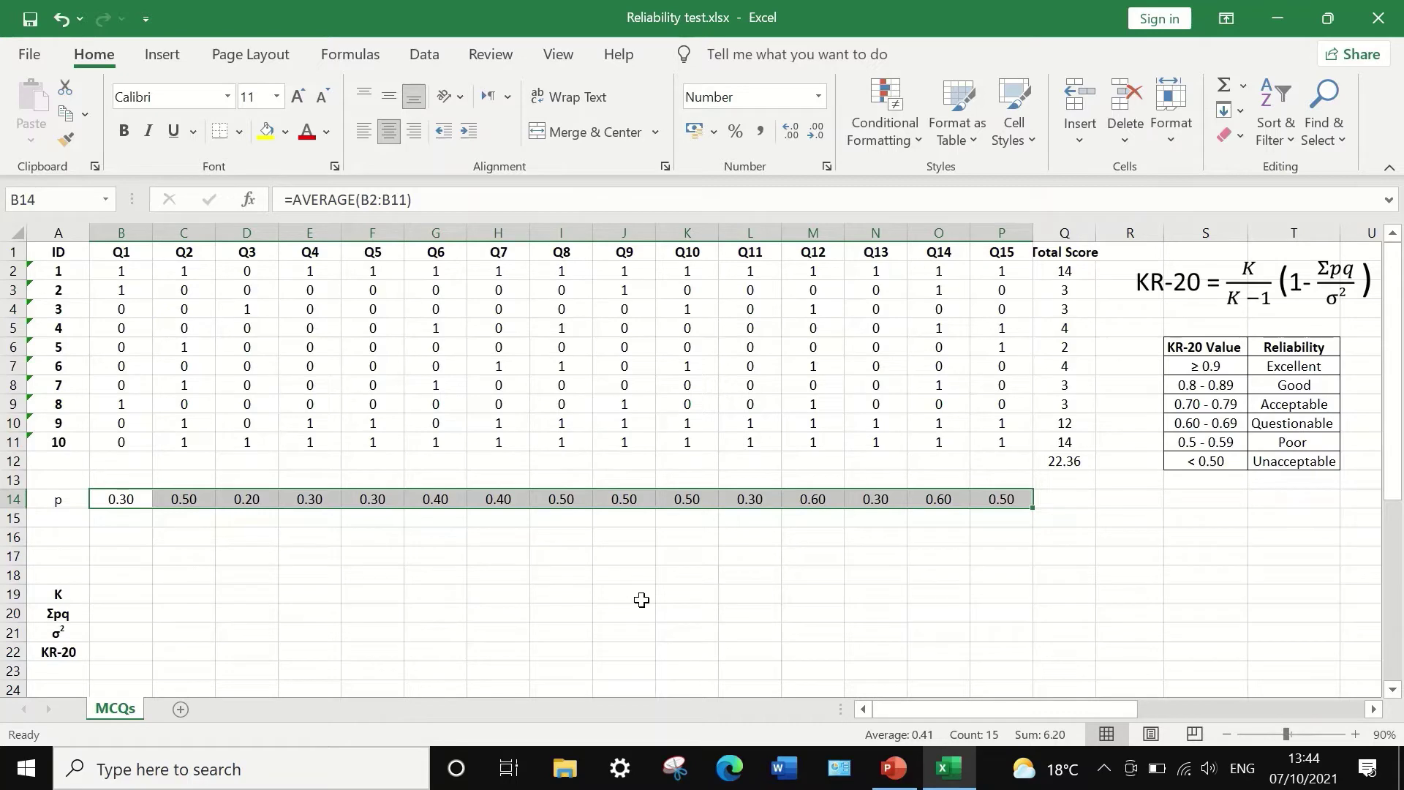
Label A15 "q", enter =1-B14 in B15 and fill it across to P15 for all questions.
left_click(57, 518)
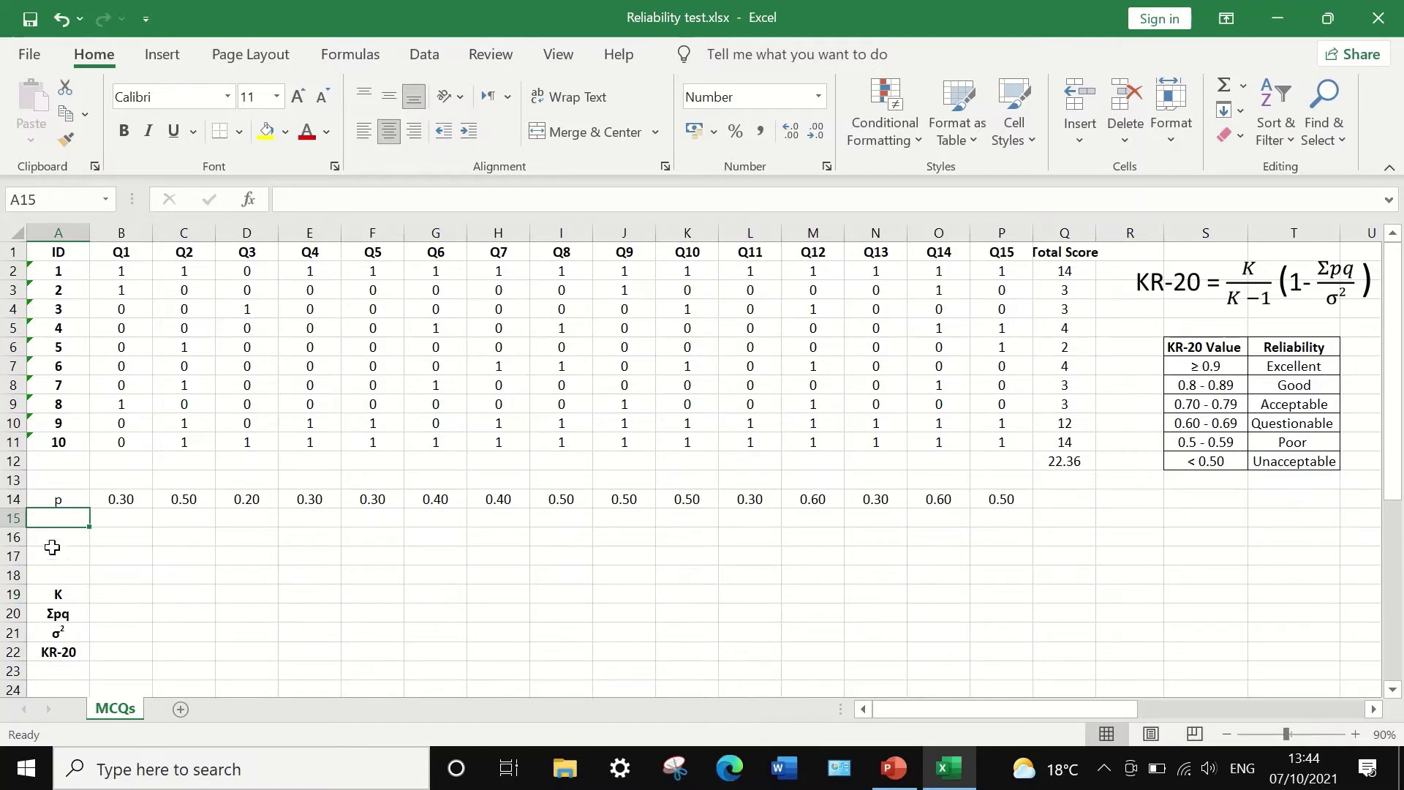
type("q")
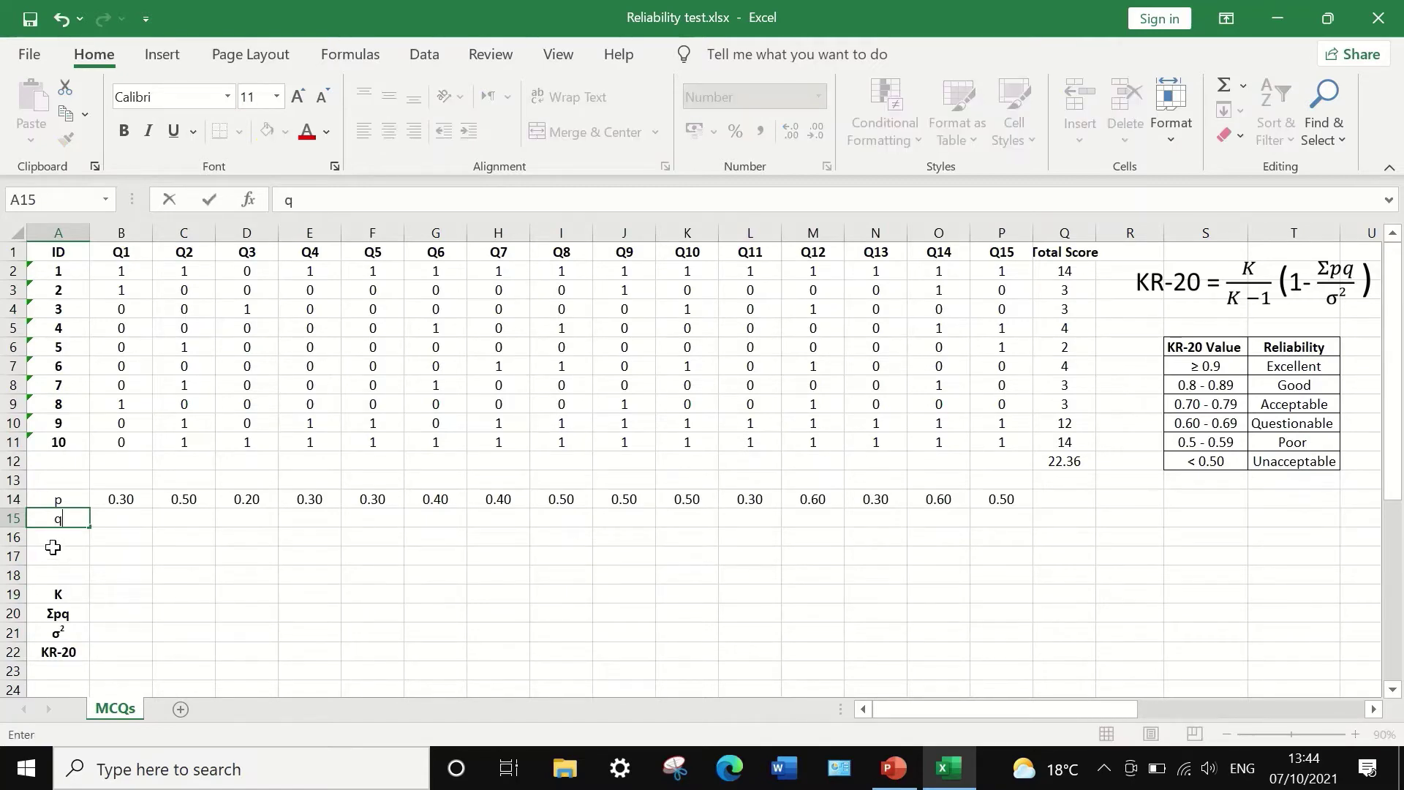
left_click(126, 518)
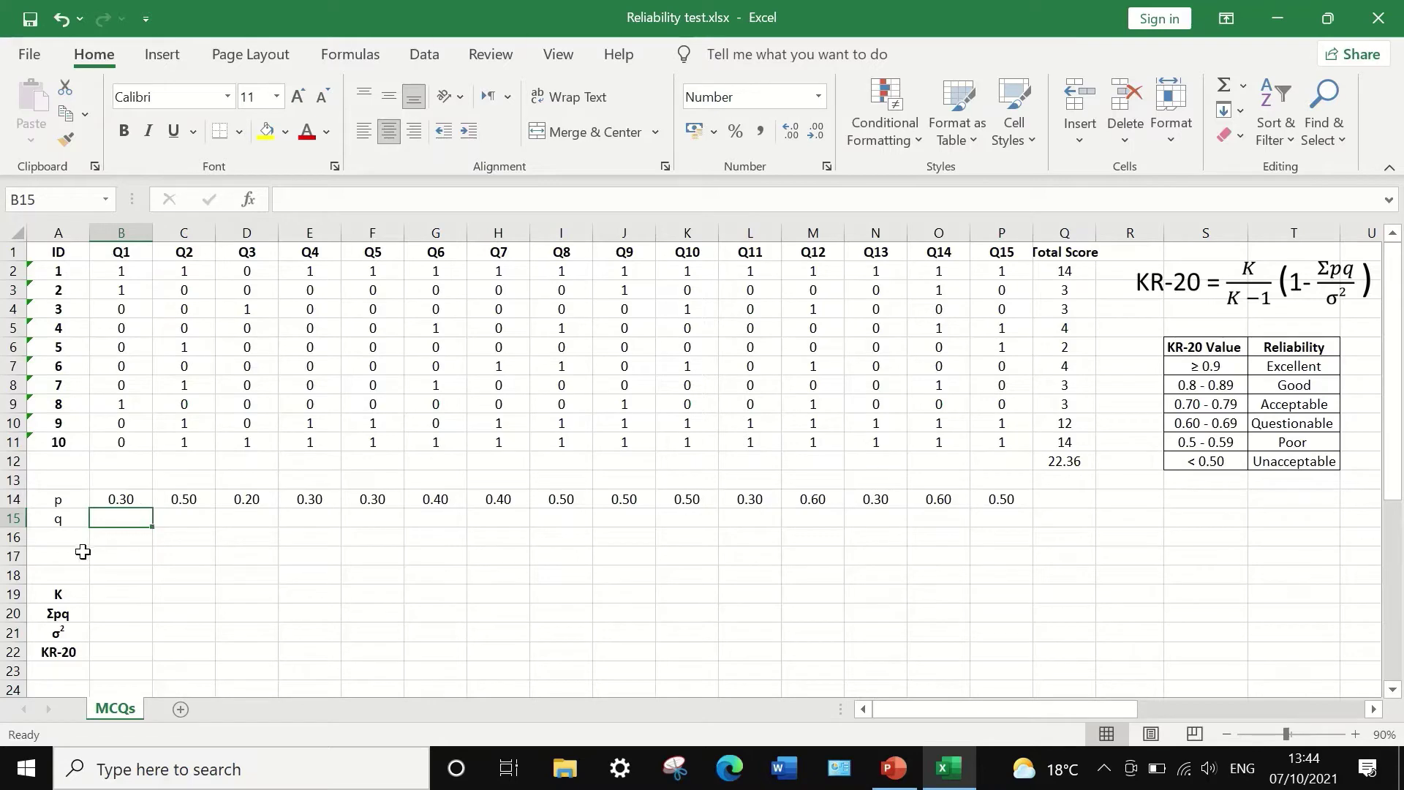
type("=")
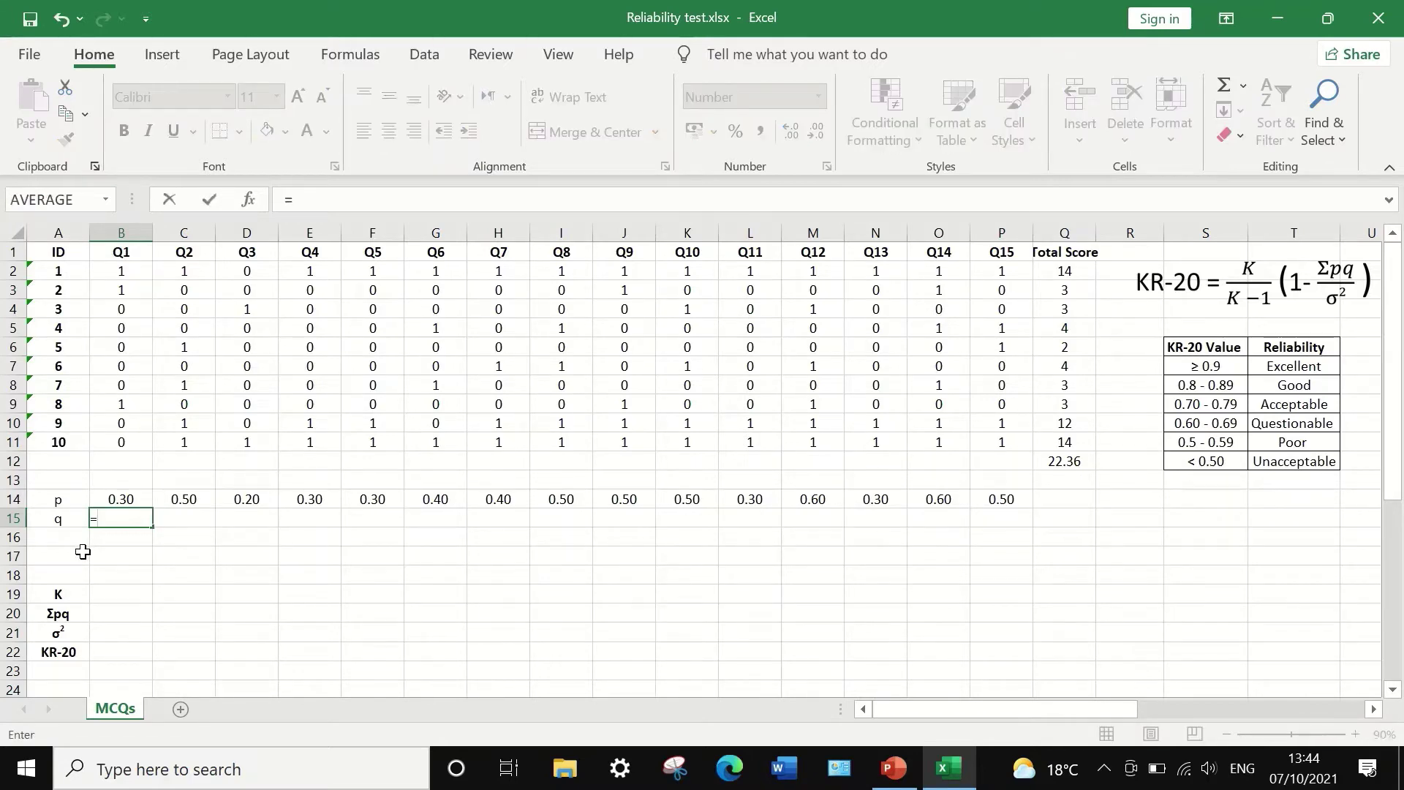
type("1-")
left_click(126, 496)
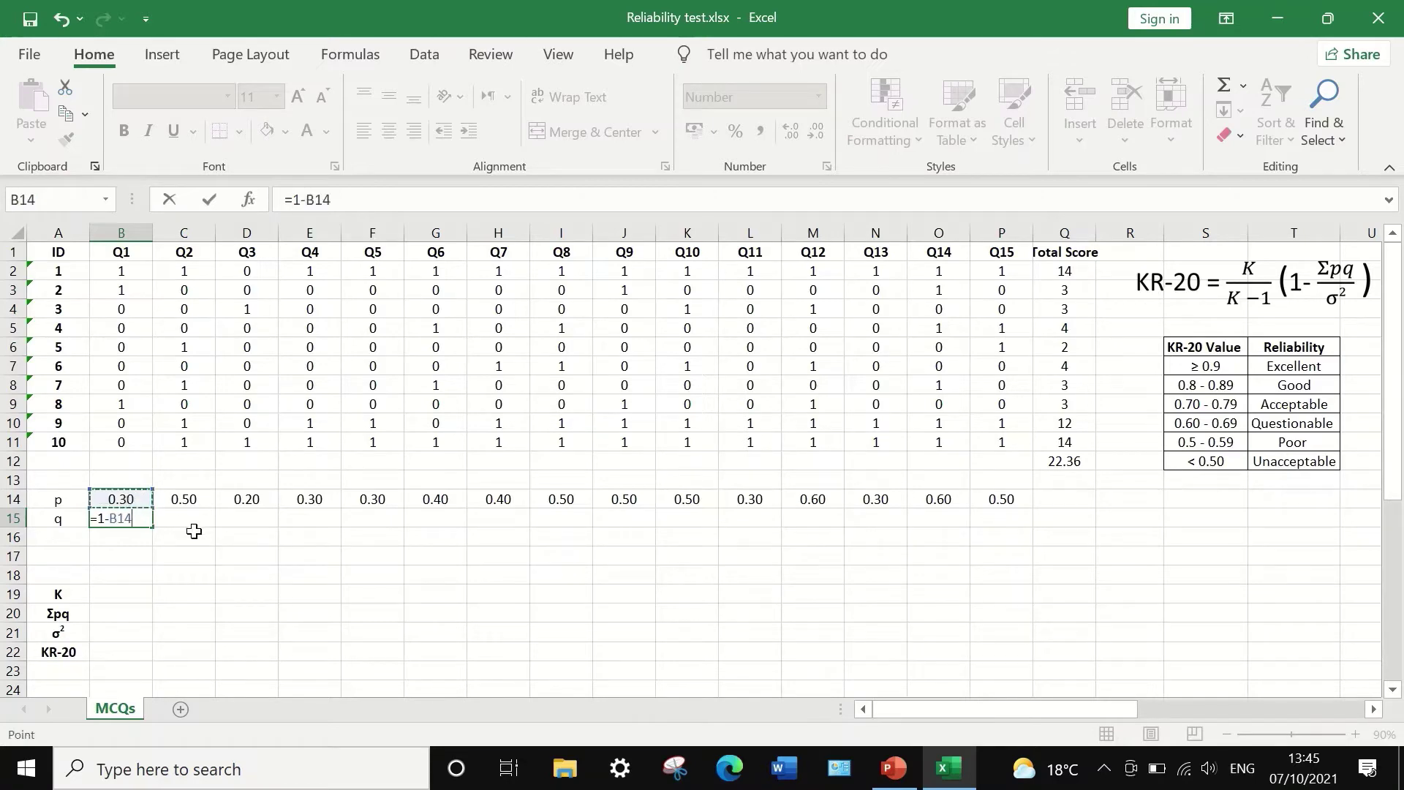
key("Return")
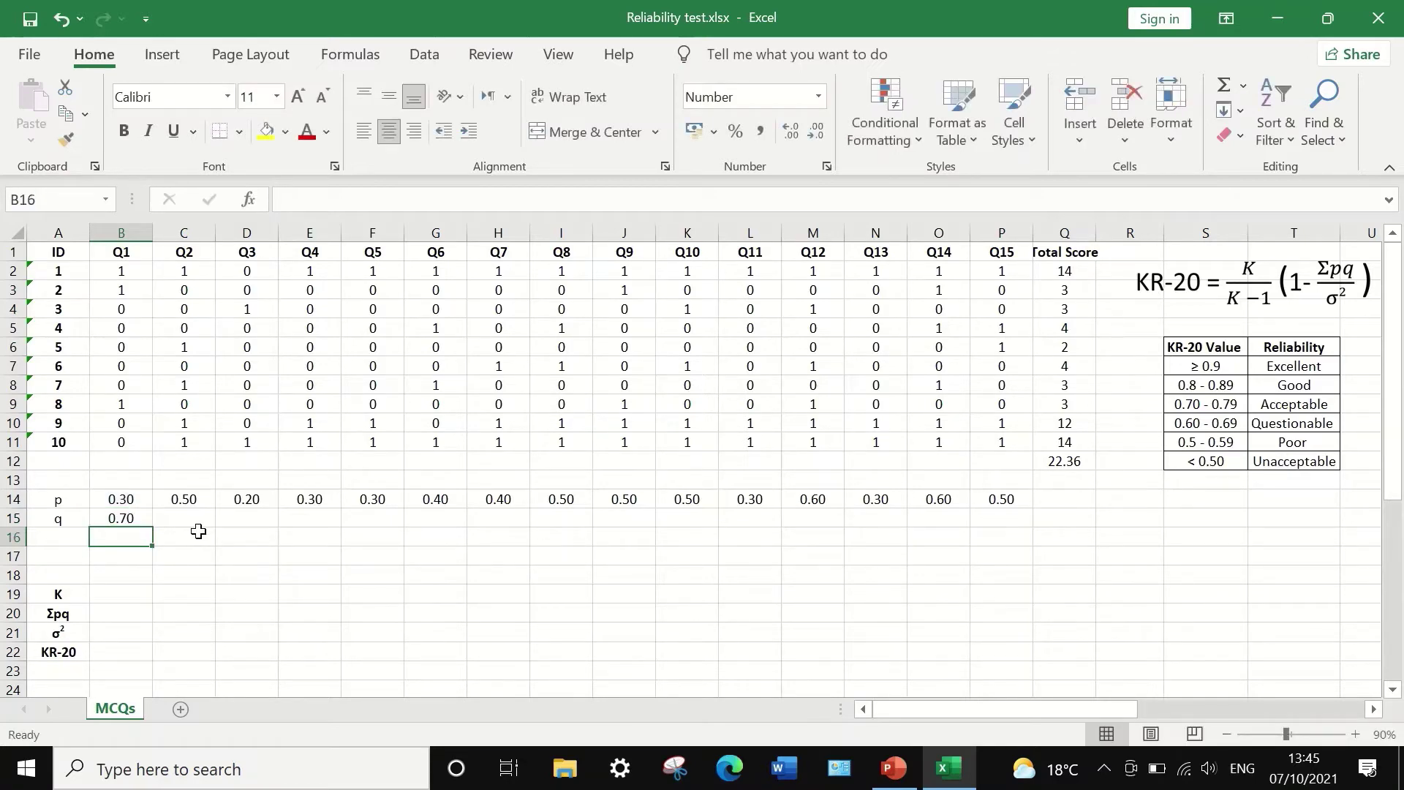
left_click(121, 521)
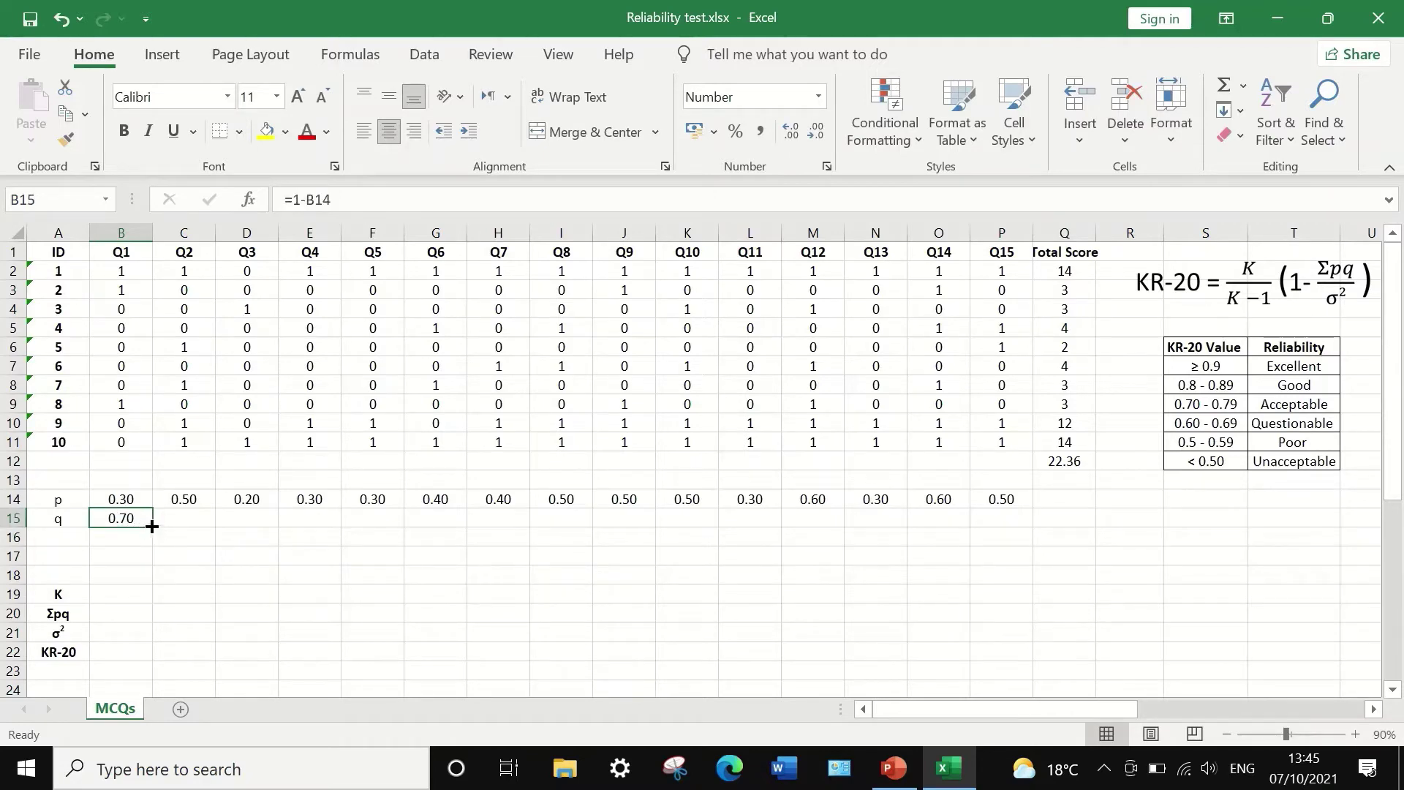
left_click_drag(152, 526, 153, 526)
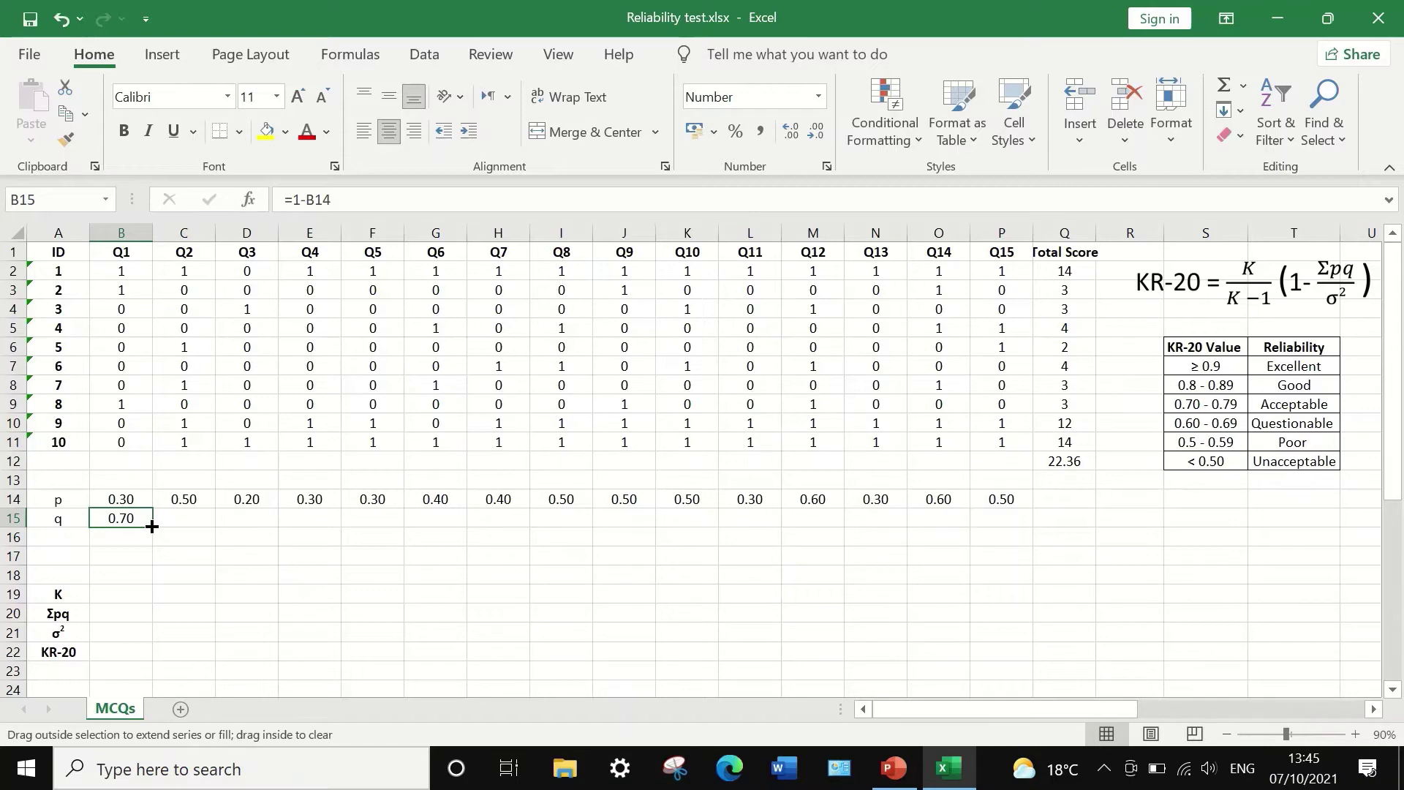
left_click_drag(152, 527, 1000, 520)
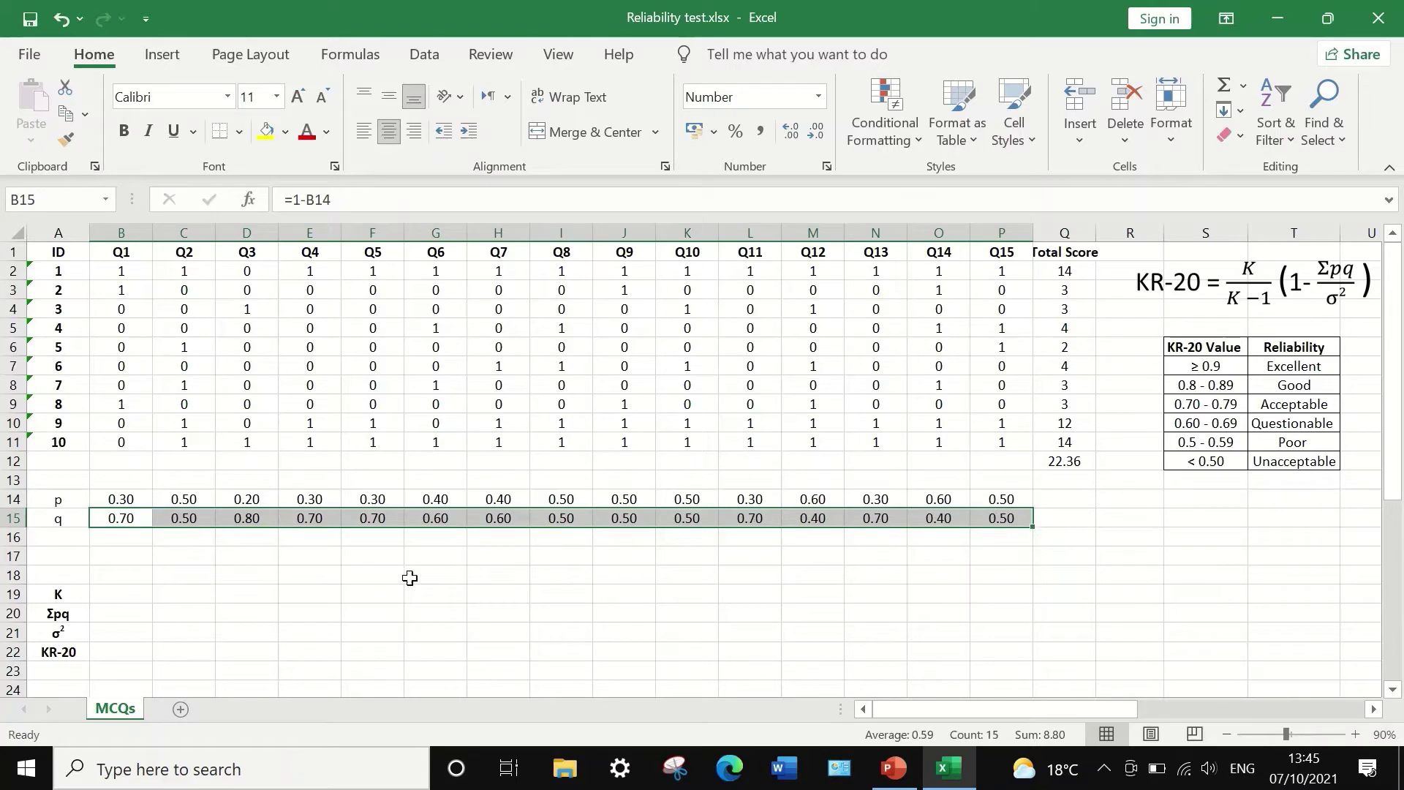
Label A16 "pq", enter =B14*B15 in B16 and fill it across to P16 for all questions.
left_click(64, 540)
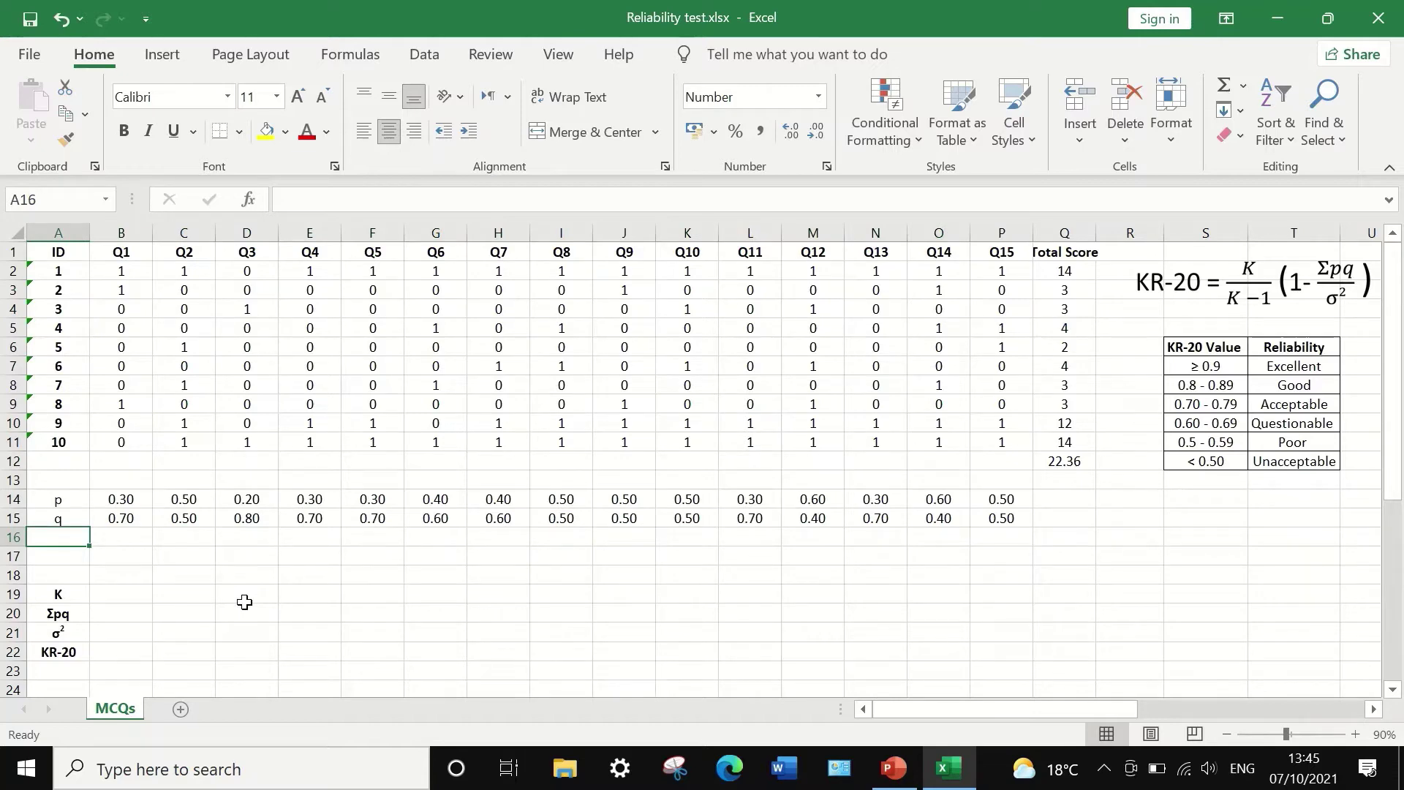
type("pq")
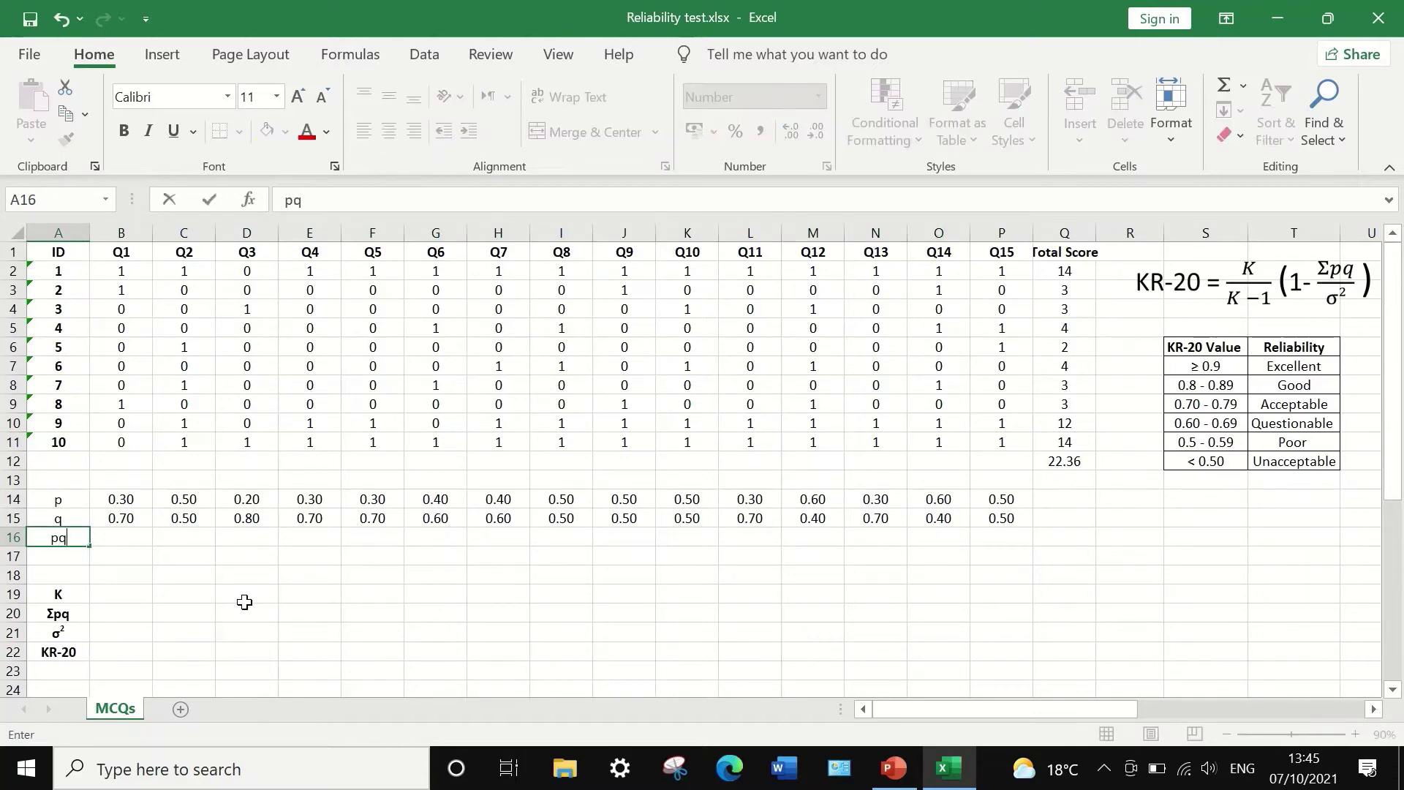
left_click(122, 542)
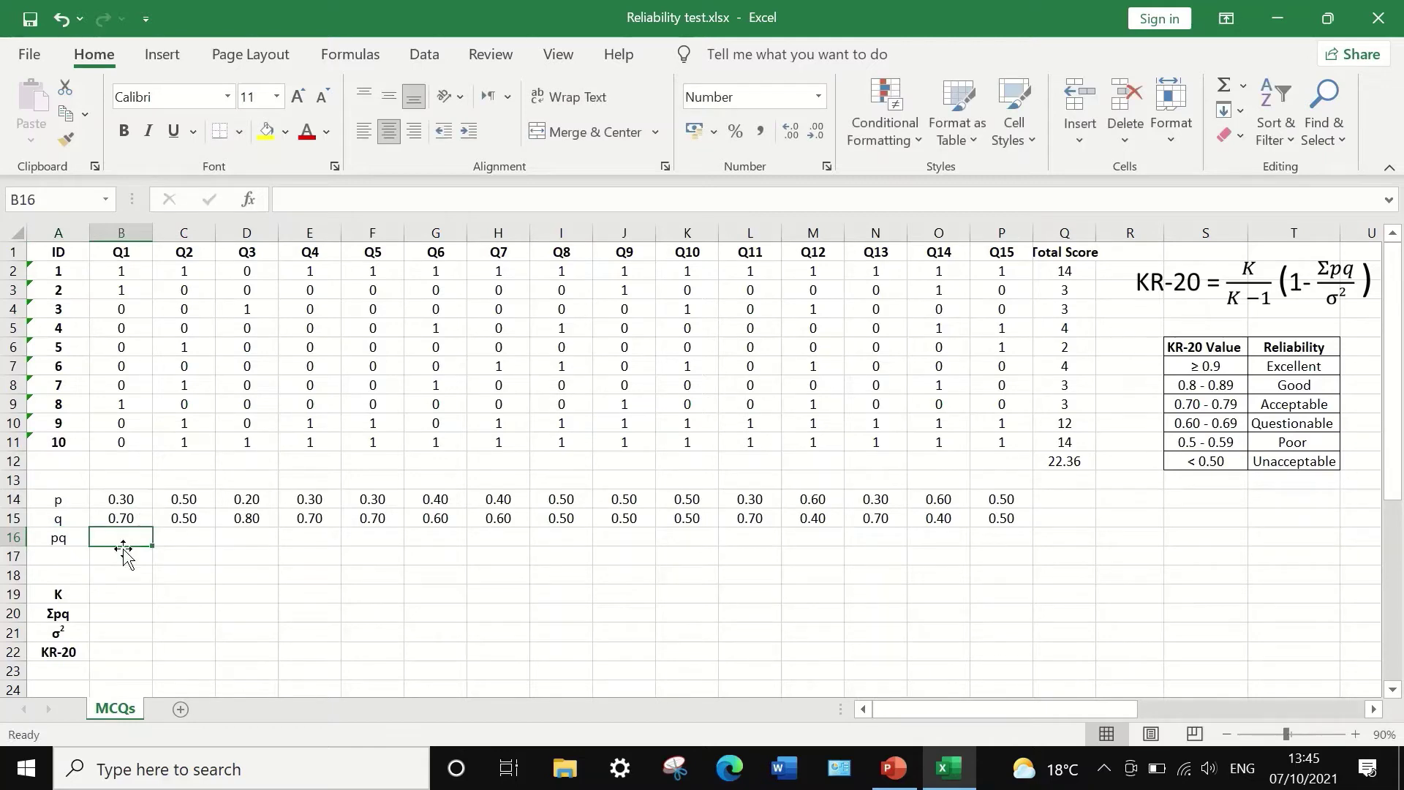
type("=")
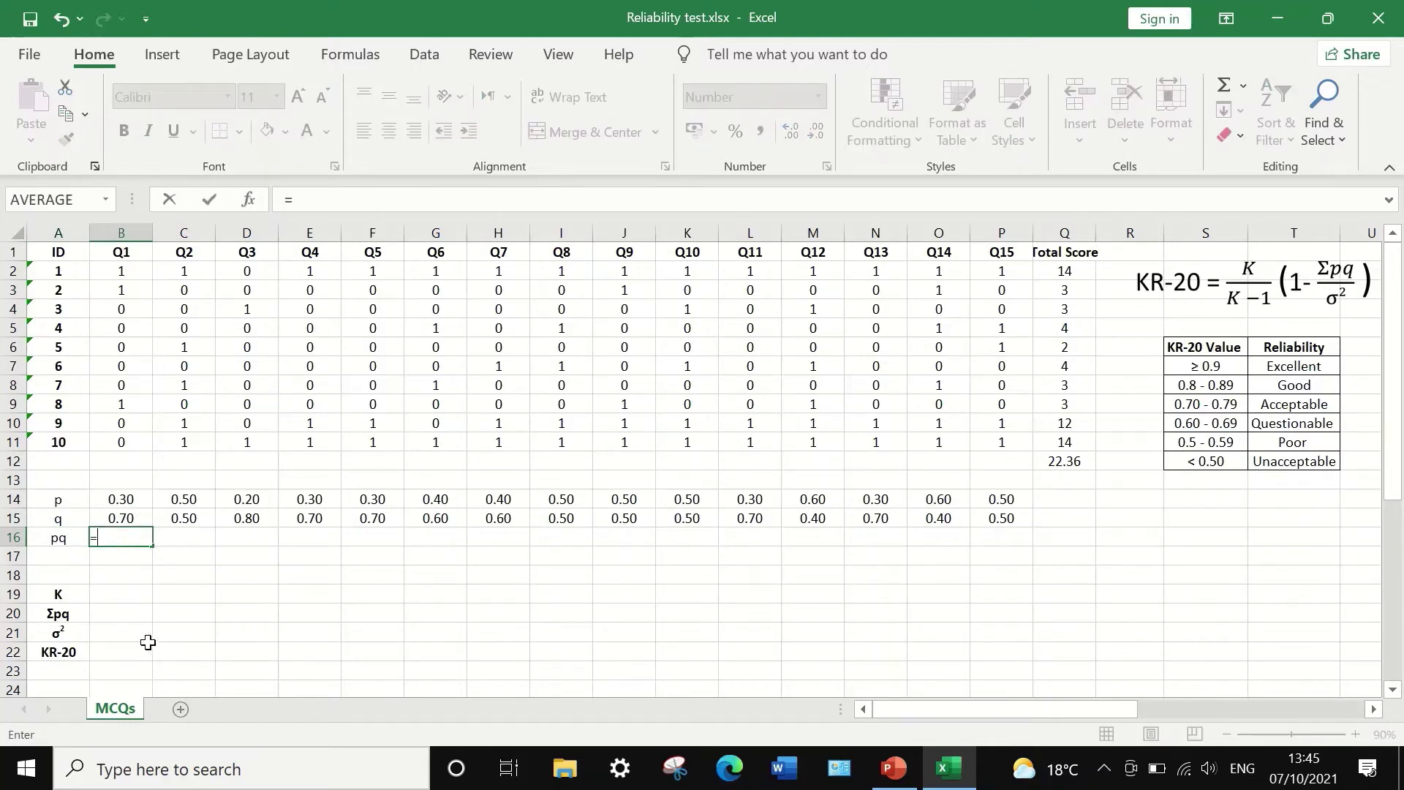
left_click(118, 500)
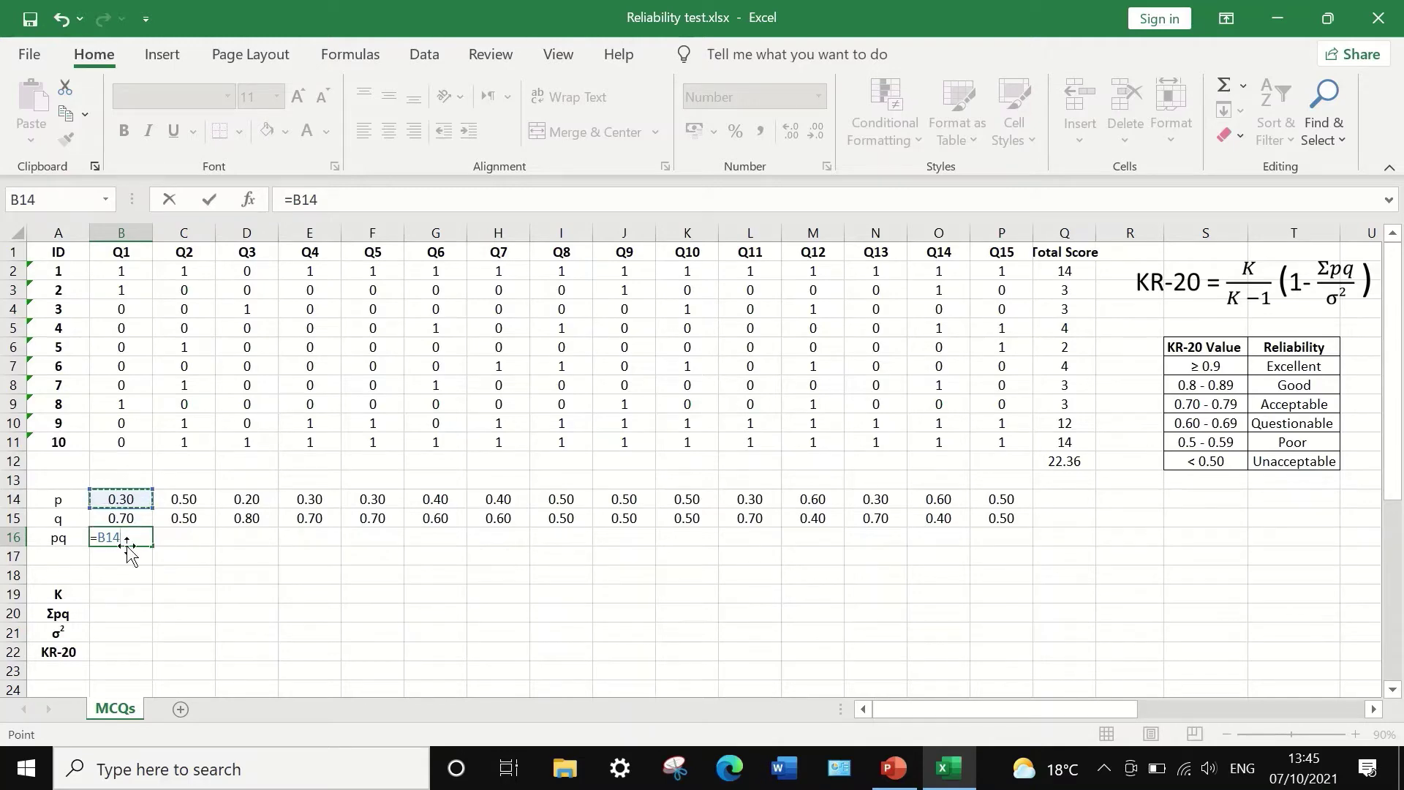
type("*")
left_click(130, 518)
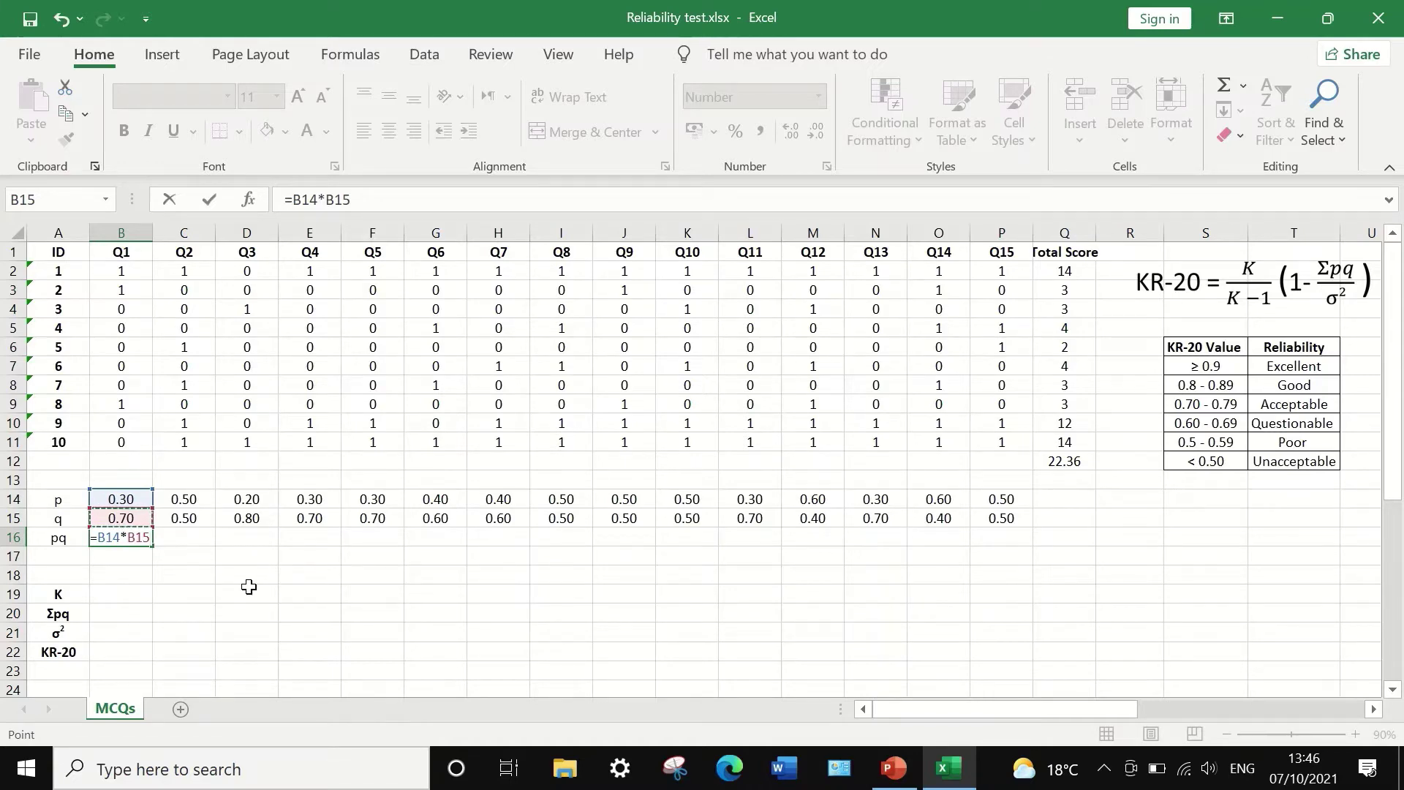
key("Return")
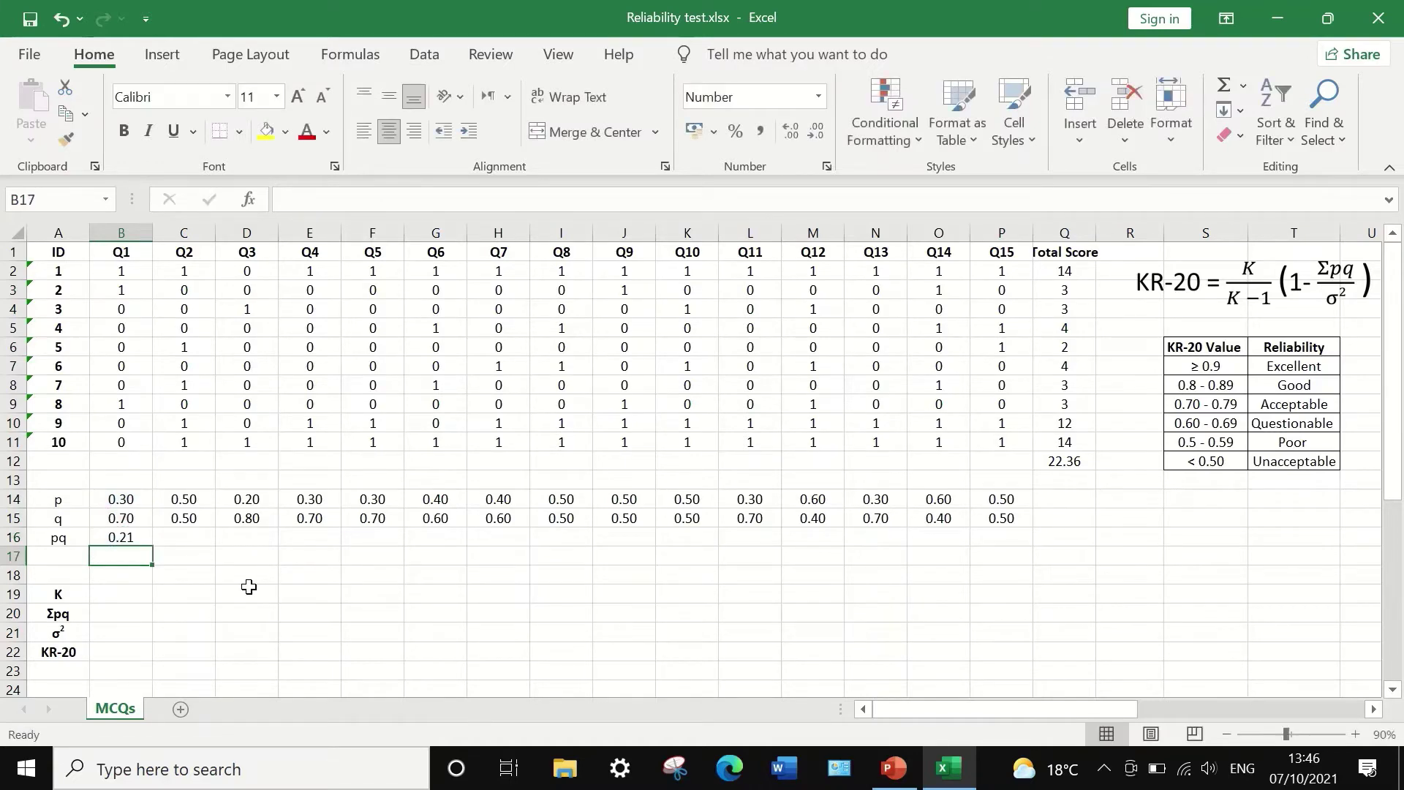
left_click(122, 537)
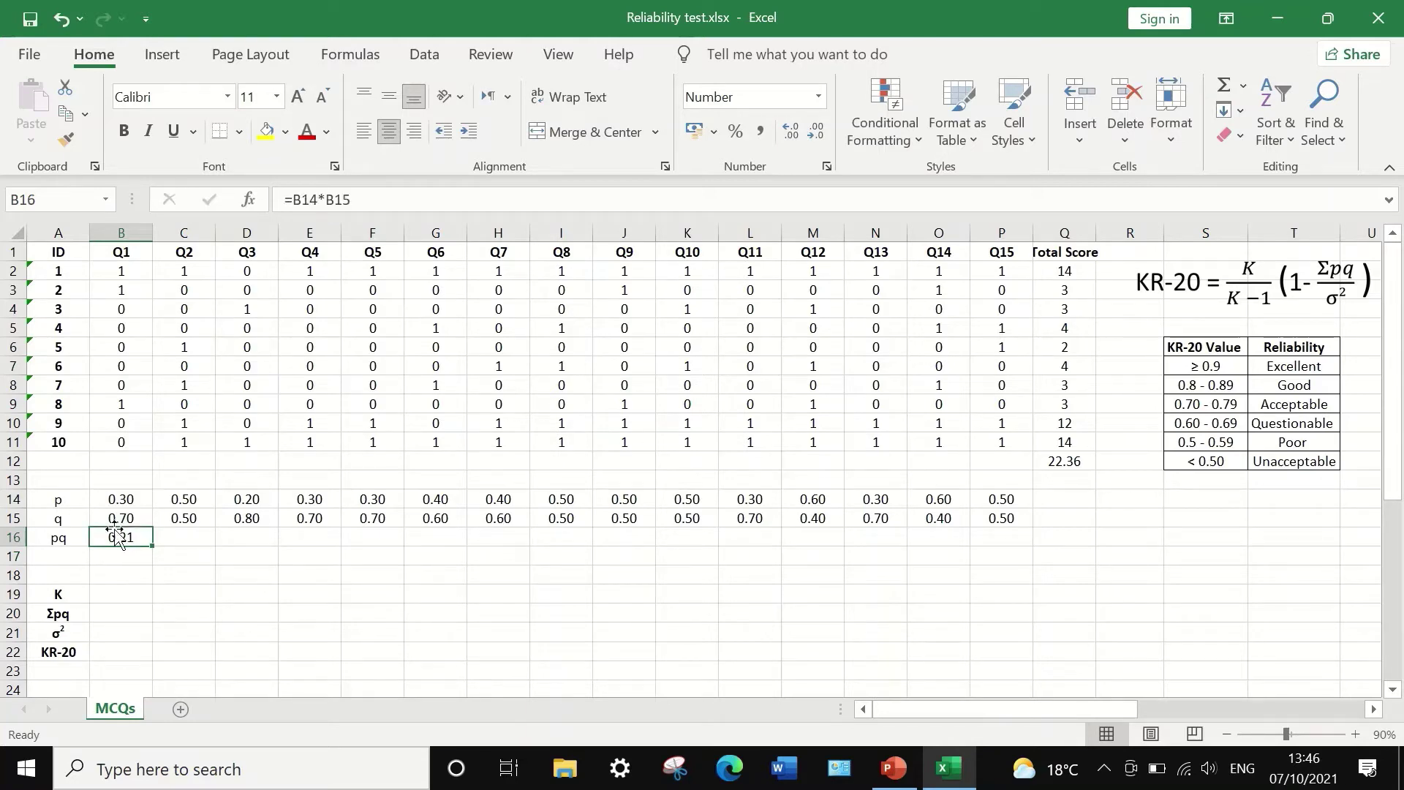
left_click_drag(152, 545, 999, 539)
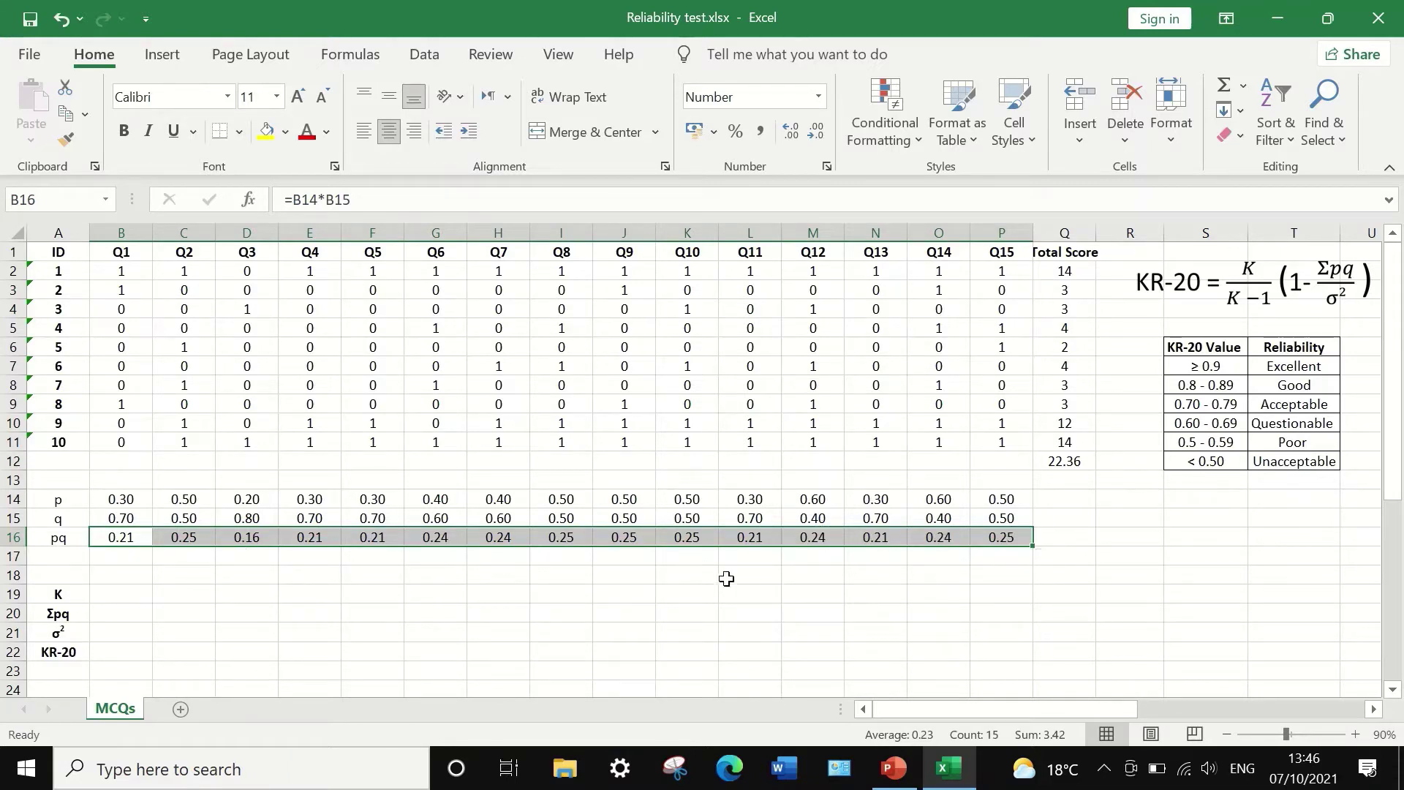
left_click(1004, 556)
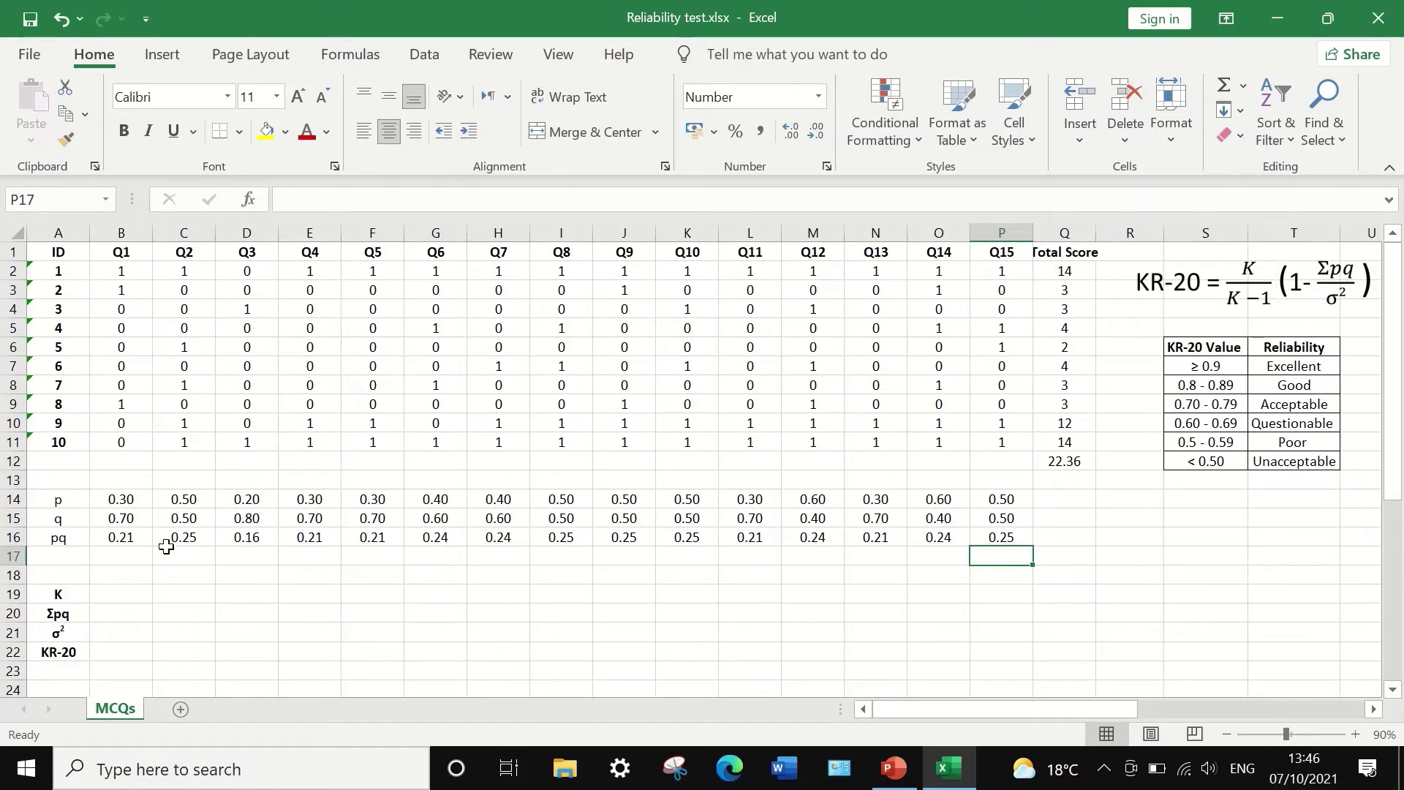
Total the pq values in Q16 with =SUM(B16:P16).
left_click(1066, 537)
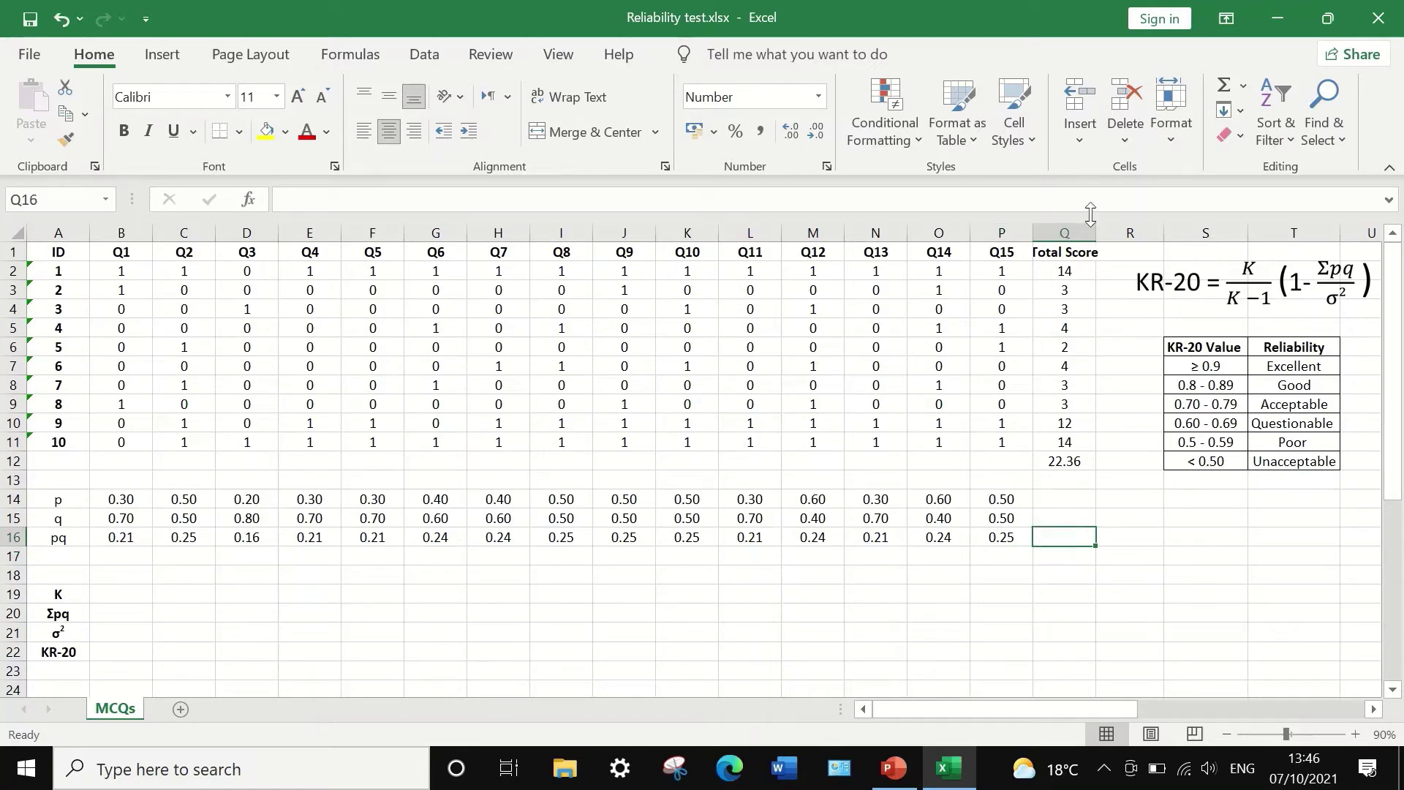
left_click(1244, 91)
left_click(1252, 115)
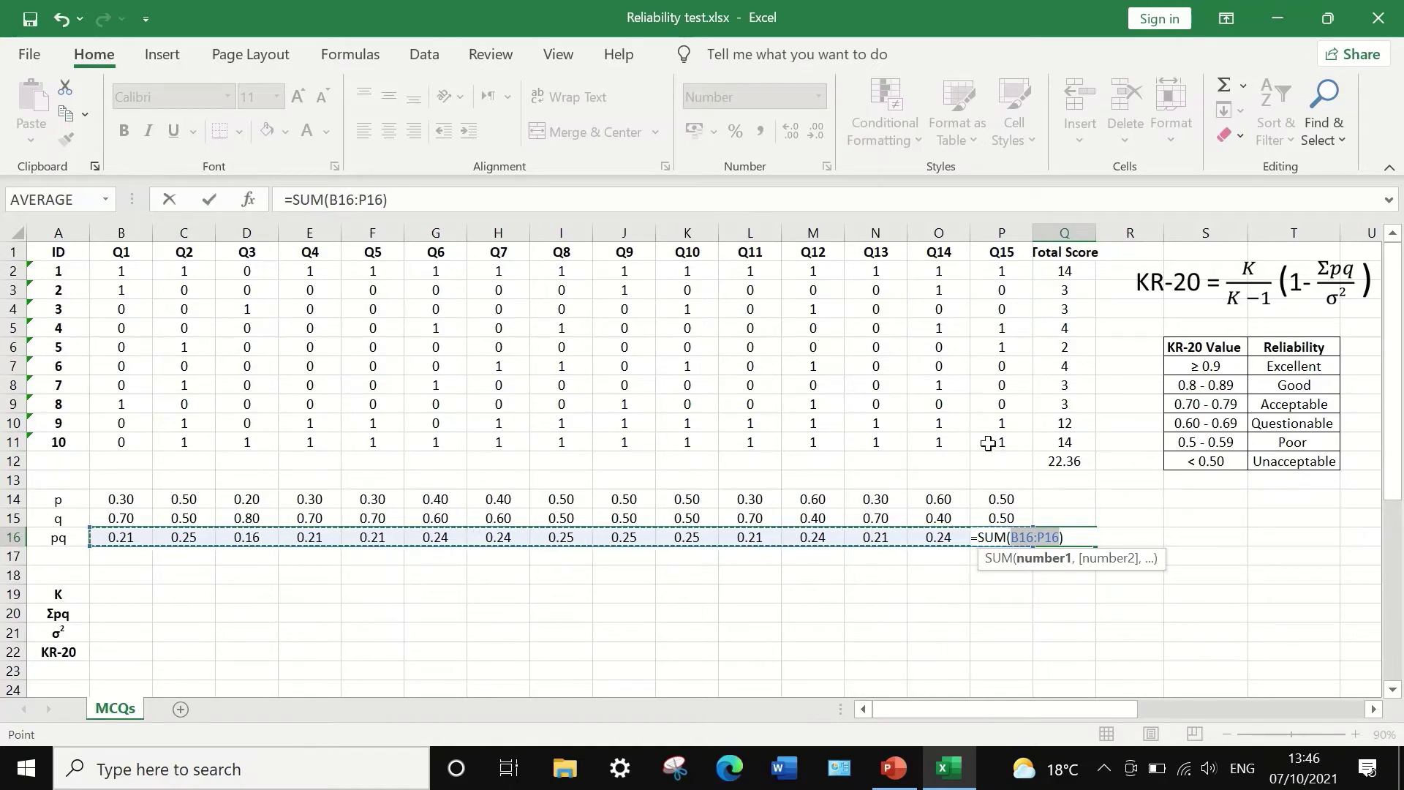
key("Return")
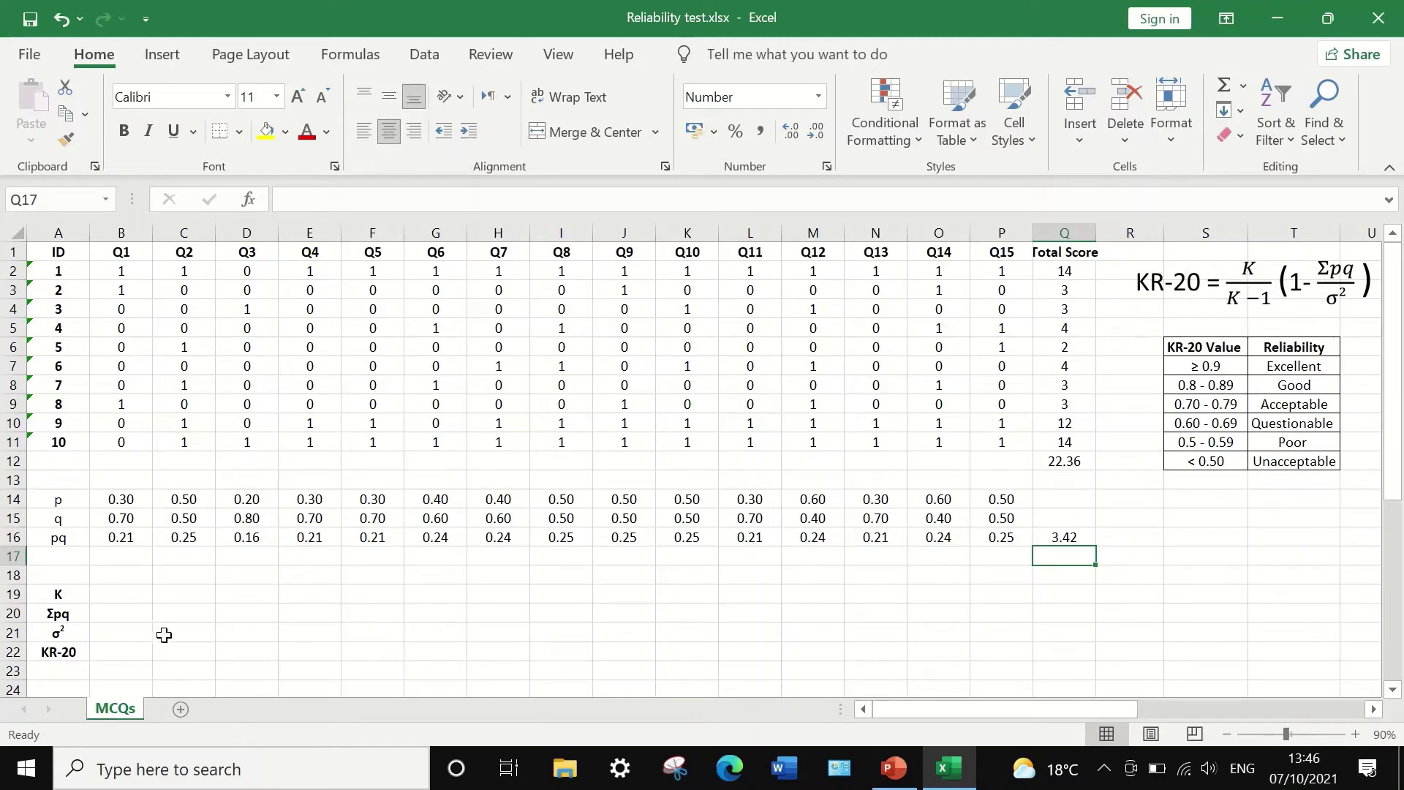
Enter 15 for K in B19 and copy the pq total from Q16 into B20 as a value only.
left_click(115, 595)
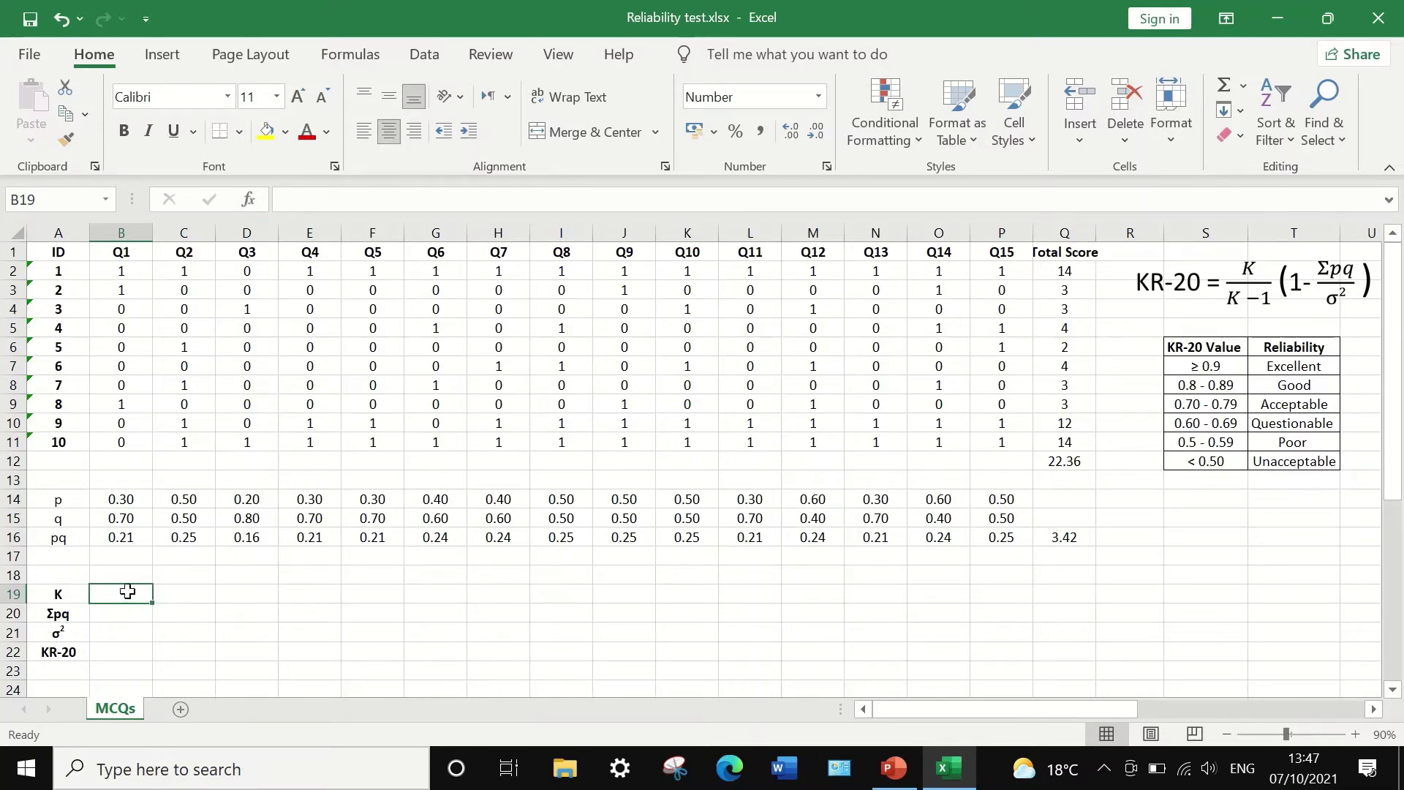
type("15")
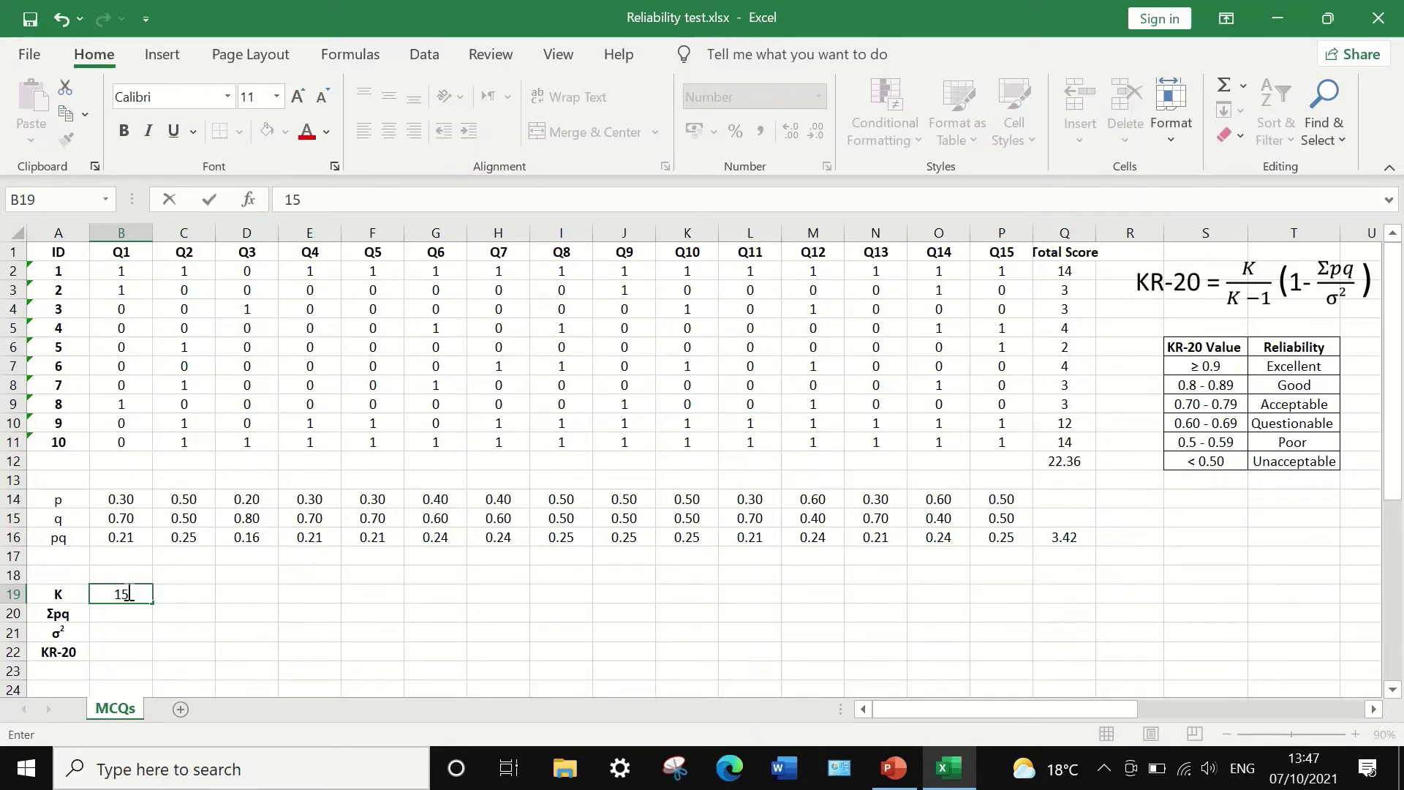
left_click(102, 615)
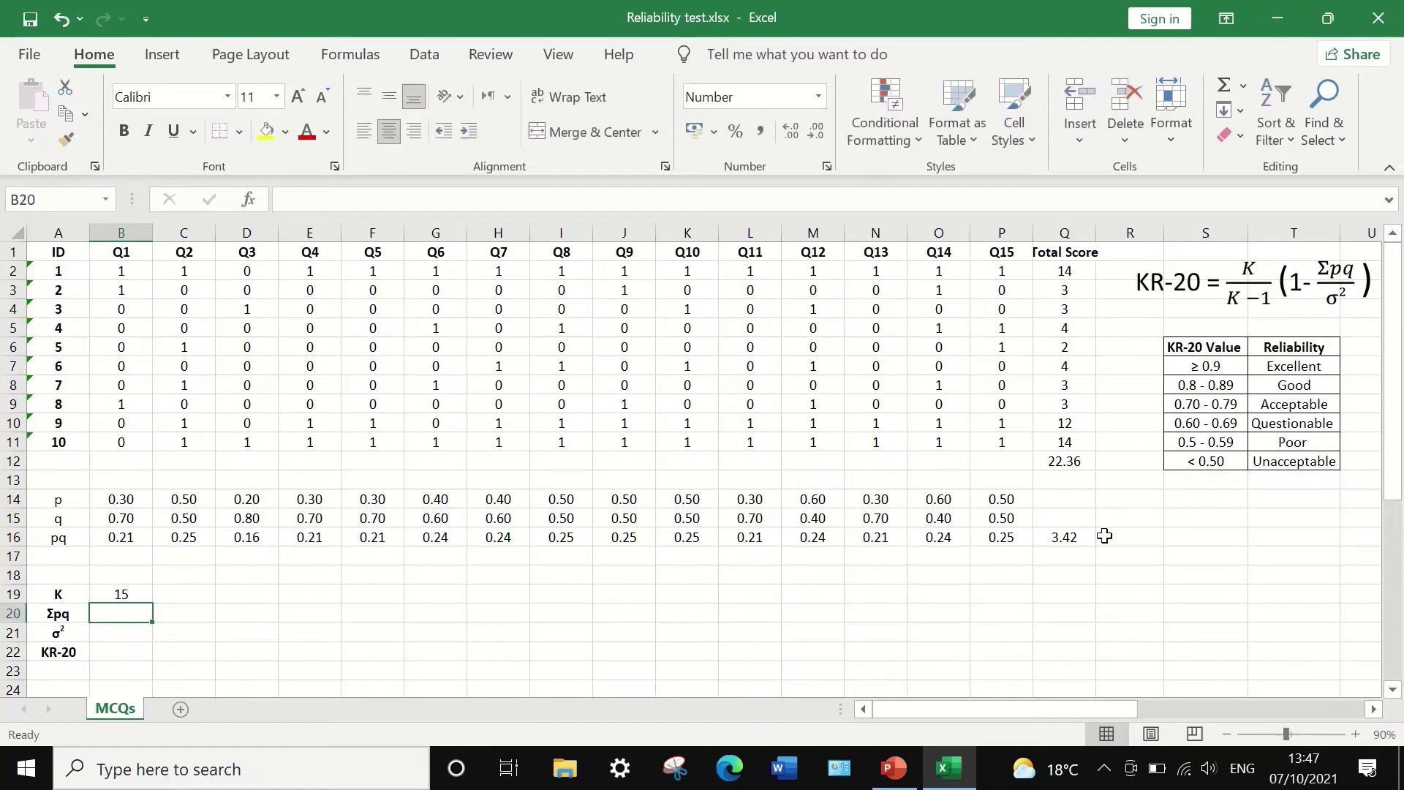
left_click(1053, 541)
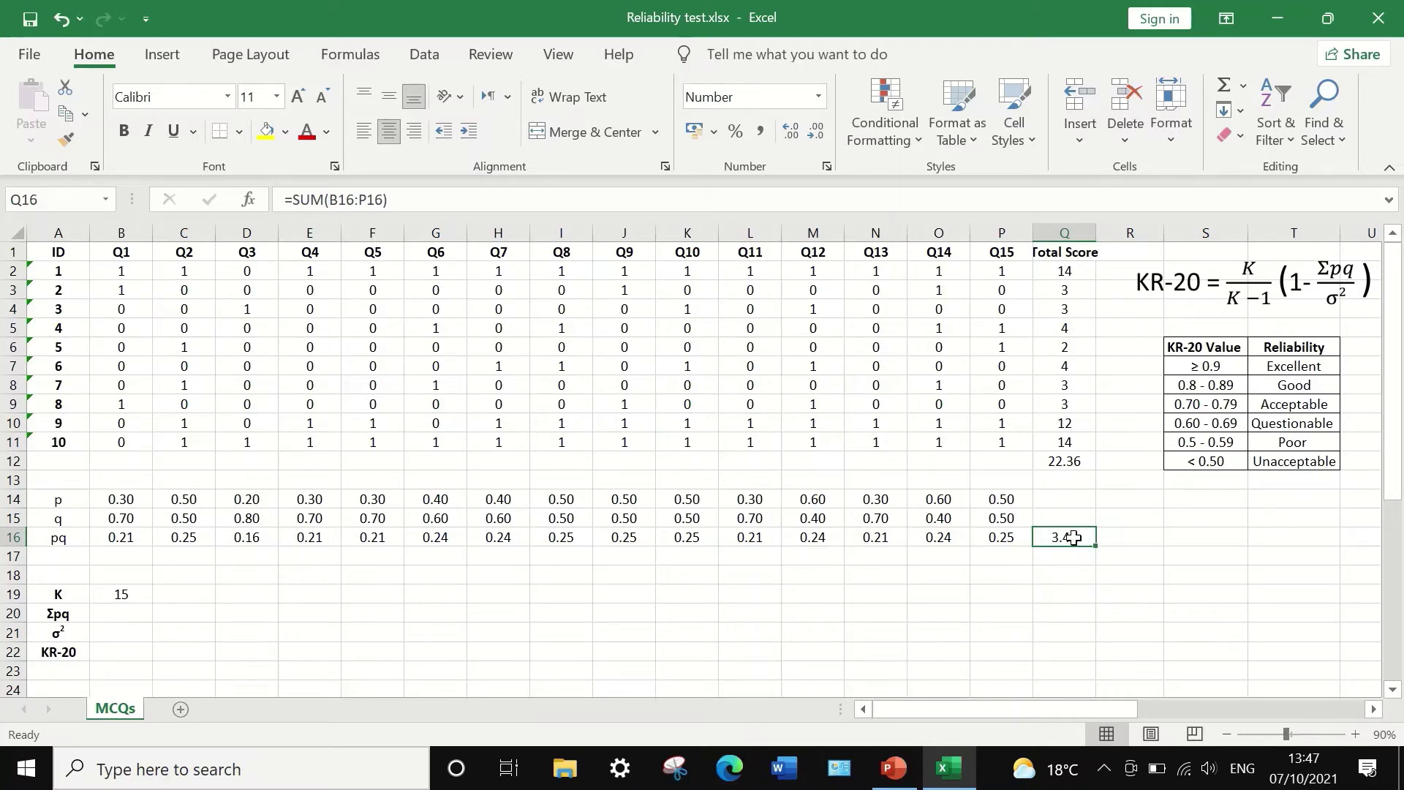
right_click(1073, 537)
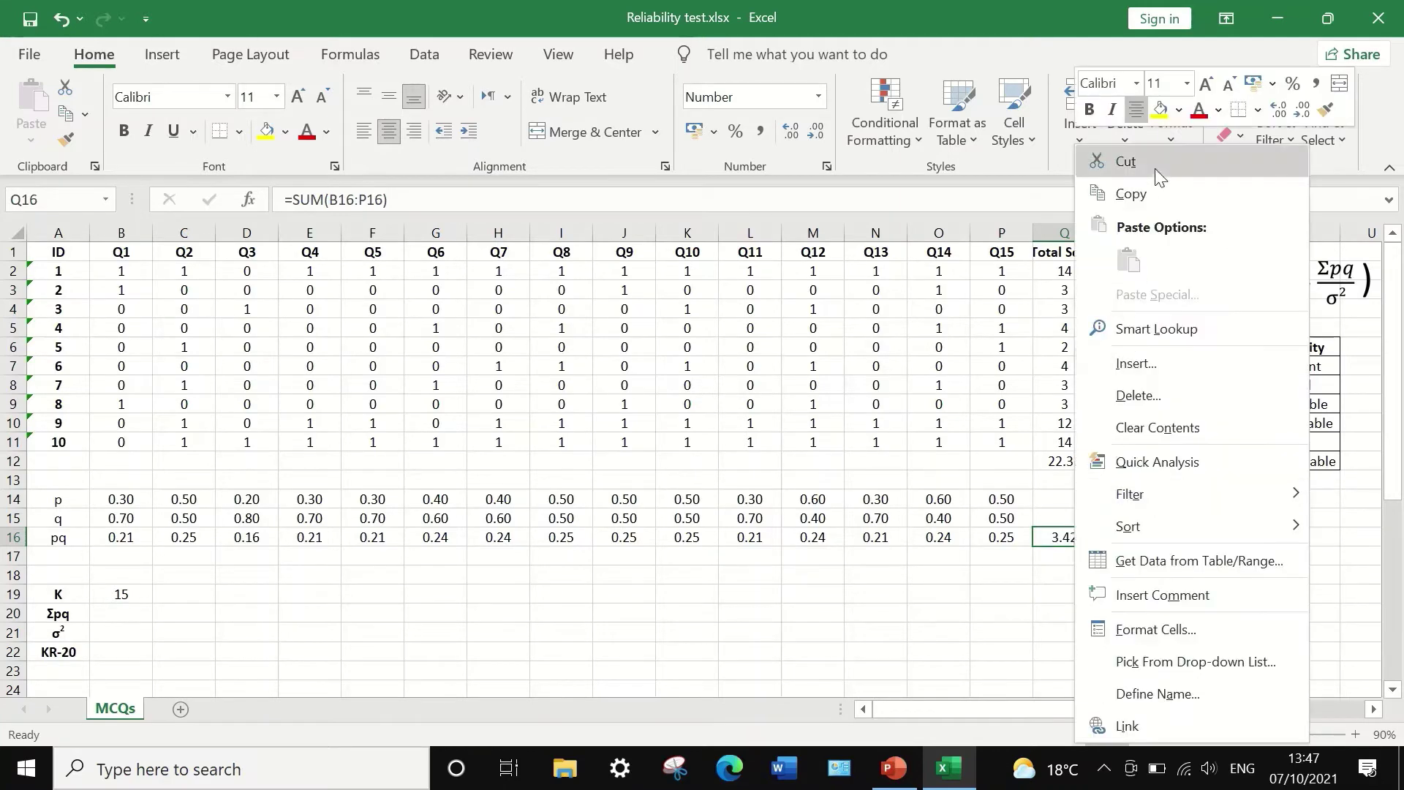
left_click(1124, 193)
left_click(125, 617)
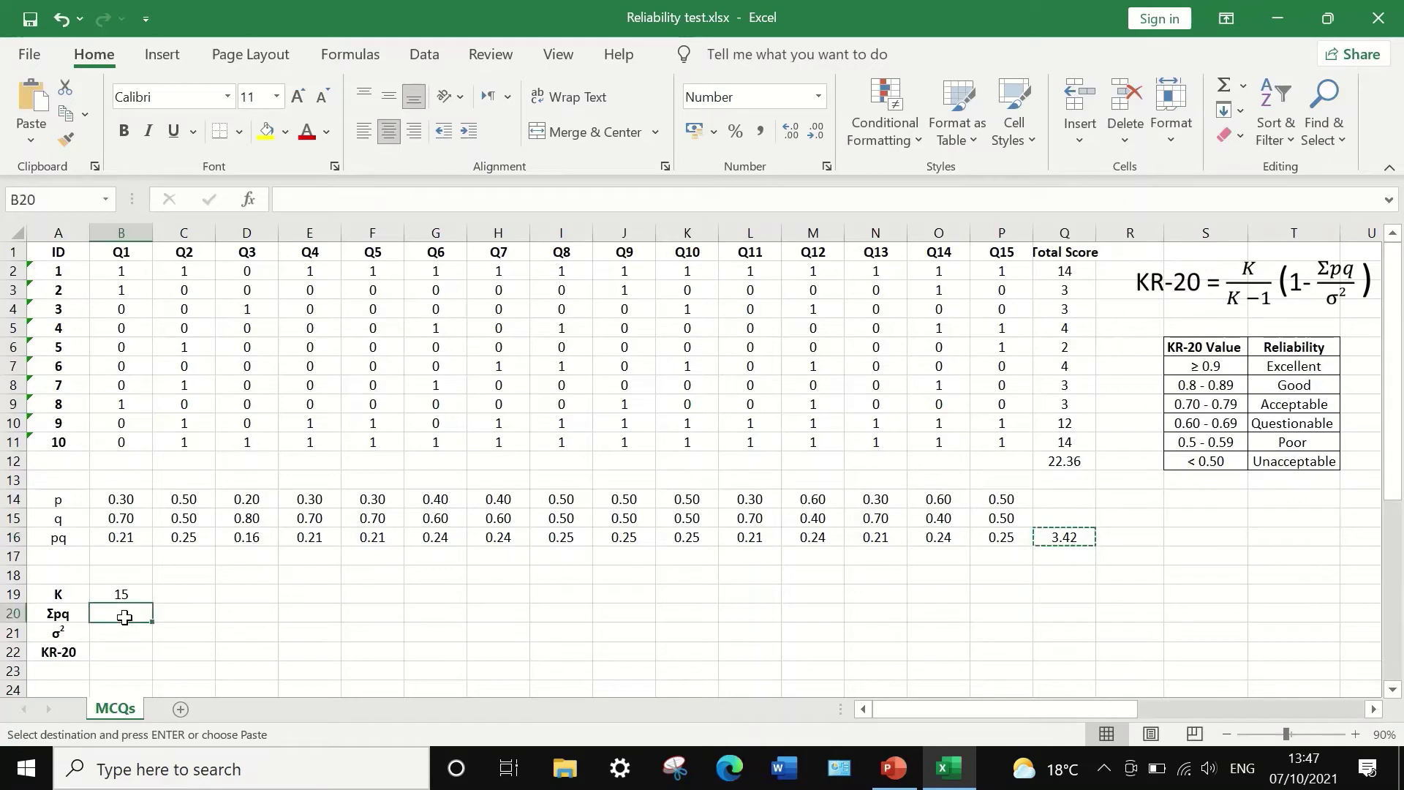
right_click(125, 616)
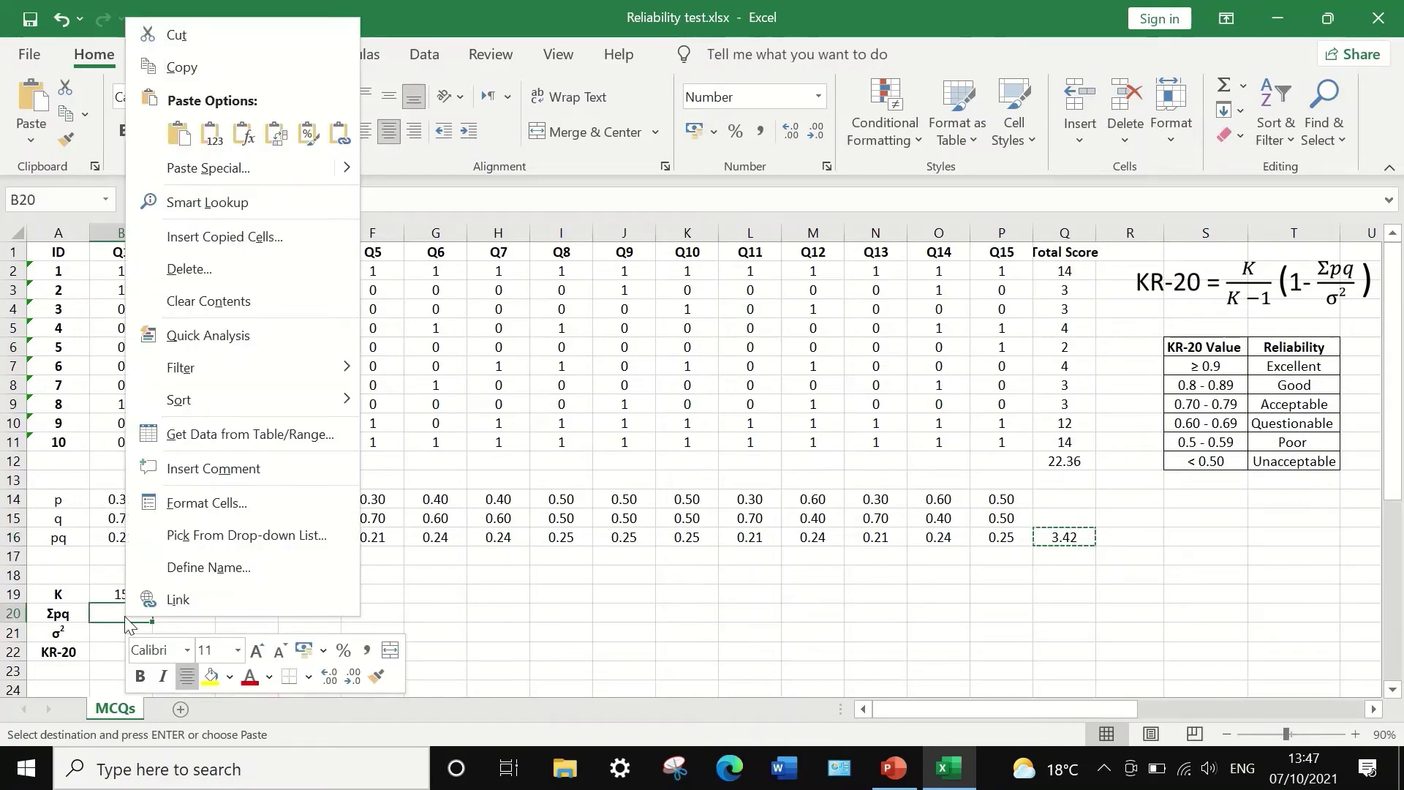
left_click(213, 136)
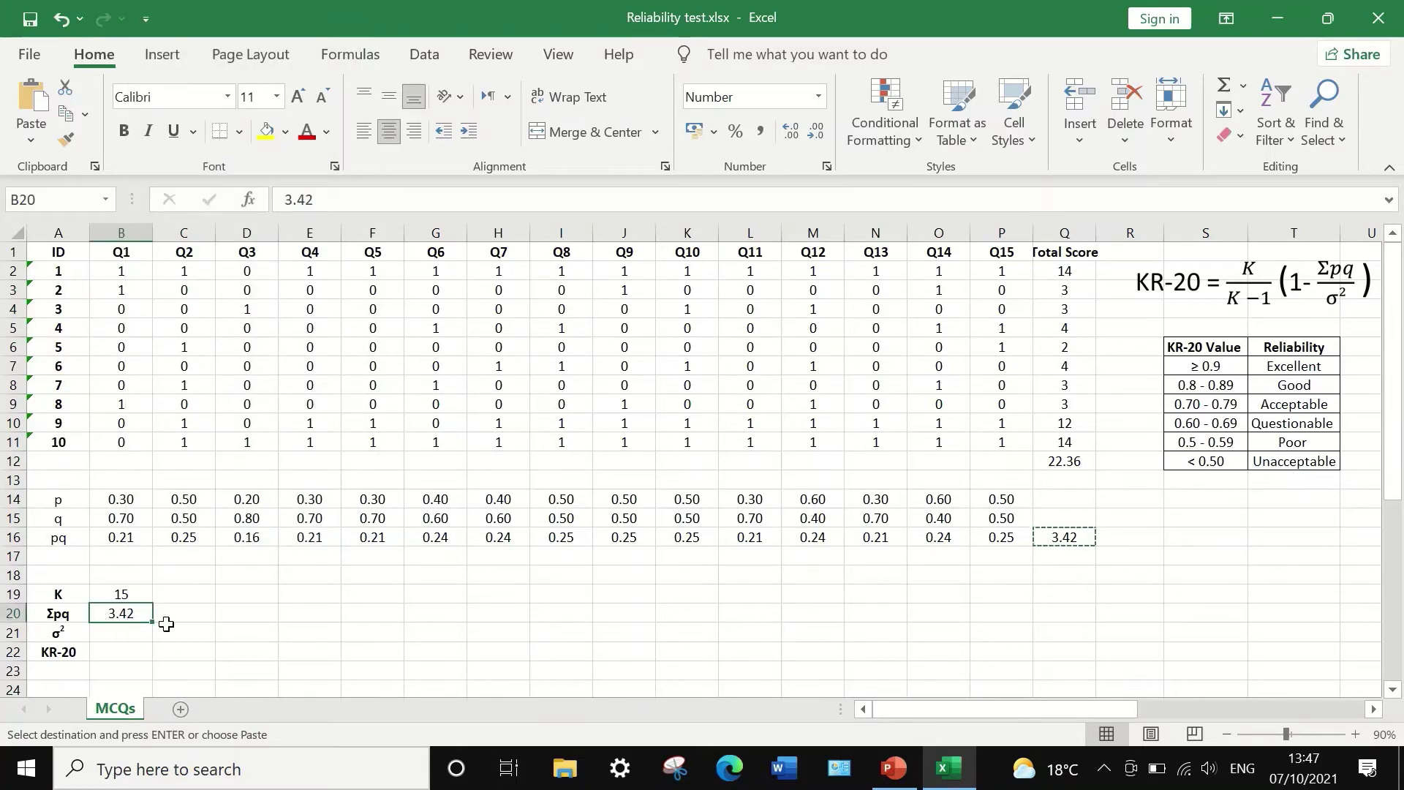
Copy the variance of the total scores from Q12 into B21 as a value only.
left_click(99, 634)
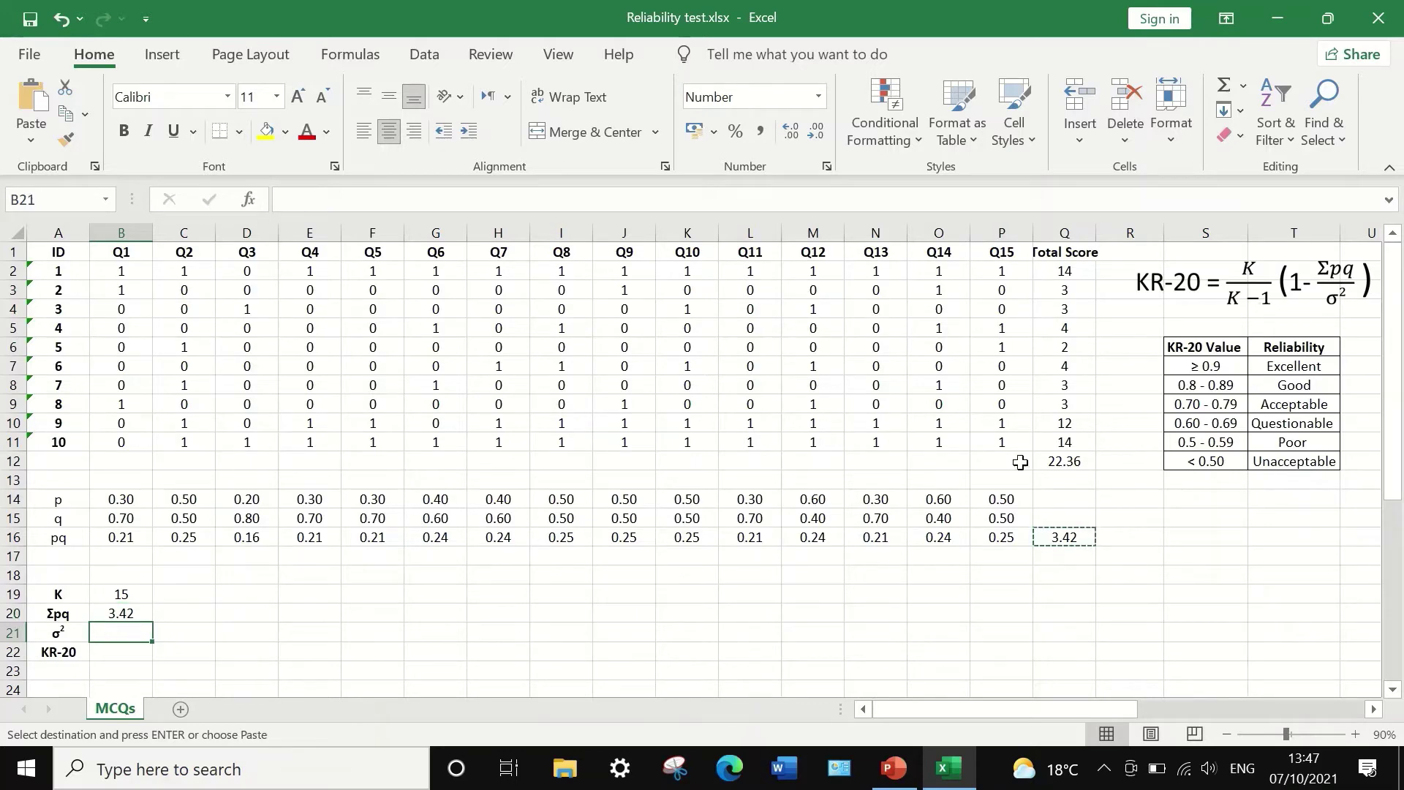
left_click(1064, 463)
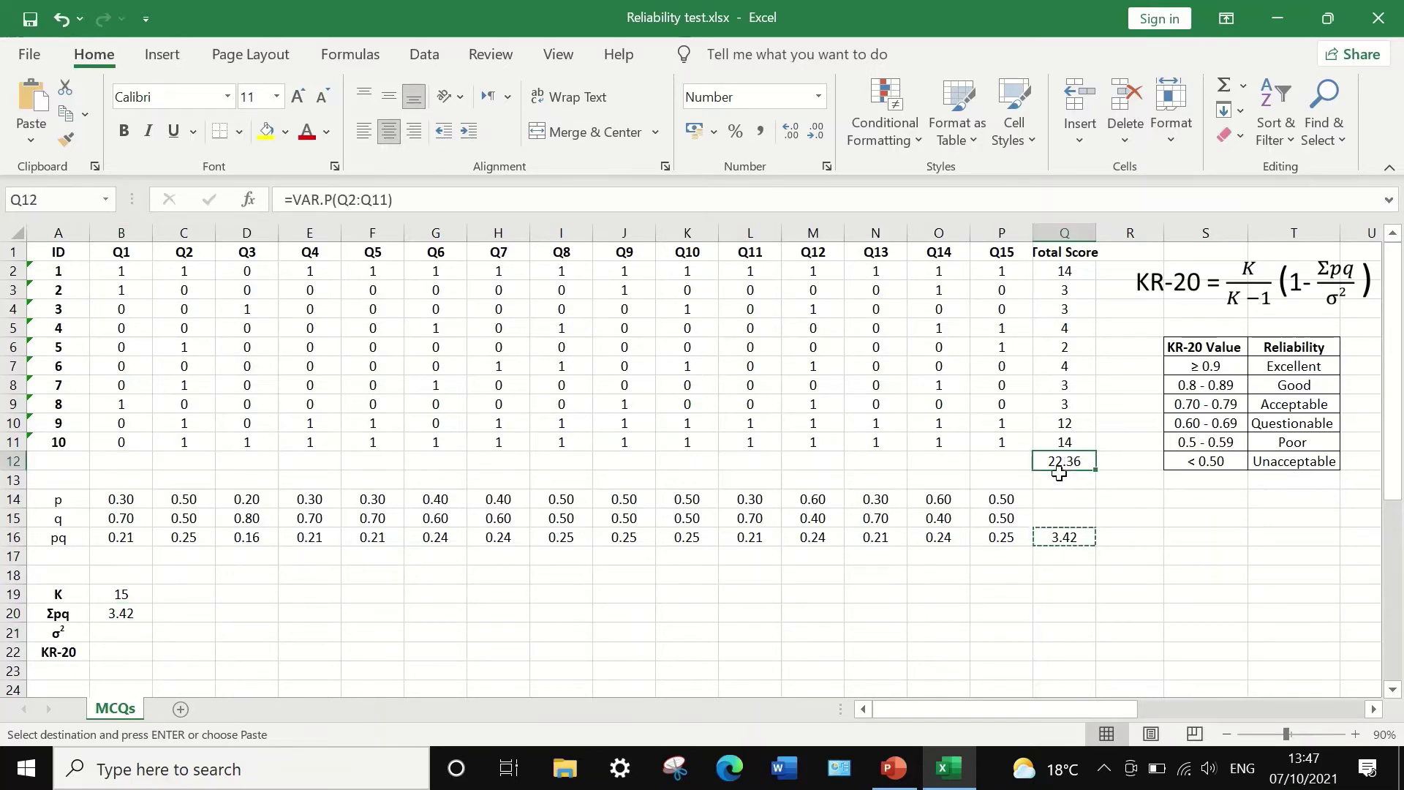
right_click(1065, 458)
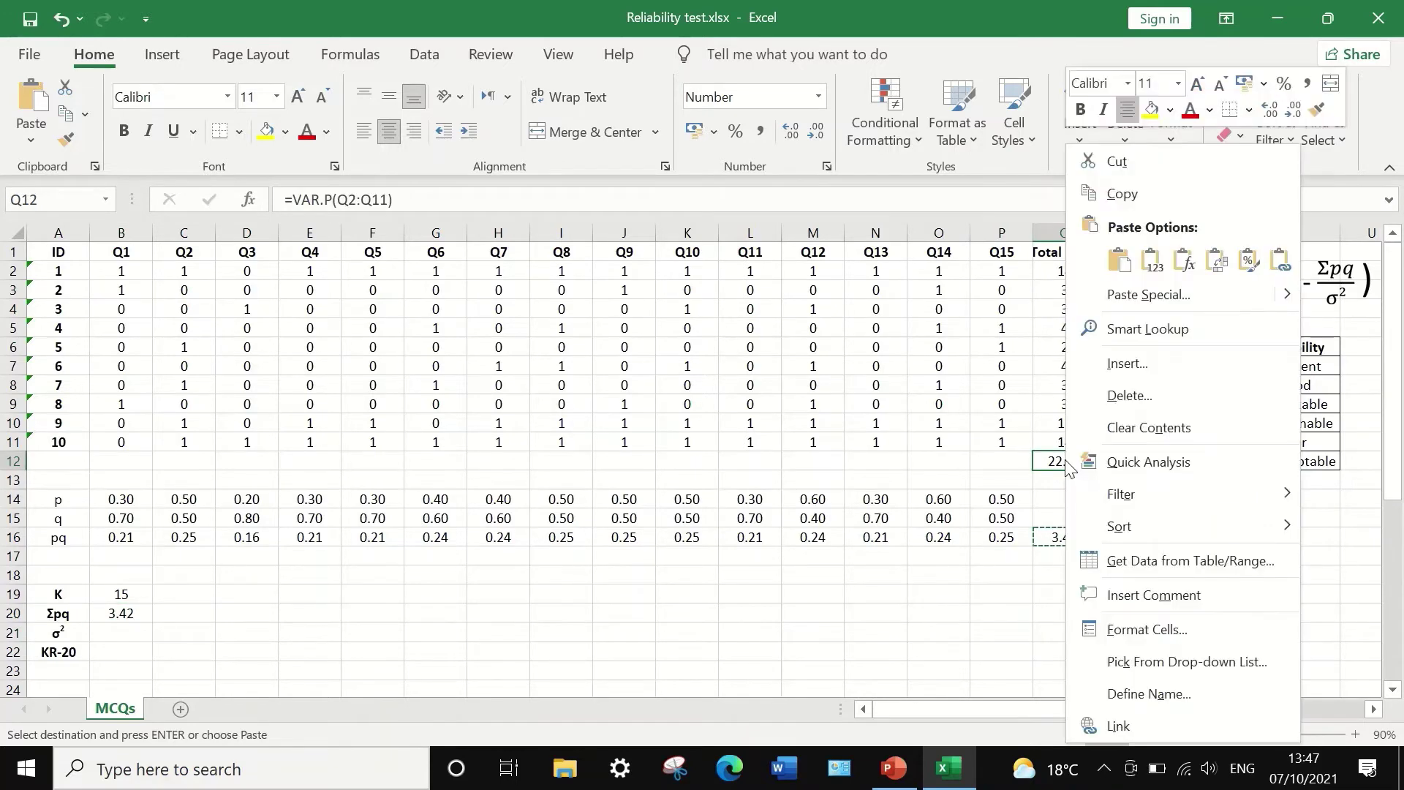
left_click(1130, 204)
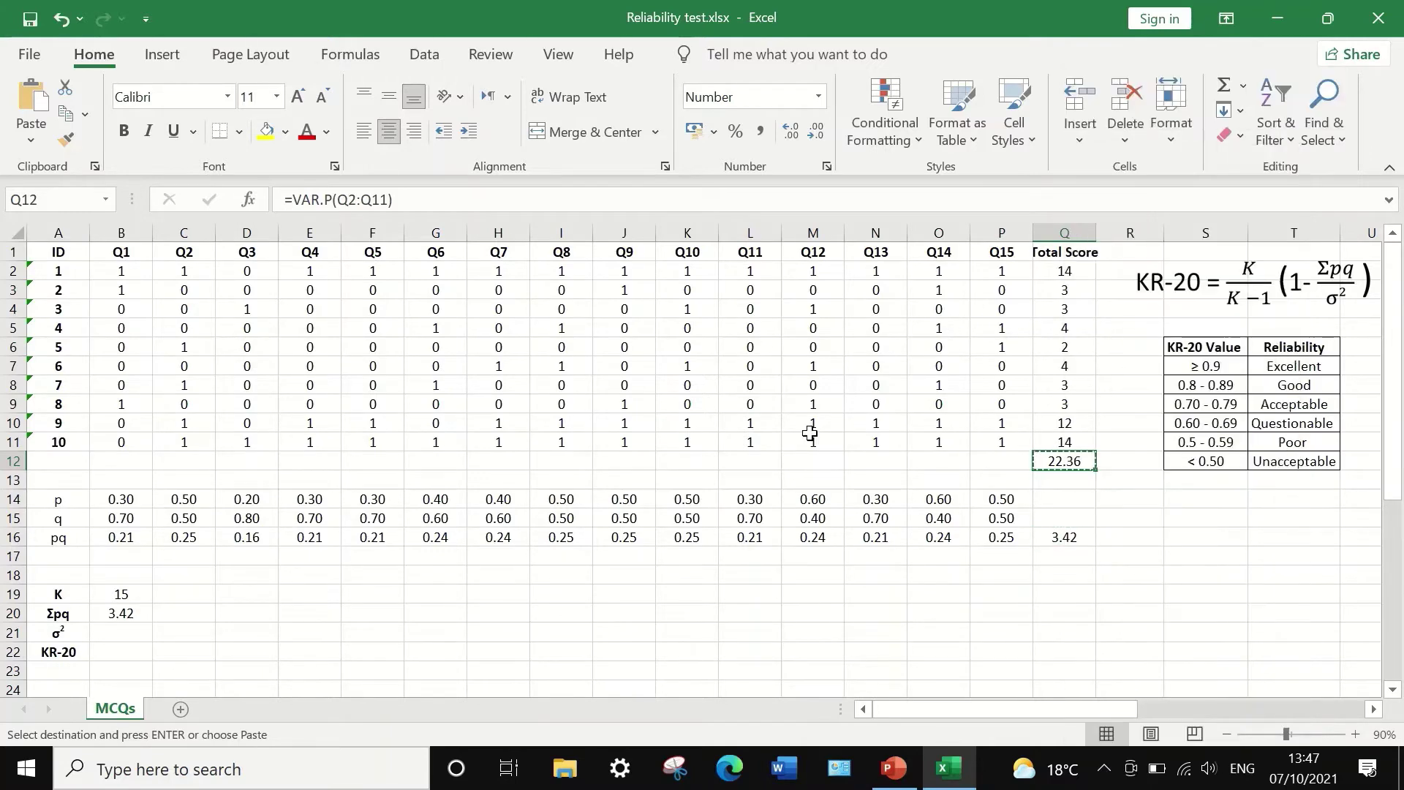
left_click(110, 636)
right_click(116, 630)
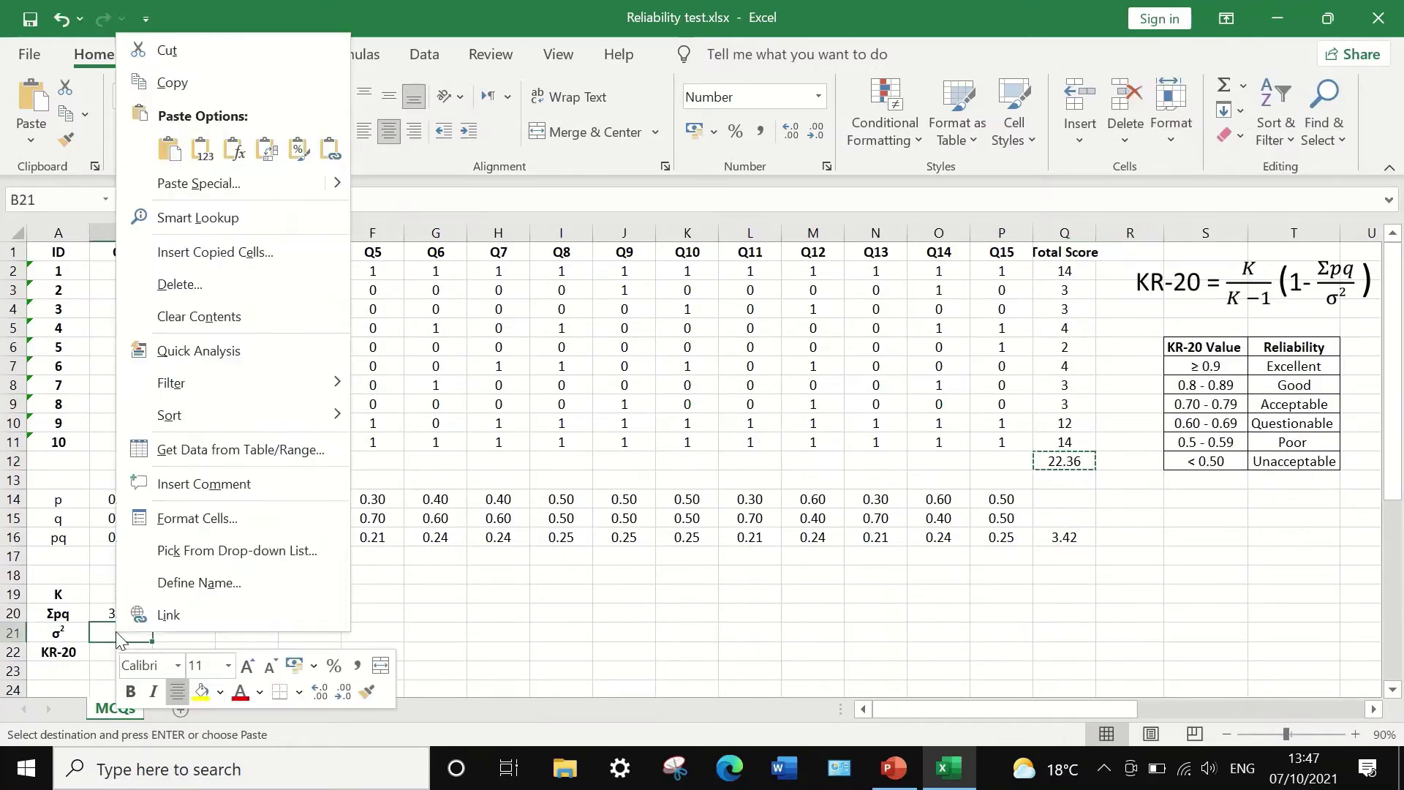
left_click(202, 149)
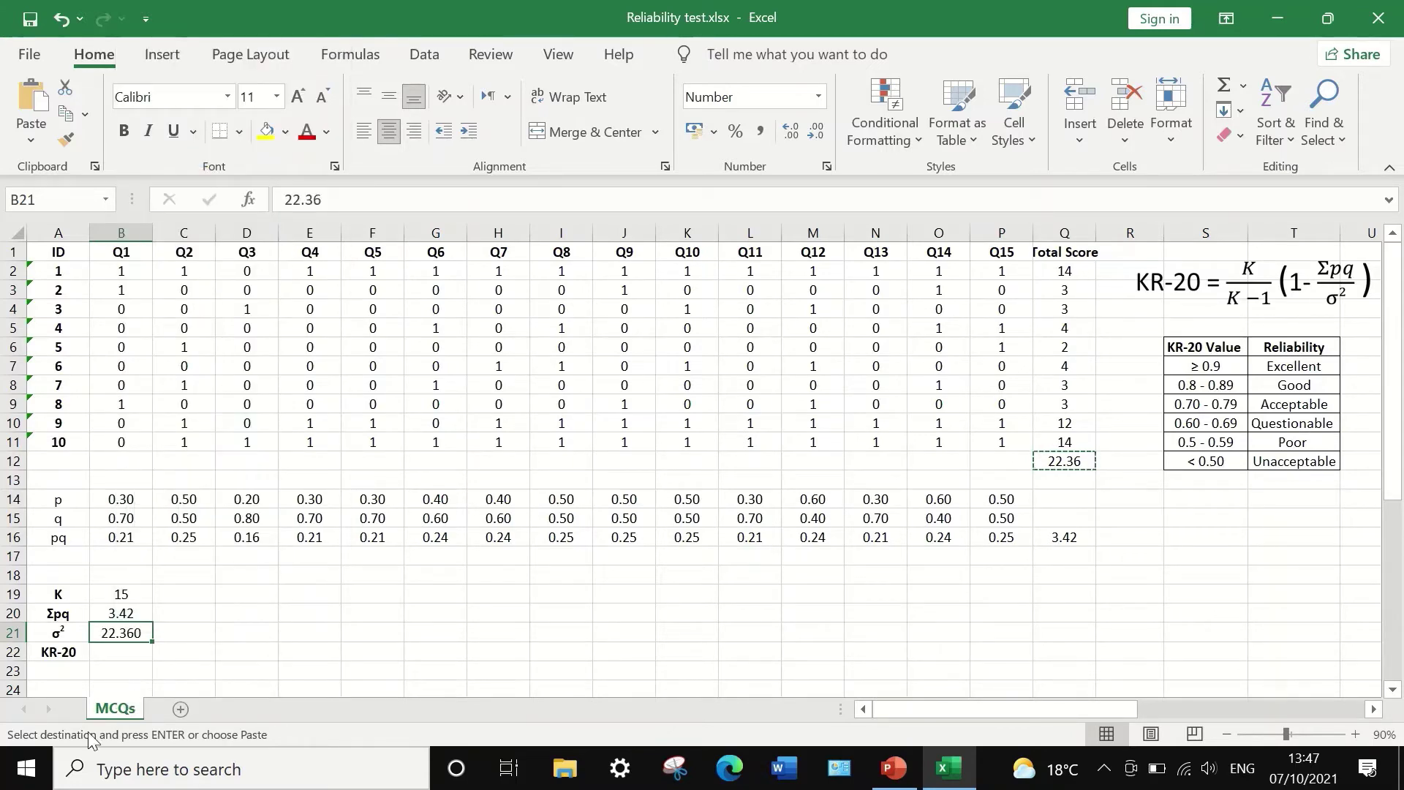
Calculate the KR-20 coefficient in B22 with the formula =(15/14)*(1-B20/B21).
left_click(96, 653)
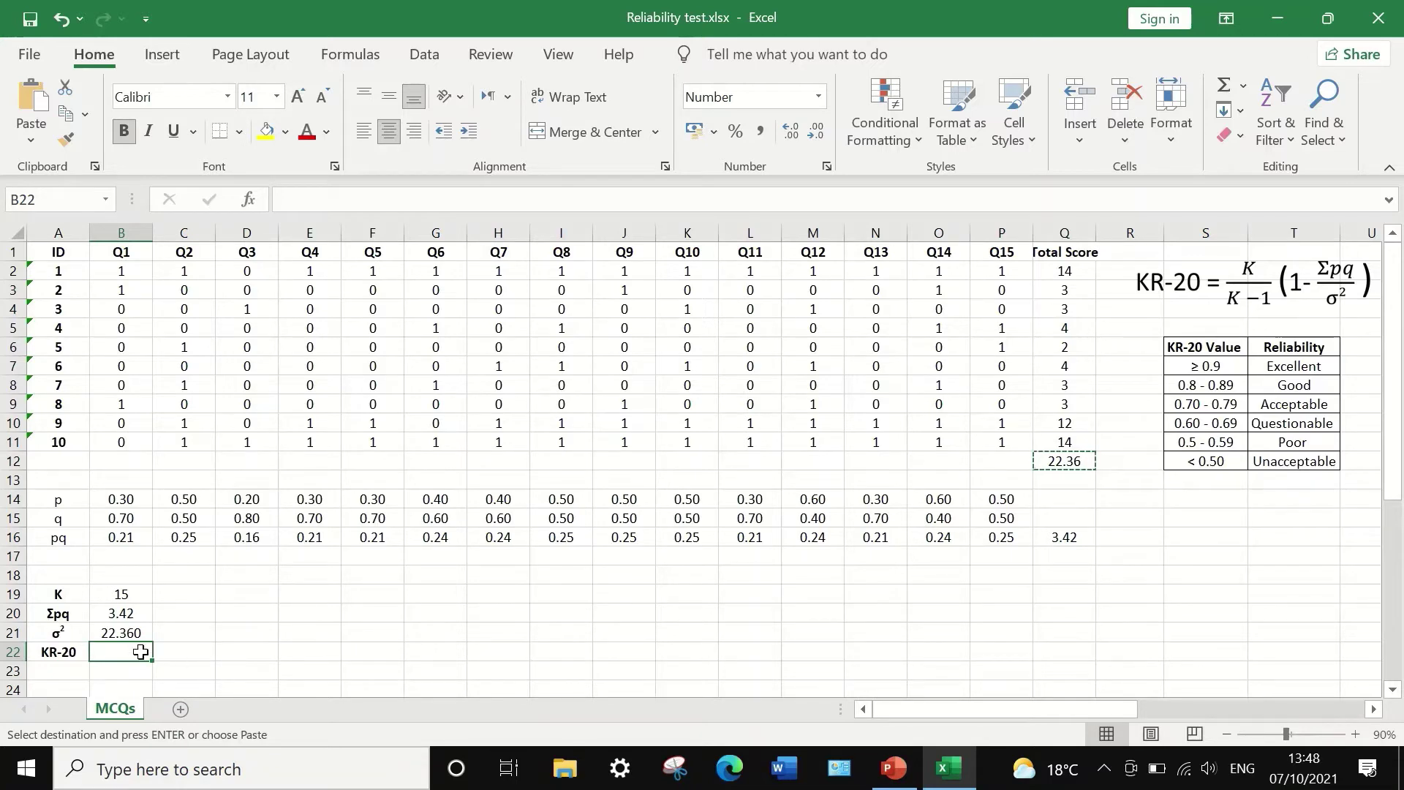
type("=")
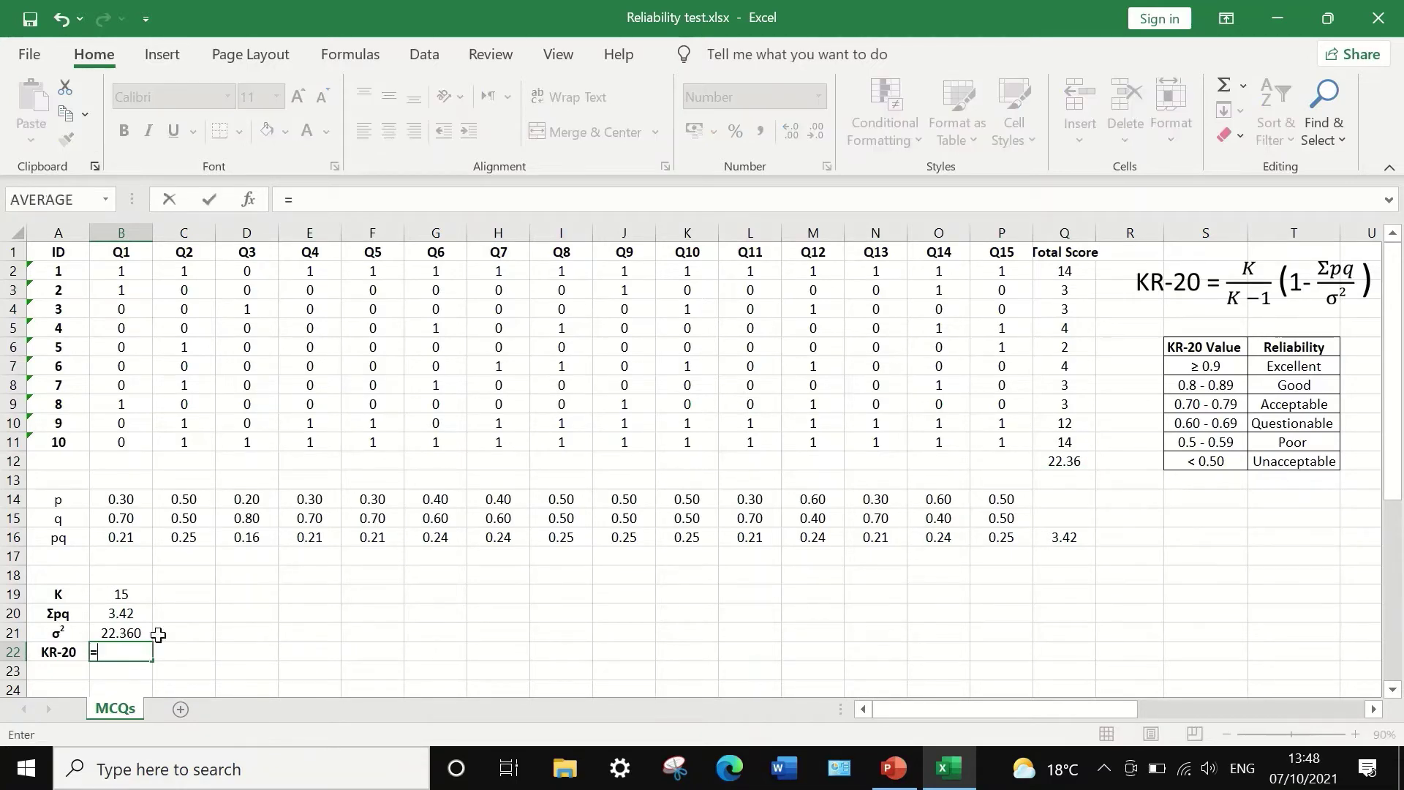
type("()*()")
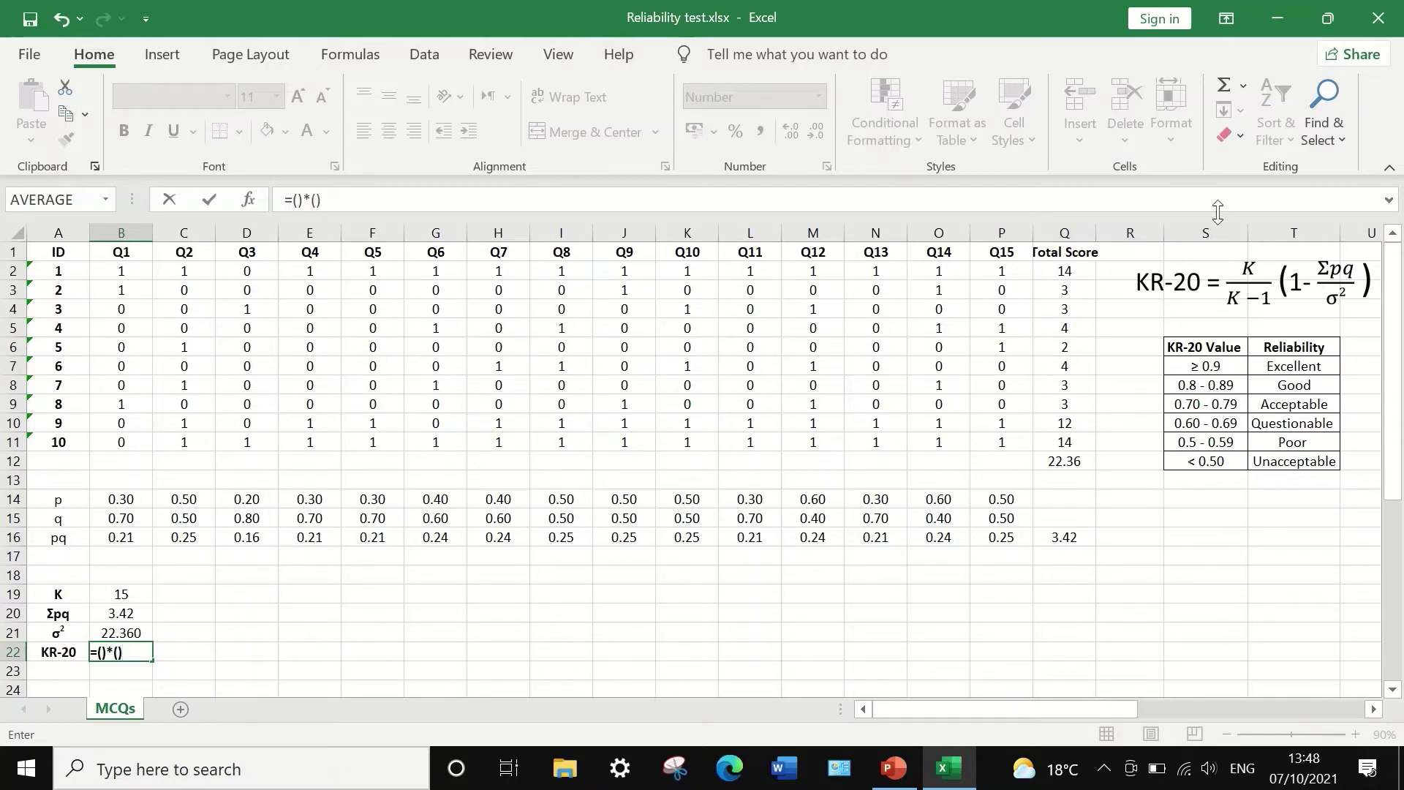
left_click(105, 653)
type("15")
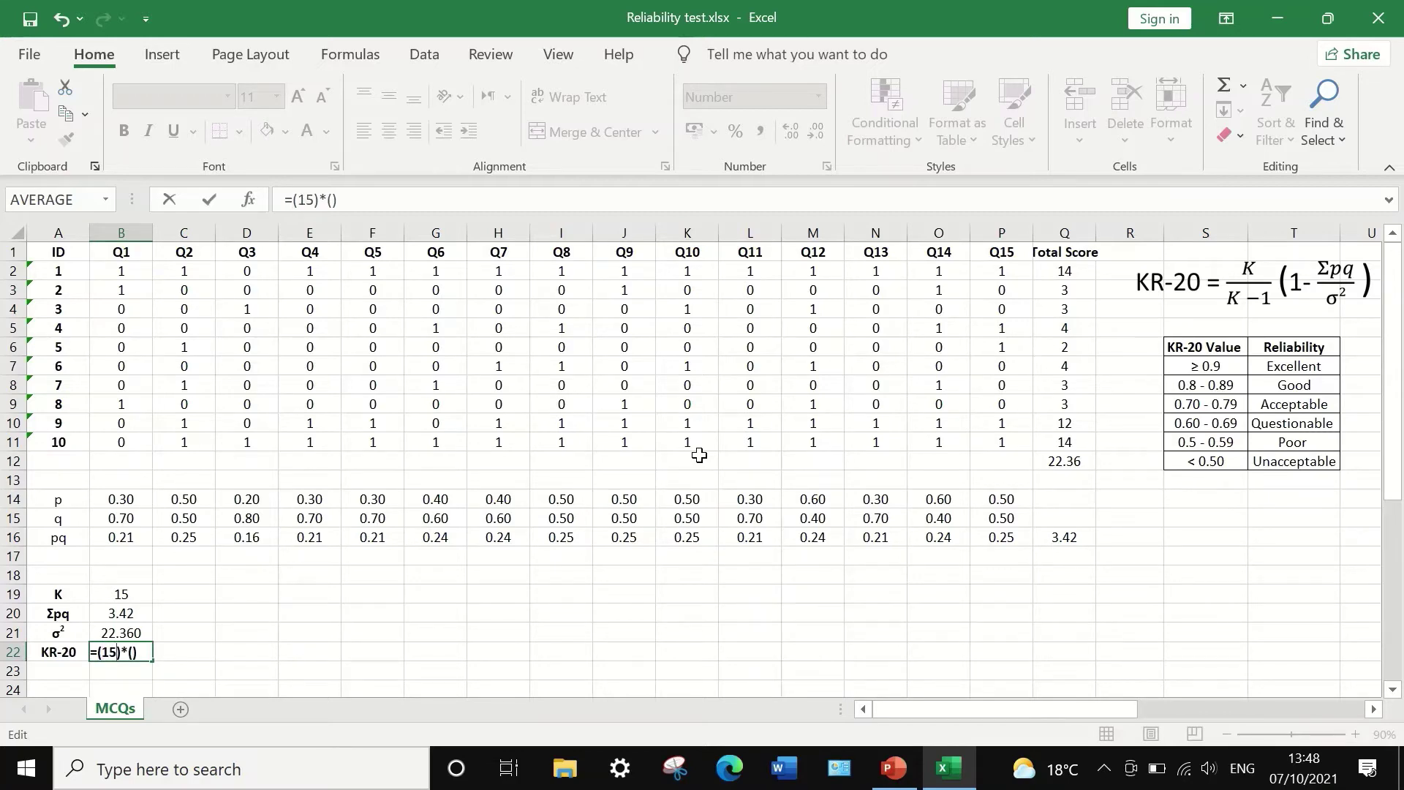
type("/14")
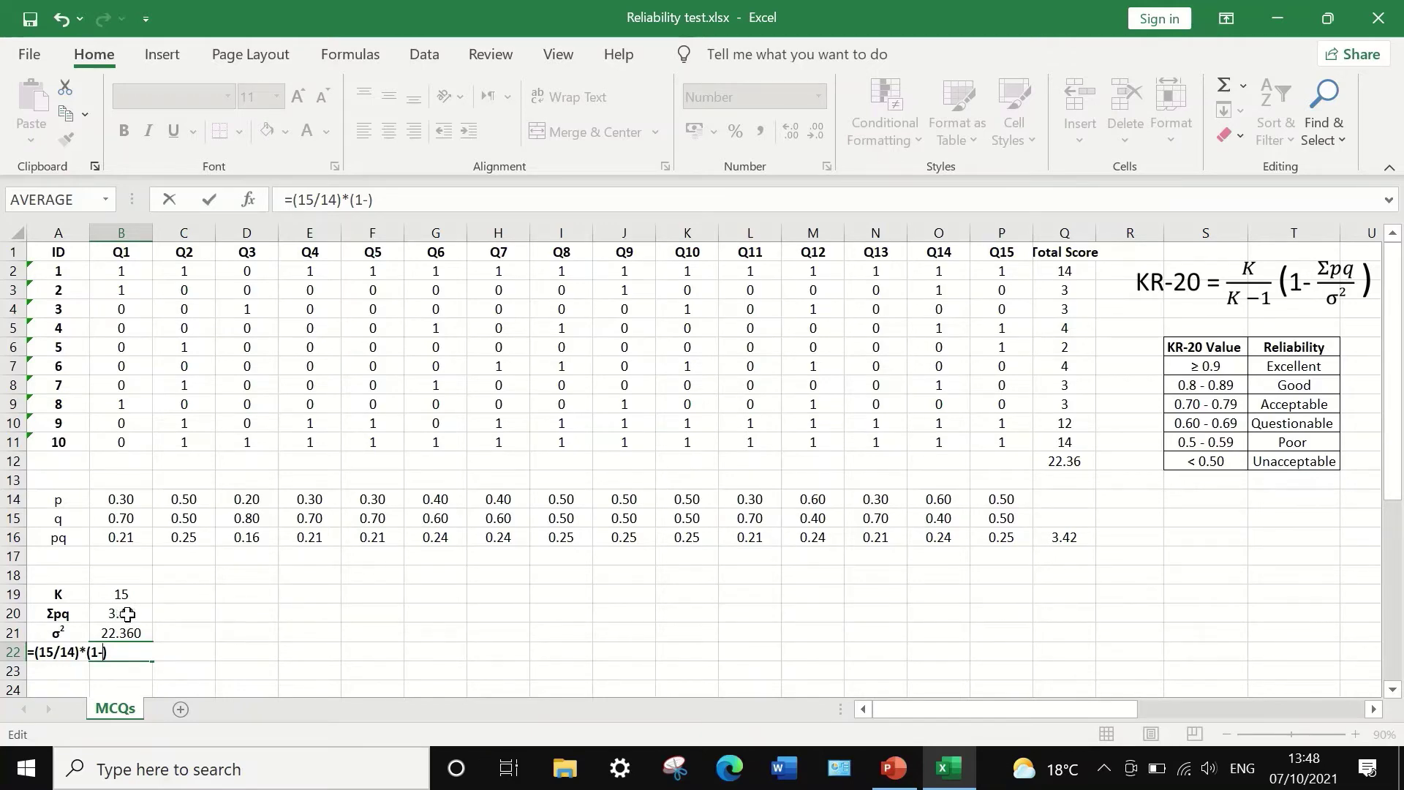
left_click(127, 613)
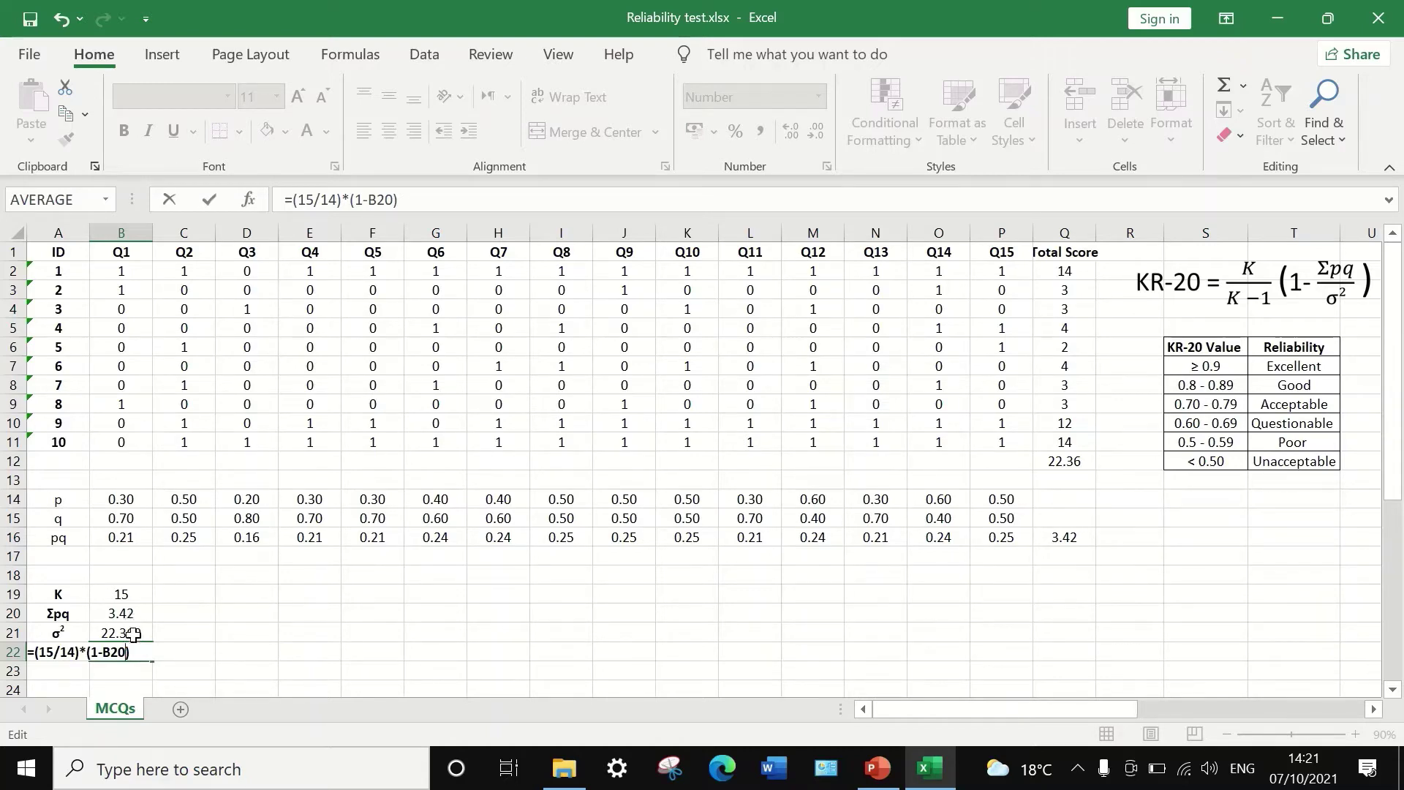
type("/")
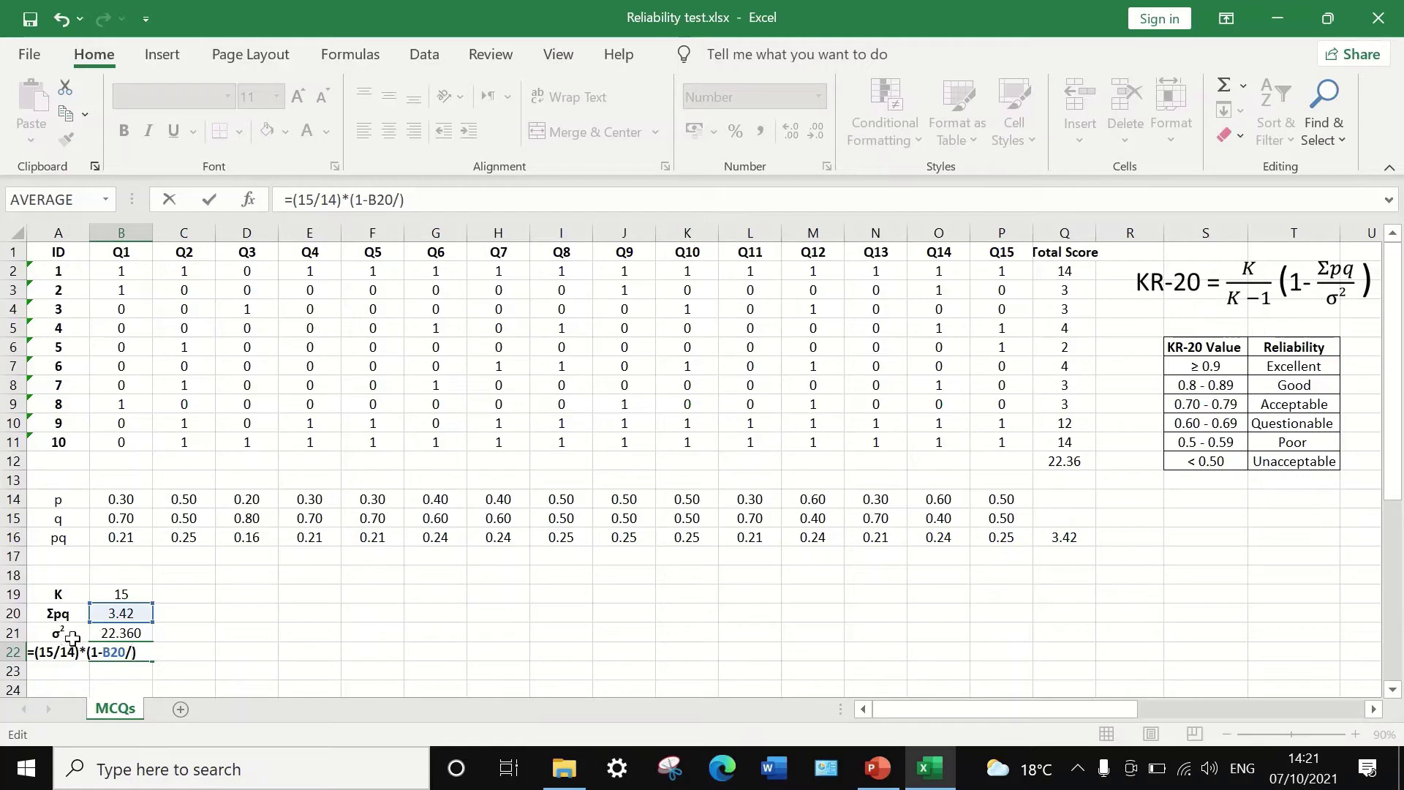
left_click(123, 634)
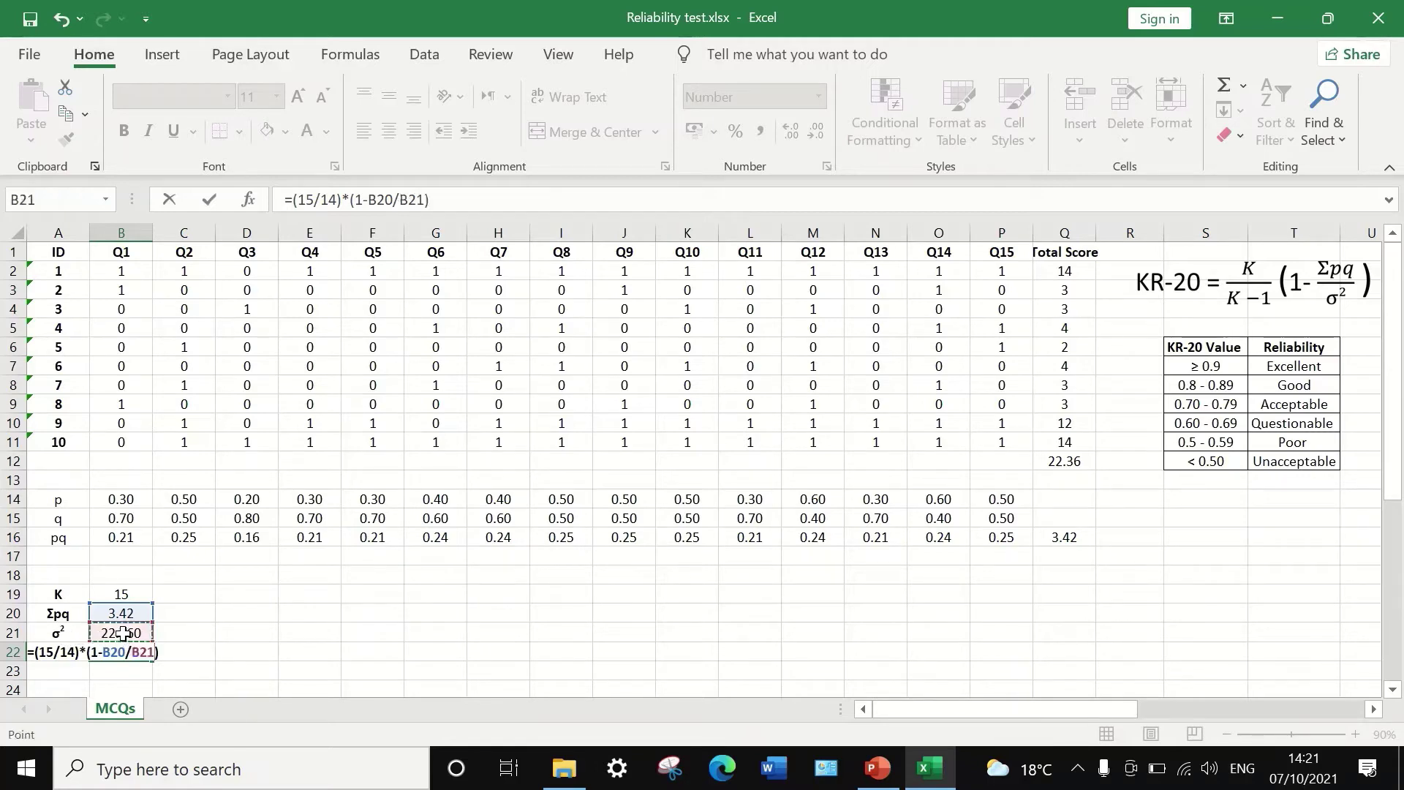
key("Return")
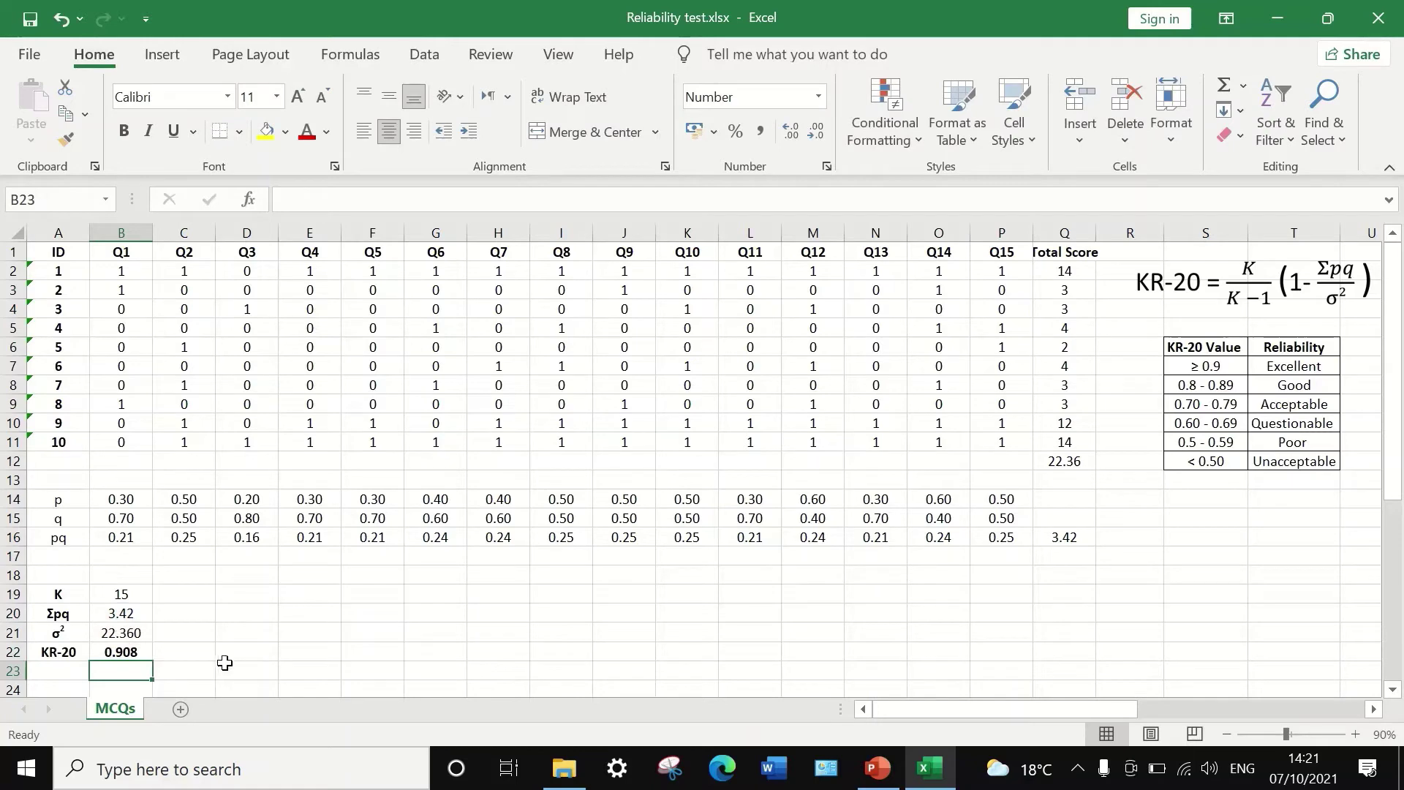
left_click(180, 654)
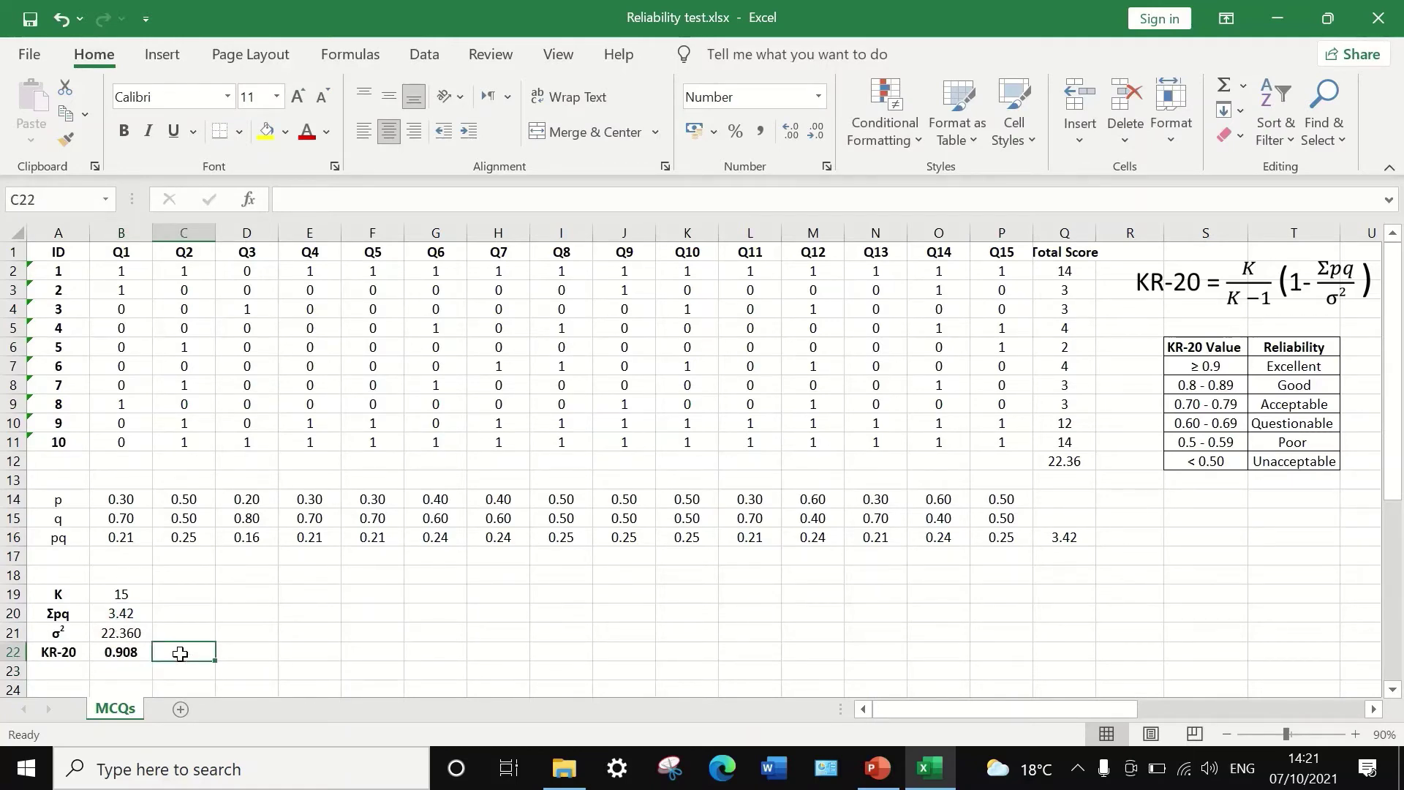
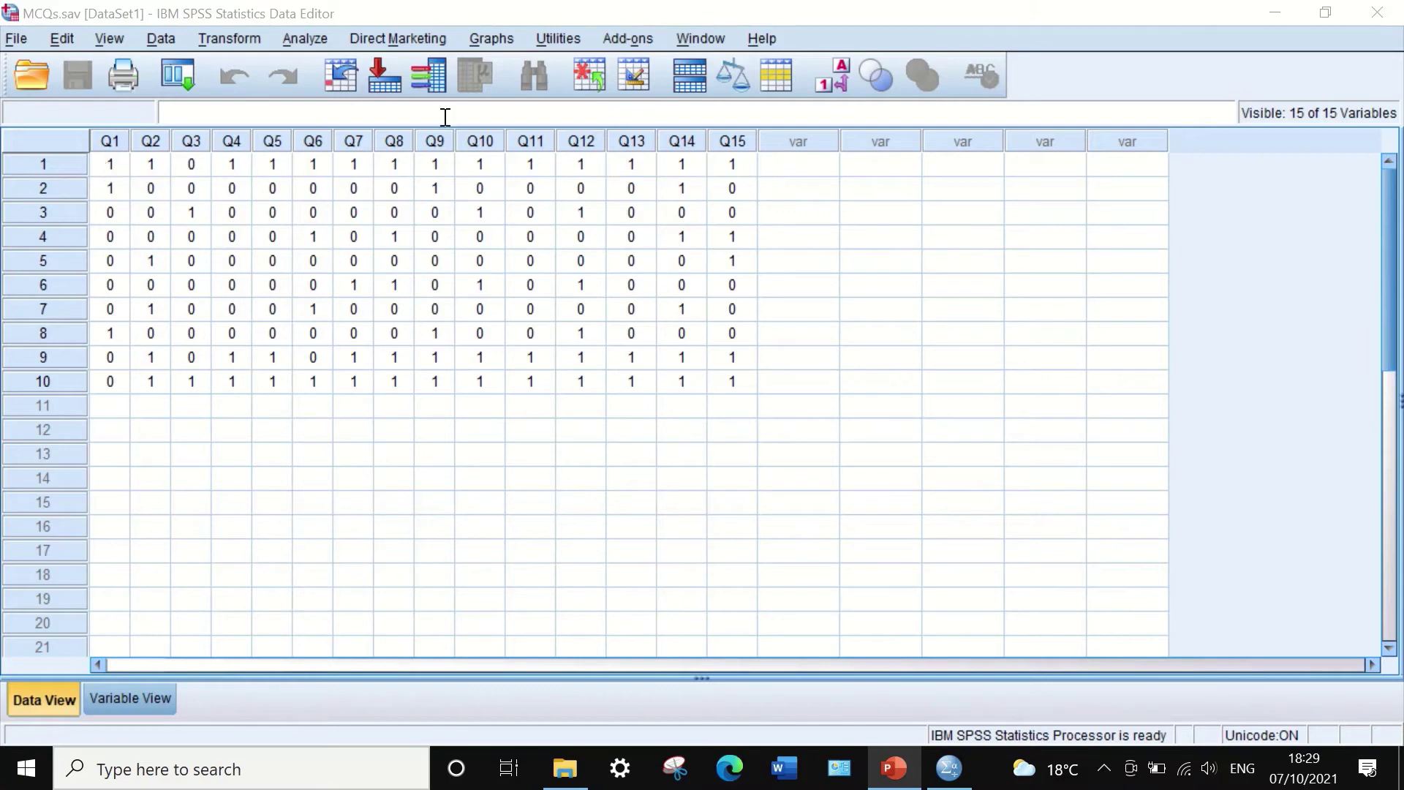
In SPSS Statistics, start Compute Variable on the MCQs data and name the target variable Totalscore.
left_click(227, 39)
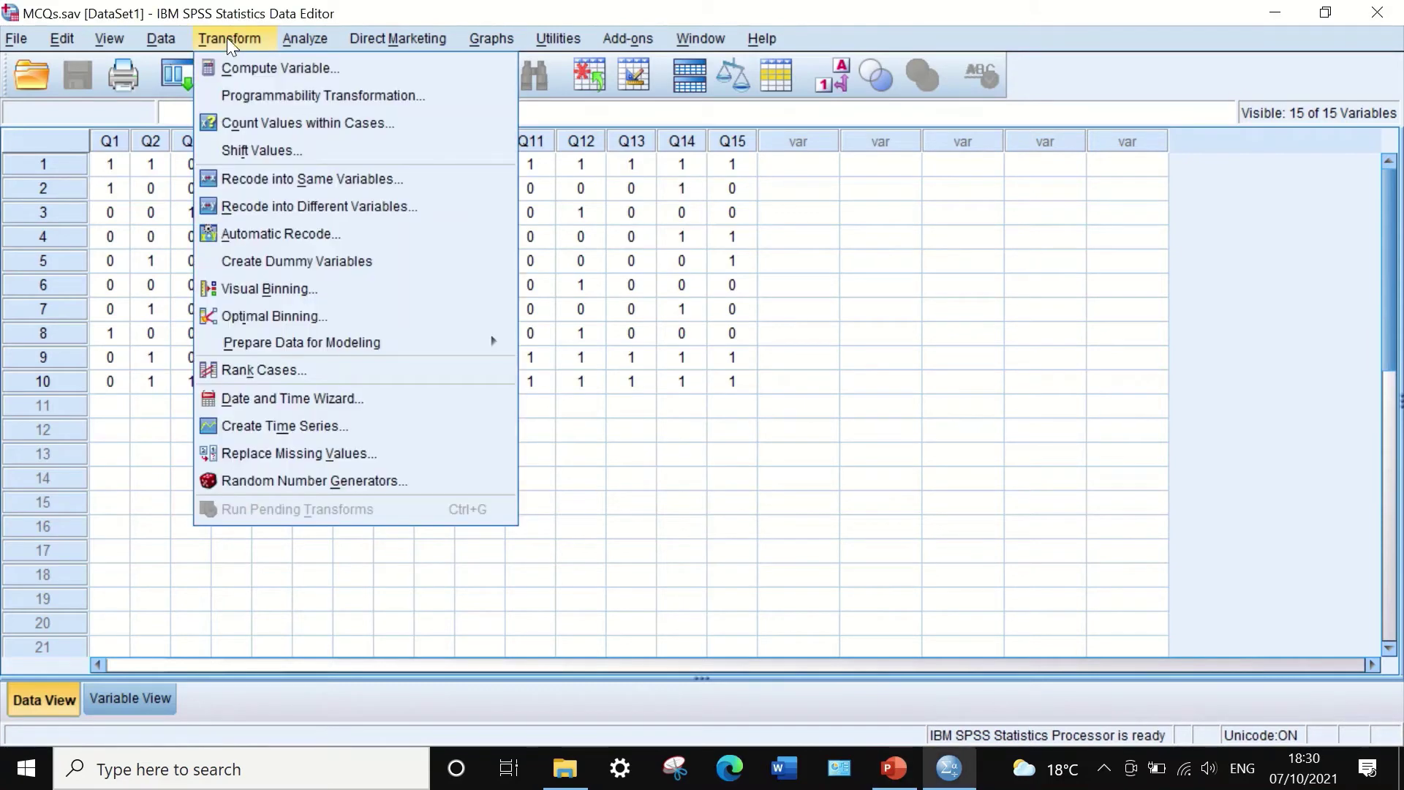
left_click(235, 68)
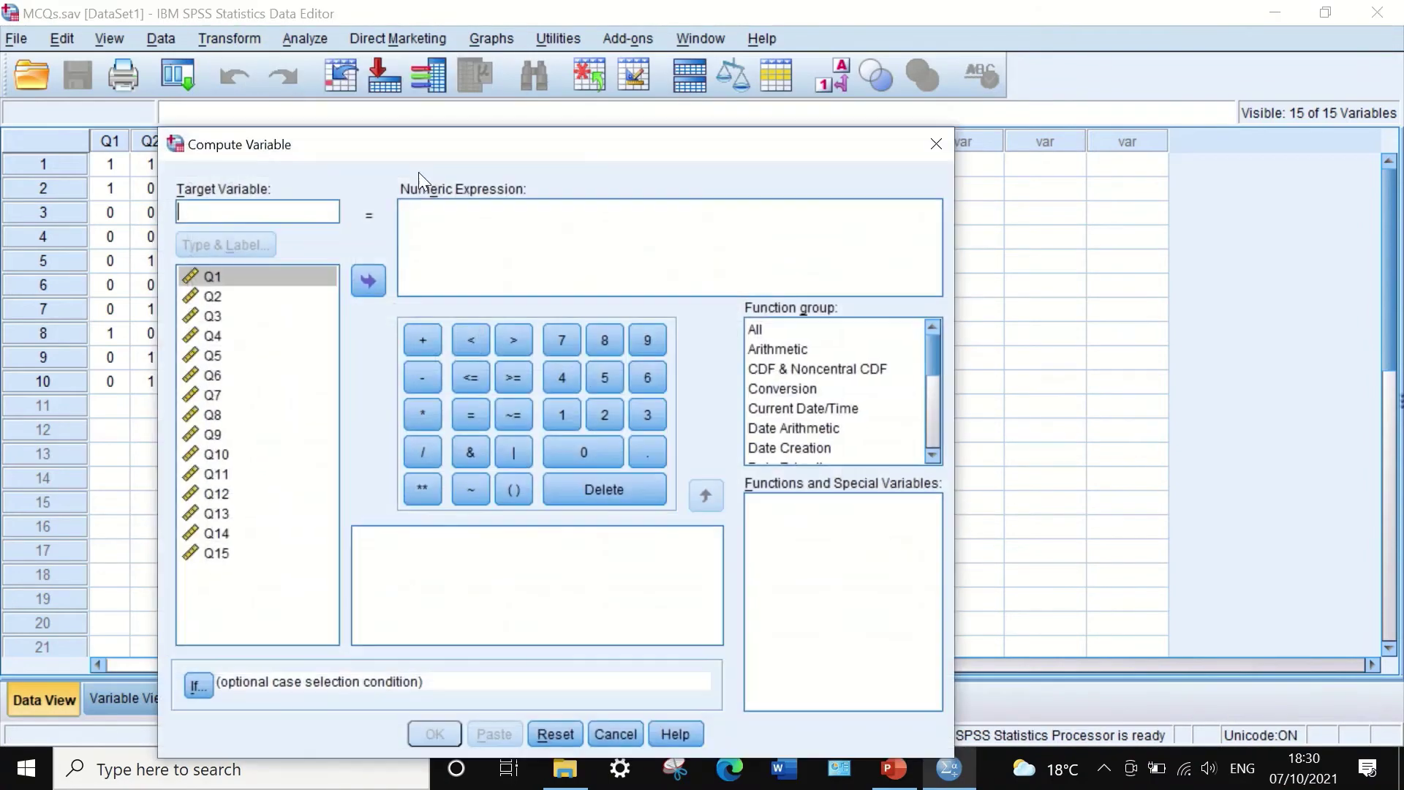
left_click_drag(444, 149, 701, 106)
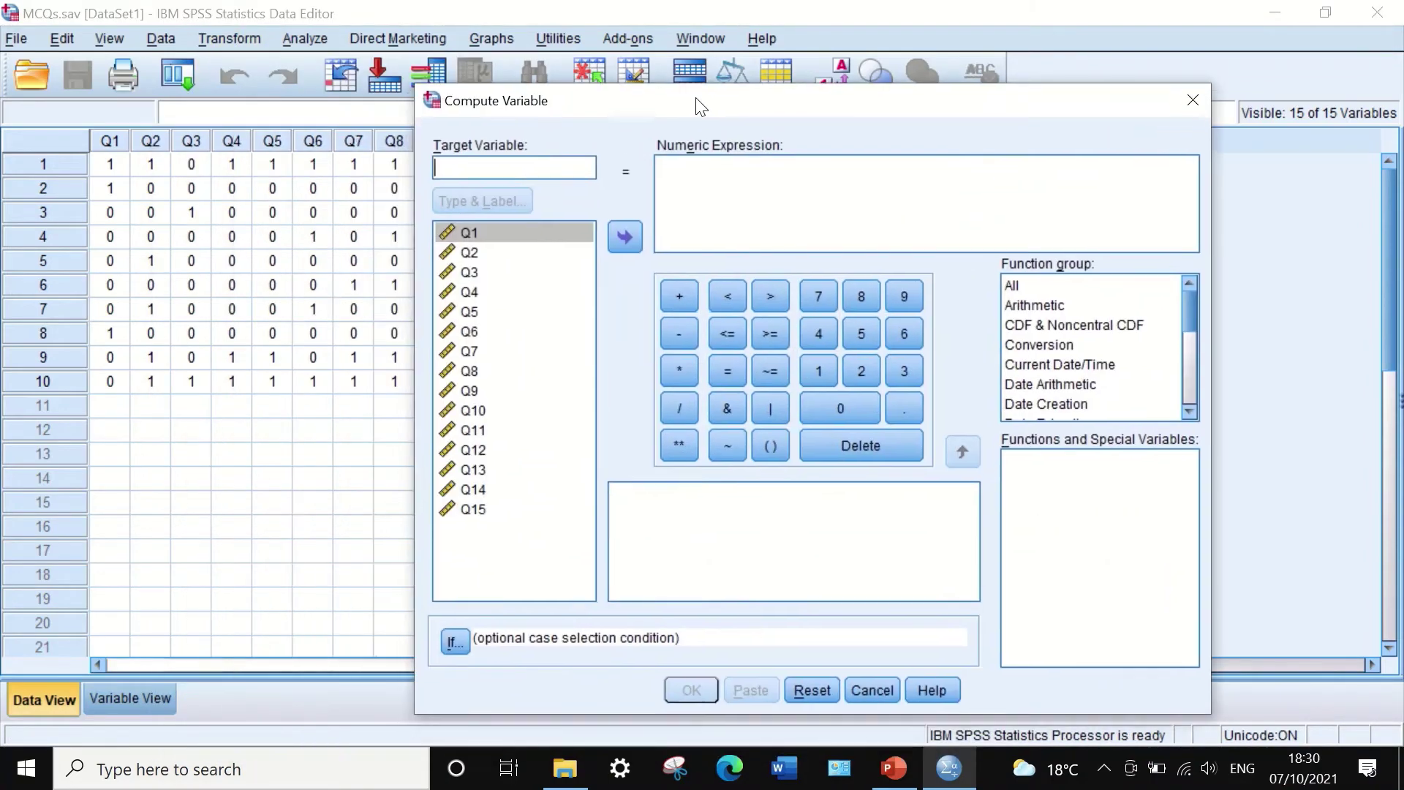
left_click(498, 165)
type("Total")
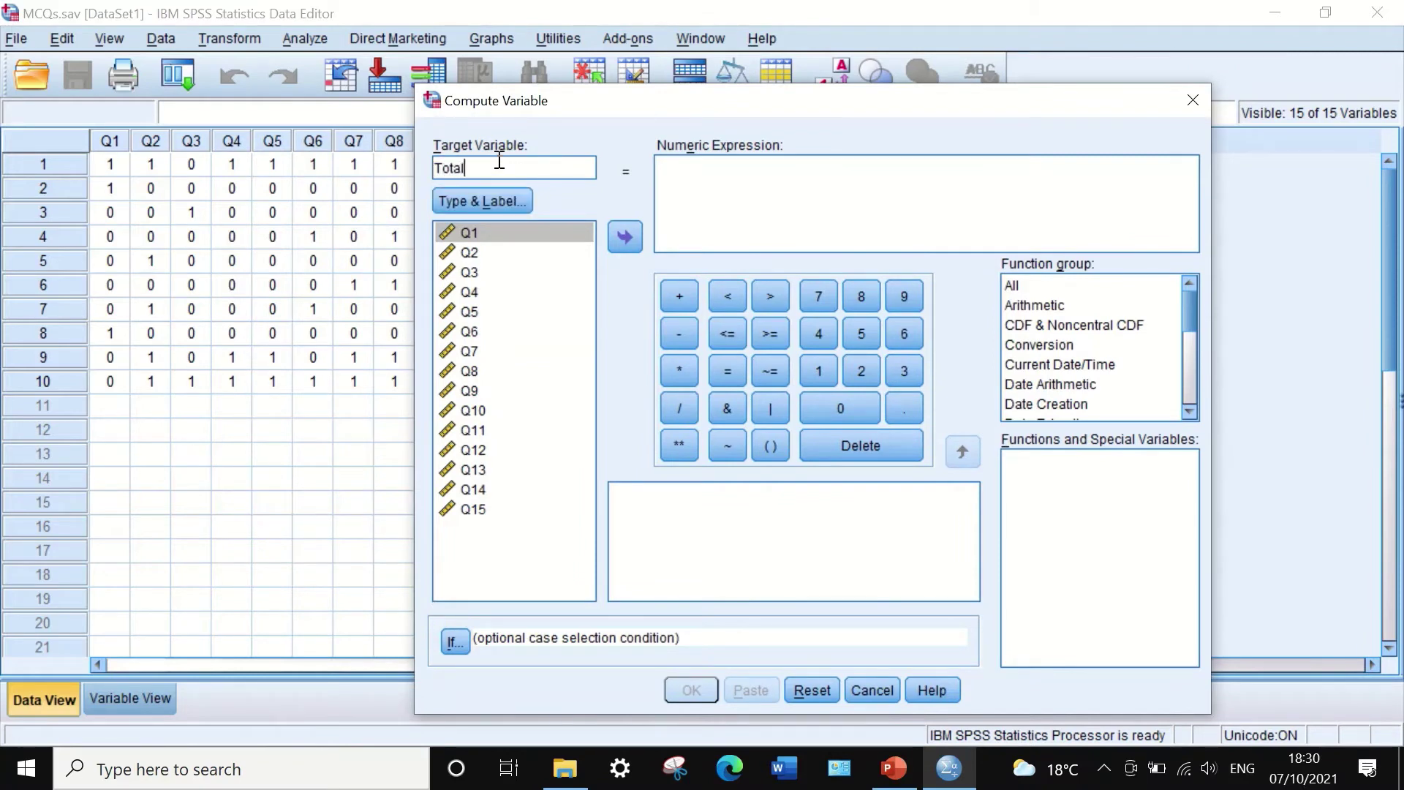
type("sxore")
left_click(479, 169)
key("BackSpace")
type("core")
Begin the numeric expression for Totalscore as a sum of Q1, Q2, Q3 and Q4, ending with a plus sign.
left_click(702, 174)
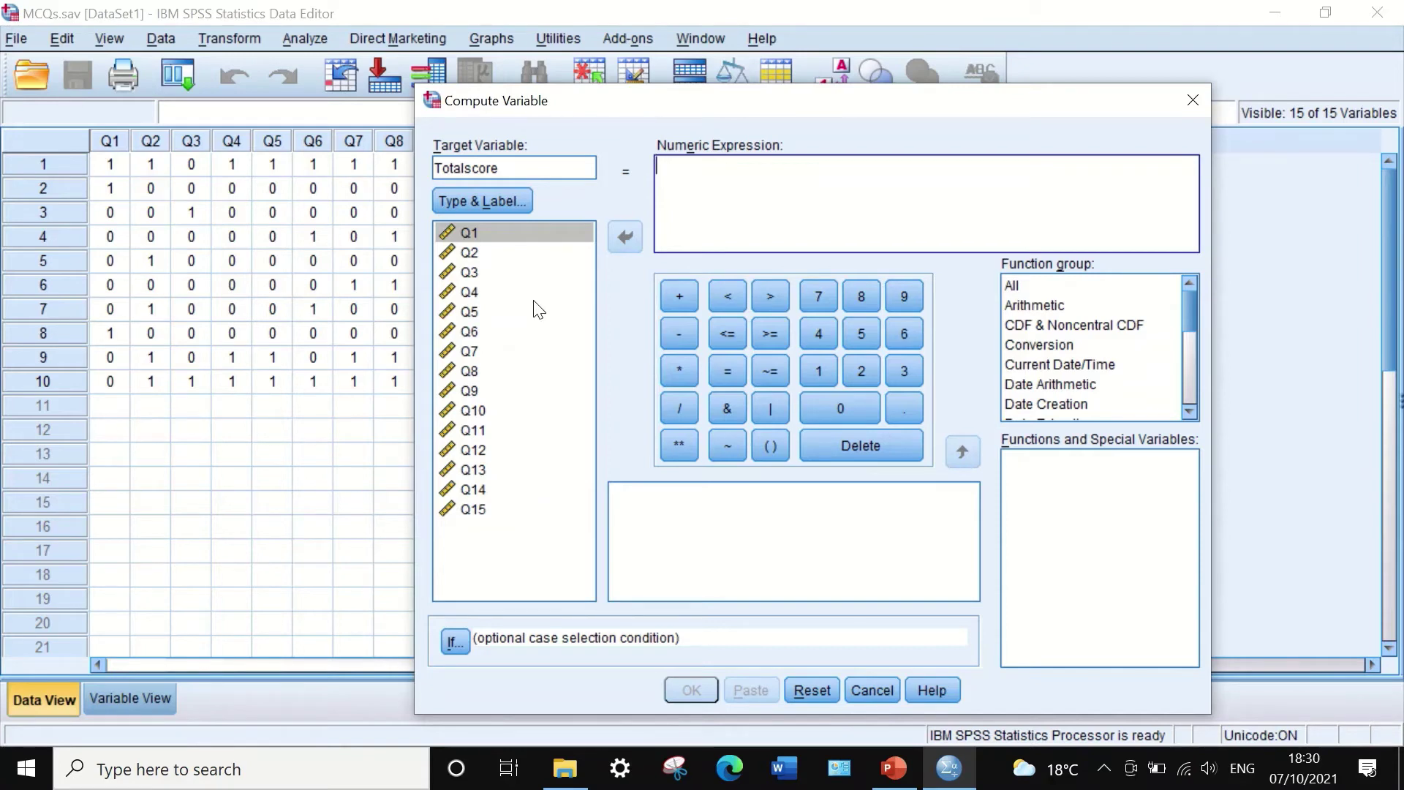
left_click(502, 232)
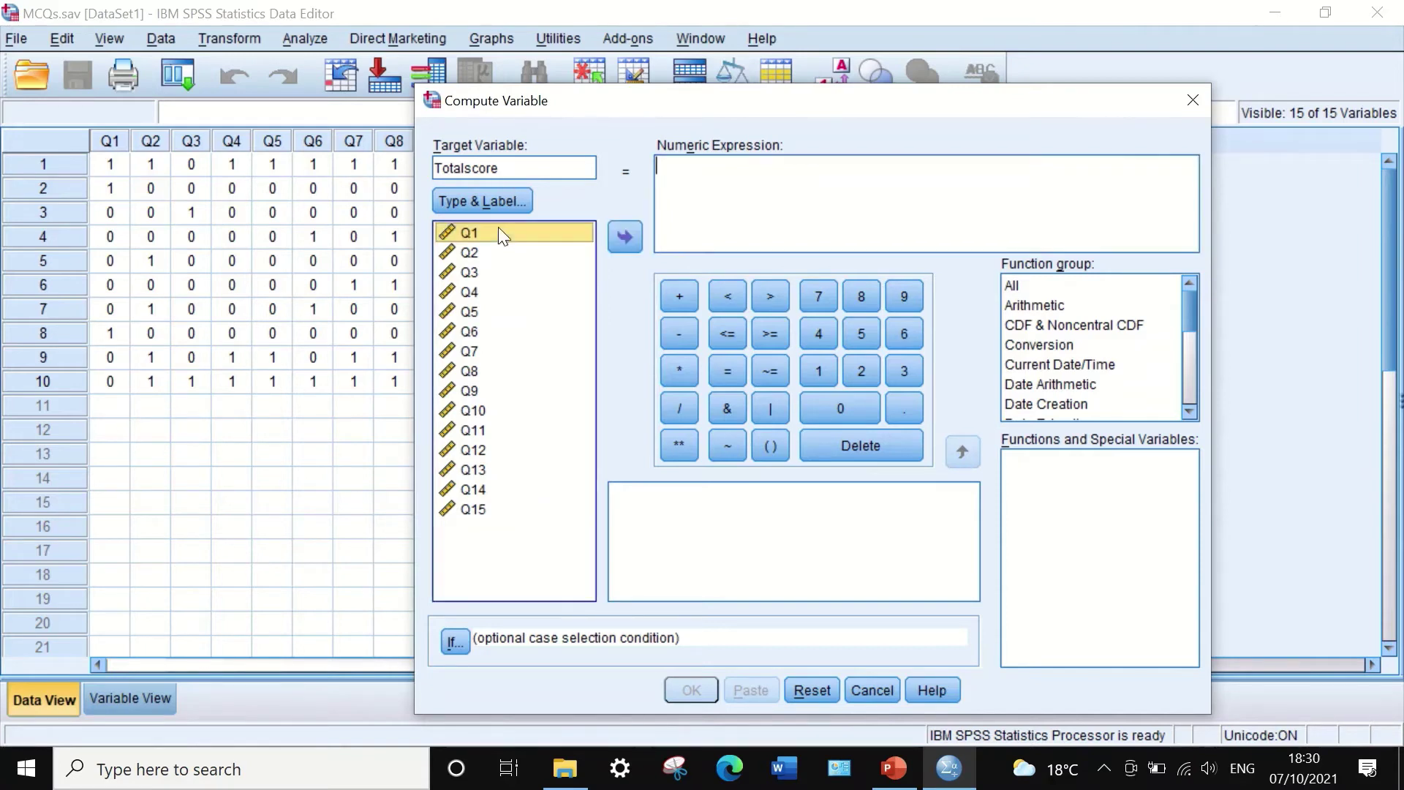
left_click(623, 236)
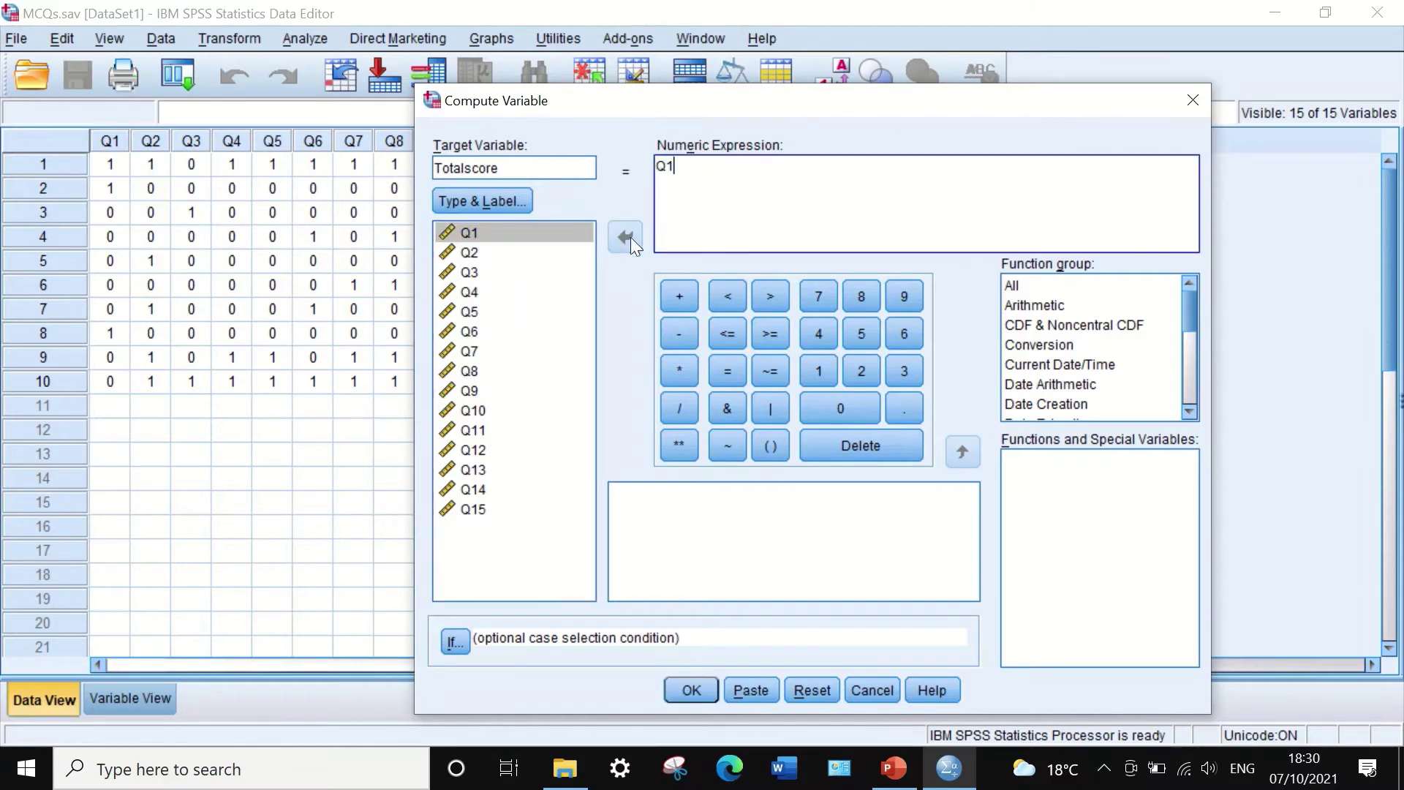
left_click(677, 294)
left_click(471, 253)
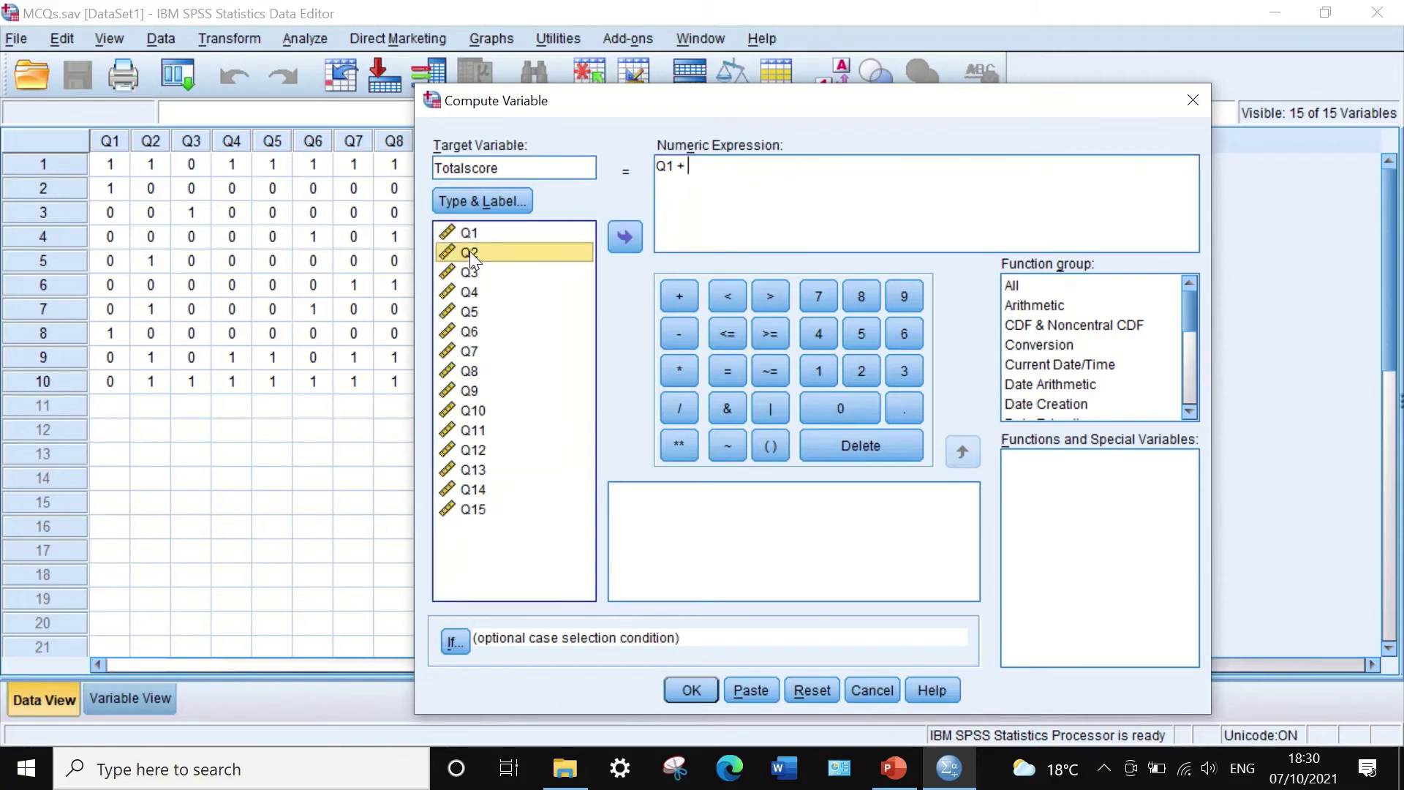
left_click(615, 235)
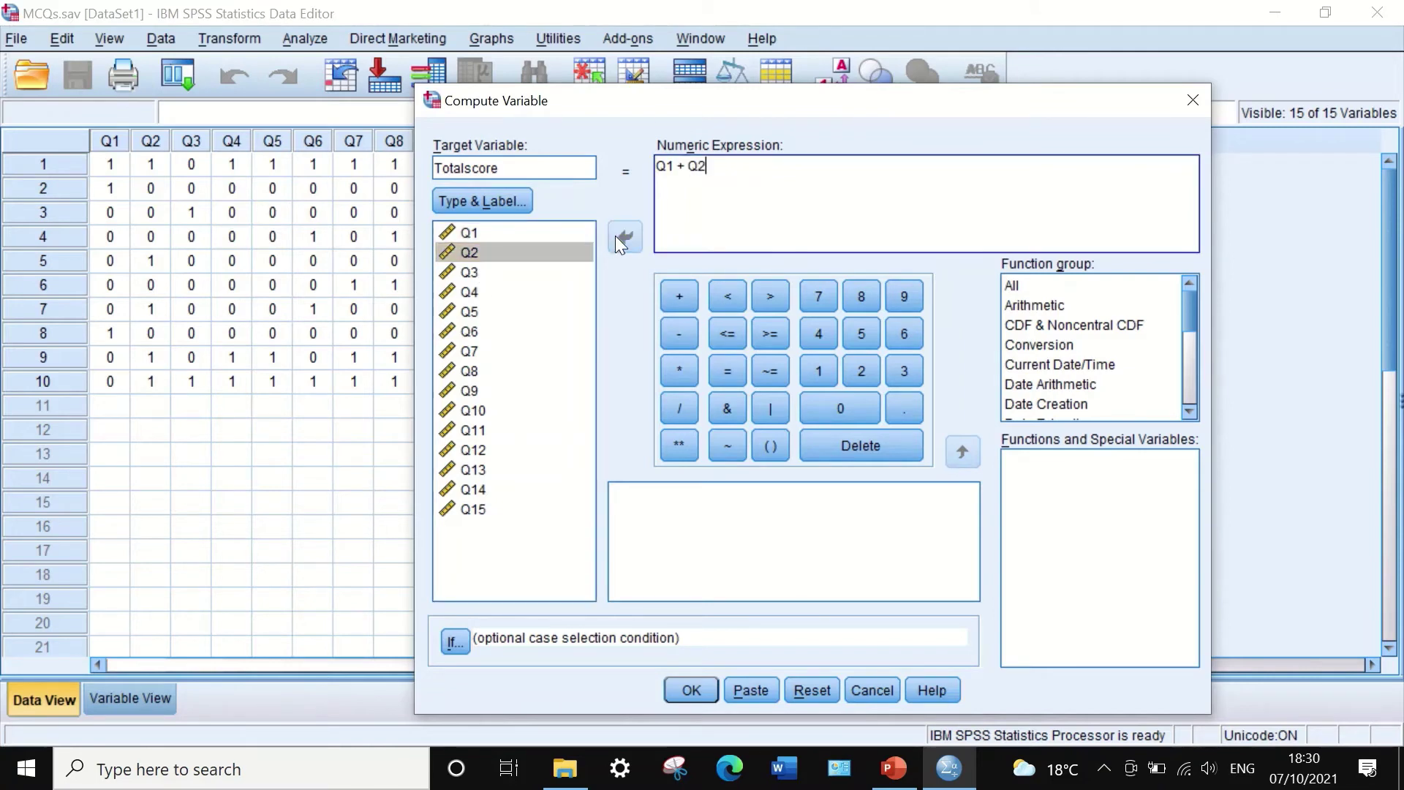
left_click(674, 296)
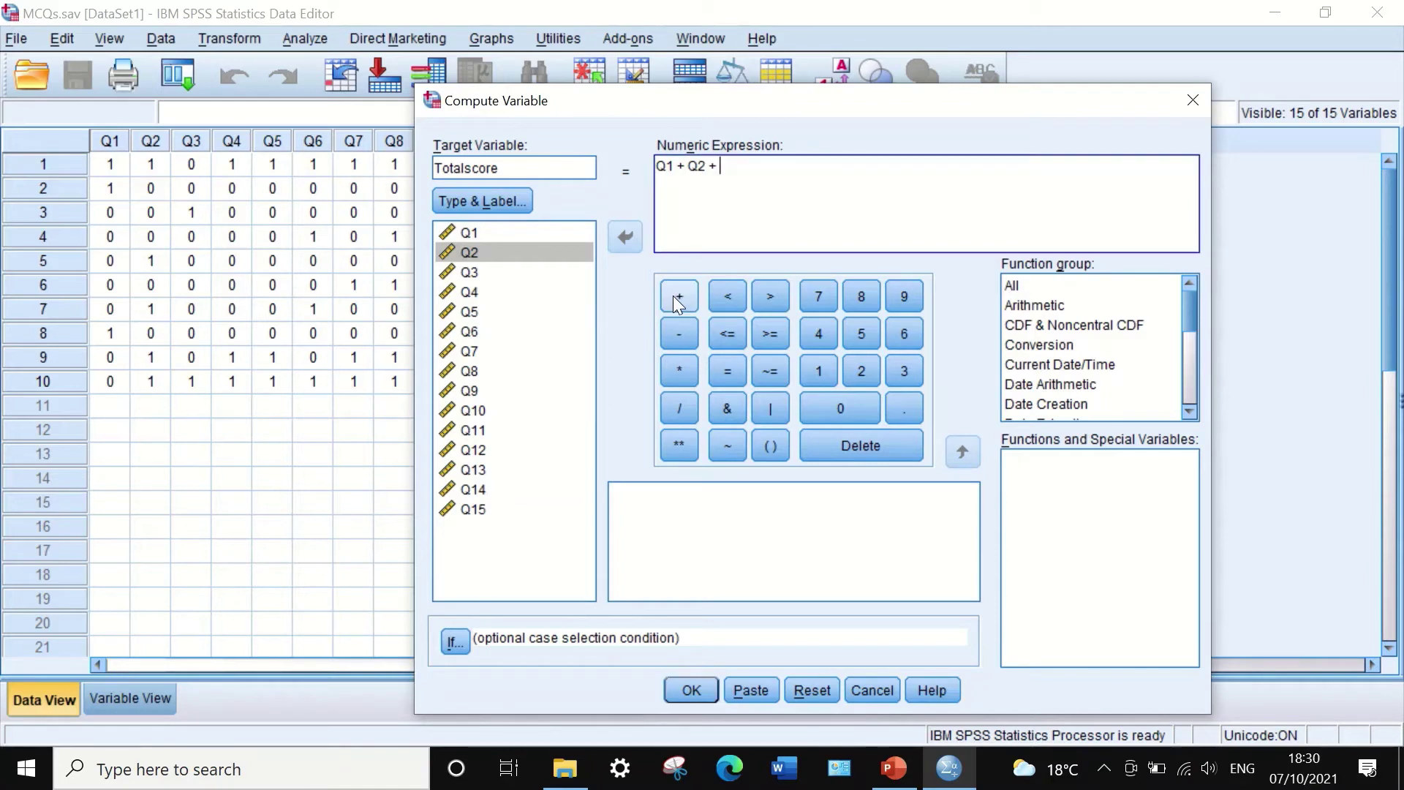
left_click(470, 270)
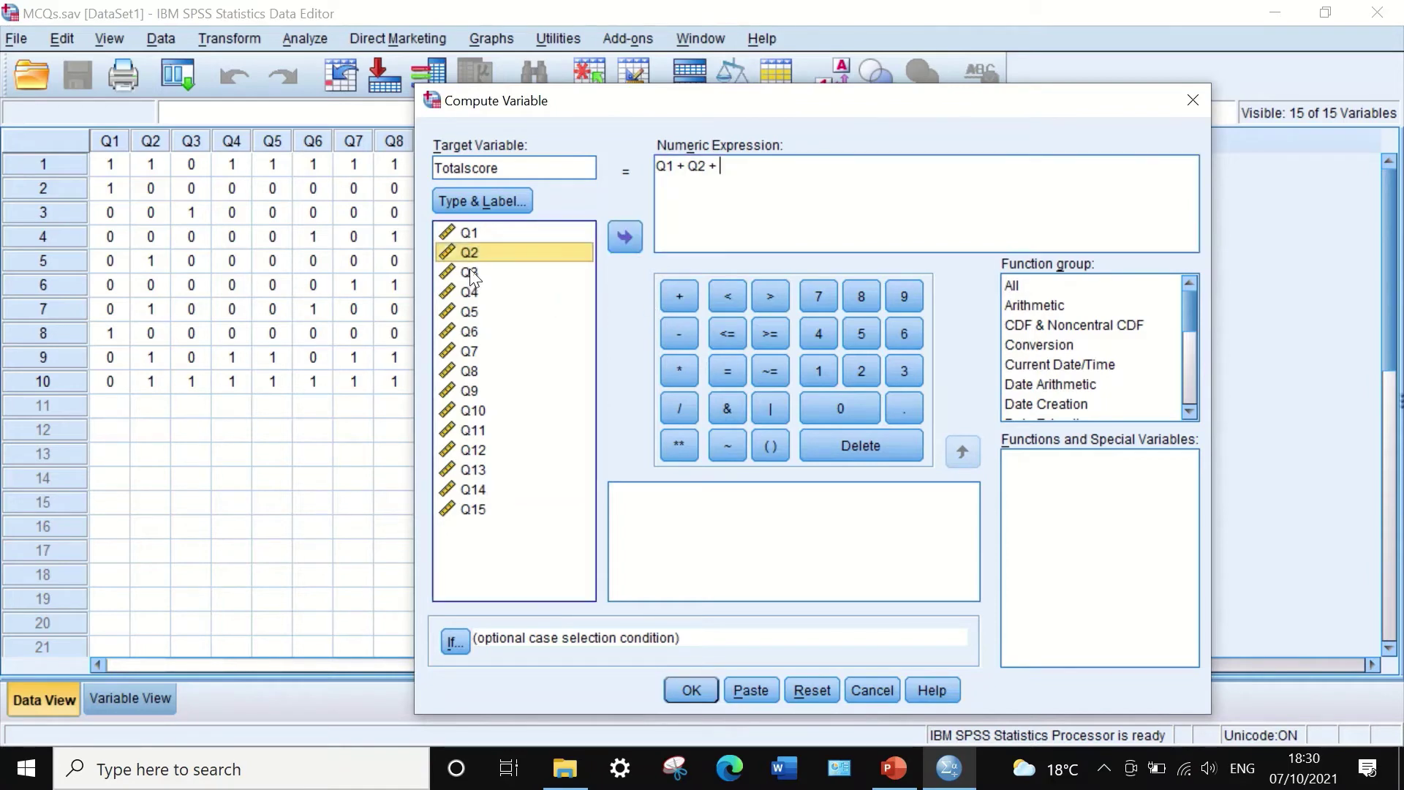
left_click(618, 236)
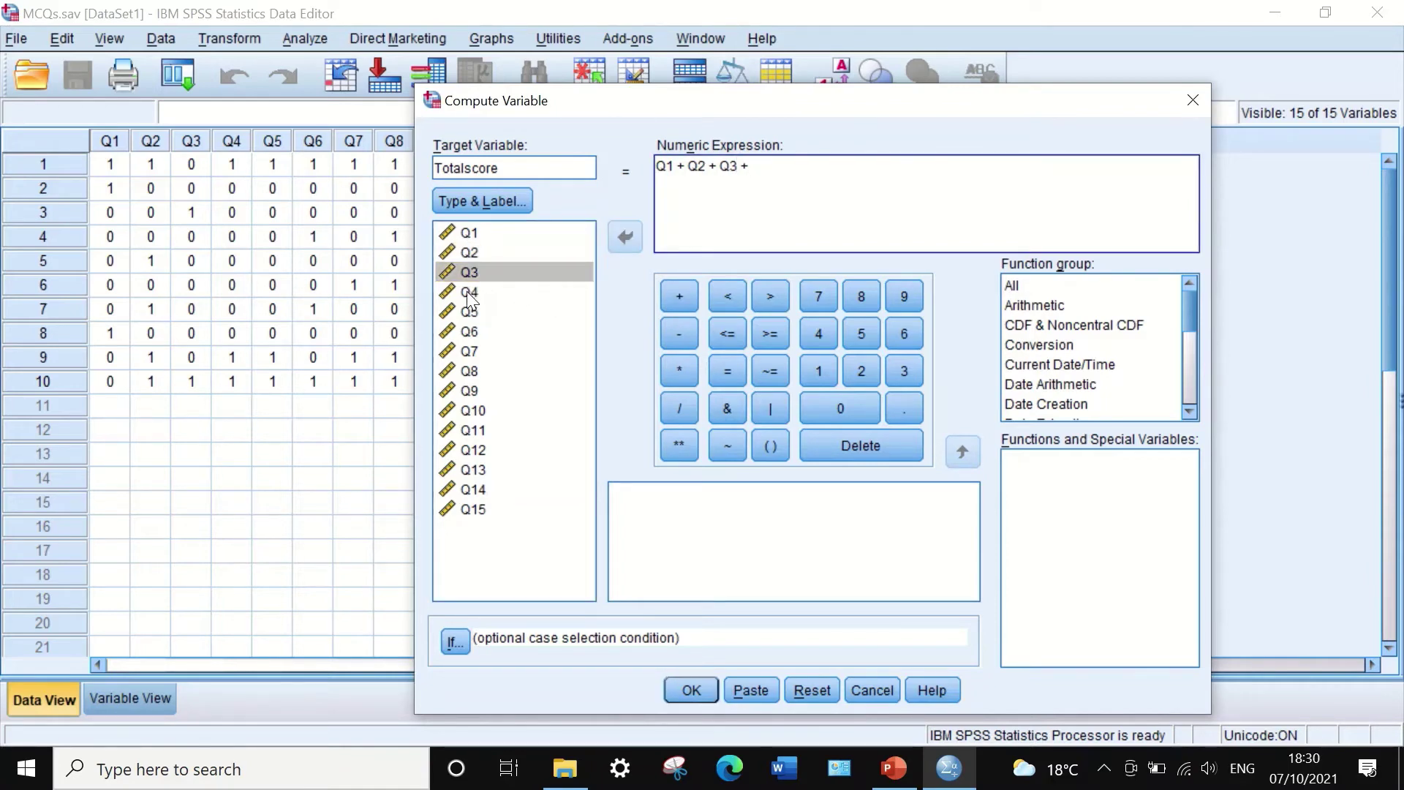
left_click(469, 293)
left_click(620, 237)
left_click(678, 295)
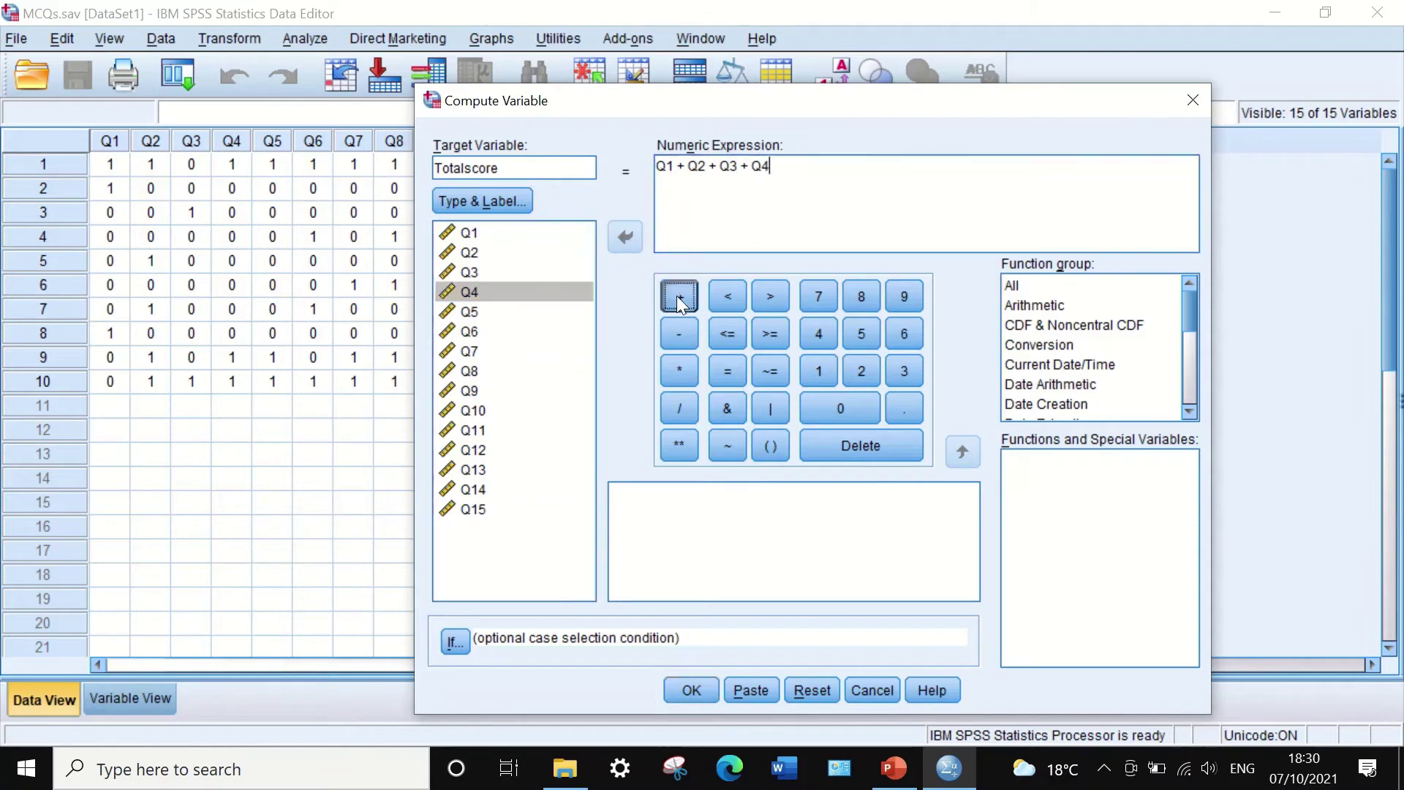
Extend the Totalscore sum with Q5, Q6, Q7 and Q8, each followed by a plus sign.
left_click(469, 312)
left_click(625, 237)
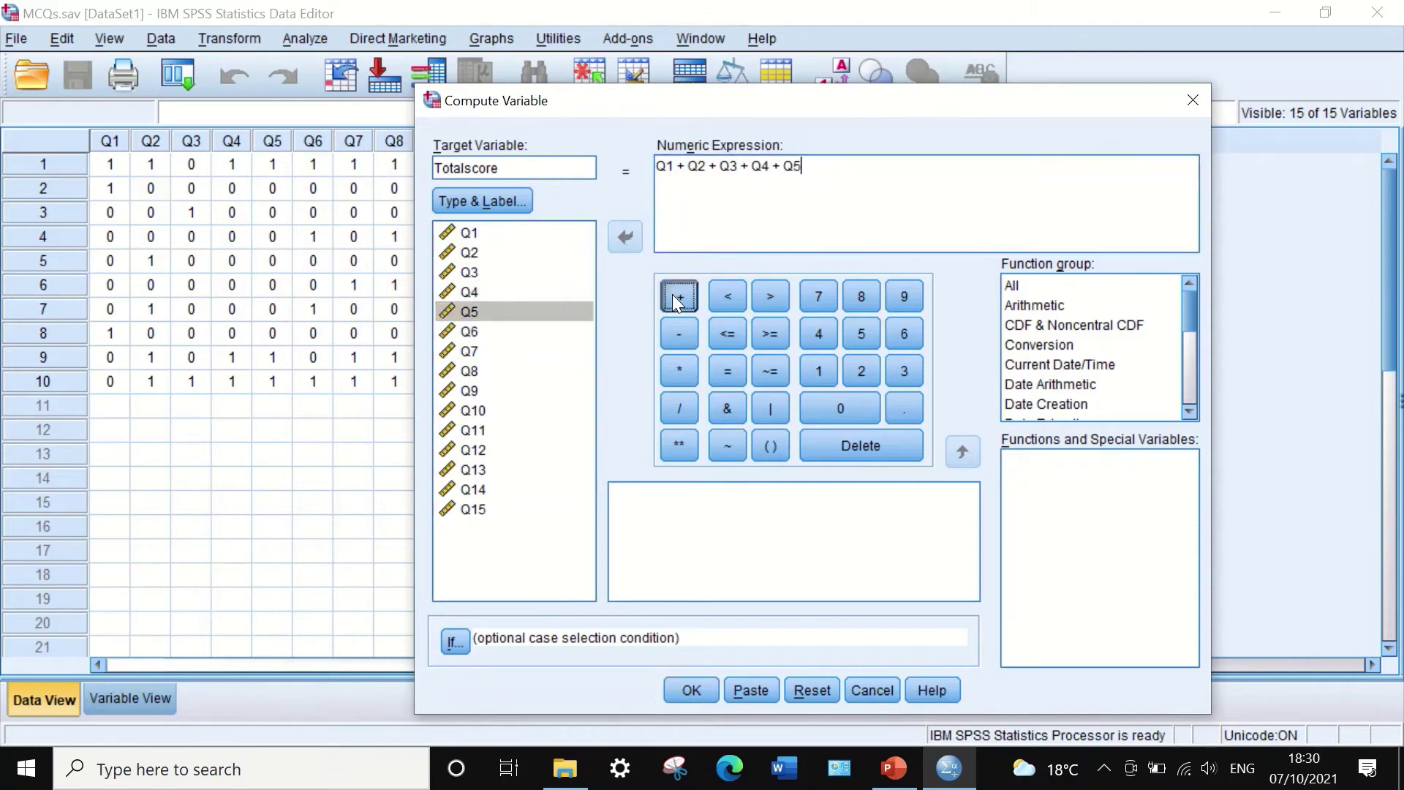
left_click(678, 295)
left_click(487, 332)
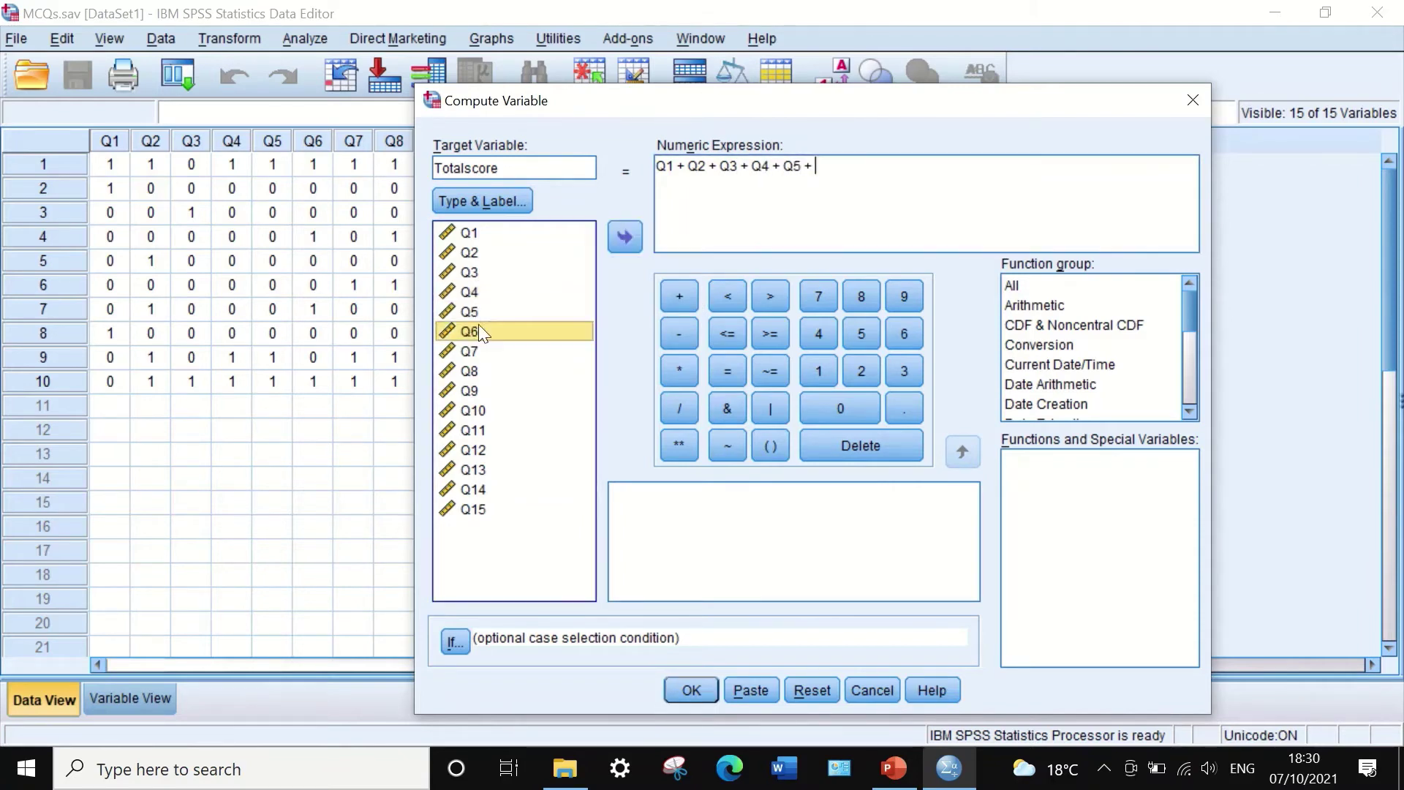
left_click(621, 235)
left_click(676, 294)
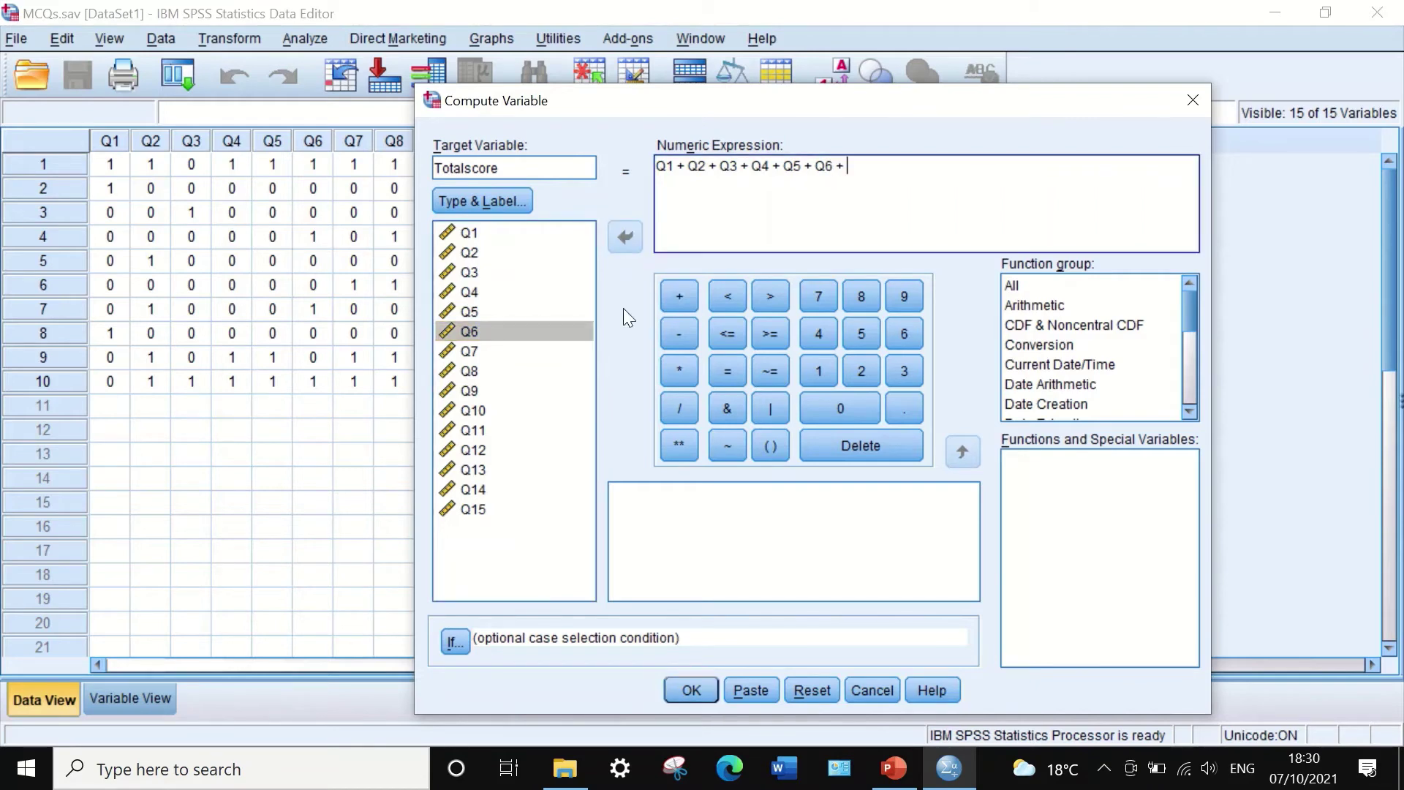
left_click(476, 353)
left_click(626, 236)
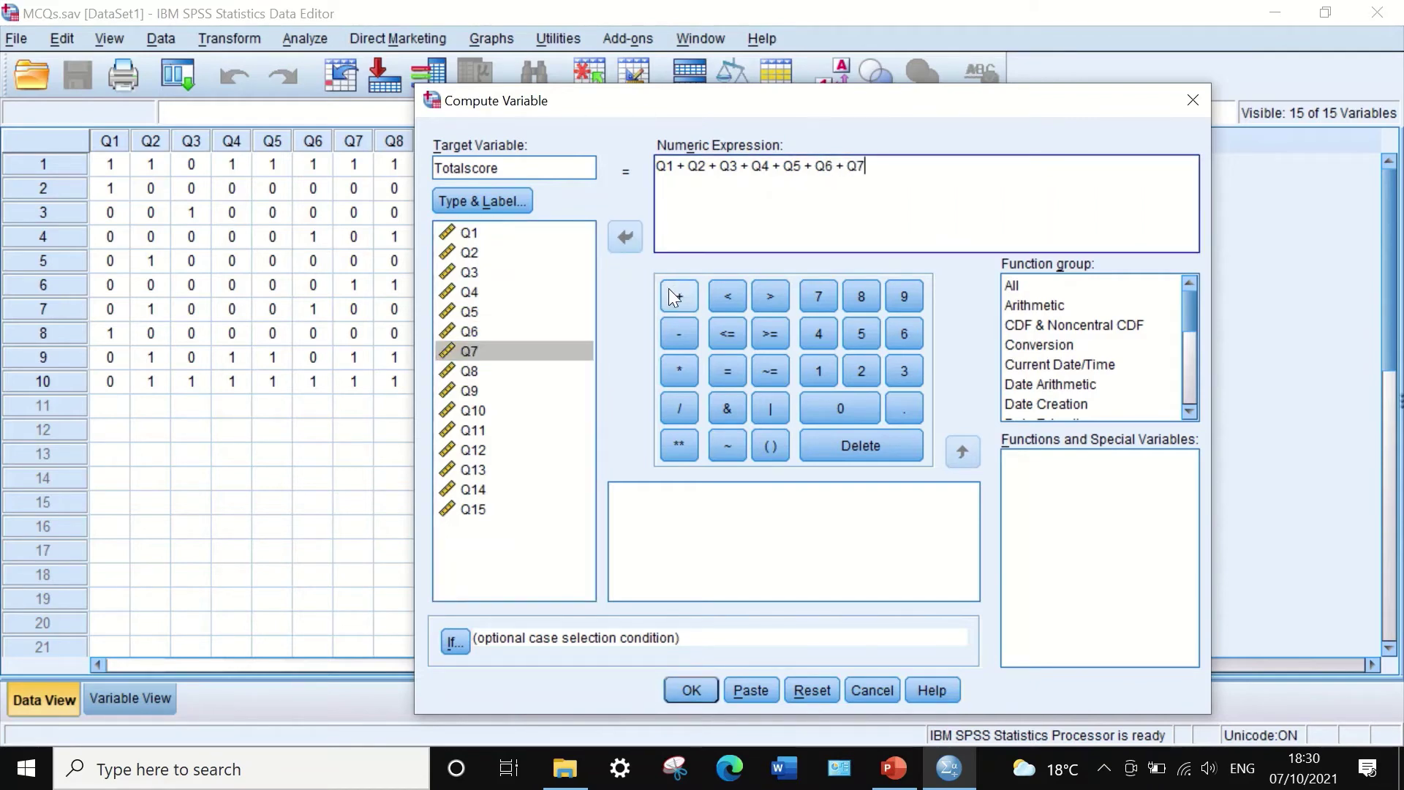
left_click(672, 296)
left_click(468, 370)
left_click(626, 235)
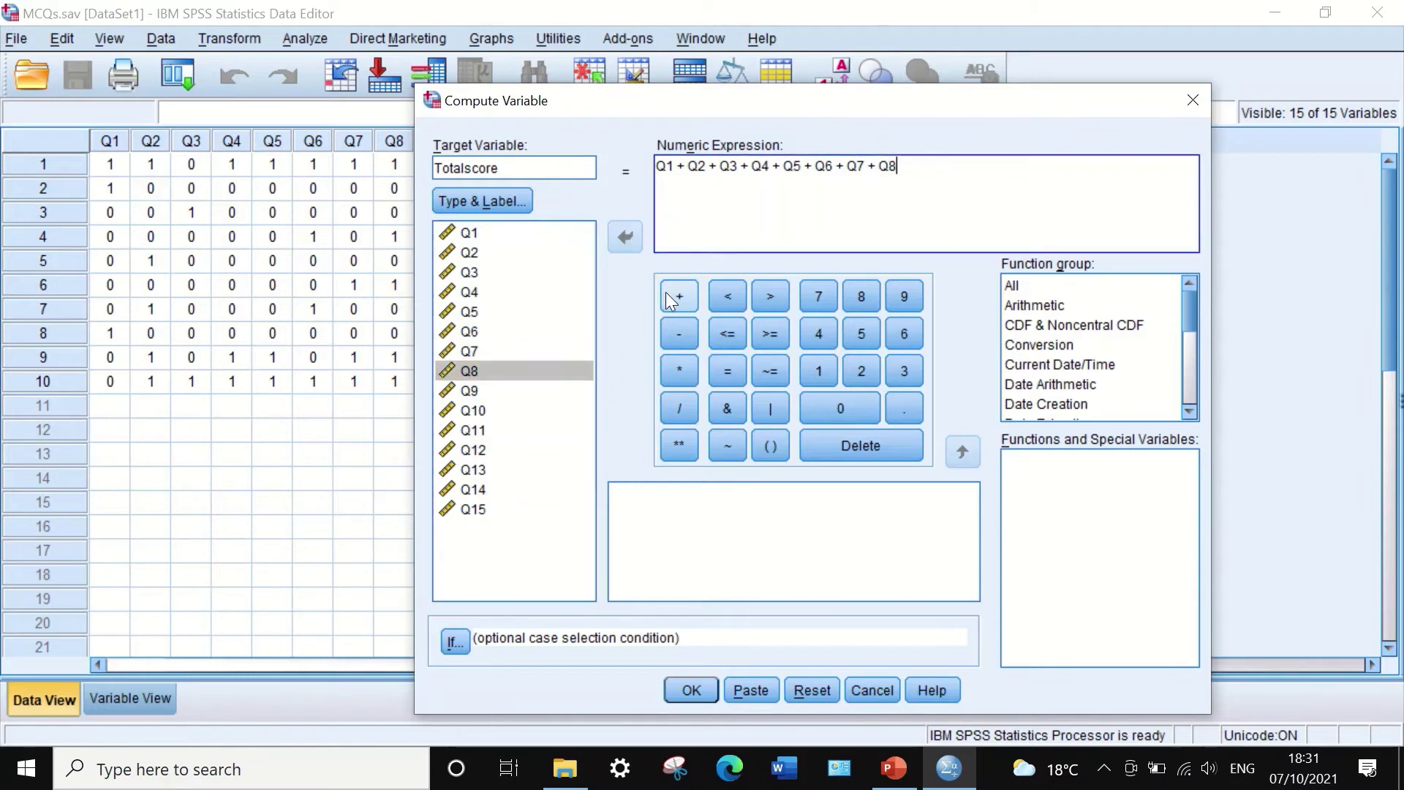
left_click(669, 296)
Extend the Totalscore sum with Q9, Q10, Q11 and Q12, each followed by a plus sign.
left_click(475, 390)
left_click(622, 234)
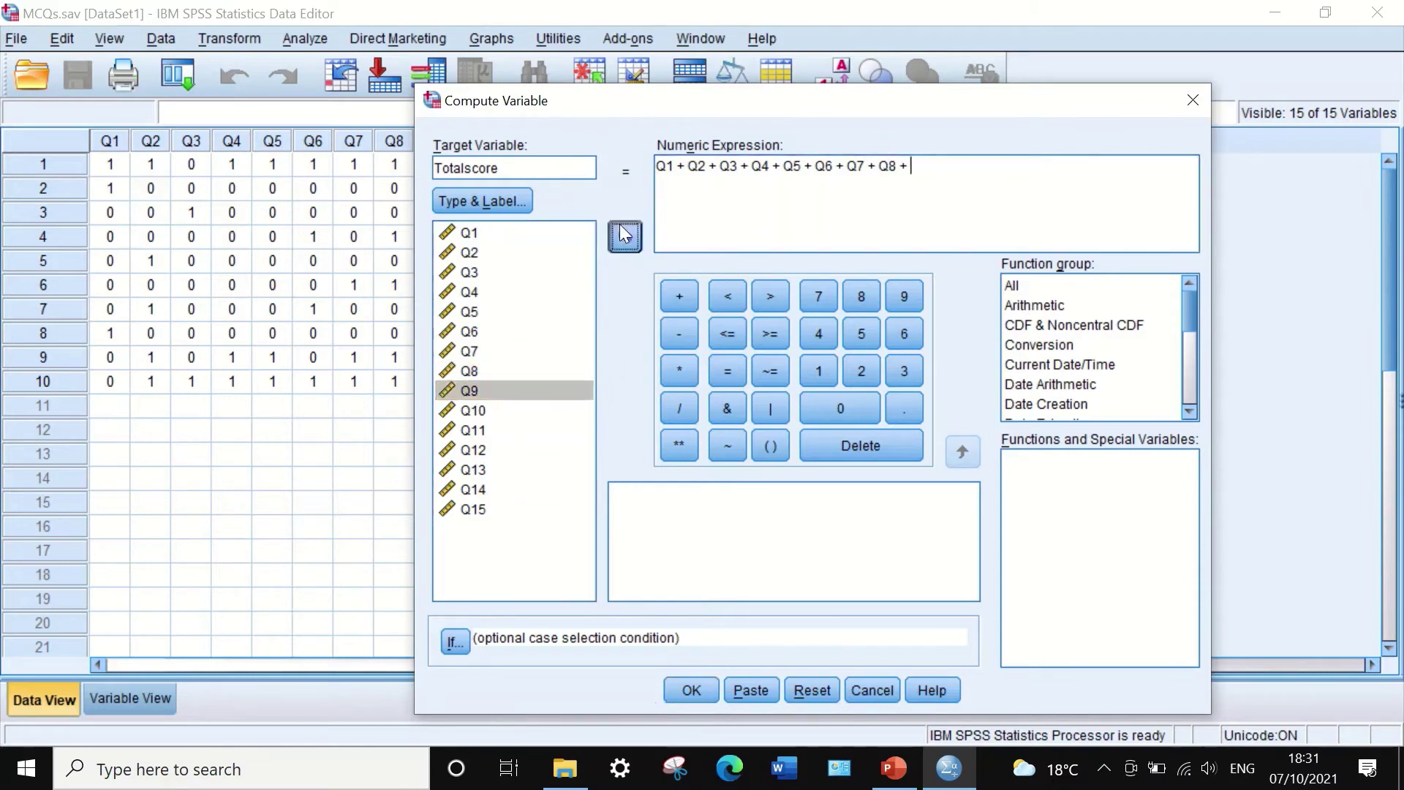
left_click(678, 297)
left_click(474, 410)
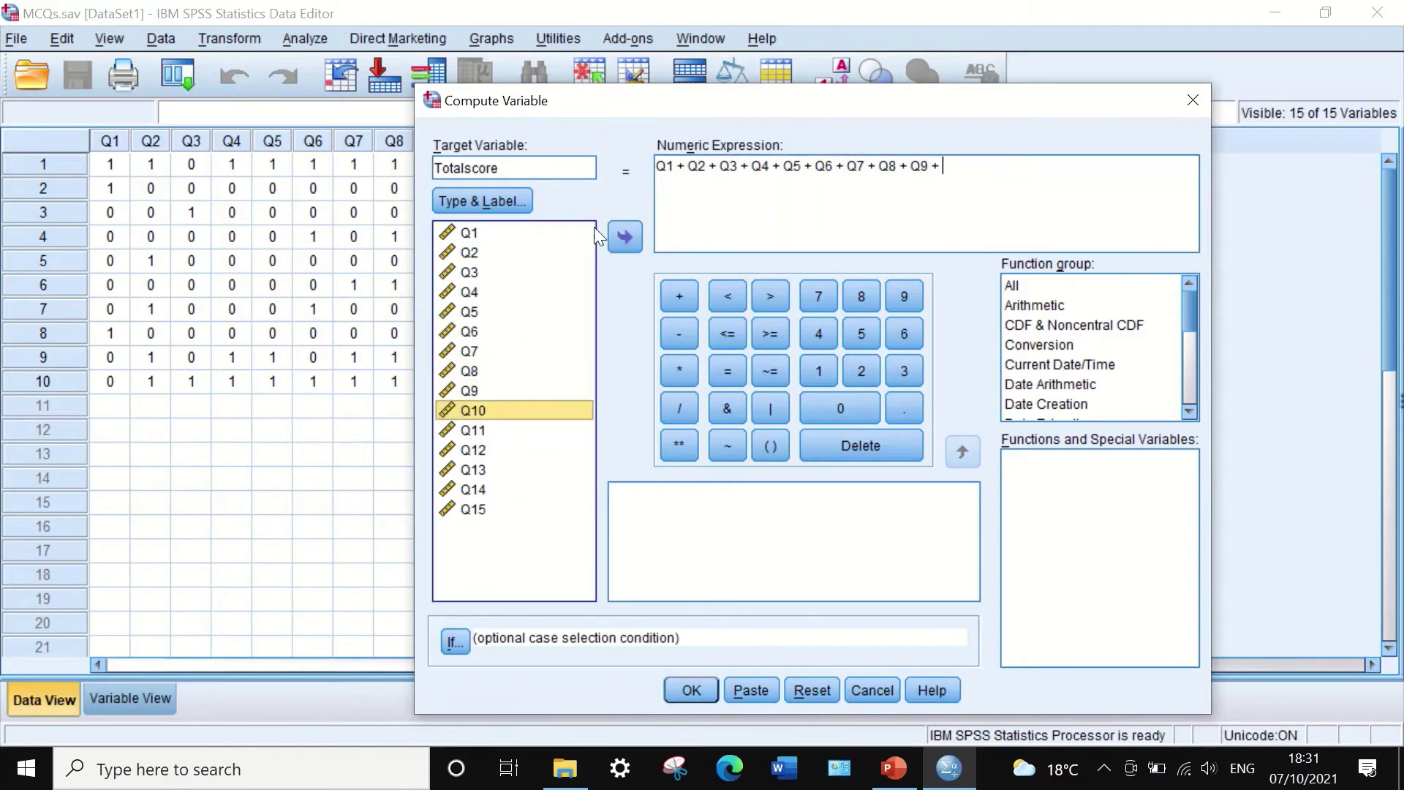
left_click(625, 236)
left_click(678, 296)
left_click(474, 430)
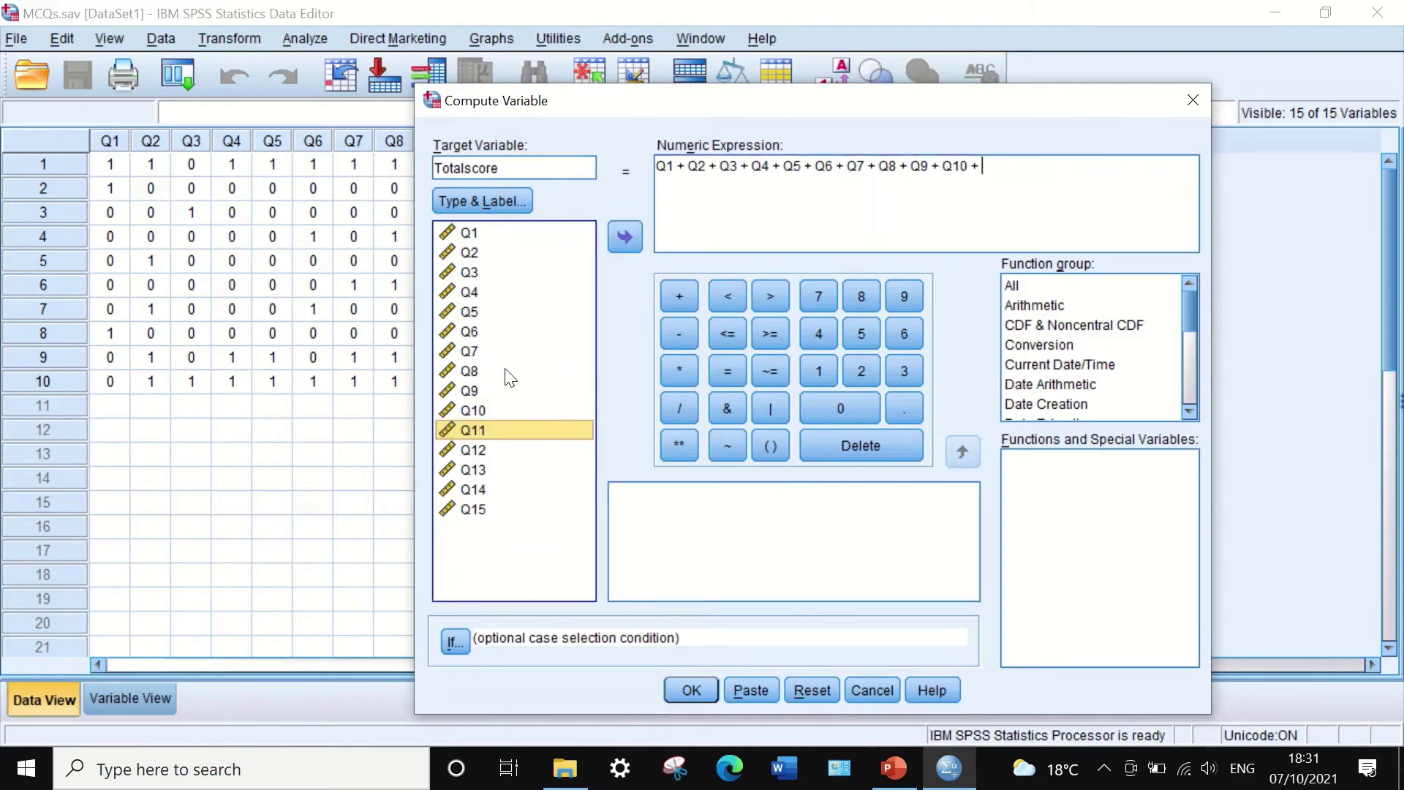
left_click(623, 237)
left_click(678, 295)
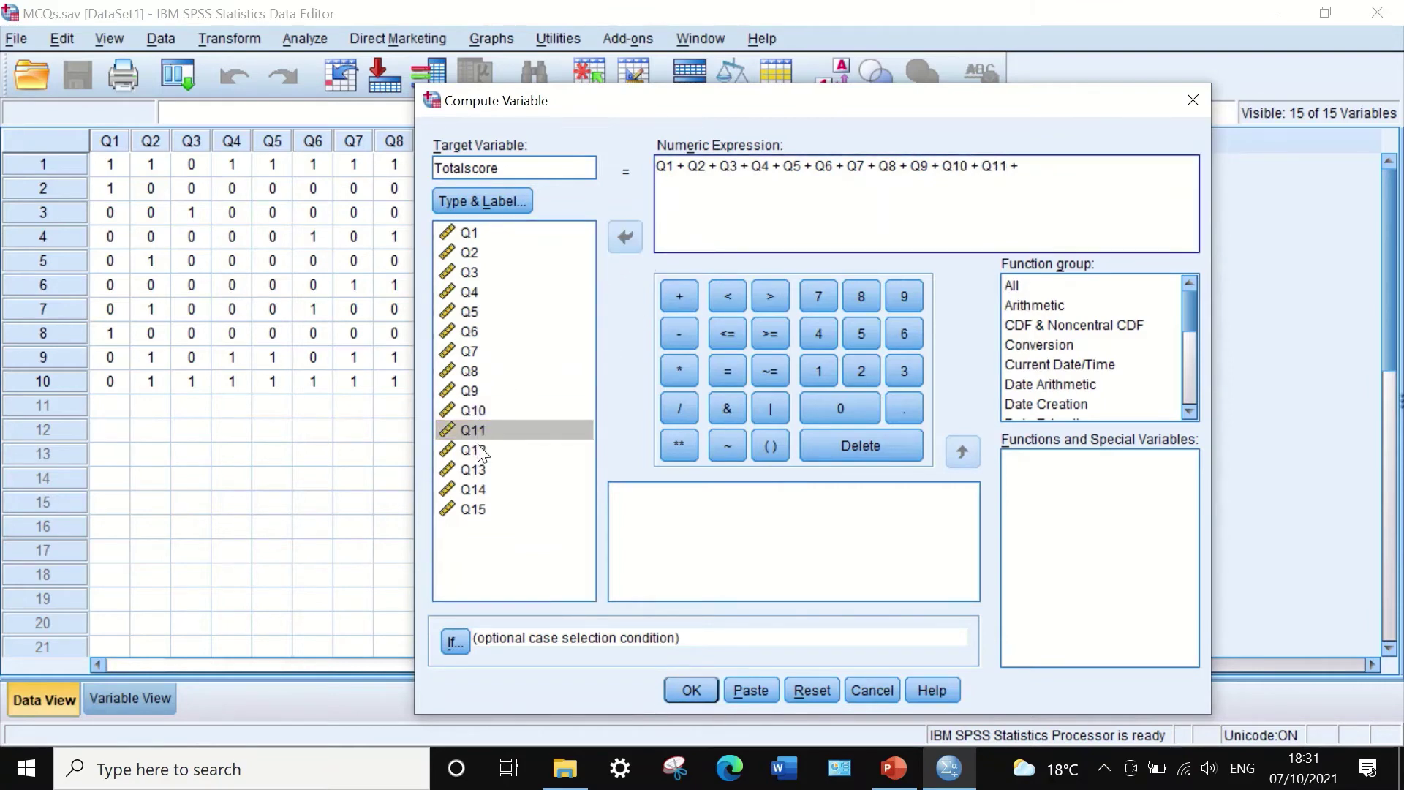
left_click(474, 449)
left_click(624, 236)
left_click(679, 297)
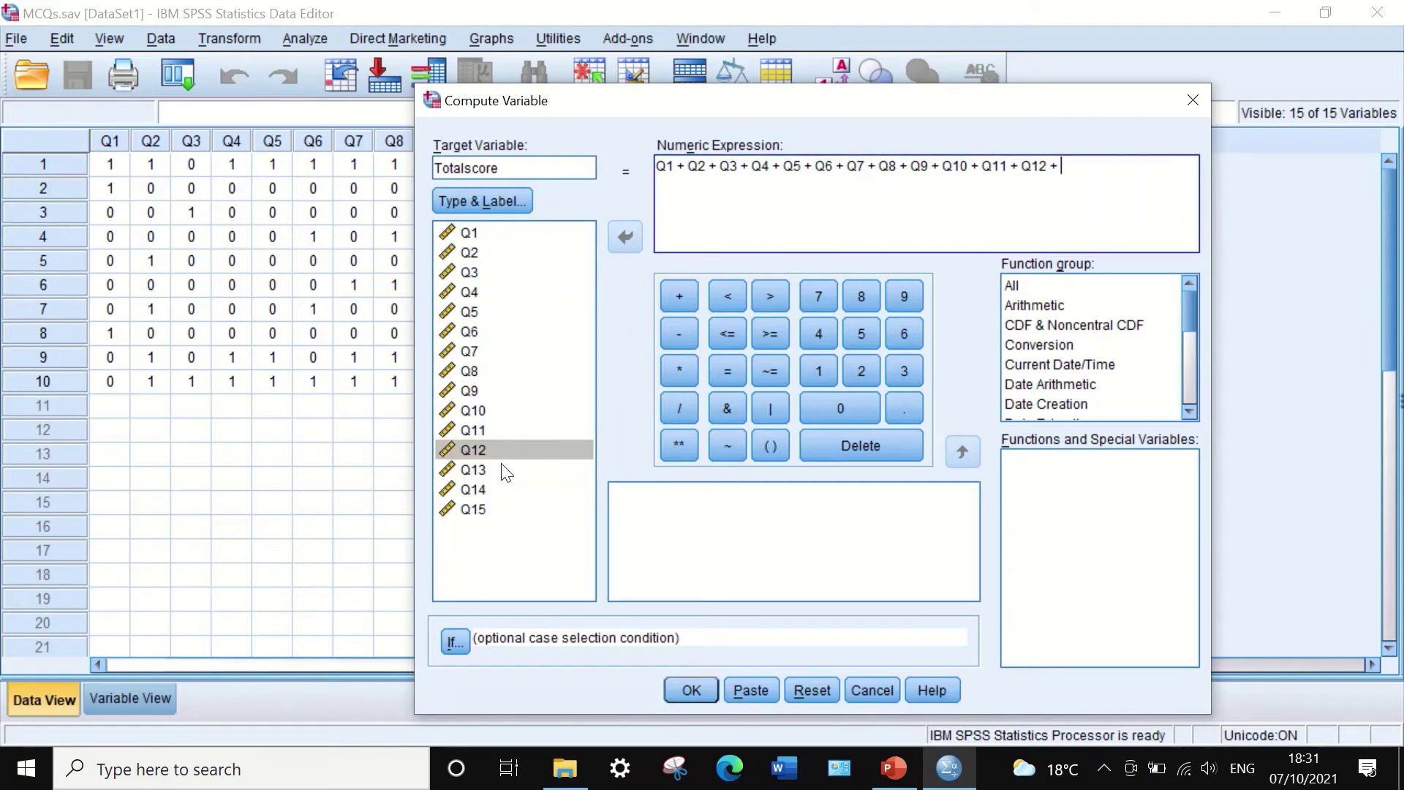
Extend the Totalscore sum with Q13, placing it between the plus sign after Q12 and a new trailing plus sign.
left_click(505, 470)
left_click(677, 296)
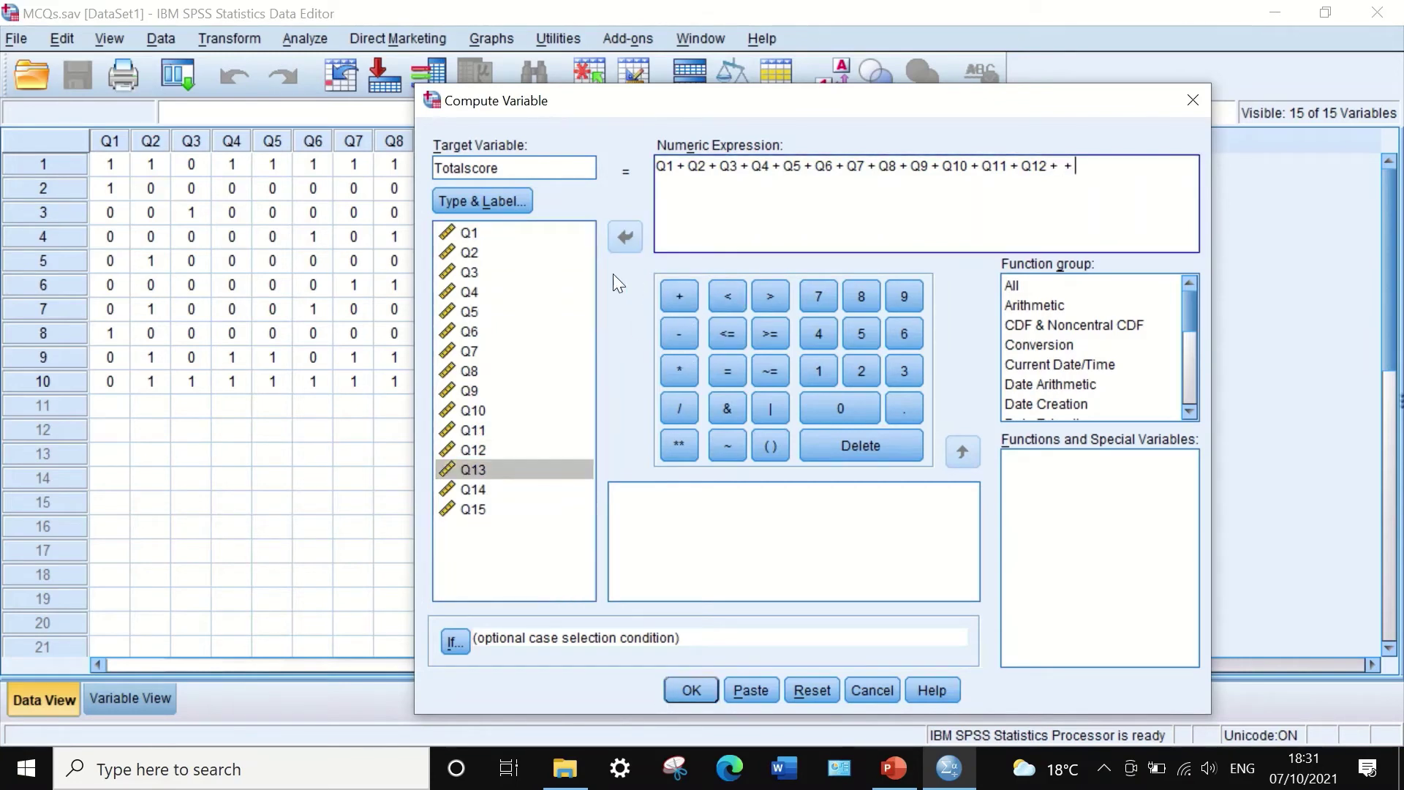
left_click(1057, 167)
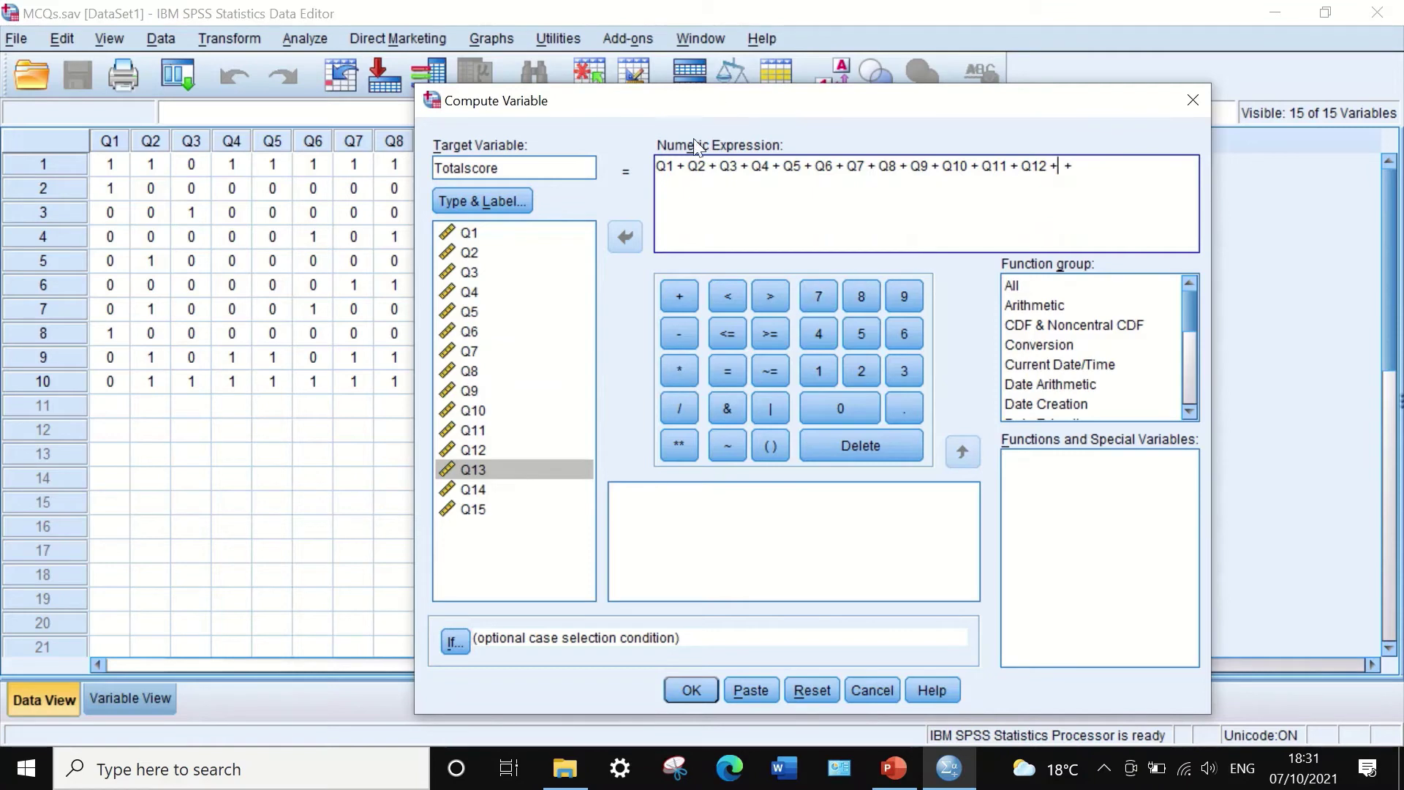
left_click(468, 472)
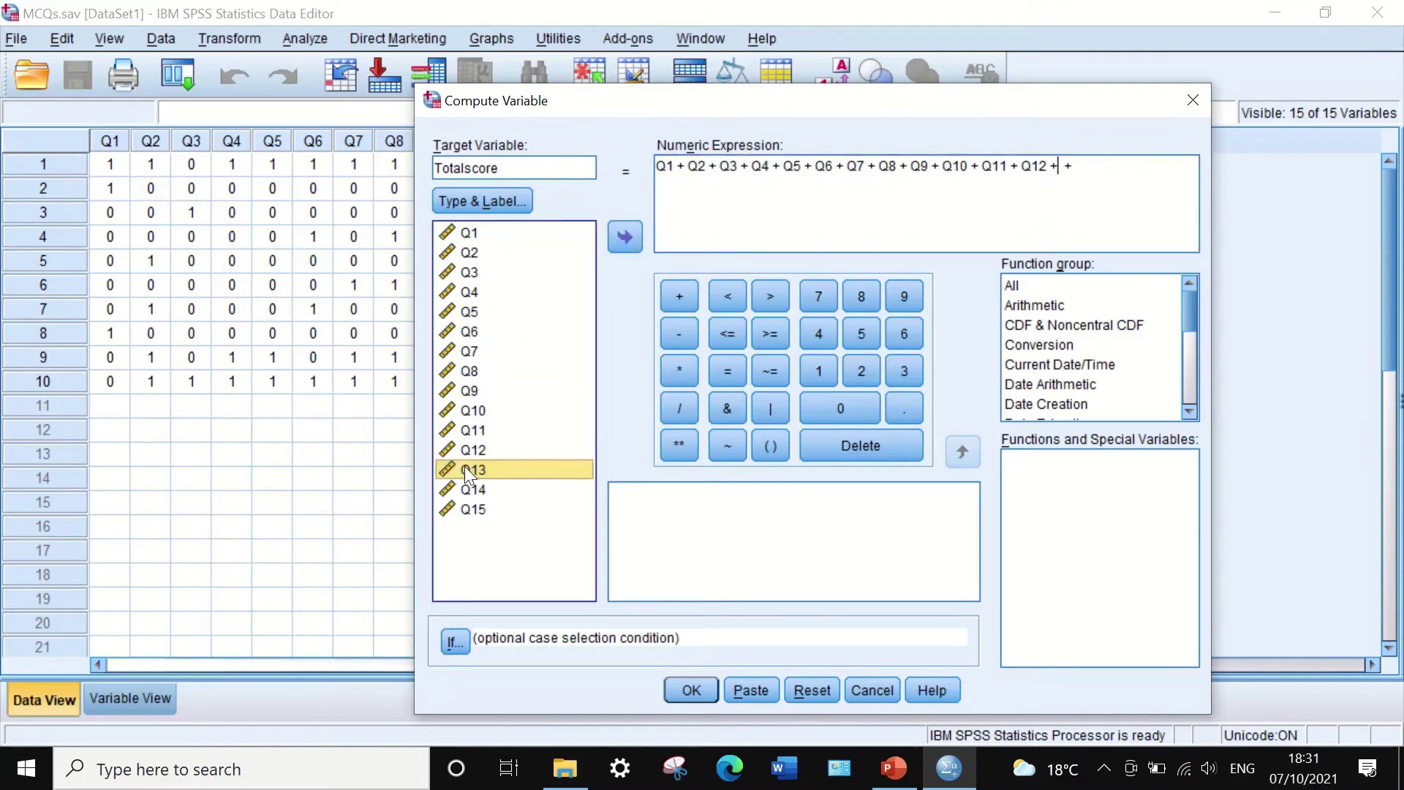
left_click(626, 237)
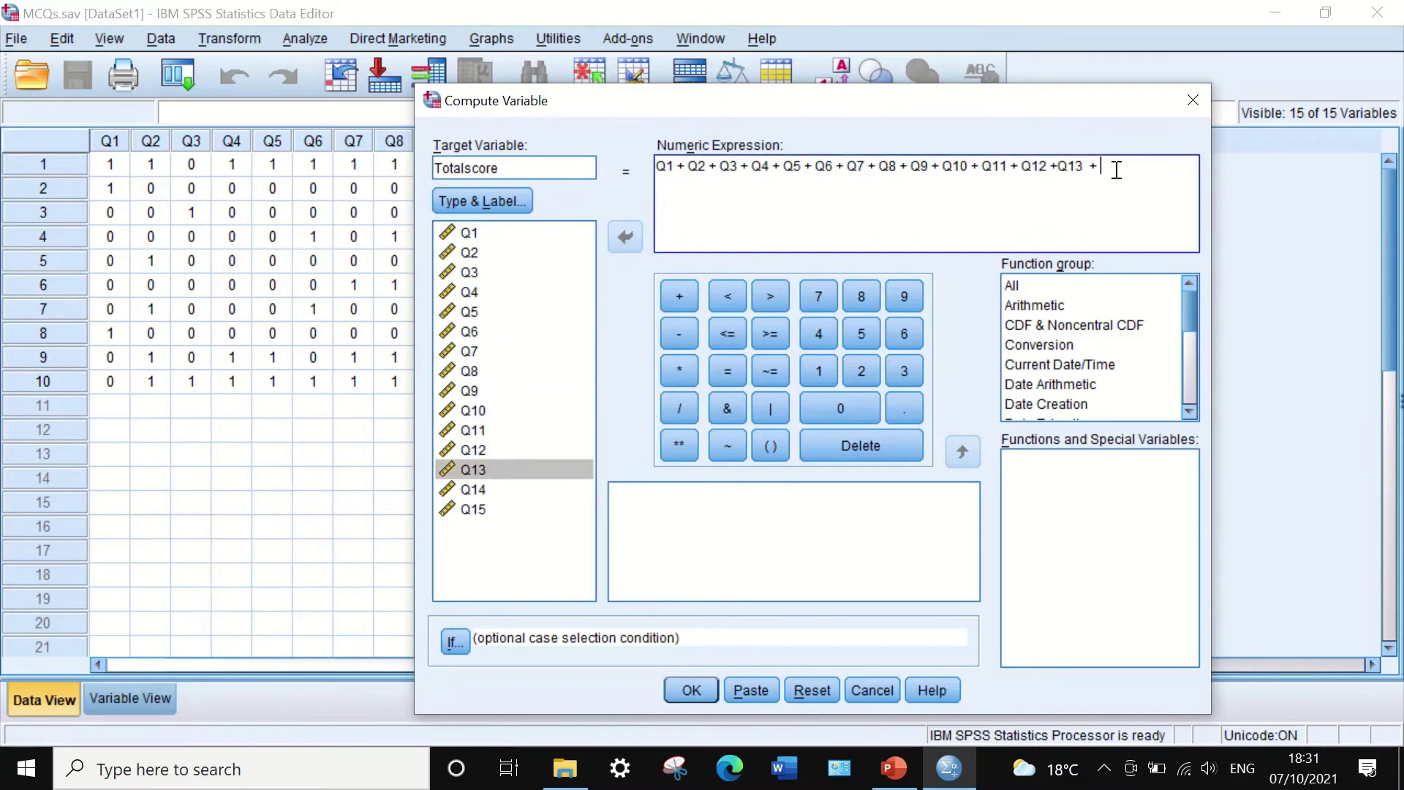
Complete the Totalscore sum with Q14 and Q15, run the computation and return to the MCQs data.
left_click(470, 491)
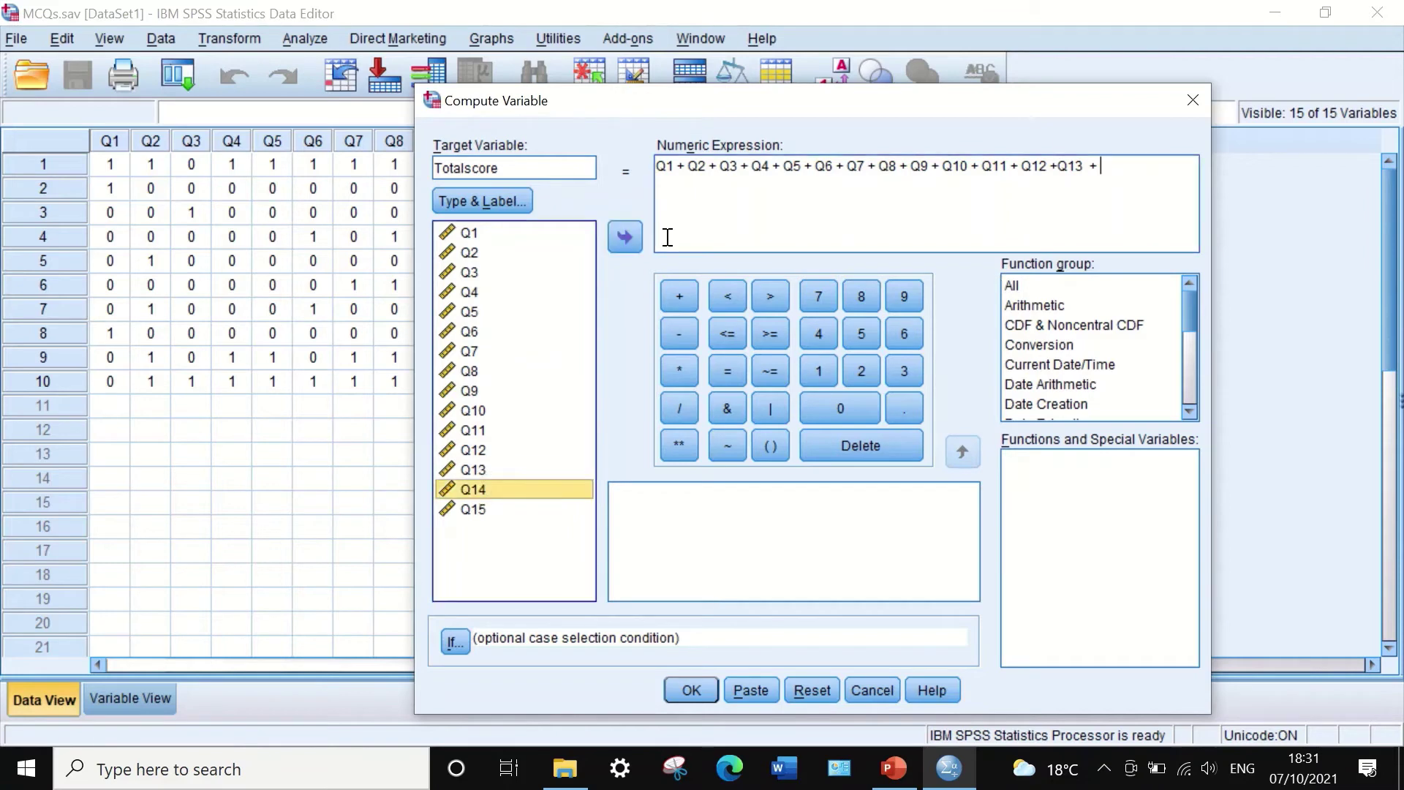
left_click(626, 236)
left_click(680, 296)
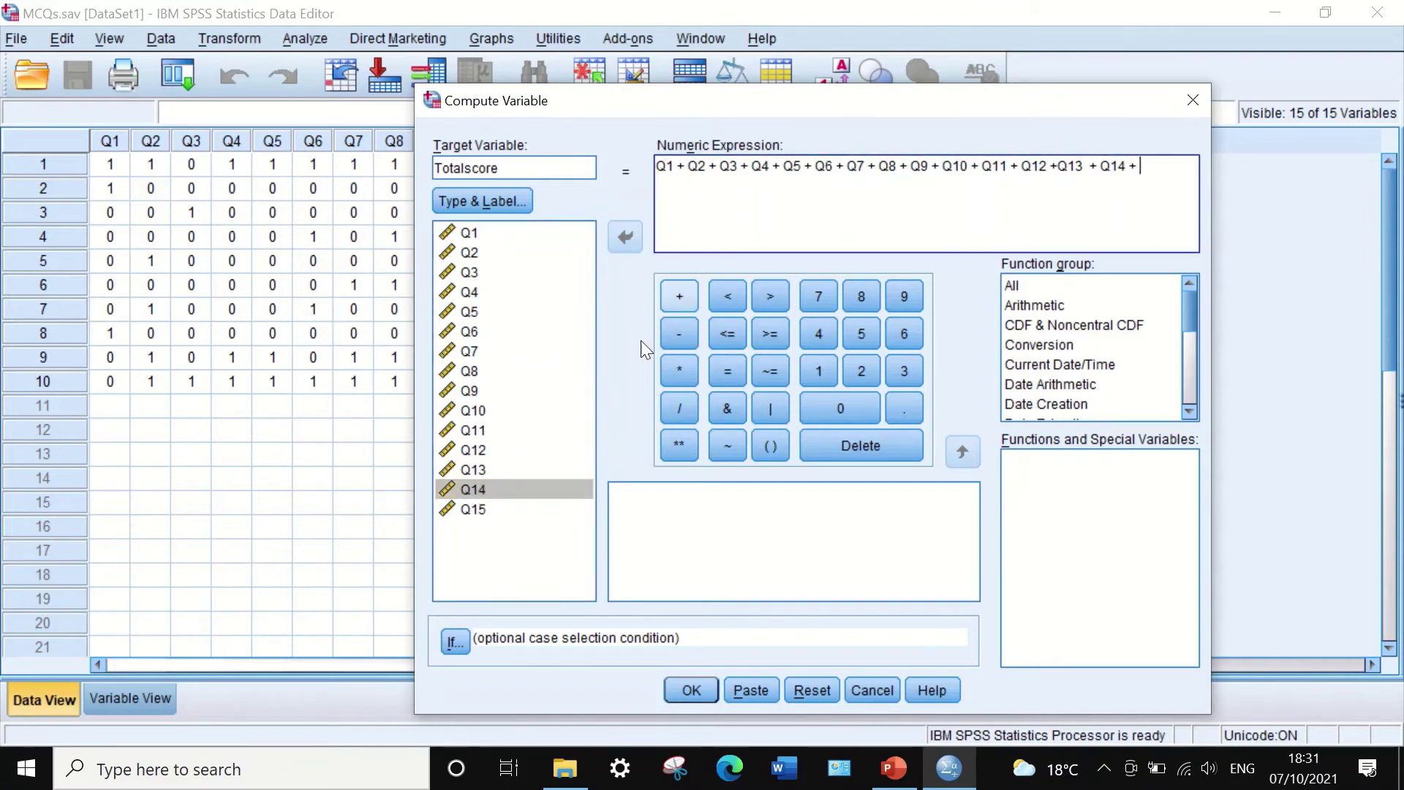
left_click(473, 510)
left_click(626, 236)
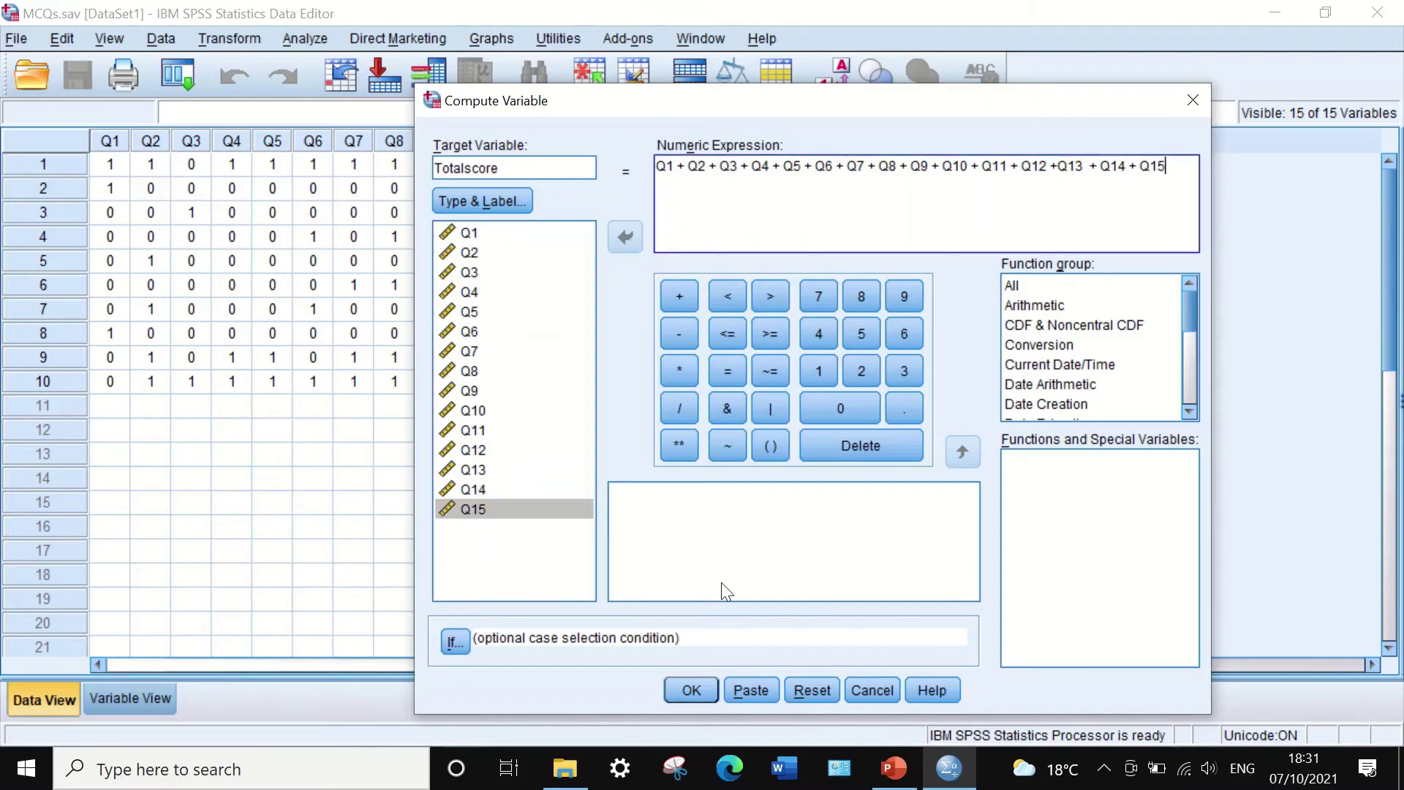
left_click(684, 688)
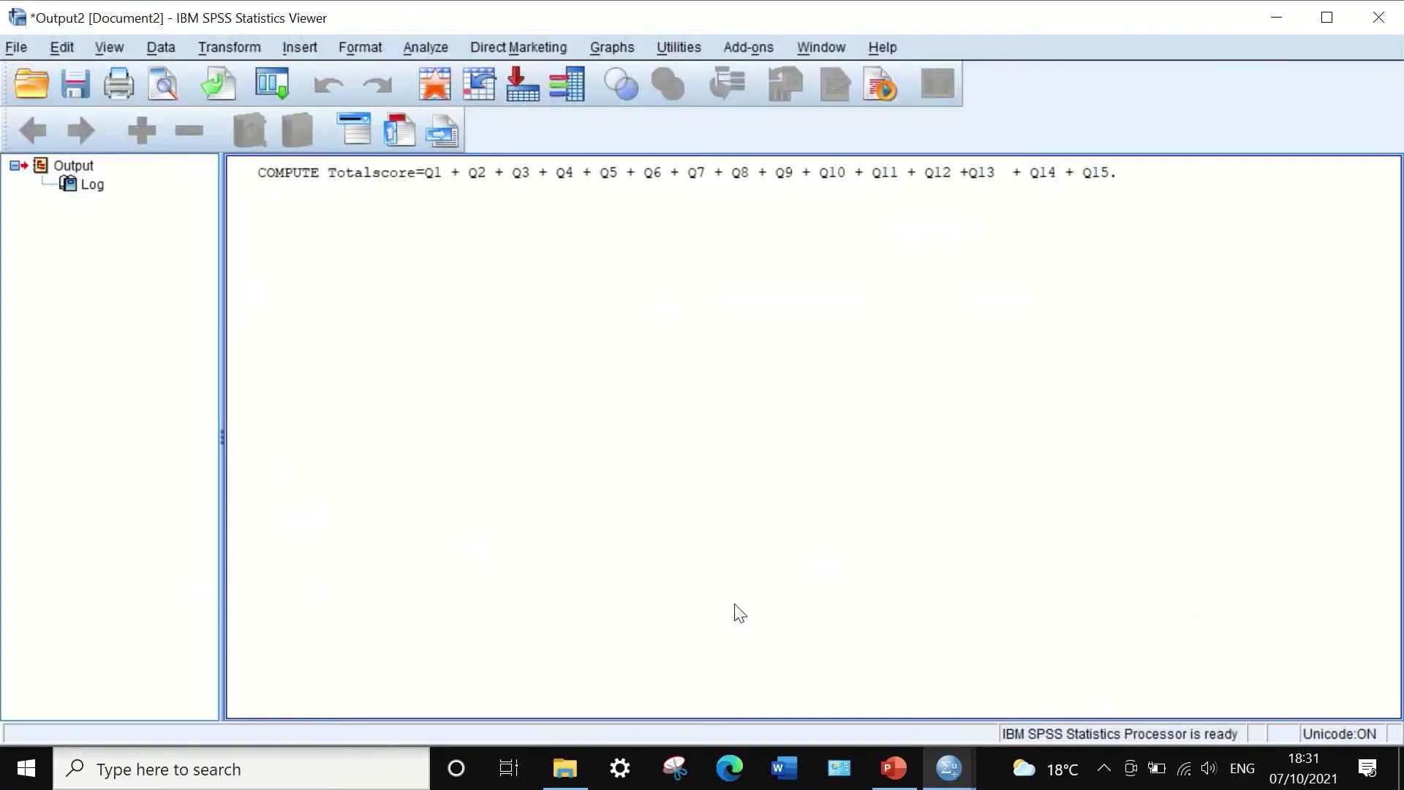
left_click(1268, 22)
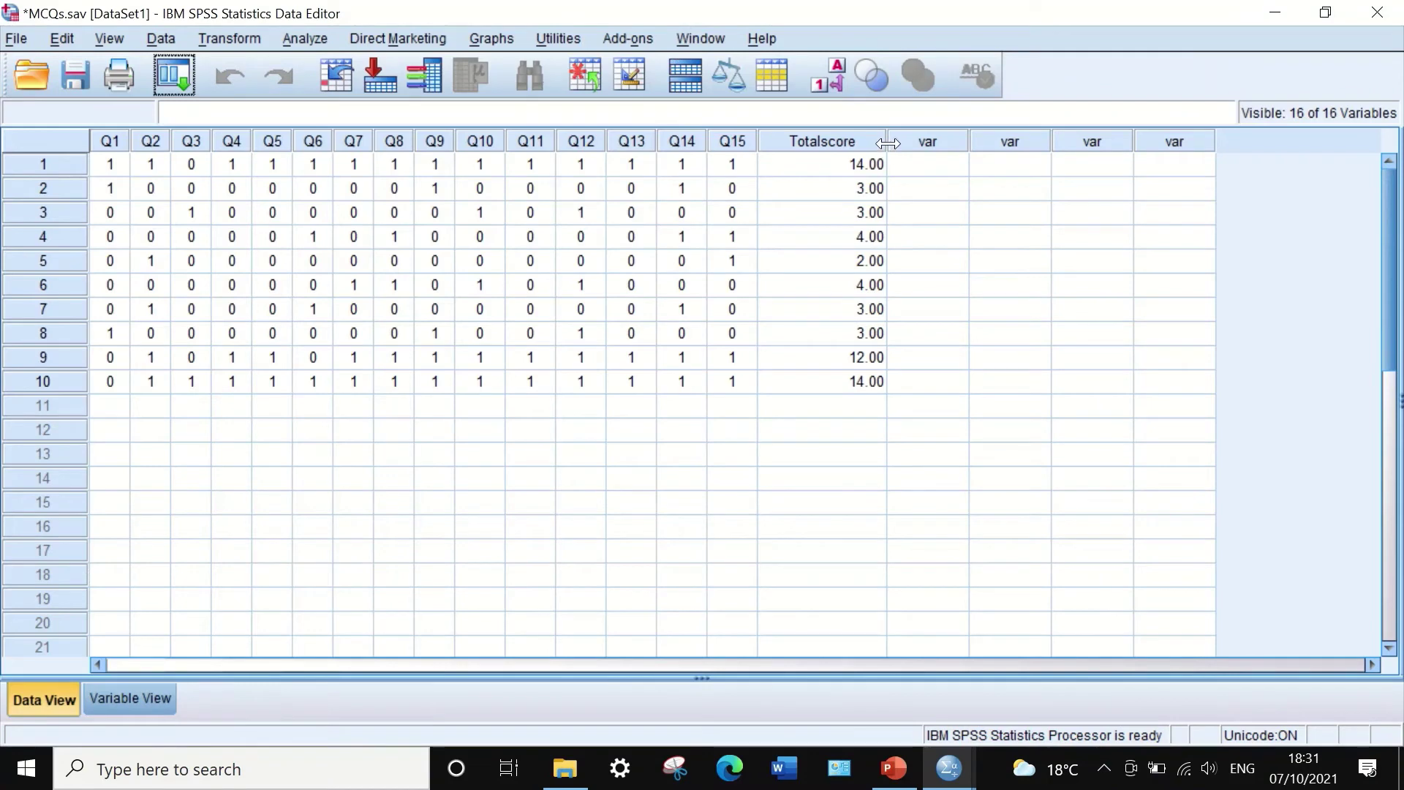
Set the Totalscore variable's decimals to 0 and narrow its column in the data sheet.
left_click_drag(885, 146, 822, 143)
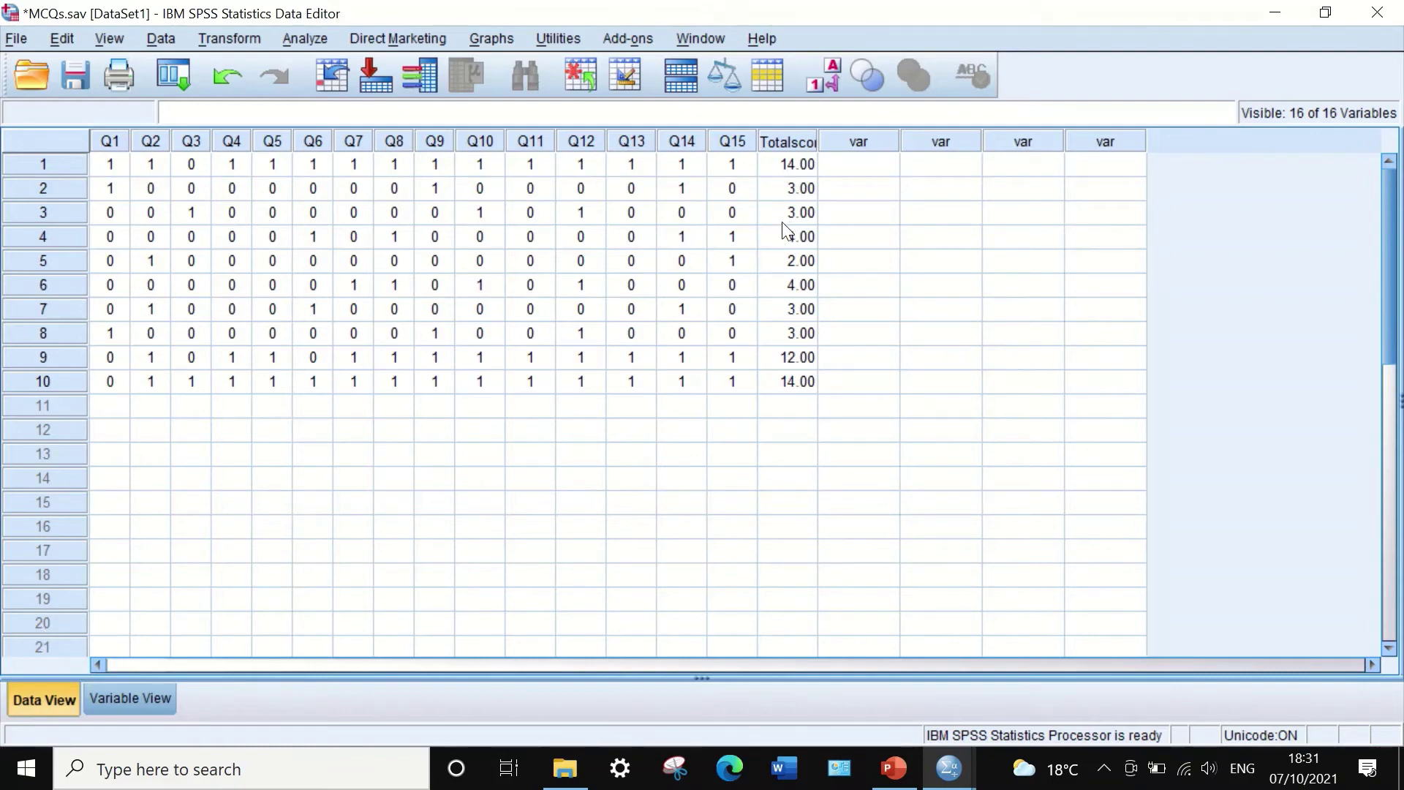
left_click(129, 696)
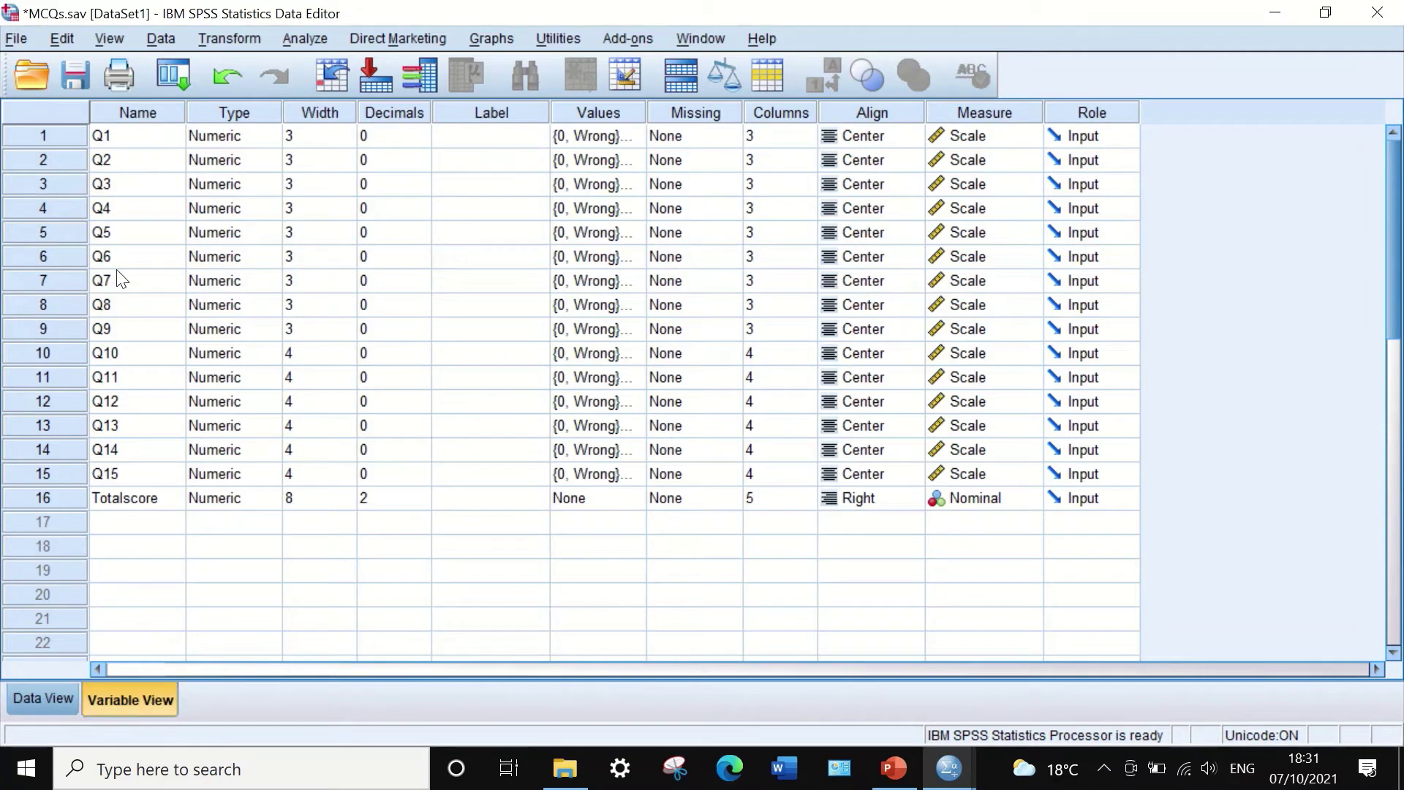
left_click(403, 504)
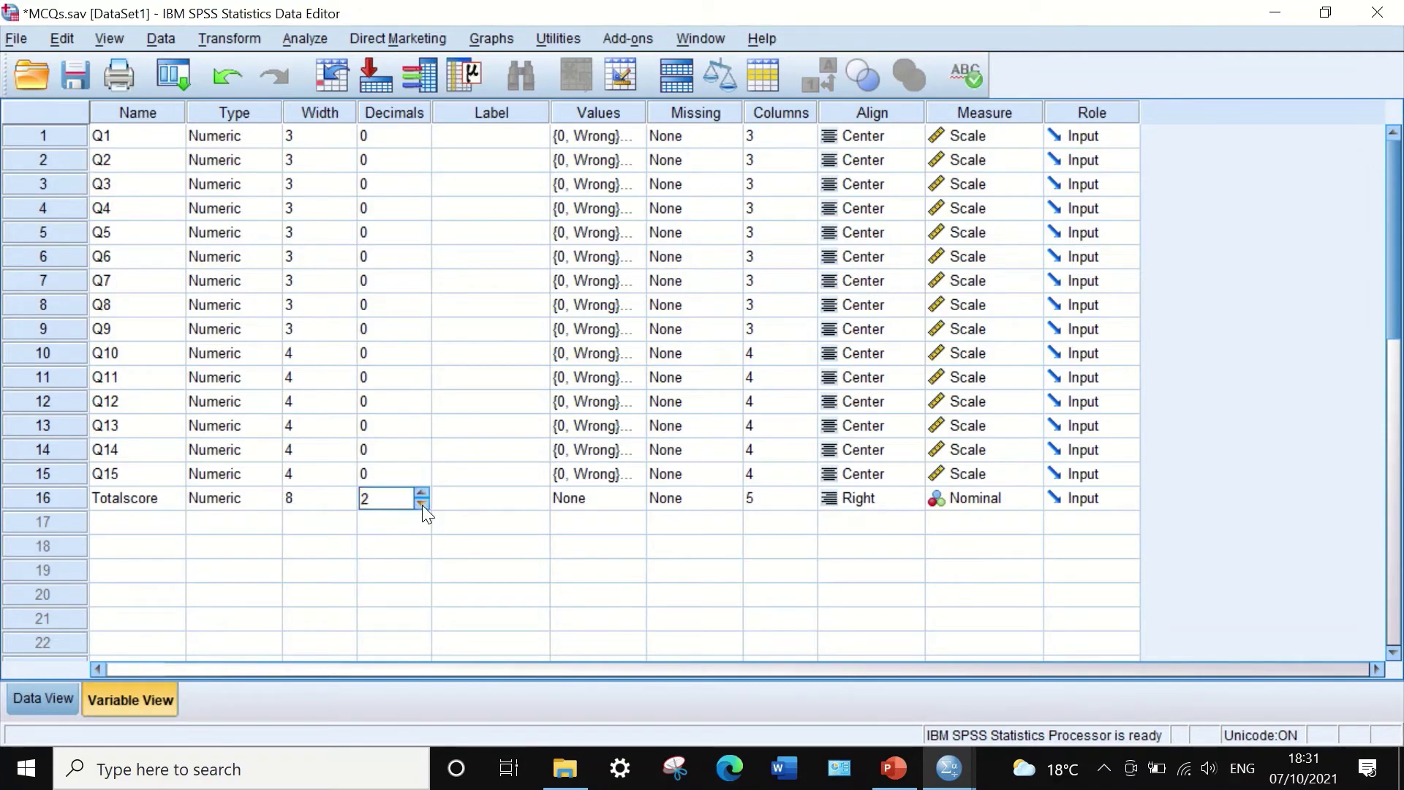
left_click(421, 504)
left_click(421, 504)
left_click(41, 698)
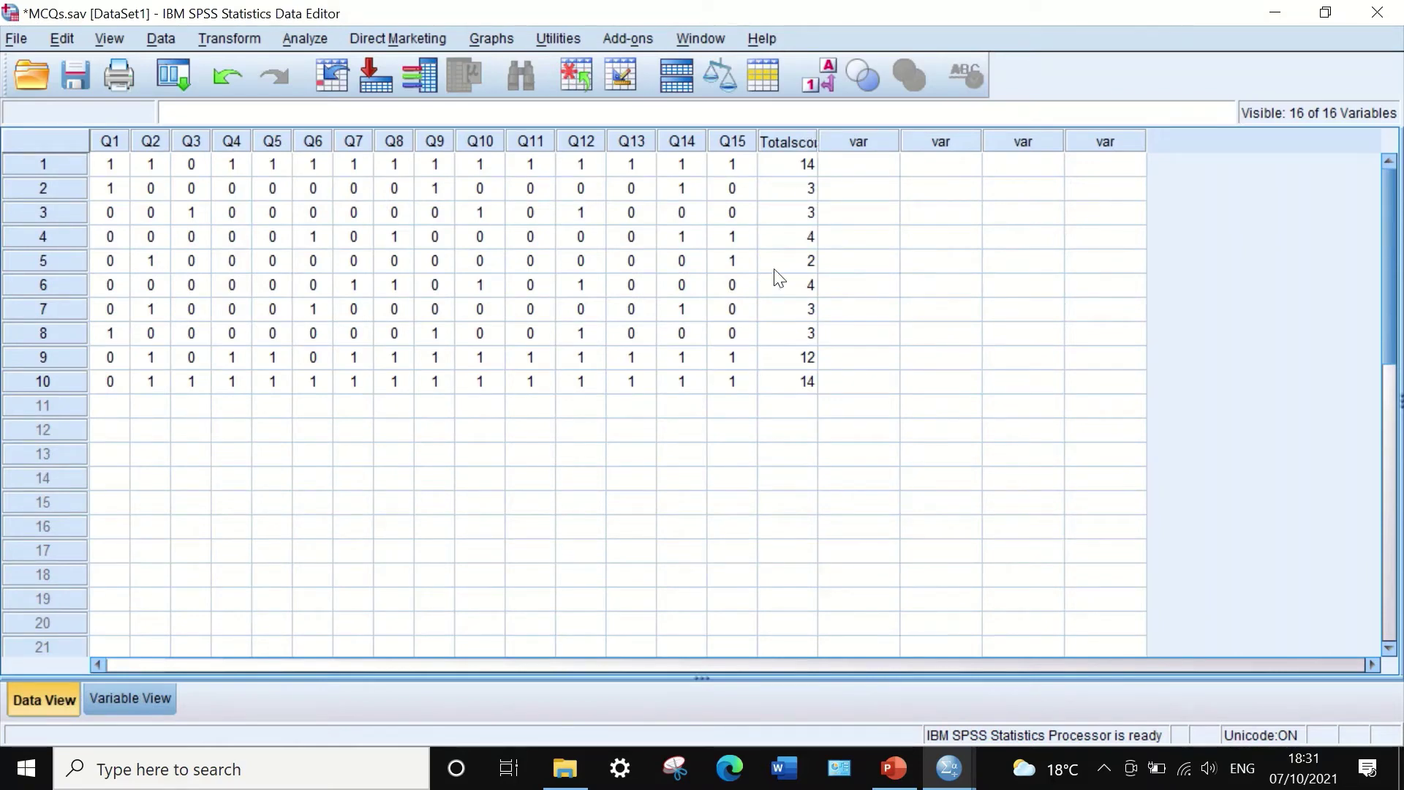
left_click_drag(817, 137, 797, 137)
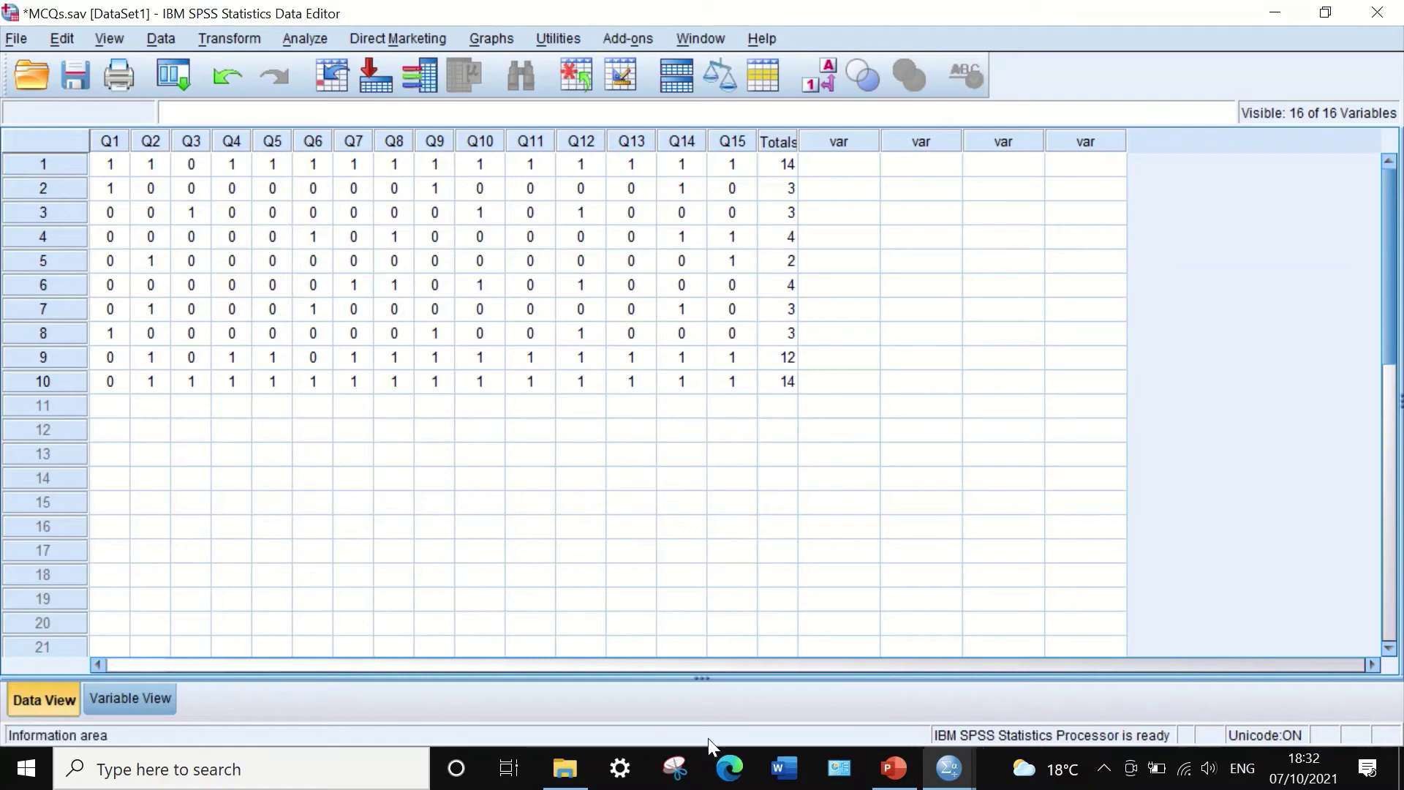
Switch to PowerPoint and show slide 69 with the KR-20 formula and its empty fraction placeholders.
left_click(892, 768)
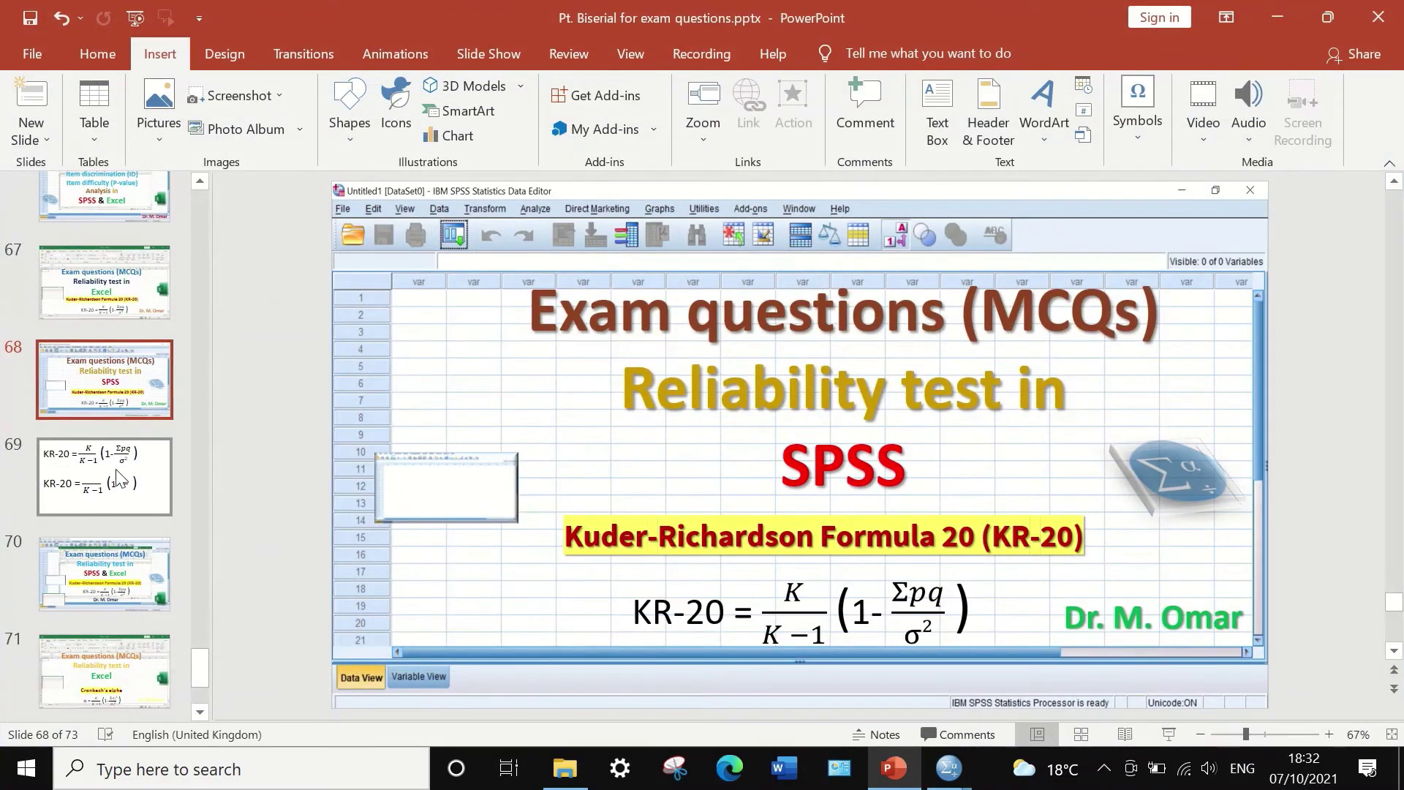
left_click(128, 477)
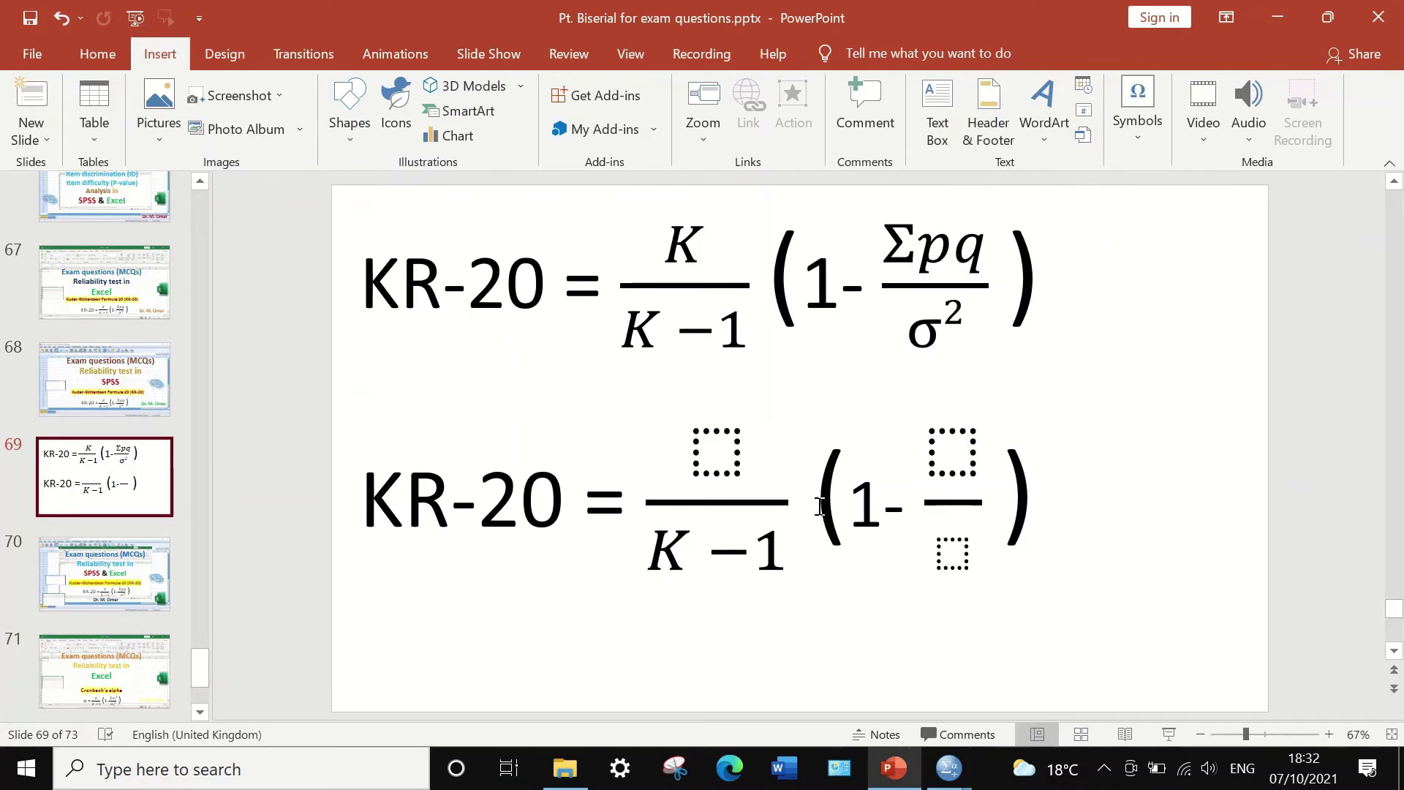
Return to the MCQs data in SPSS Statistics and start a Frequencies analysis with Totalscore as its variable.
mouse_move(958, 771)
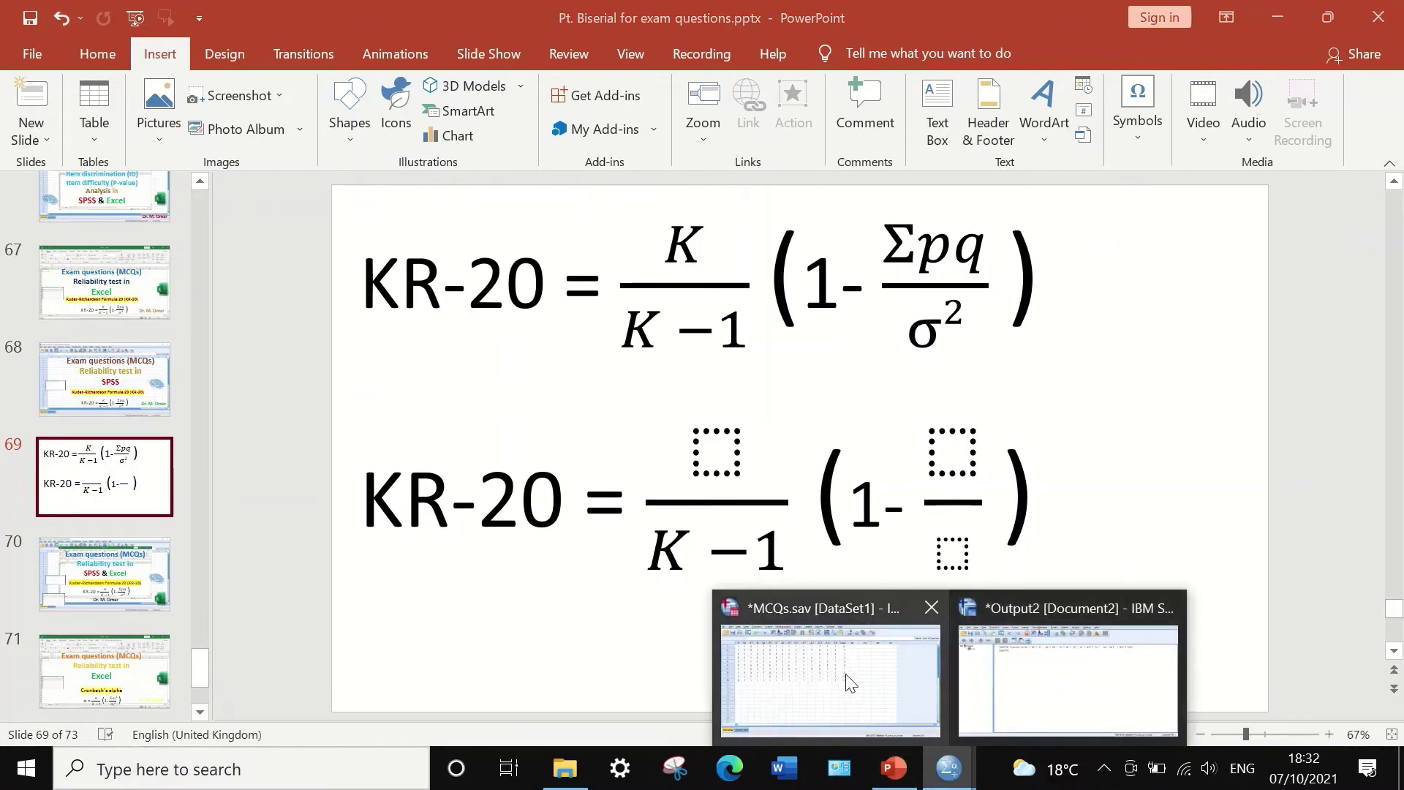
left_click(848, 682)
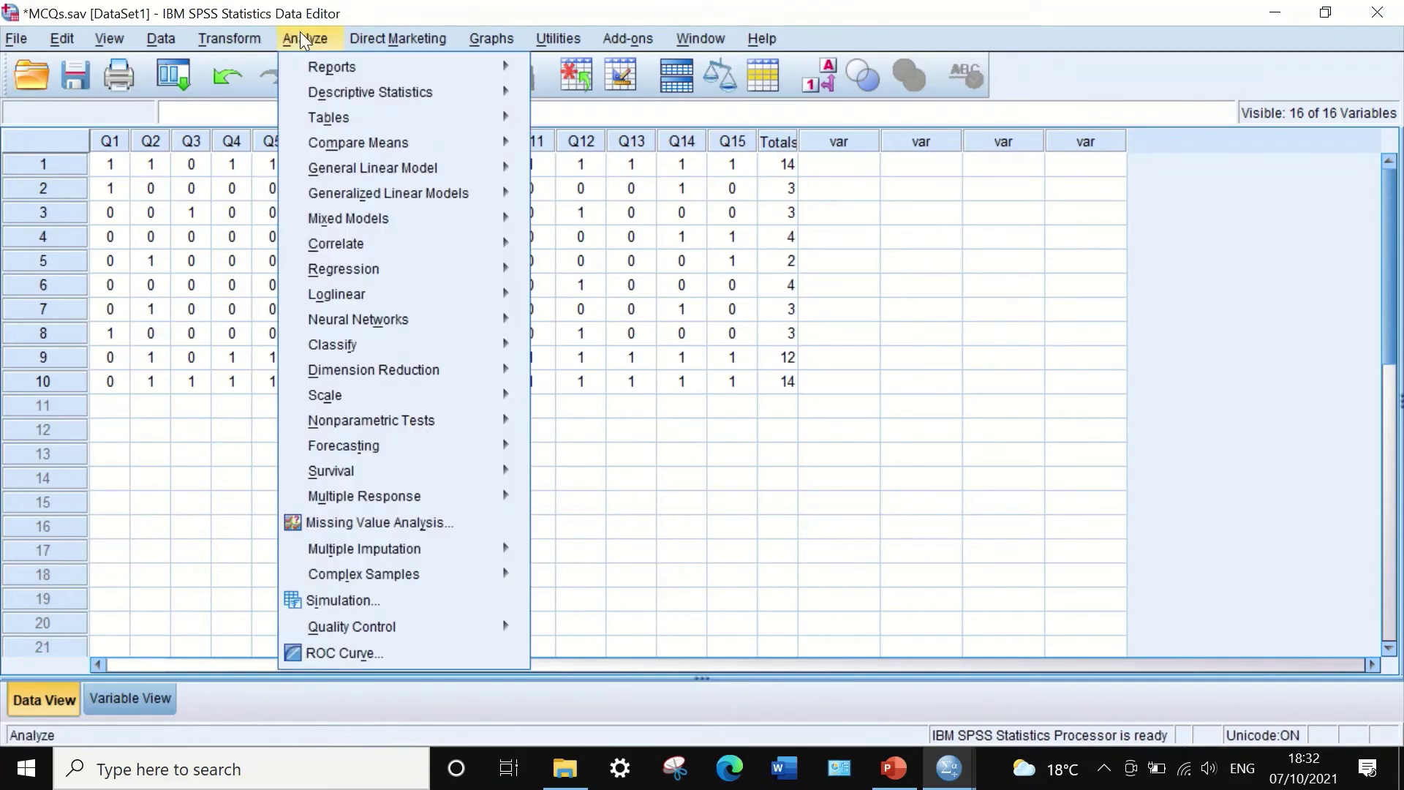
mouse_move(320, 89)
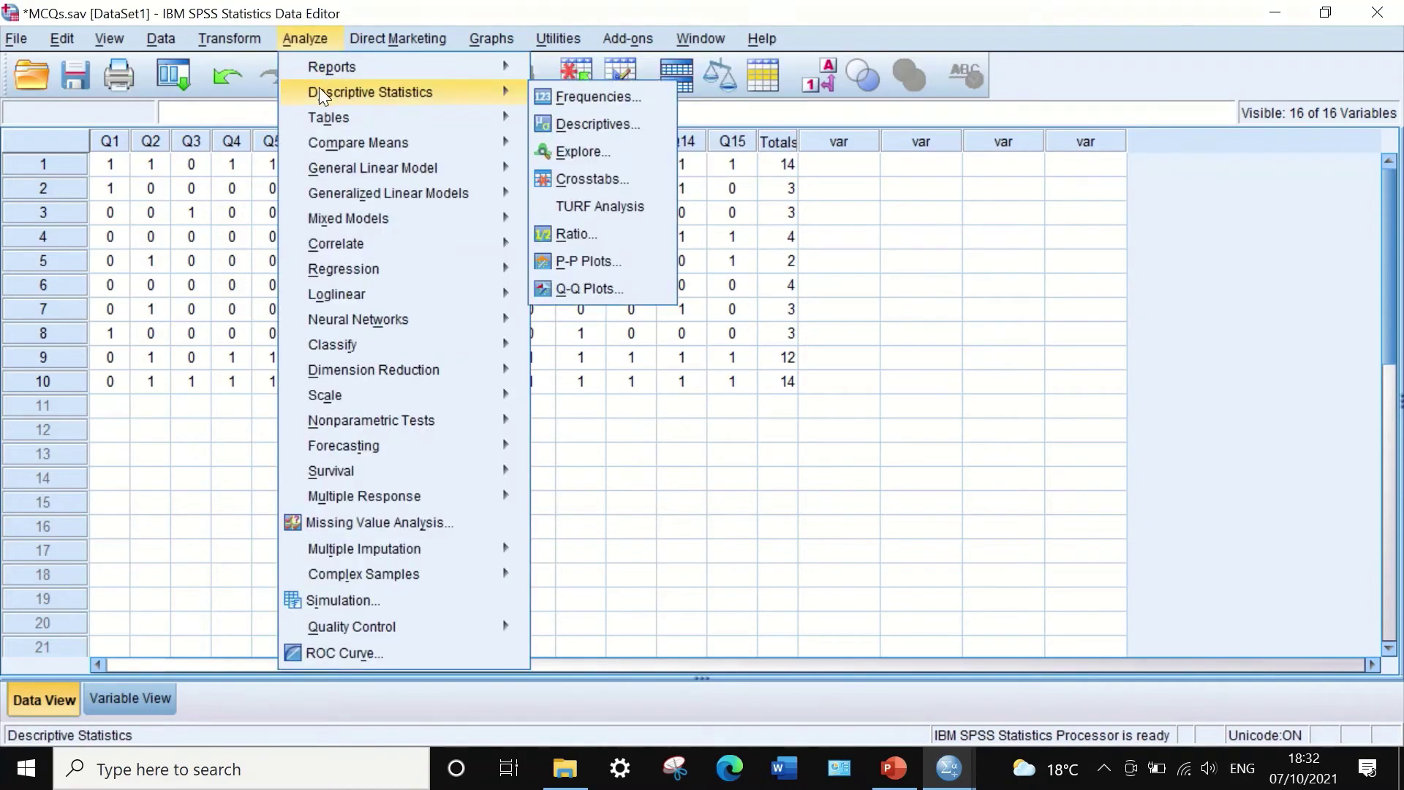
left_click(588, 95)
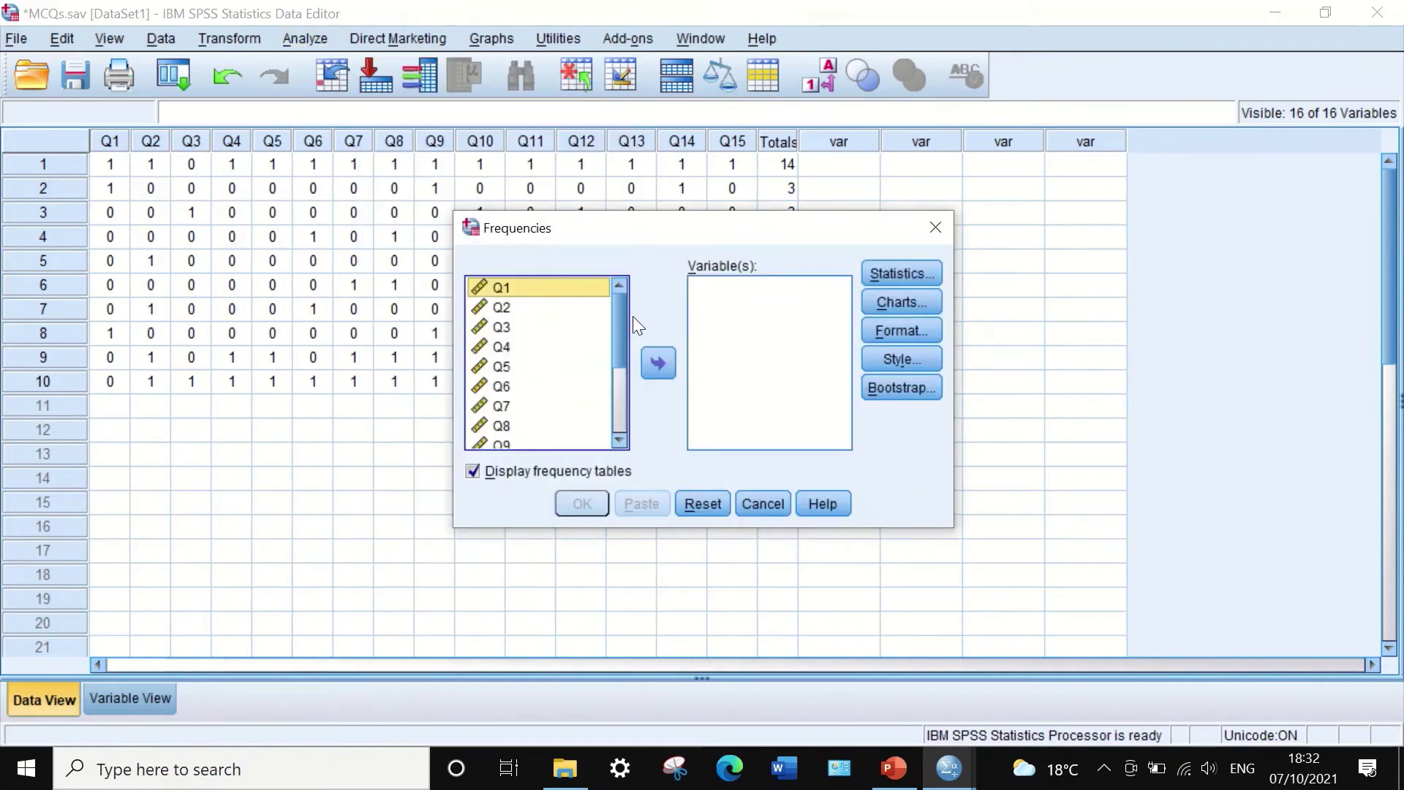
left_click_drag(617, 313, 617, 398)
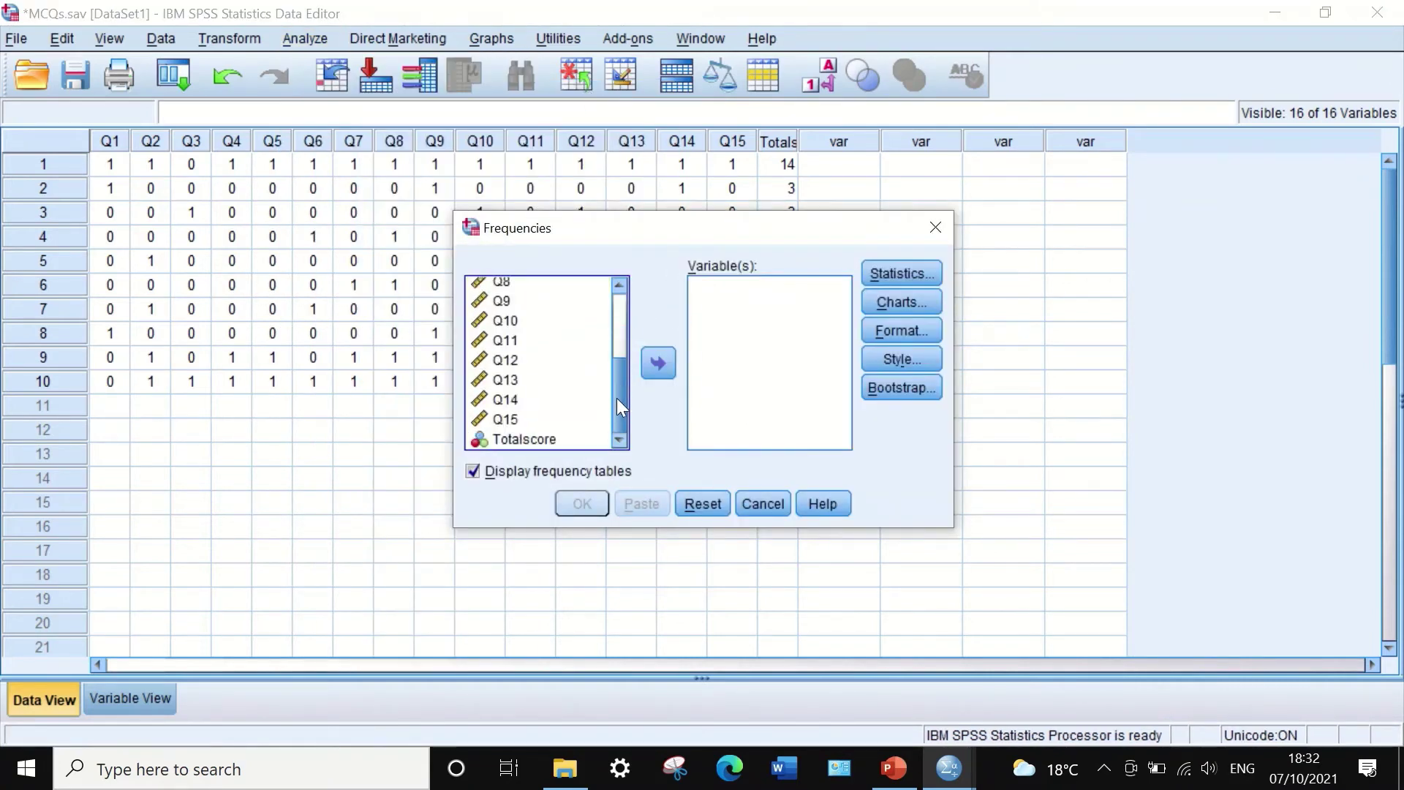
left_click(521, 437)
left_click(658, 363)
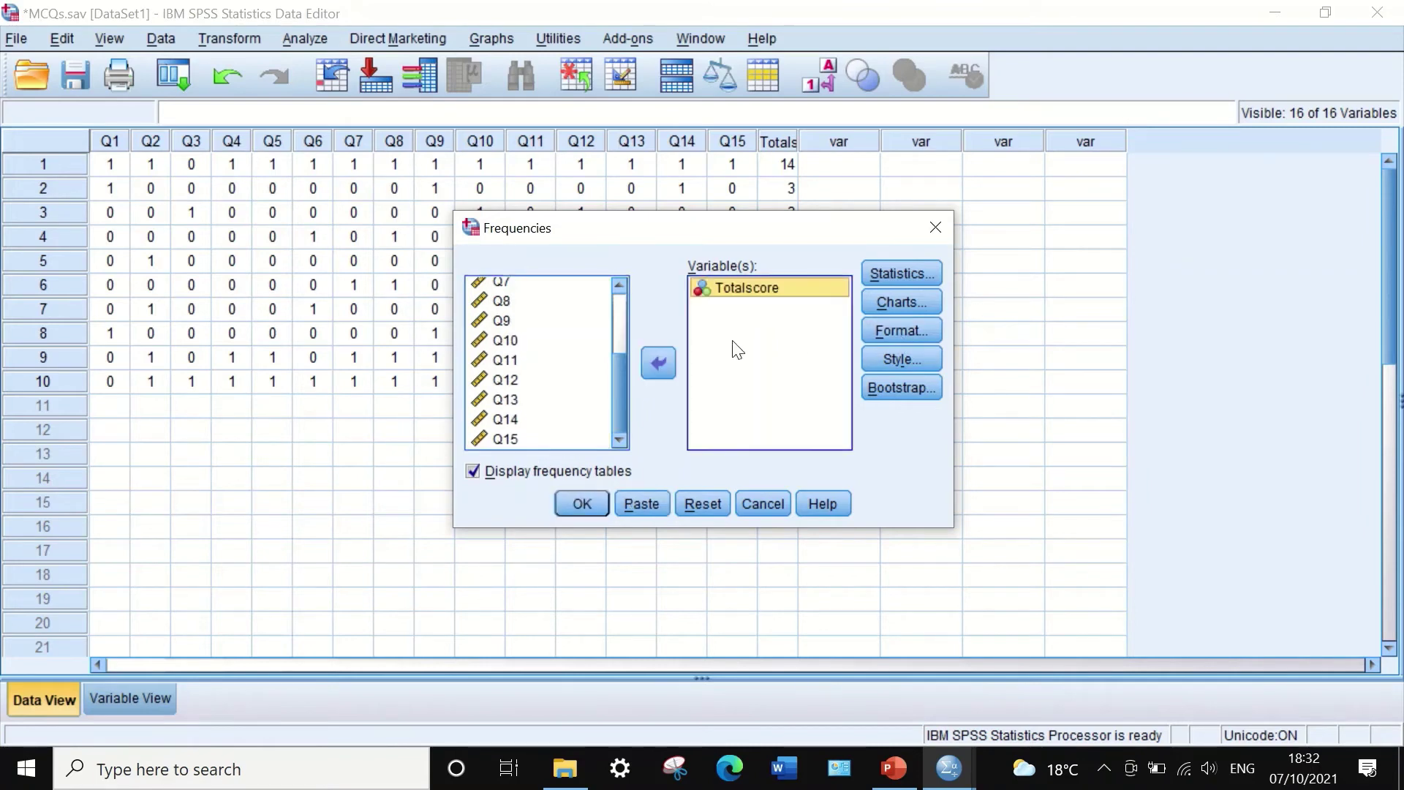
Request the Variance statistic for Totalscore and run the Frequencies analysis.
left_click(898, 271)
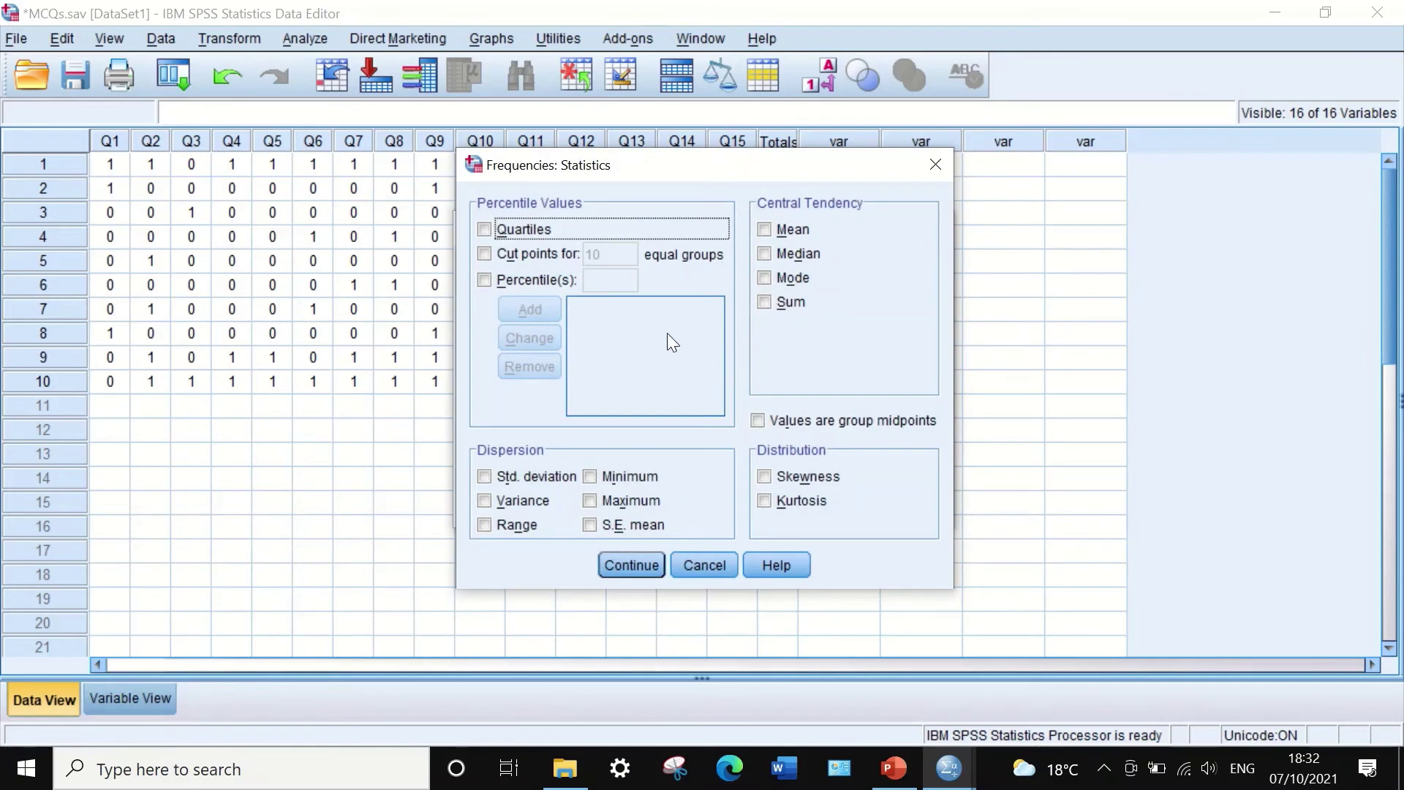
left_click(485, 501)
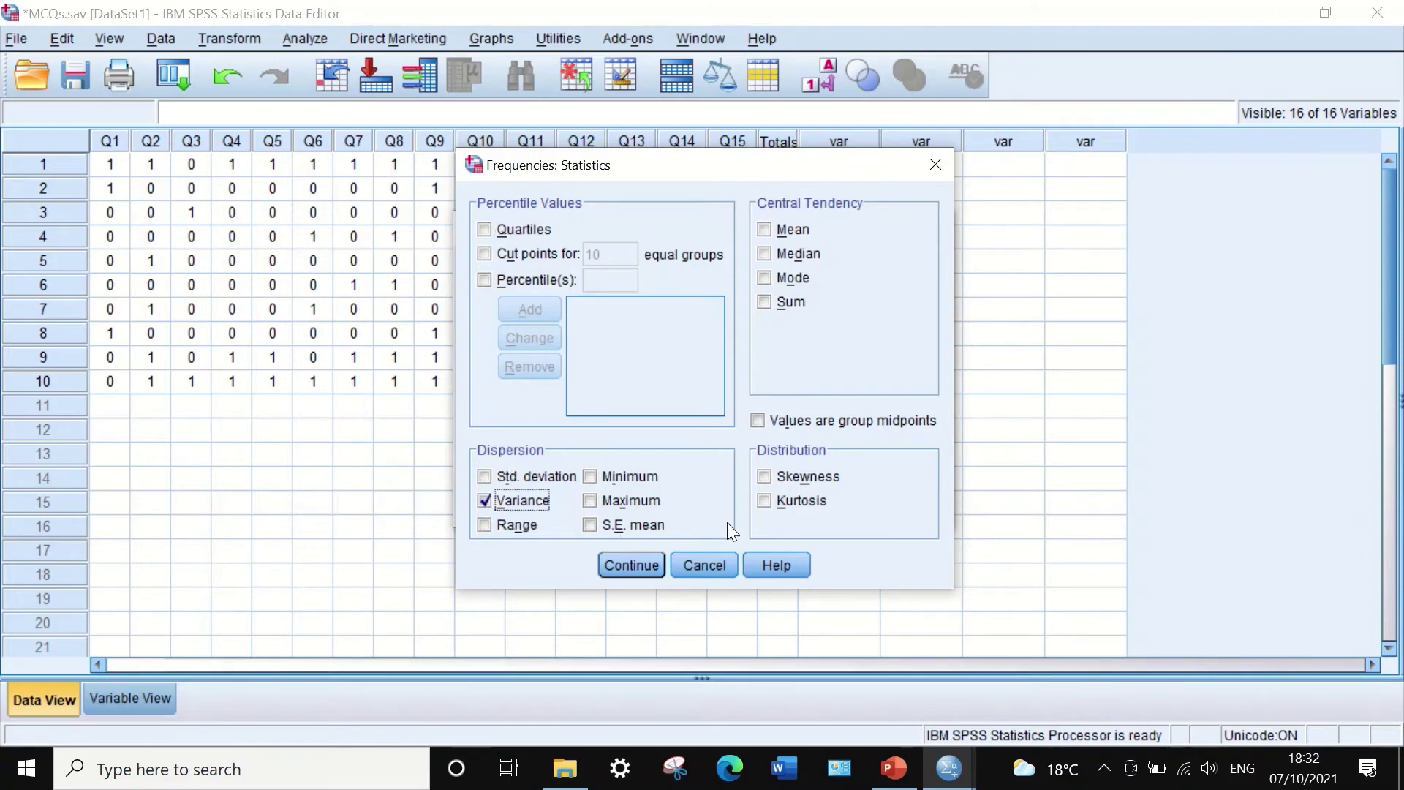
left_click(622, 566)
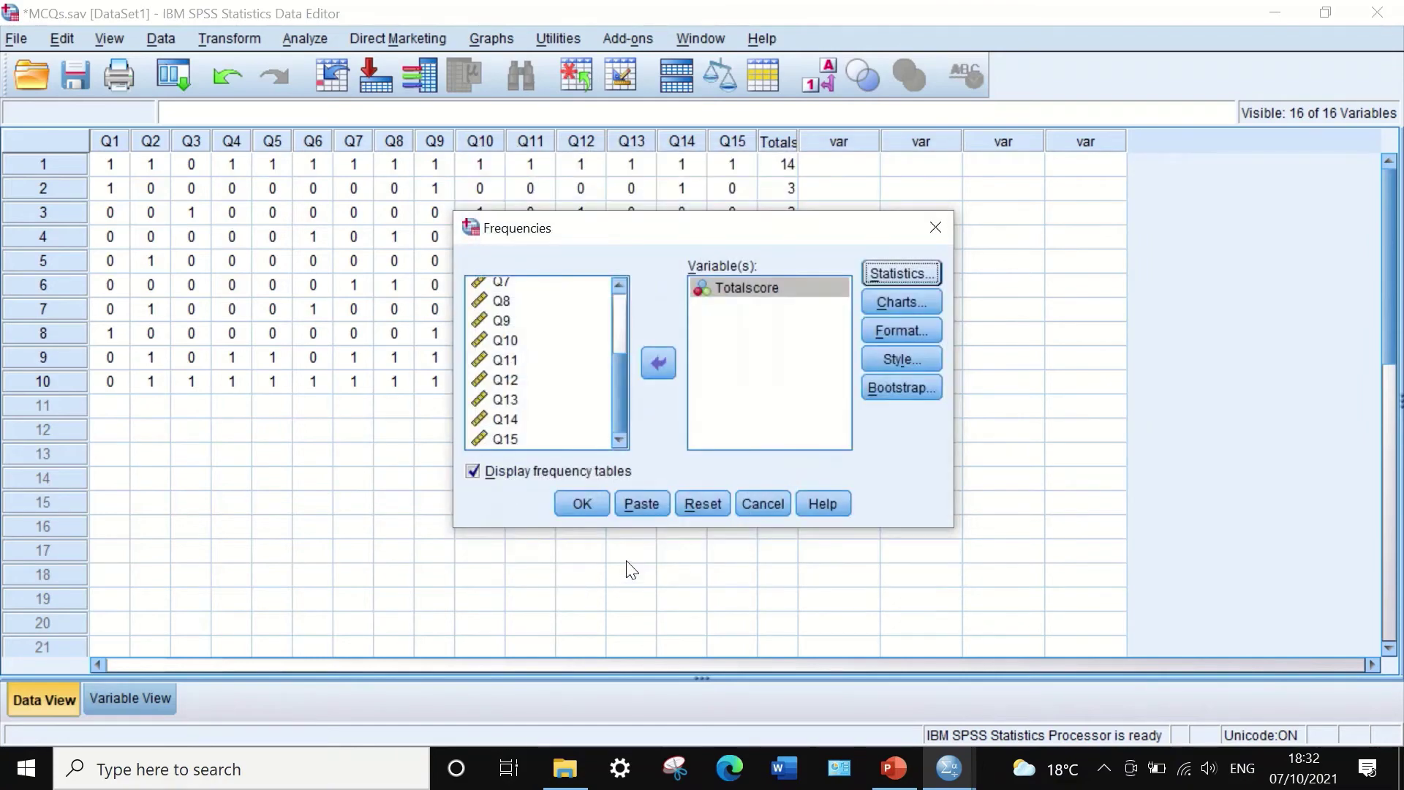
left_click(579, 505)
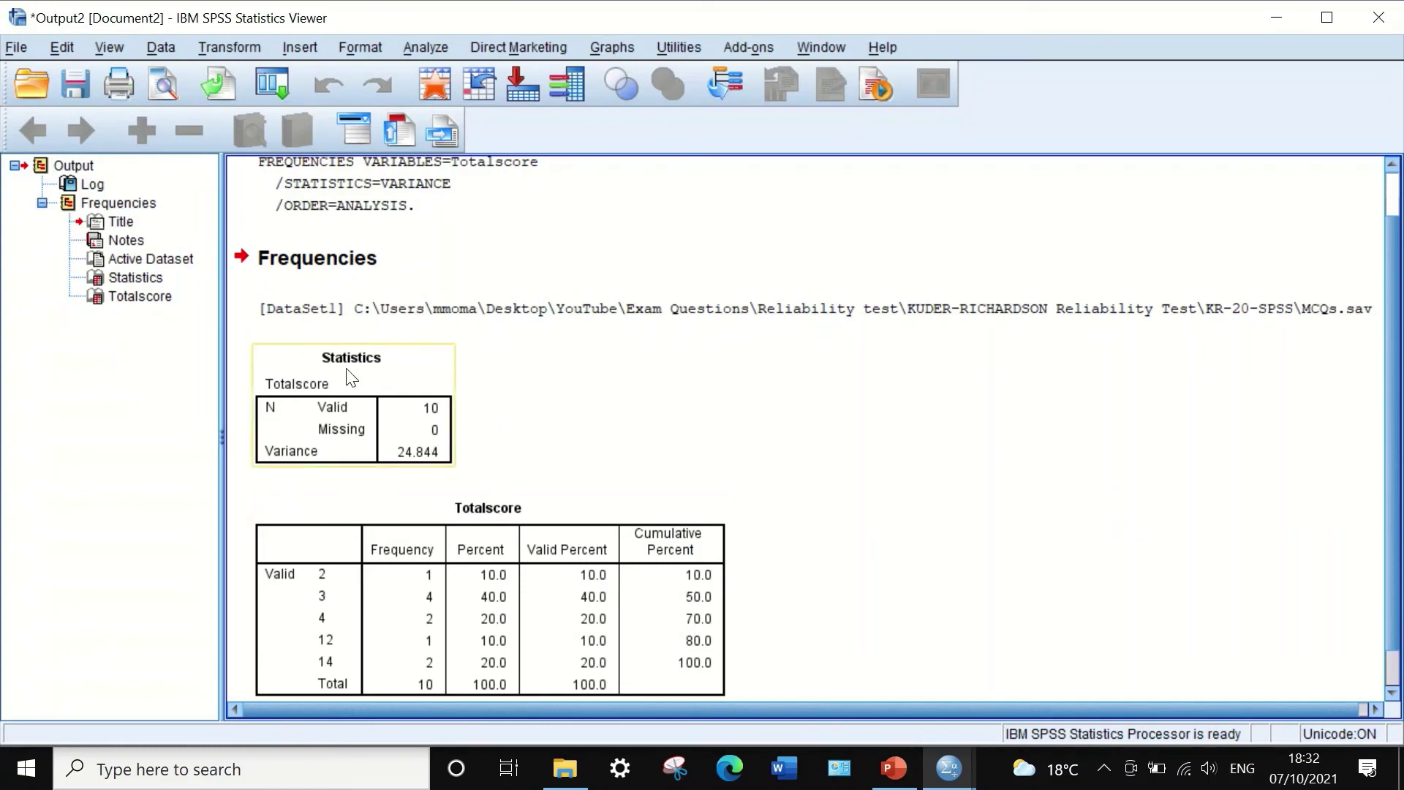
Copy the variance value of Totalscore from the Statistics table in the output.
scroll(415, 388, "down", 1)
scroll(414, 389, "up", 2)
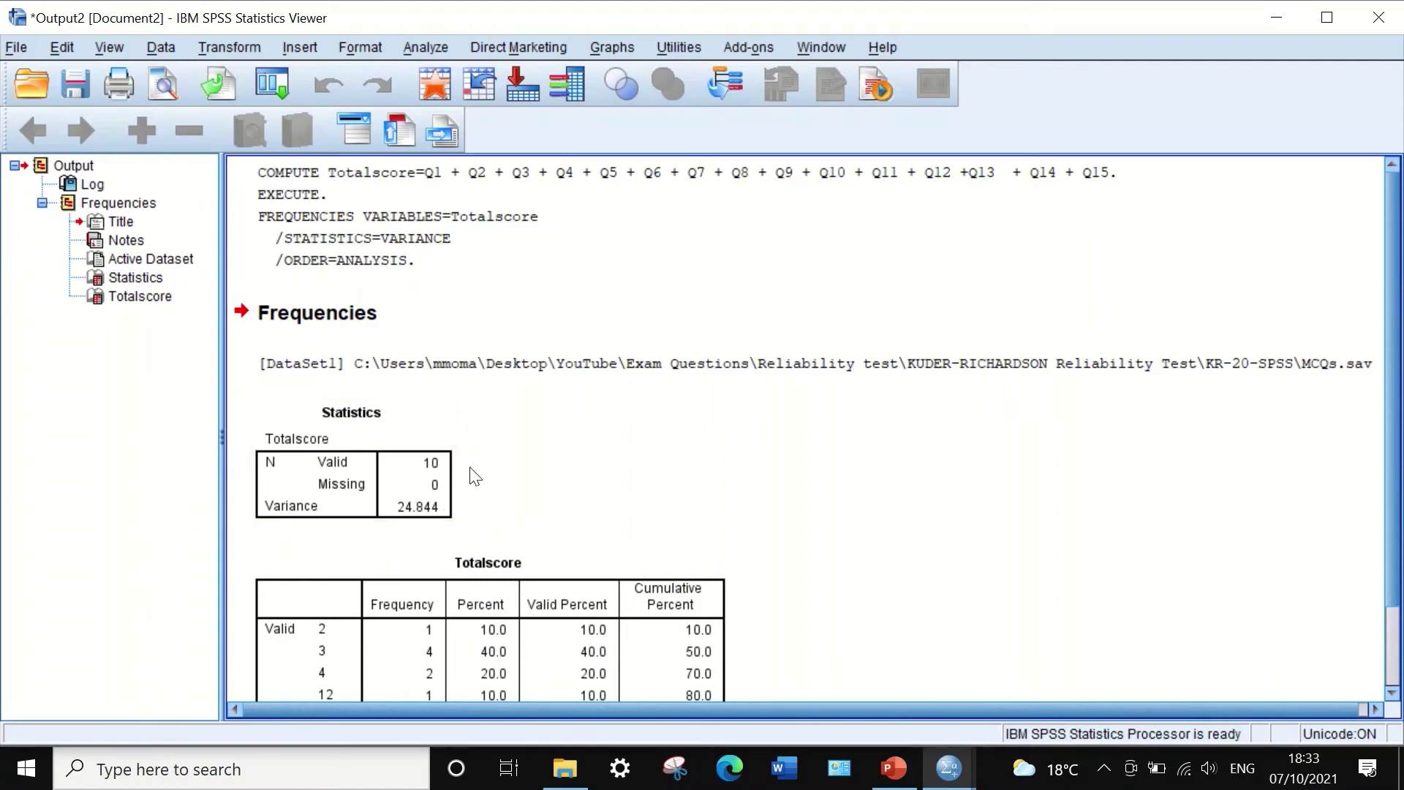
left_click(401, 518)
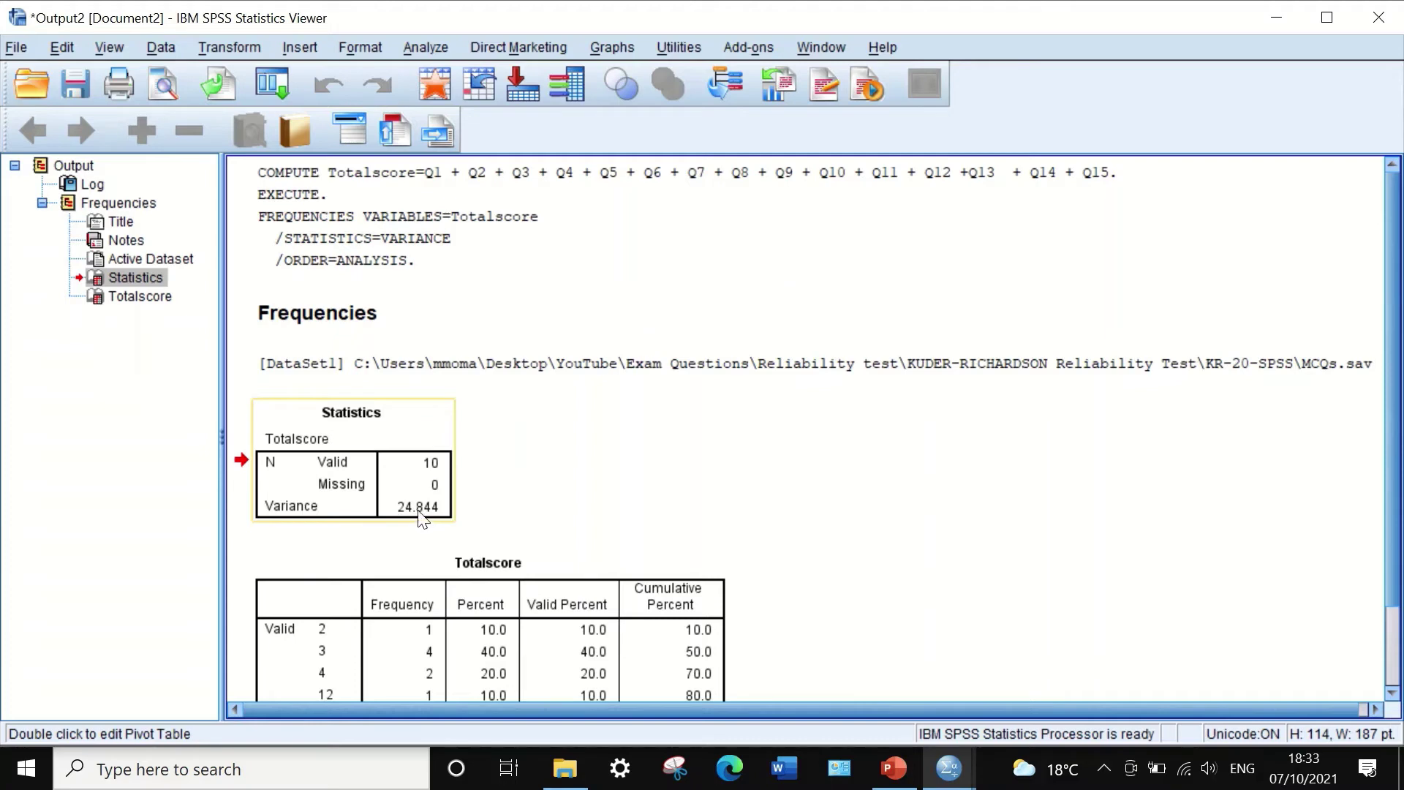
left_click(418, 510)
double_click(419, 513)
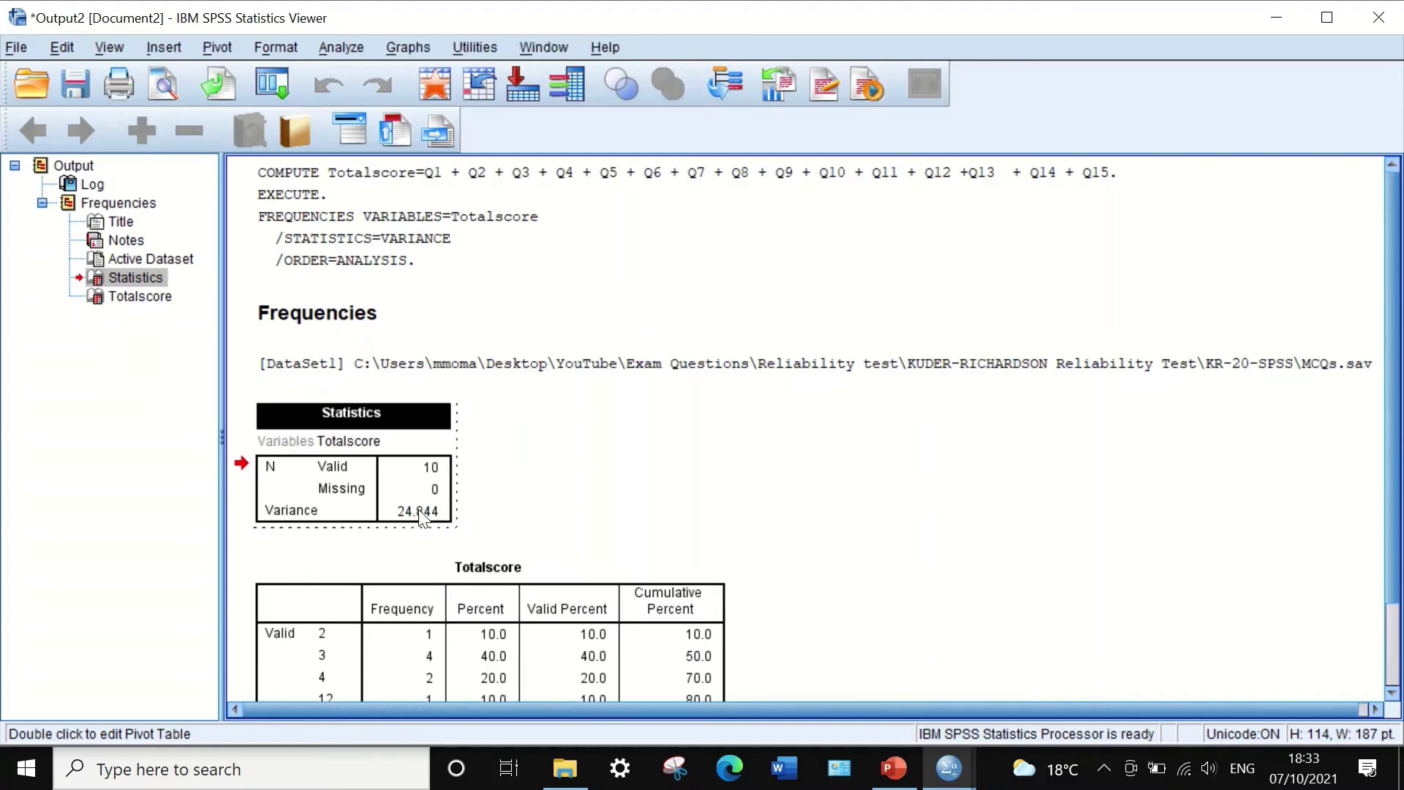
left_click(412, 518)
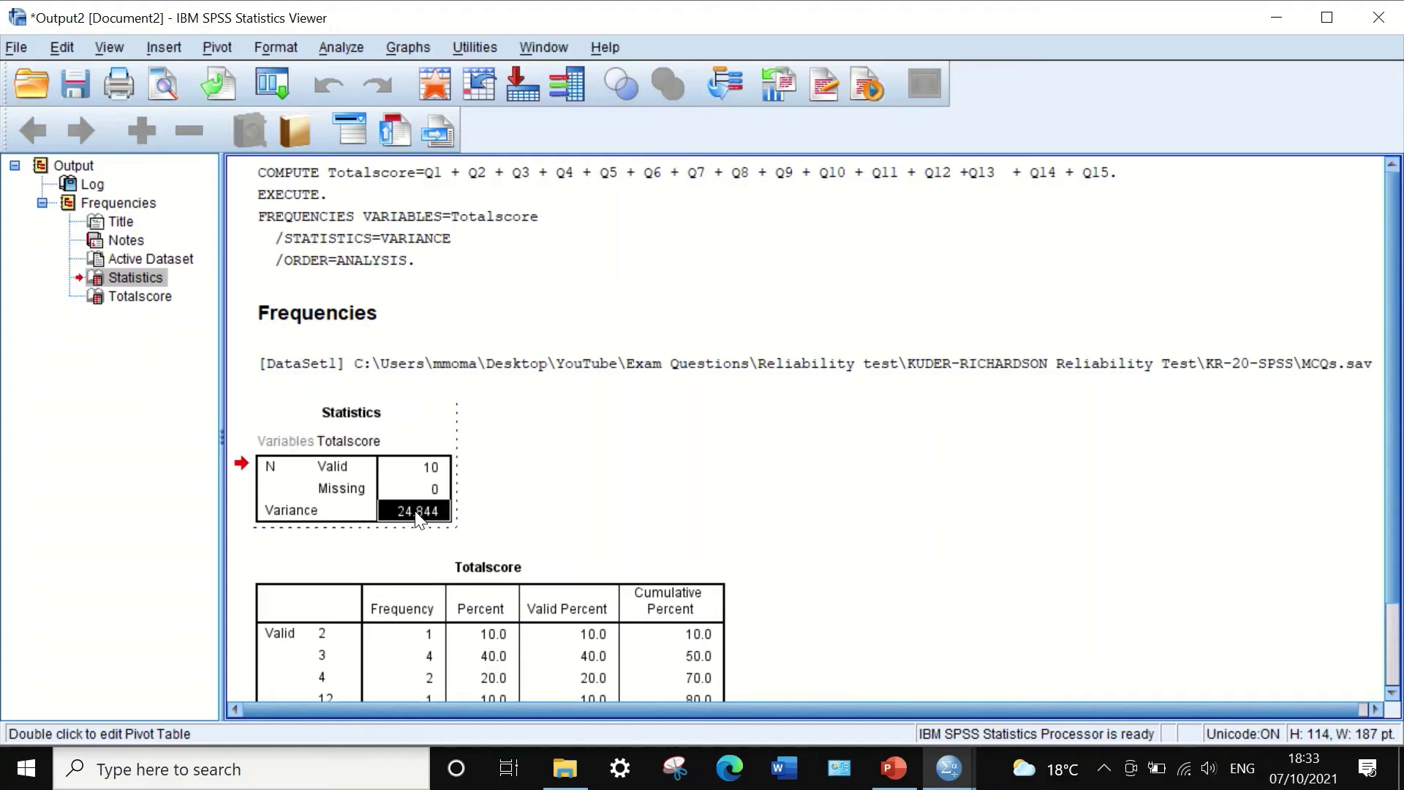
right_click(415, 511)
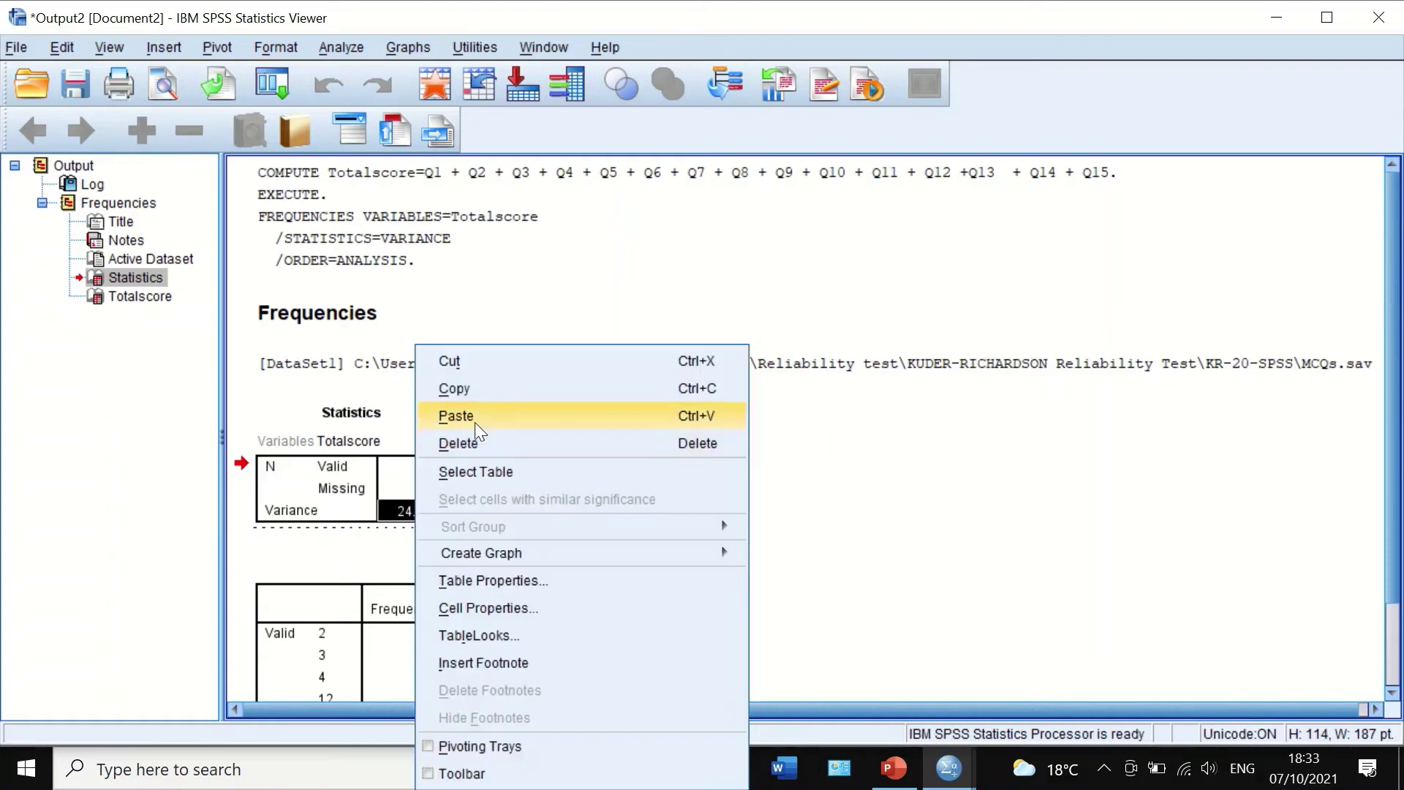
left_click(475, 395)
Switch to PowerPoint and paste the variance 24.844 as text only into the empty denominator inside the second KR-20 formula's parentheses.
left_click(892, 768)
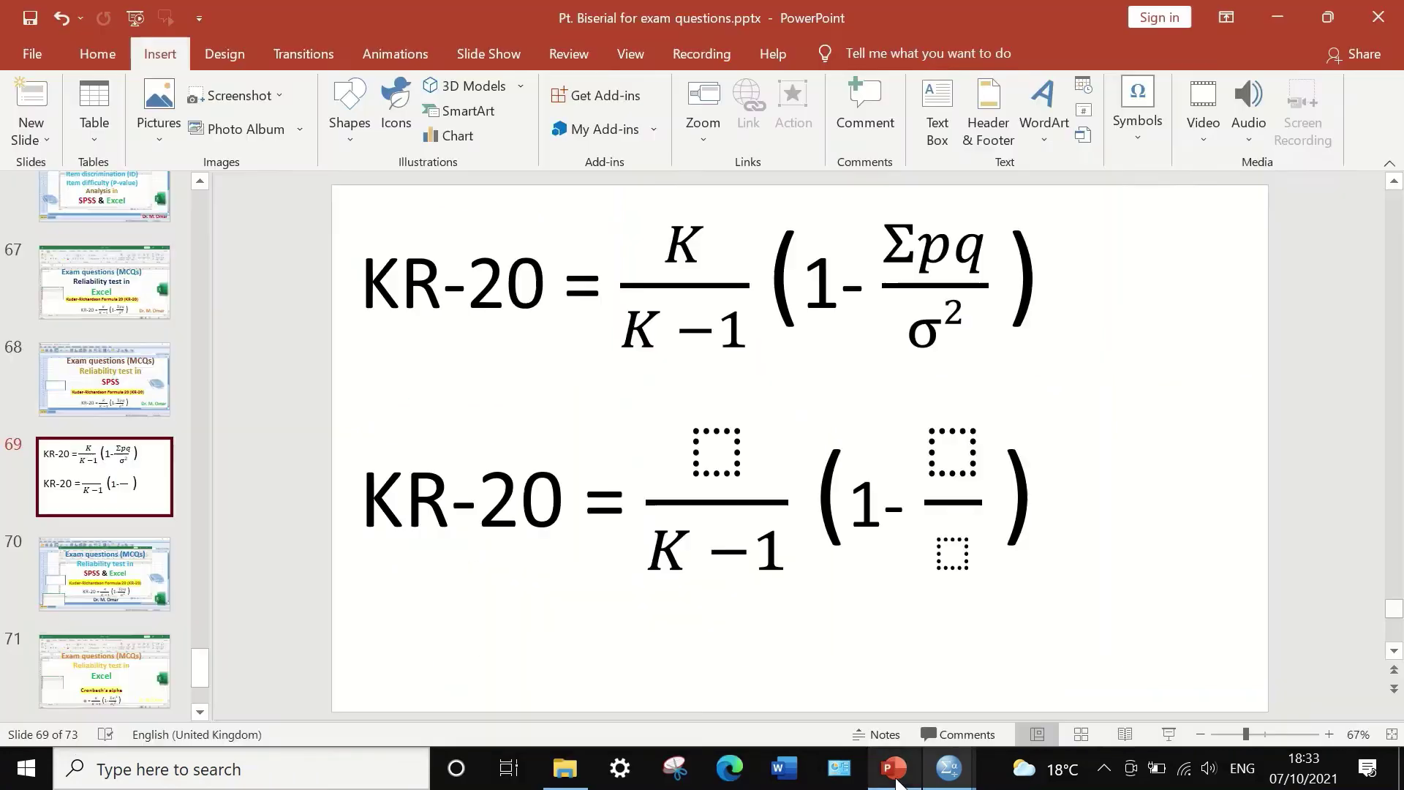
left_click(949, 557)
right_click(949, 554)
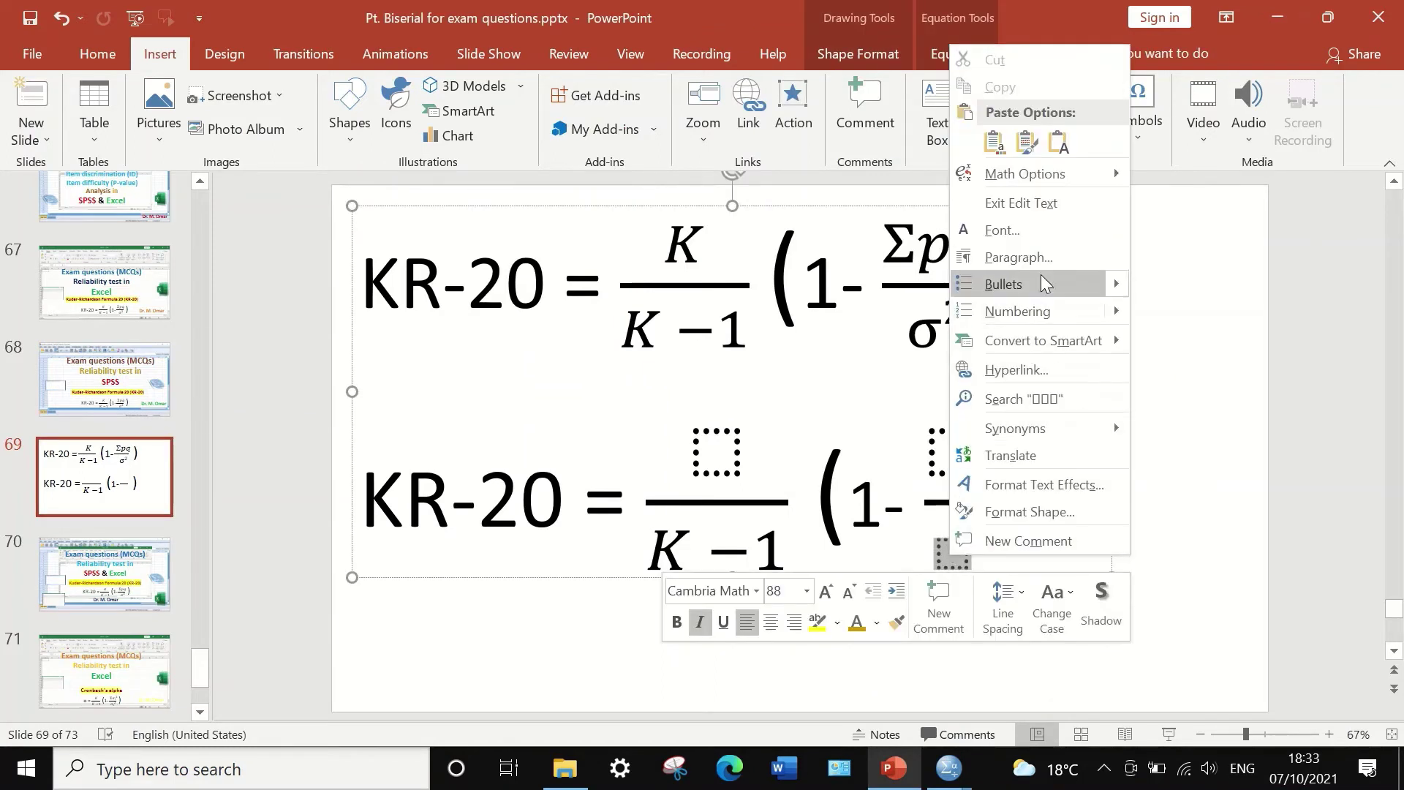
left_click(1061, 146)
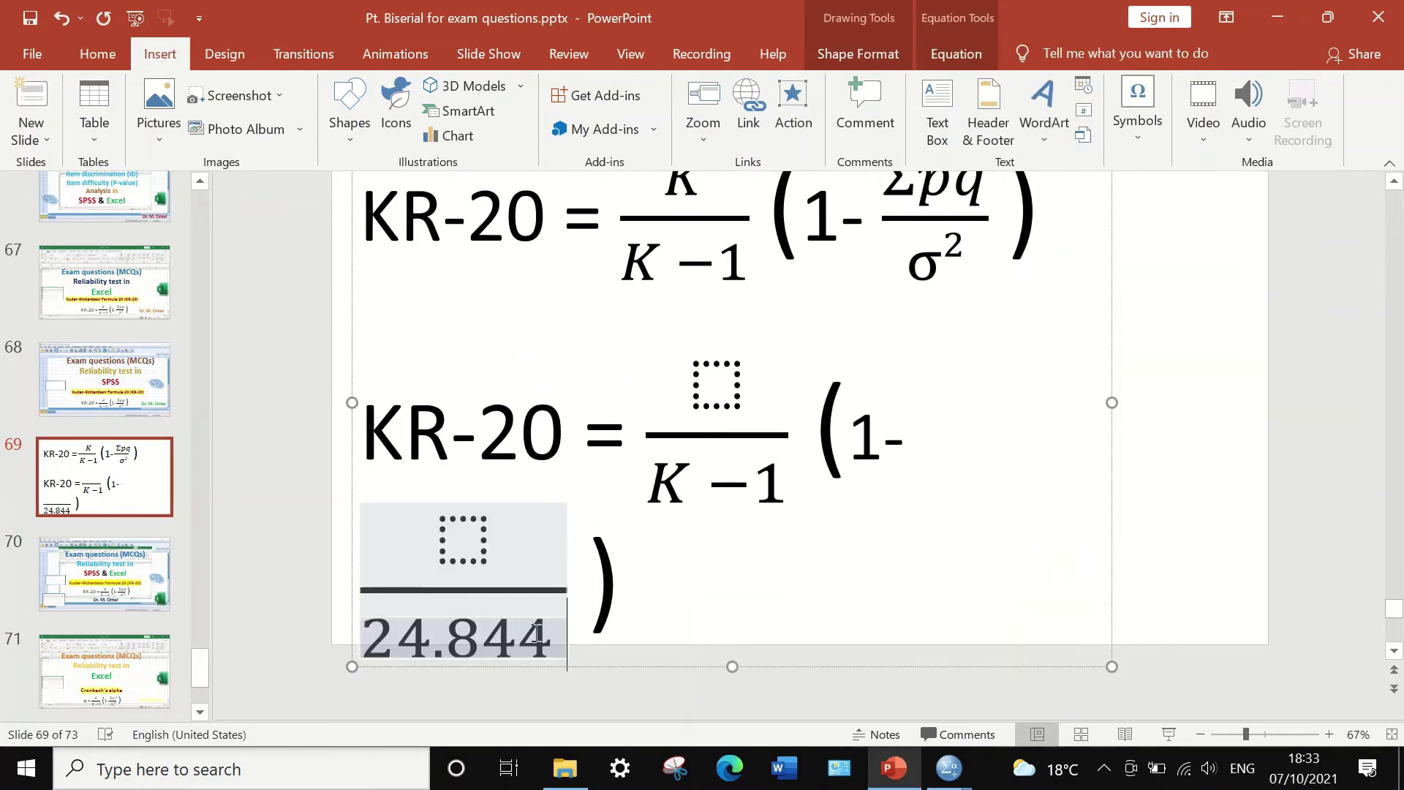
Reduce the font size of the denominator 24.844 in the second KR-20 formula to 40.
left_click_drag(552, 634, 361, 635)
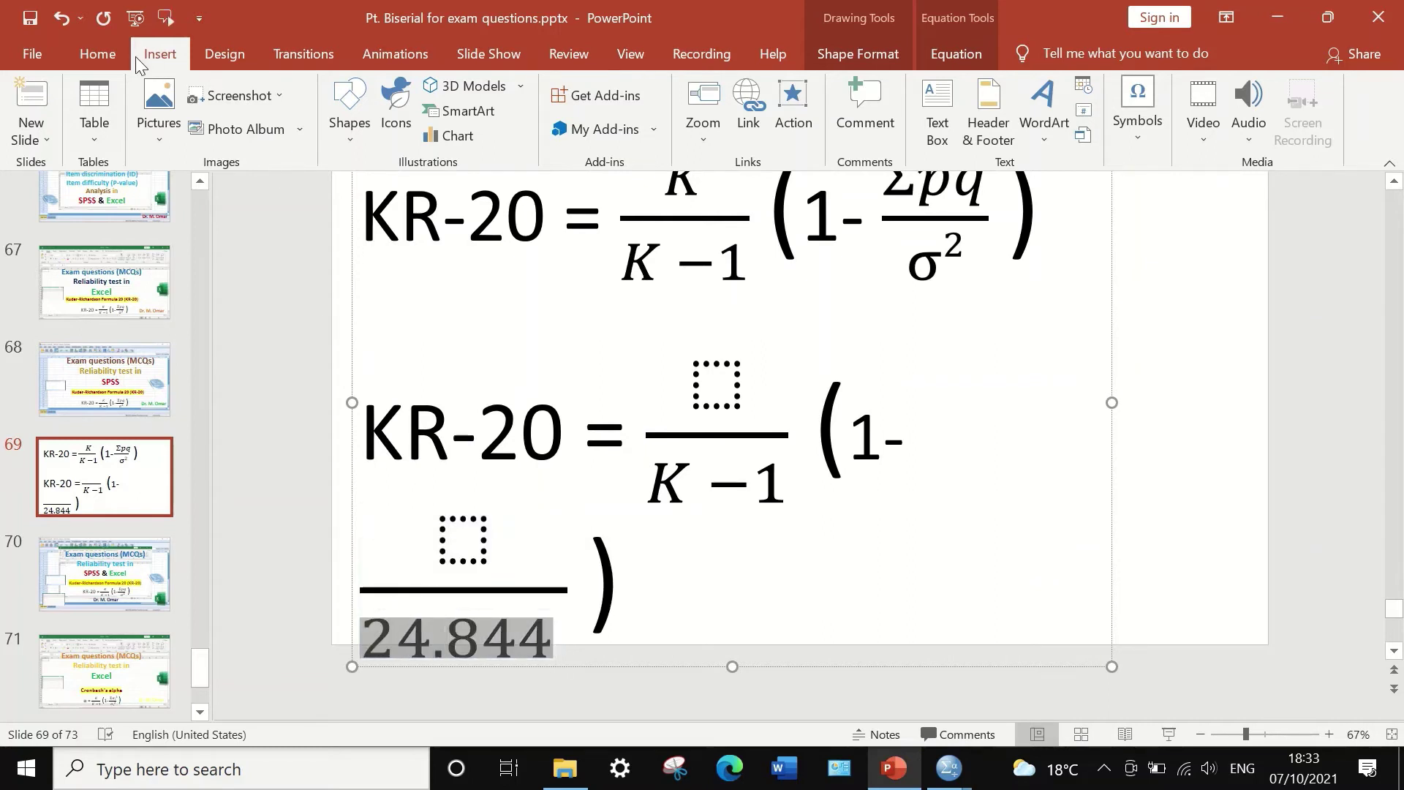
left_click(96, 53)
left_click(511, 99)
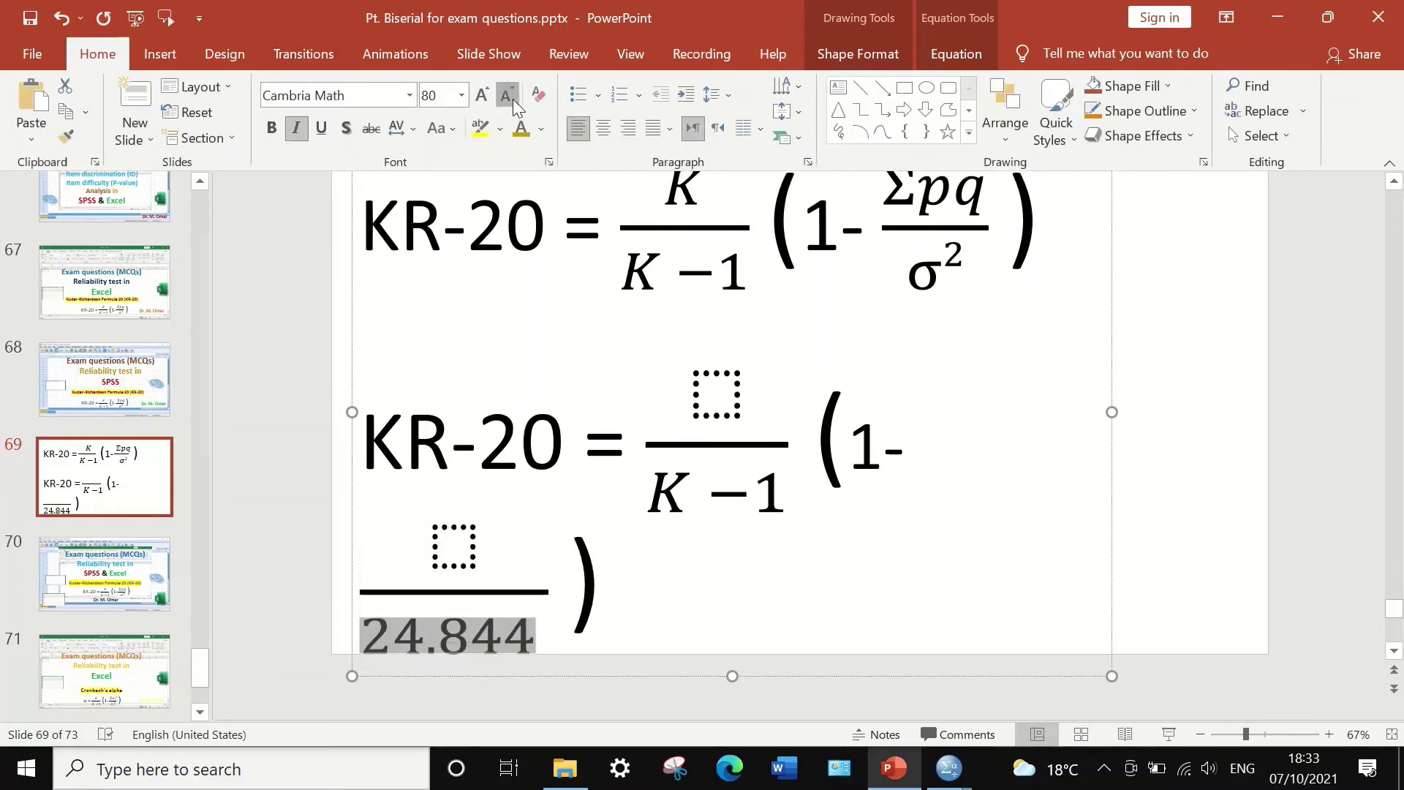
left_click(507, 99)
left_click(504, 99)
left_click(500, 100)
left_click(500, 99)
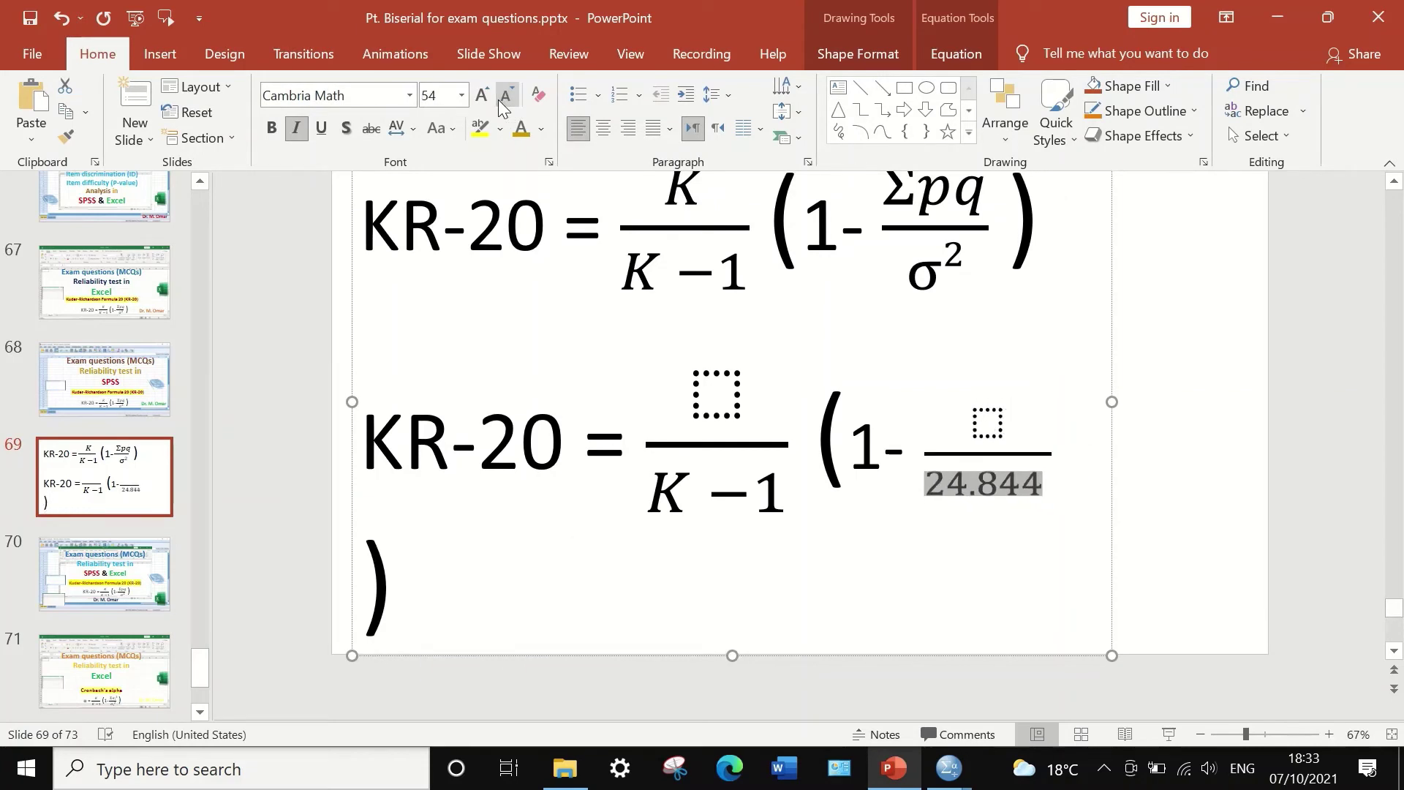
left_click(499, 99)
left_click(499, 100)
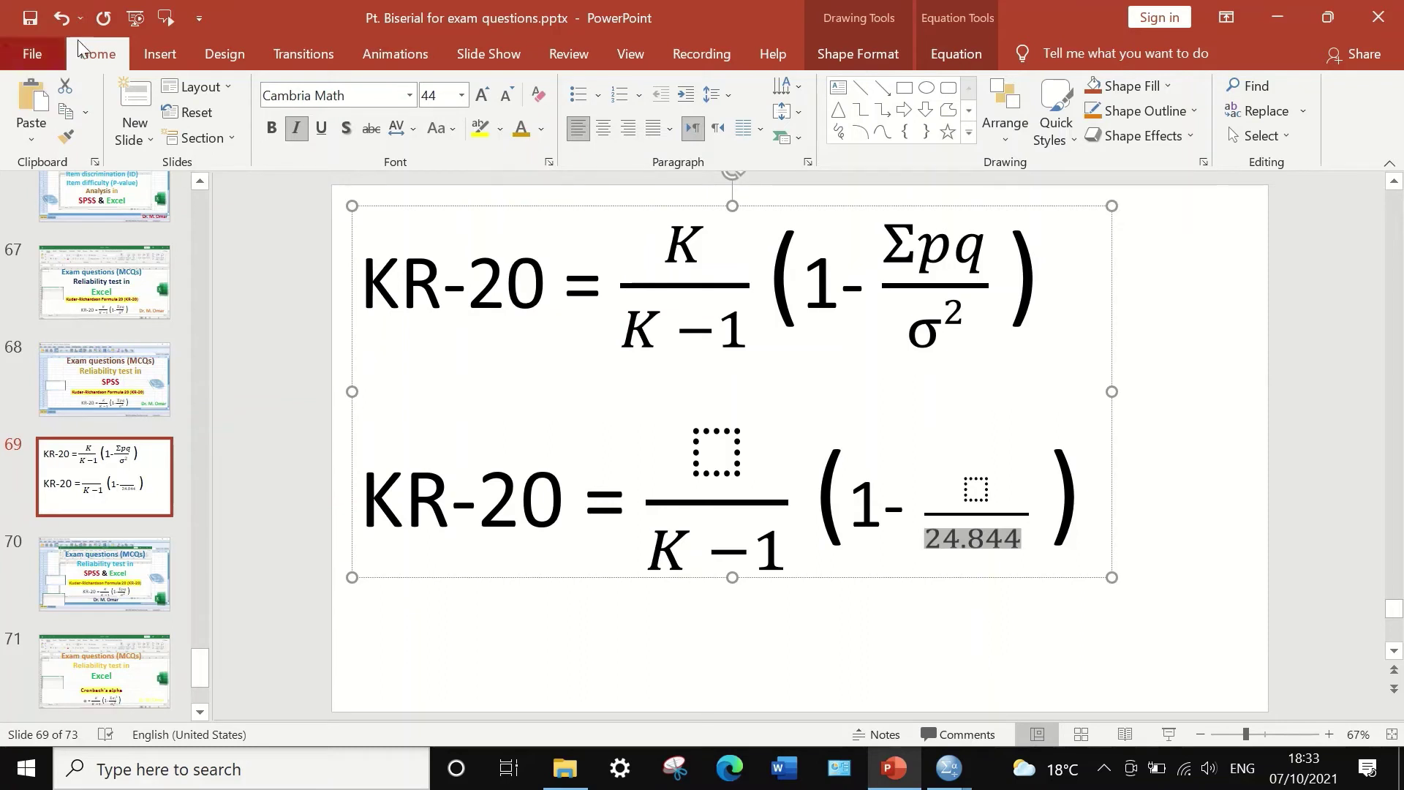
left_click(504, 100)
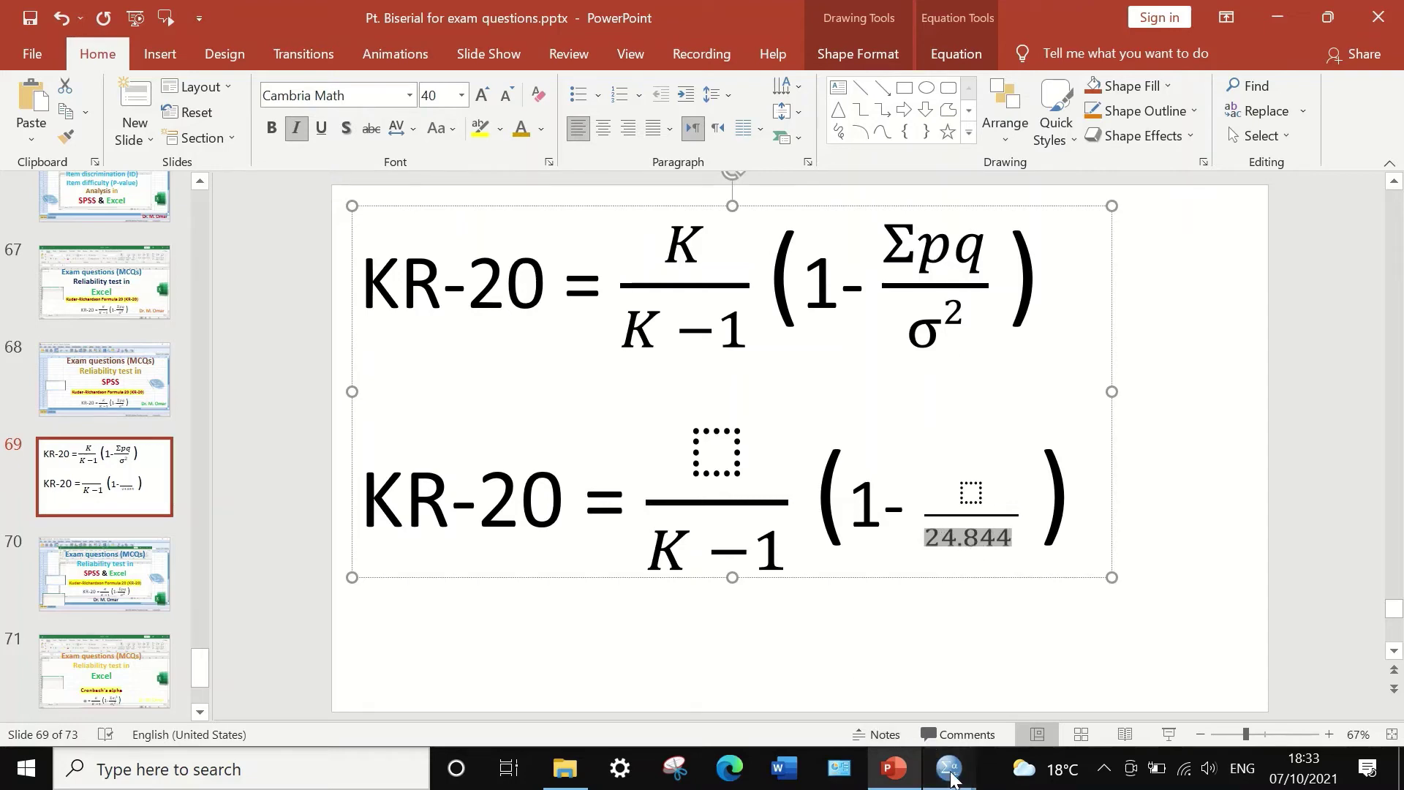
Switch to the MCQs data in SPSS Statistics and transpose all variables, Q1 to Q15 plus Totalscore, without a name variable.
mouse_move(949, 768)
left_click(881, 684)
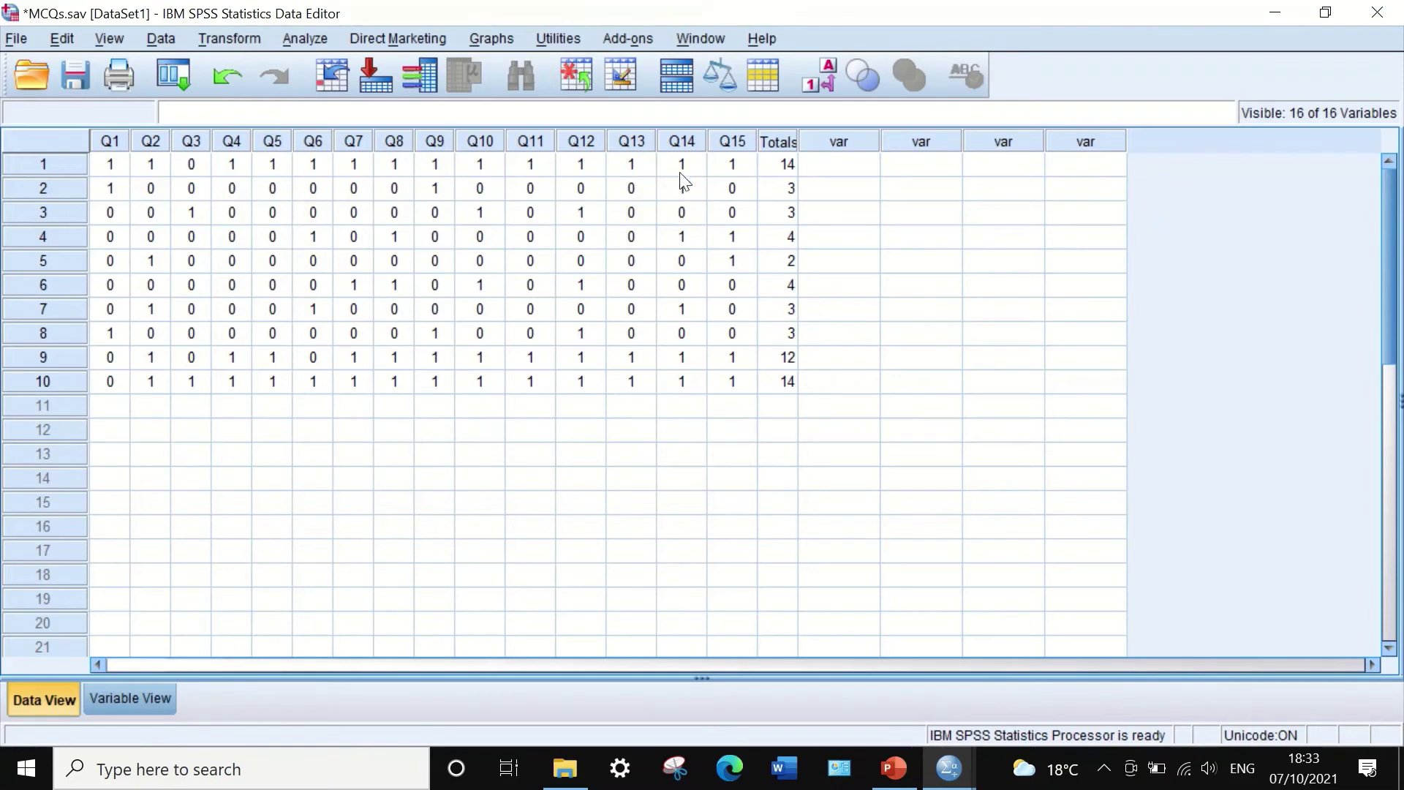
left_click(162, 40)
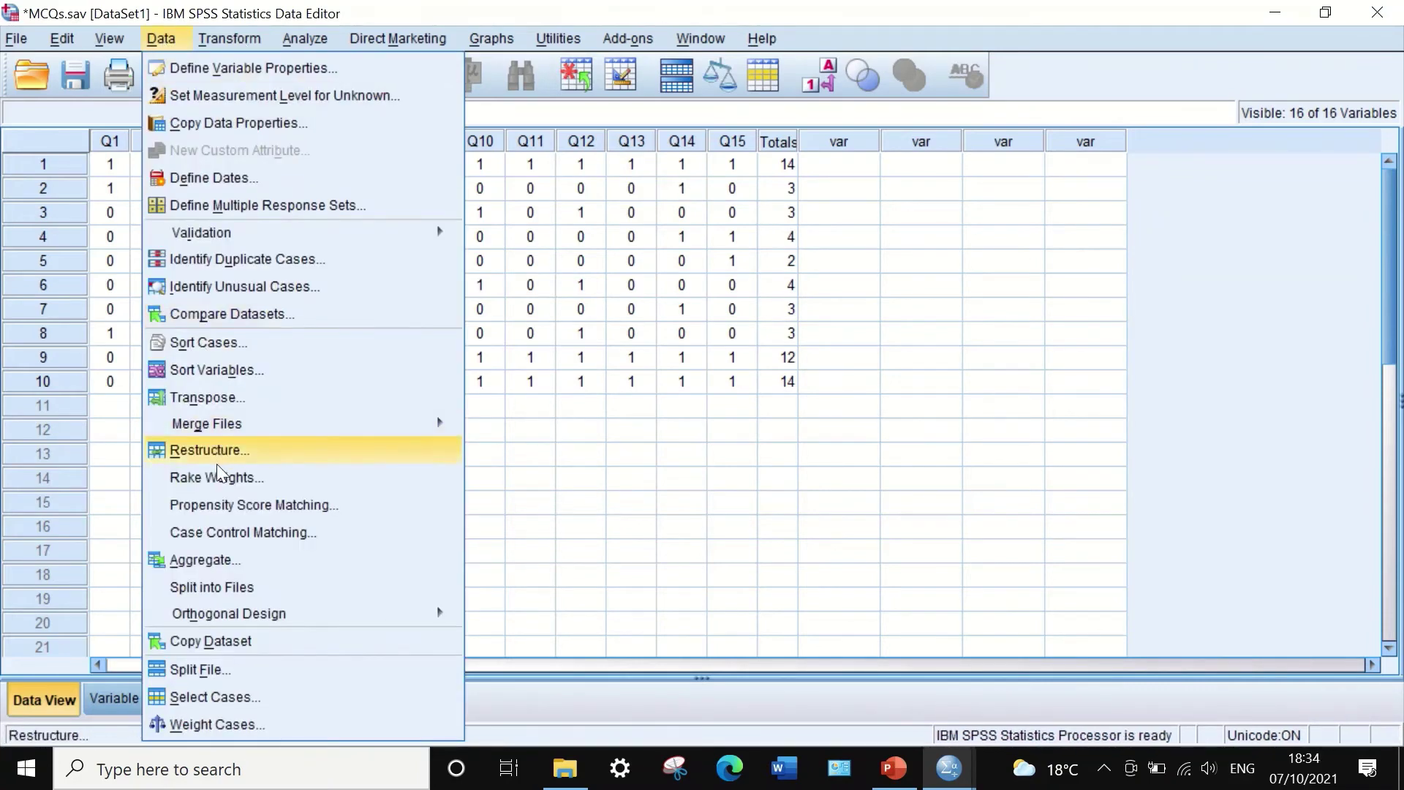
left_click(227, 395)
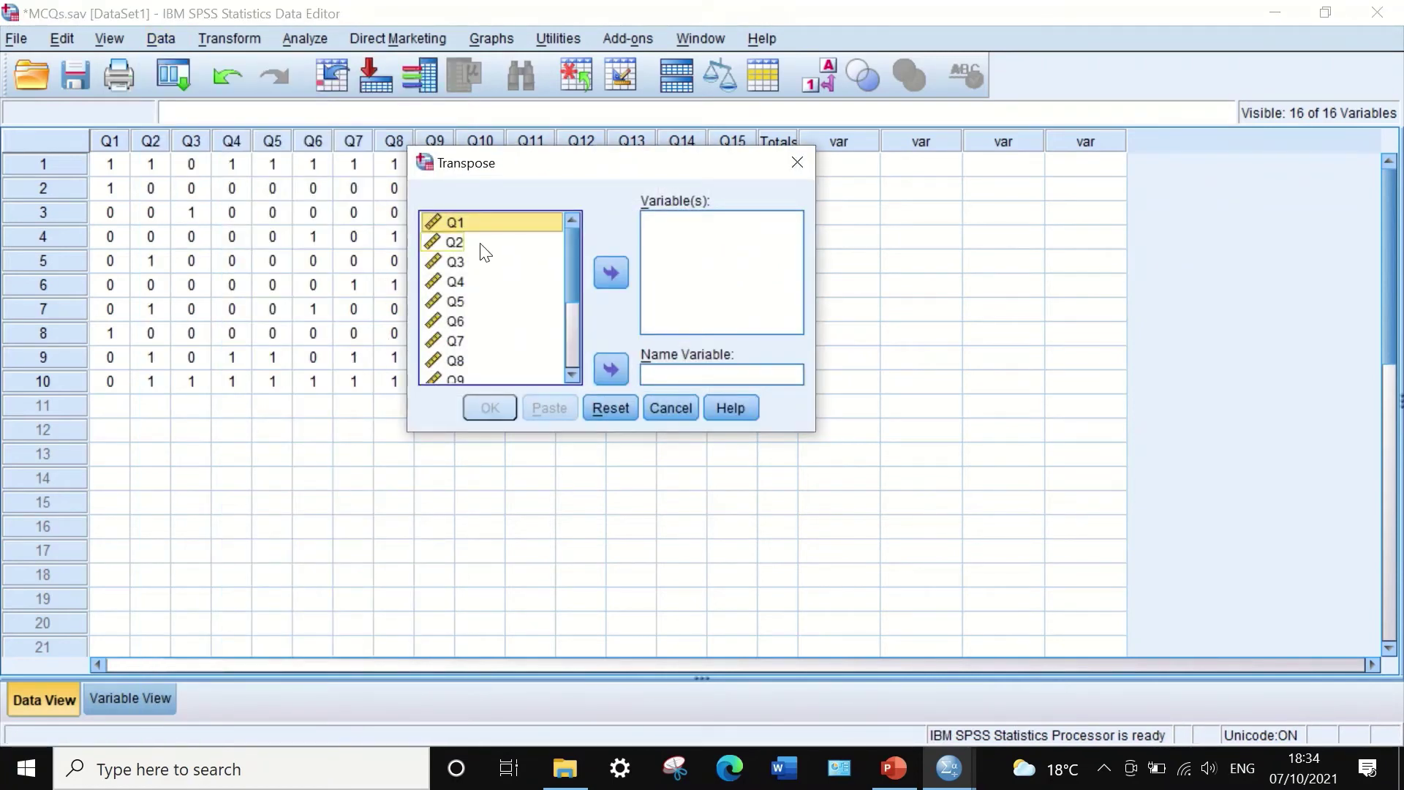
key("ctrl+a")
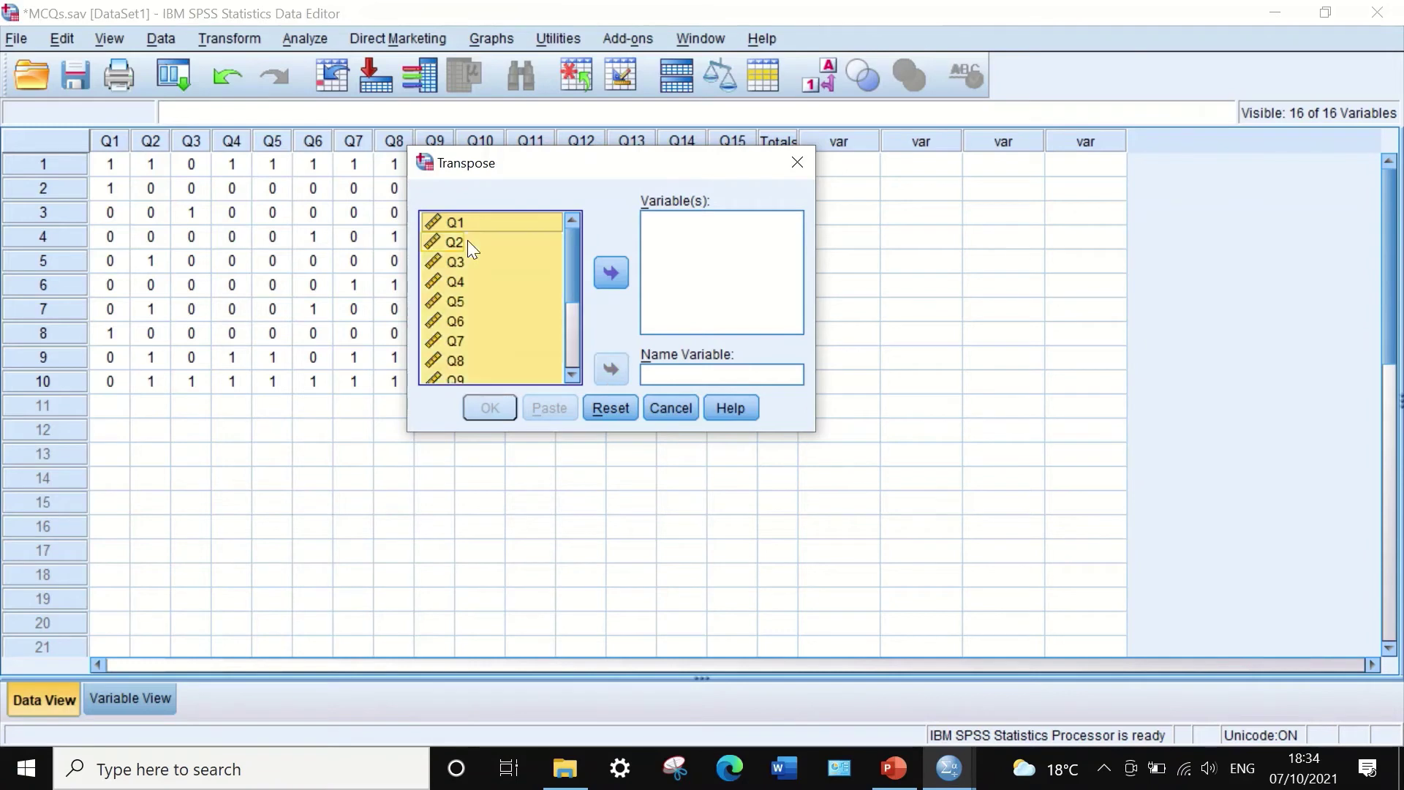
left_click(602, 270)
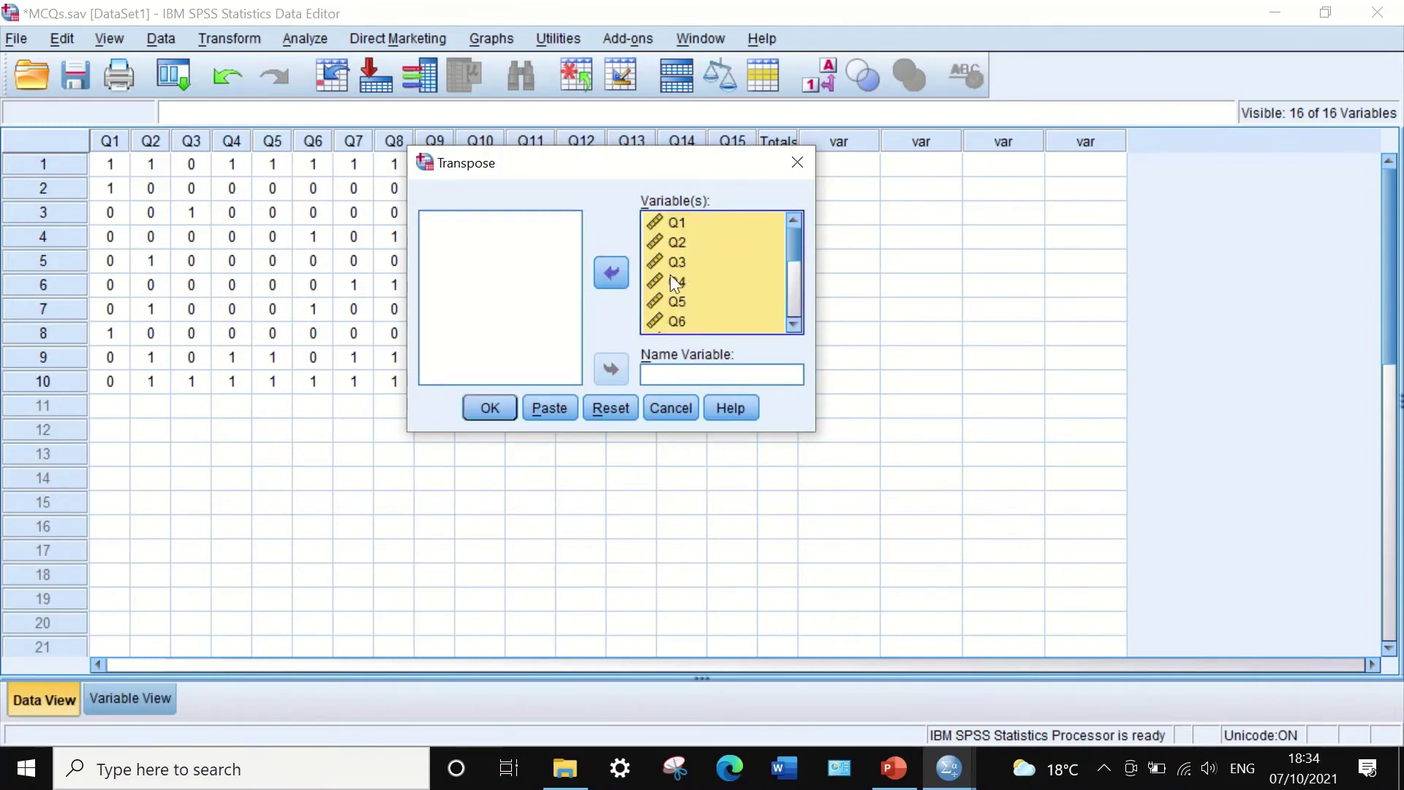
left_click_drag(796, 247, 795, 287)
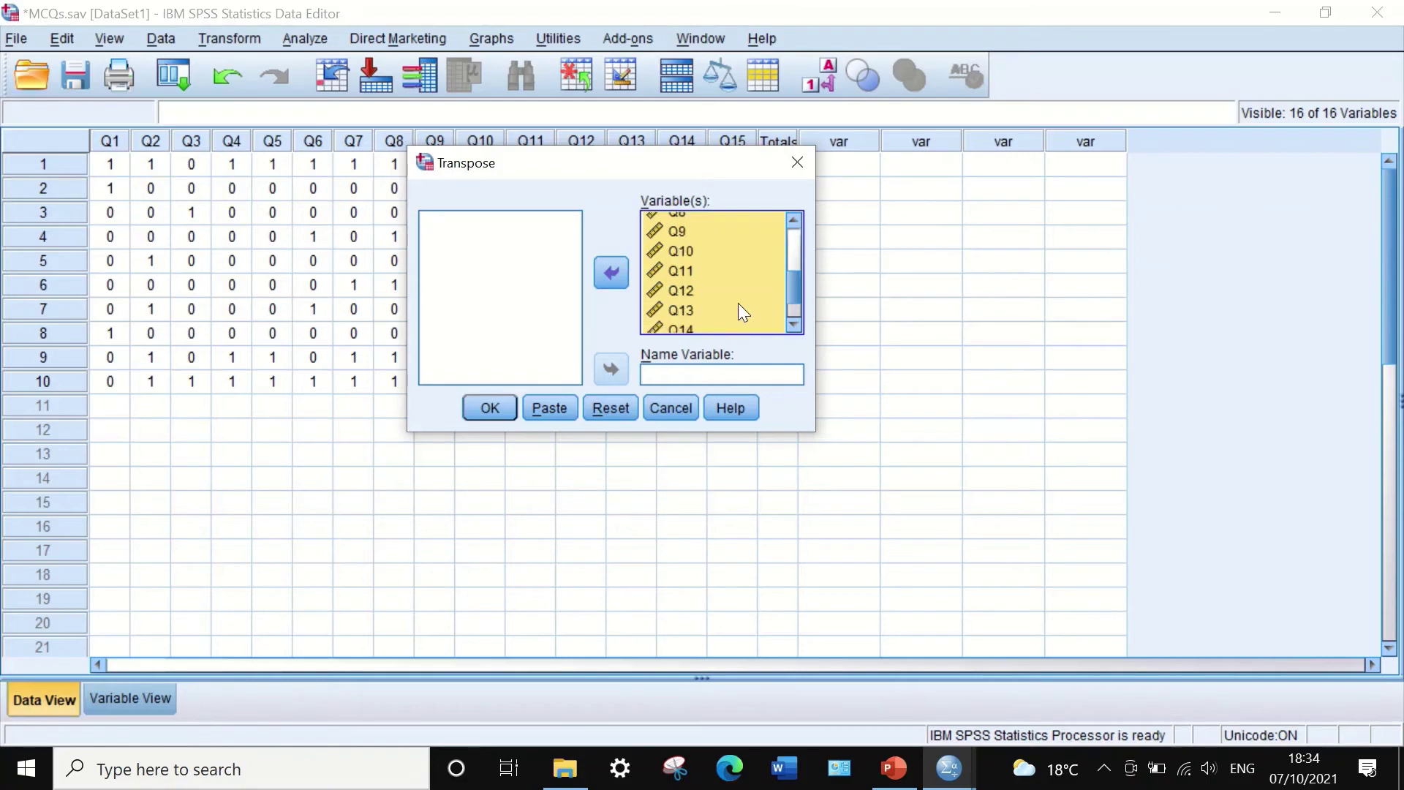
left_click(474, 411)
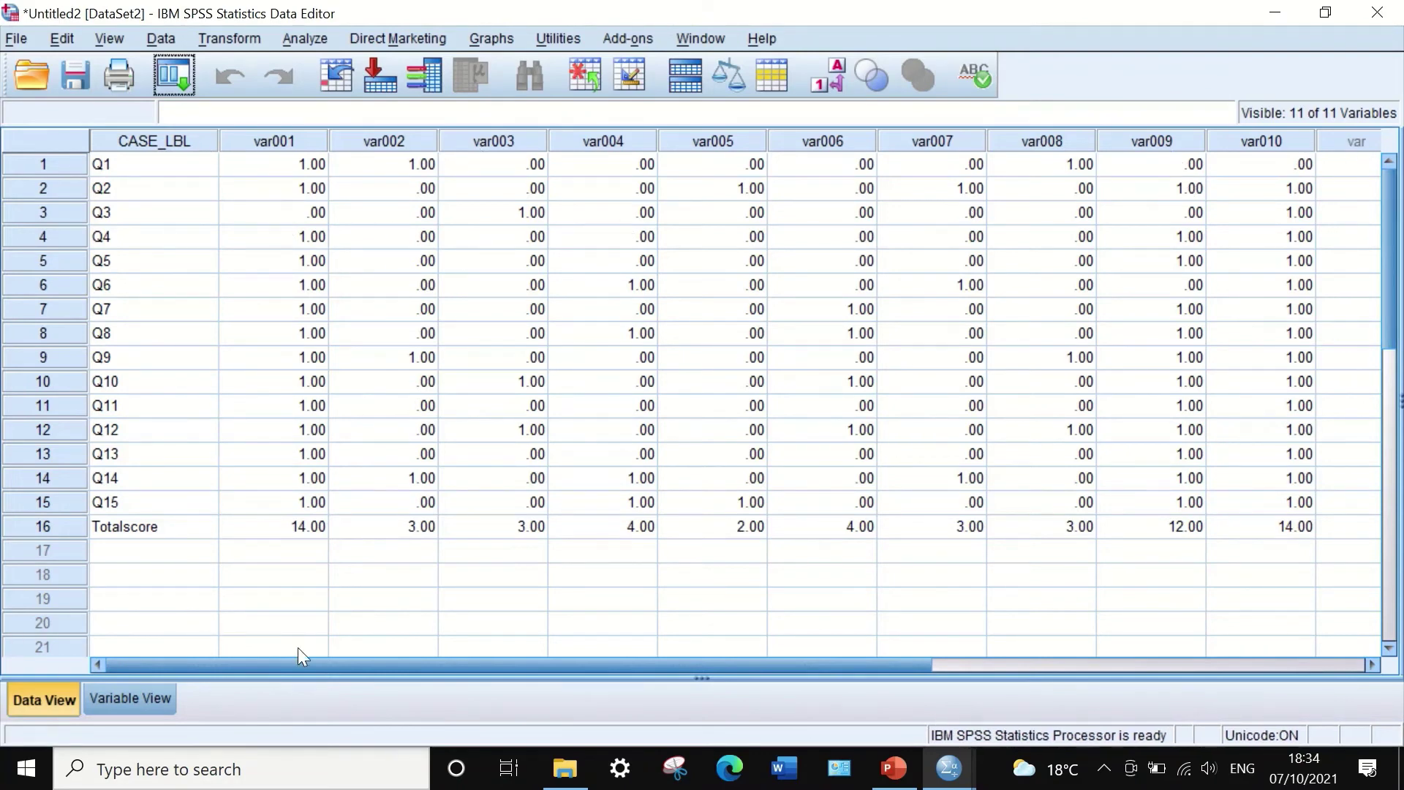
In the transposed dataset's variable definitions, set the decimals of var001 to 0 and apply that to var002 through var010.
left_click(134, 698)
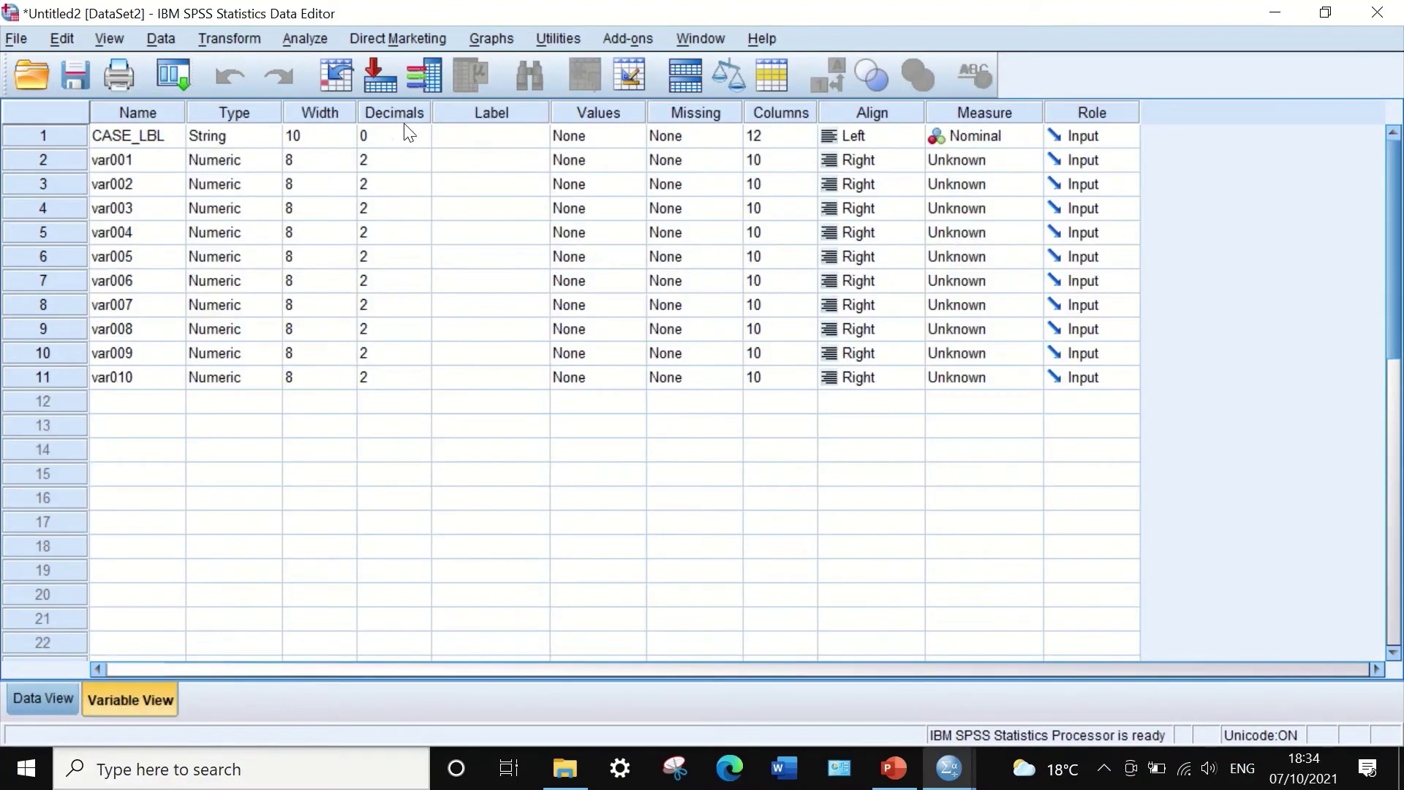
left_click(397, 159)
left_click(421, 164)
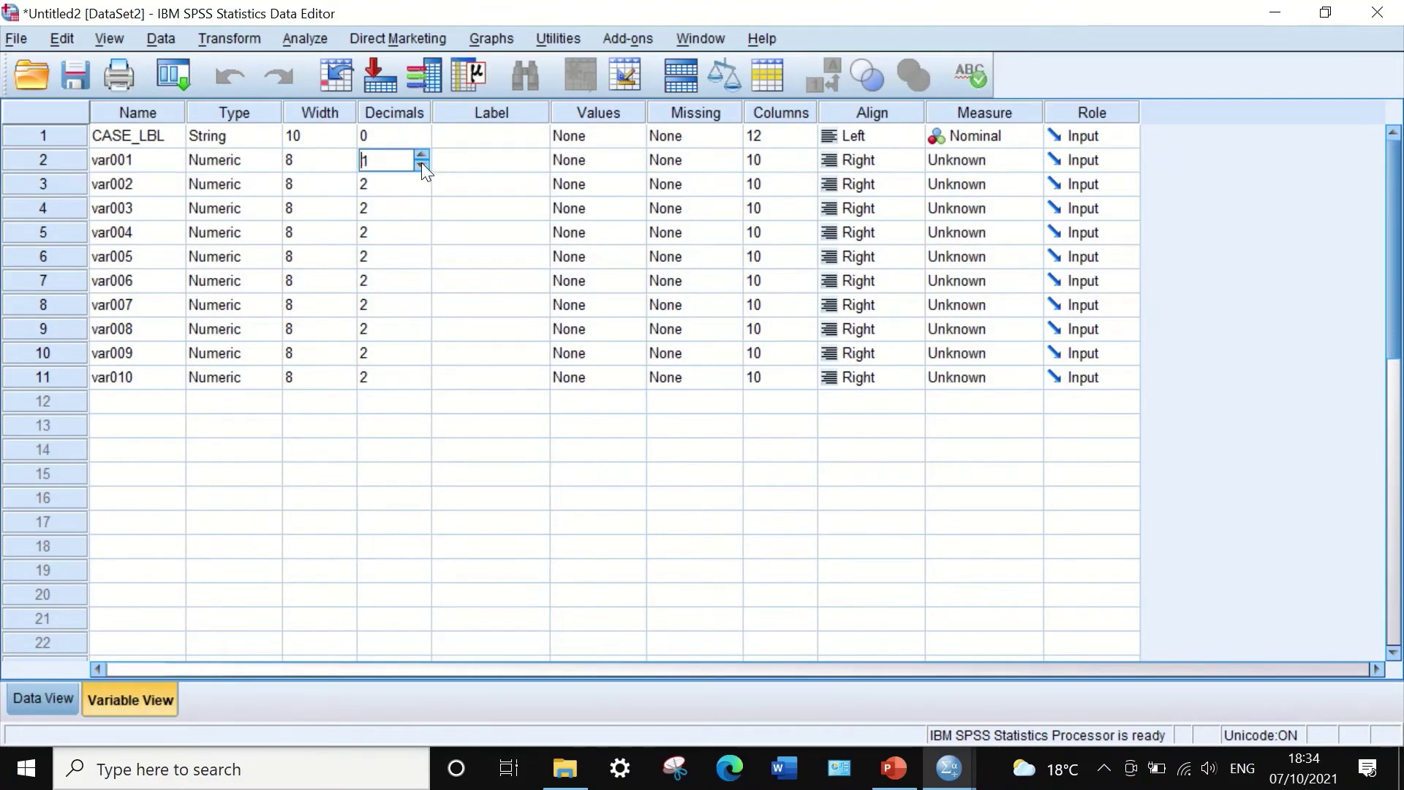
left_click(421, 165)
left_click(368, 136)
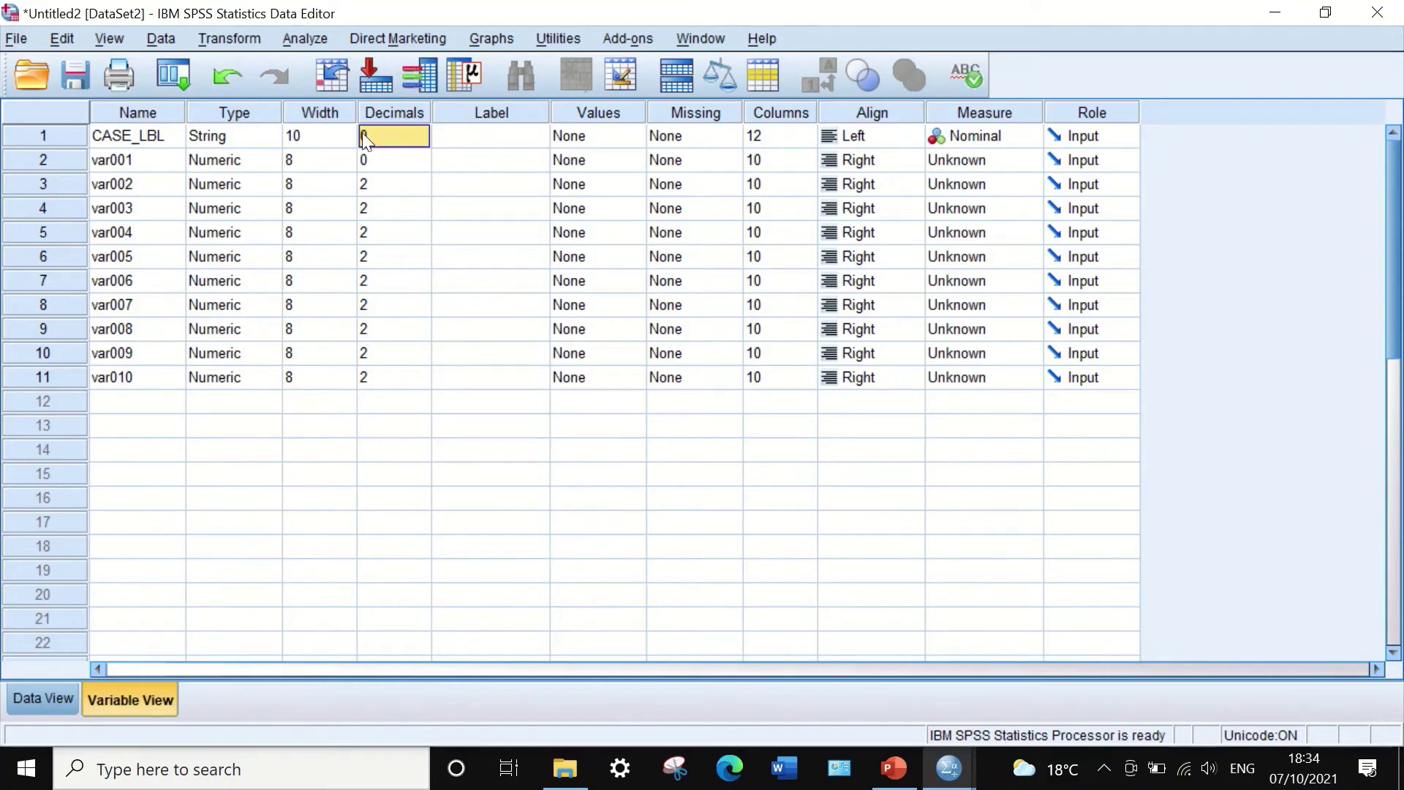
left_click_drag(399, 160, 367, 375)
right_click(406, 256)
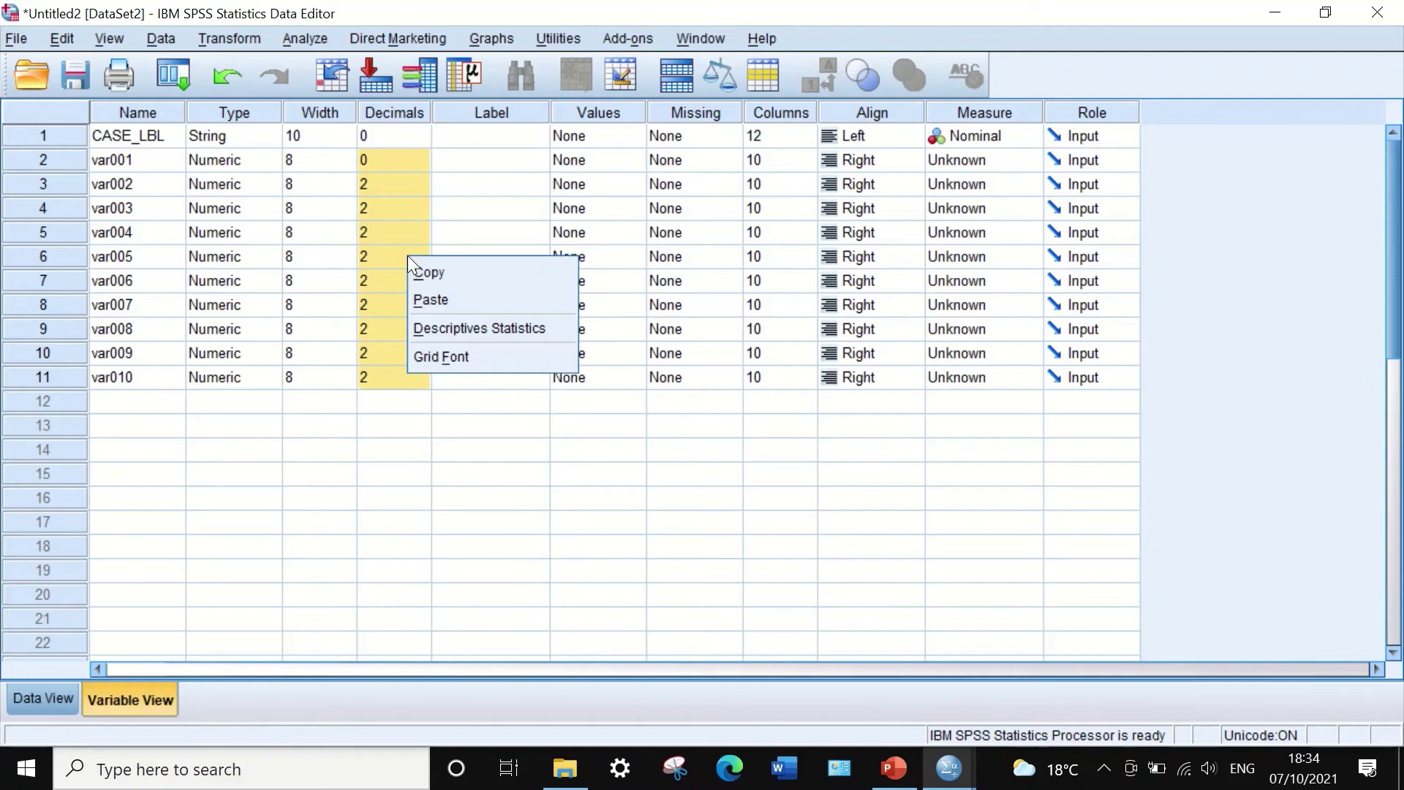
left_click(432, 294)
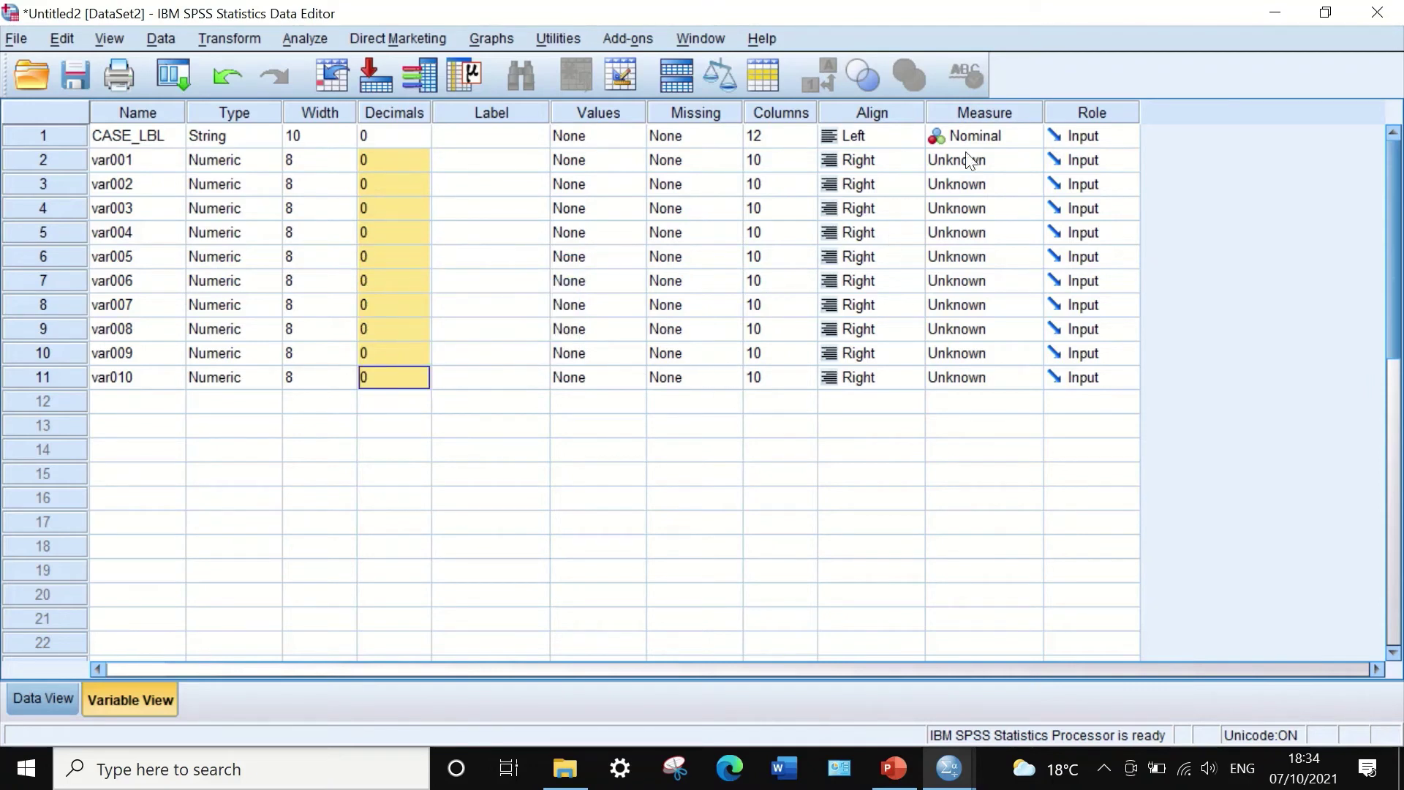
Set the alignment of CASE_LBL to Center and copy that alignment to var002.
left_click(881, 139)
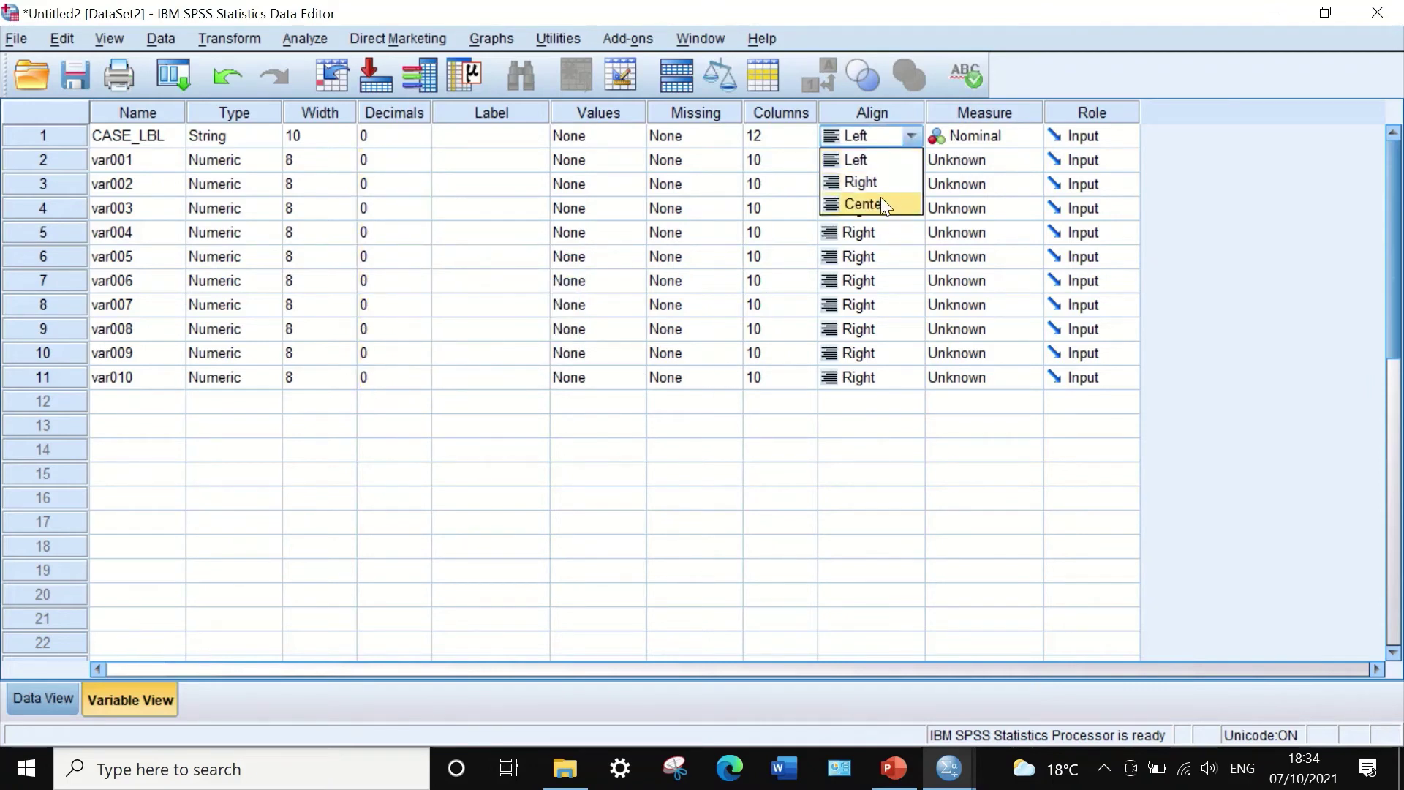
left_click(880, 197)
left_click(878, 155)
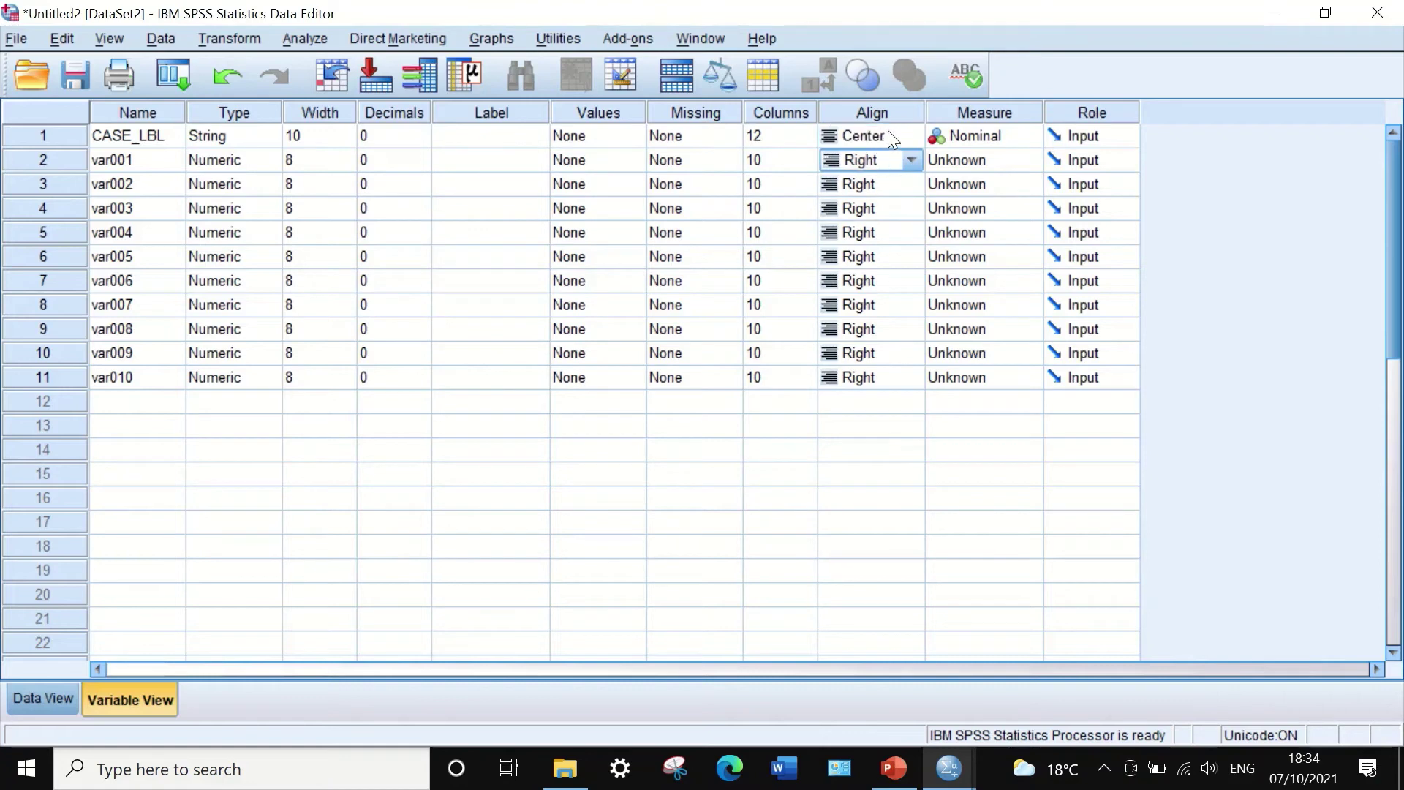
right_click(857, 136)
left_click(865, 149)
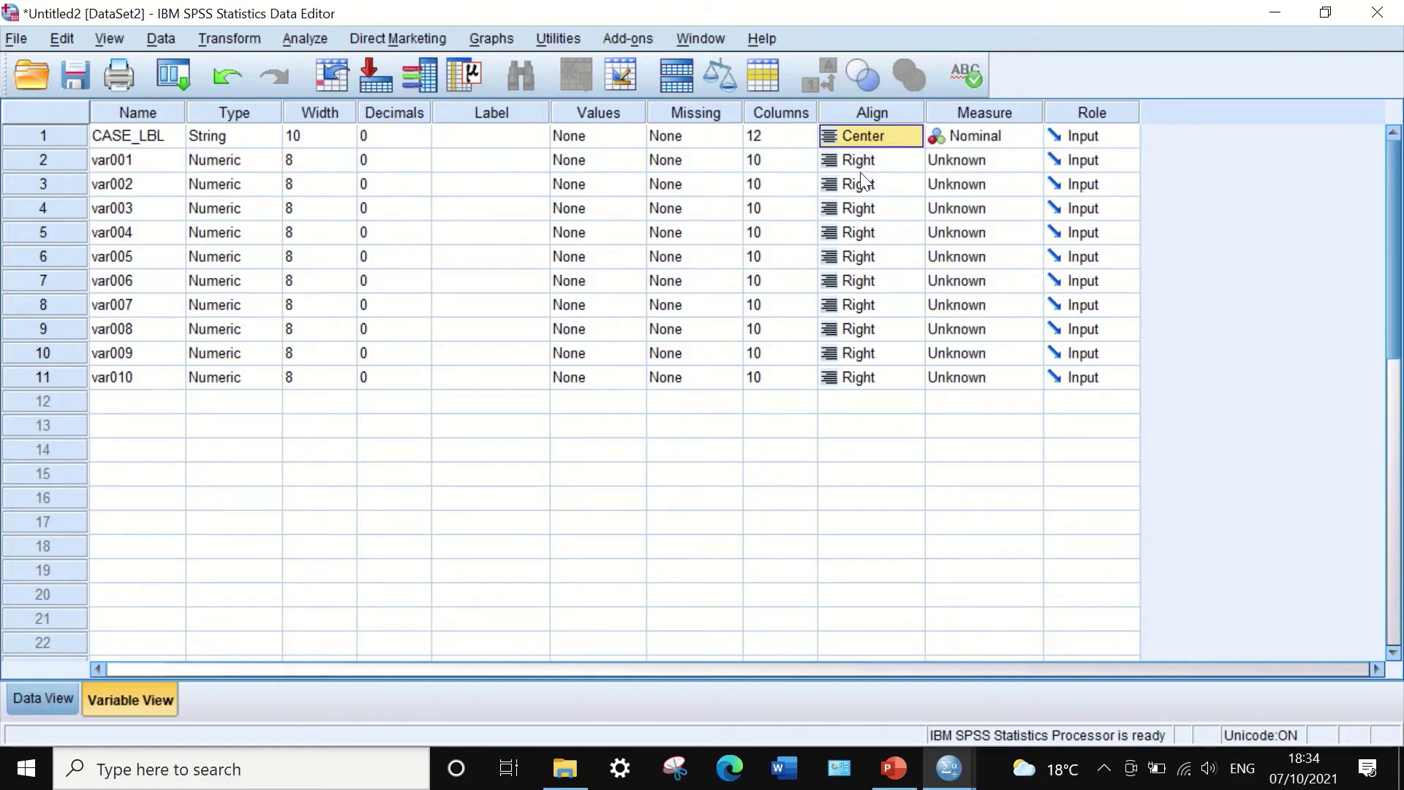
left_click(862, 166)
left_click_drag(861, 169, 889, 382)
right_click(861, 187)
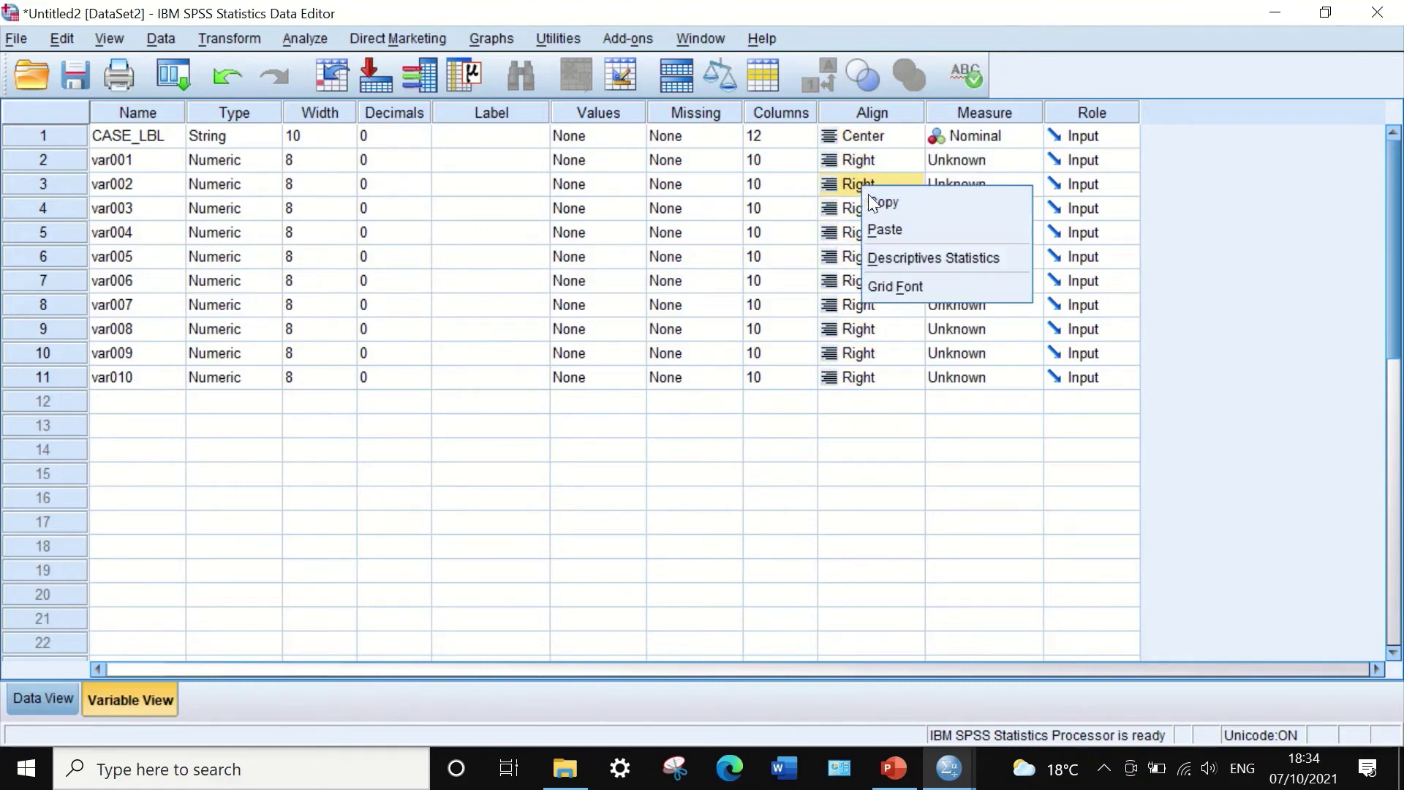
left_click(888, 230)
Copy the Center alignment of var002 to var003 through var010 and to var001.
left_click(876, 161)
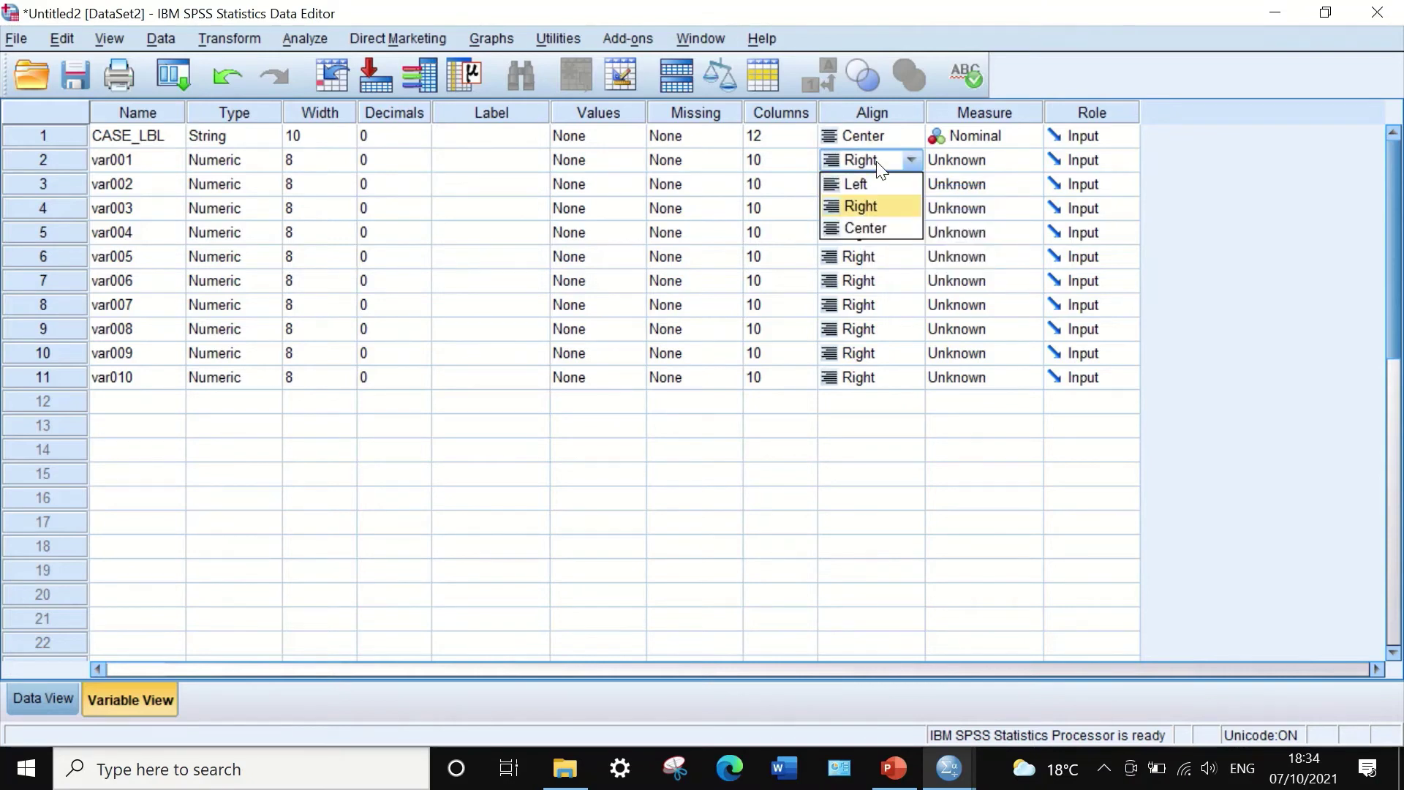
left_click(864, 137)
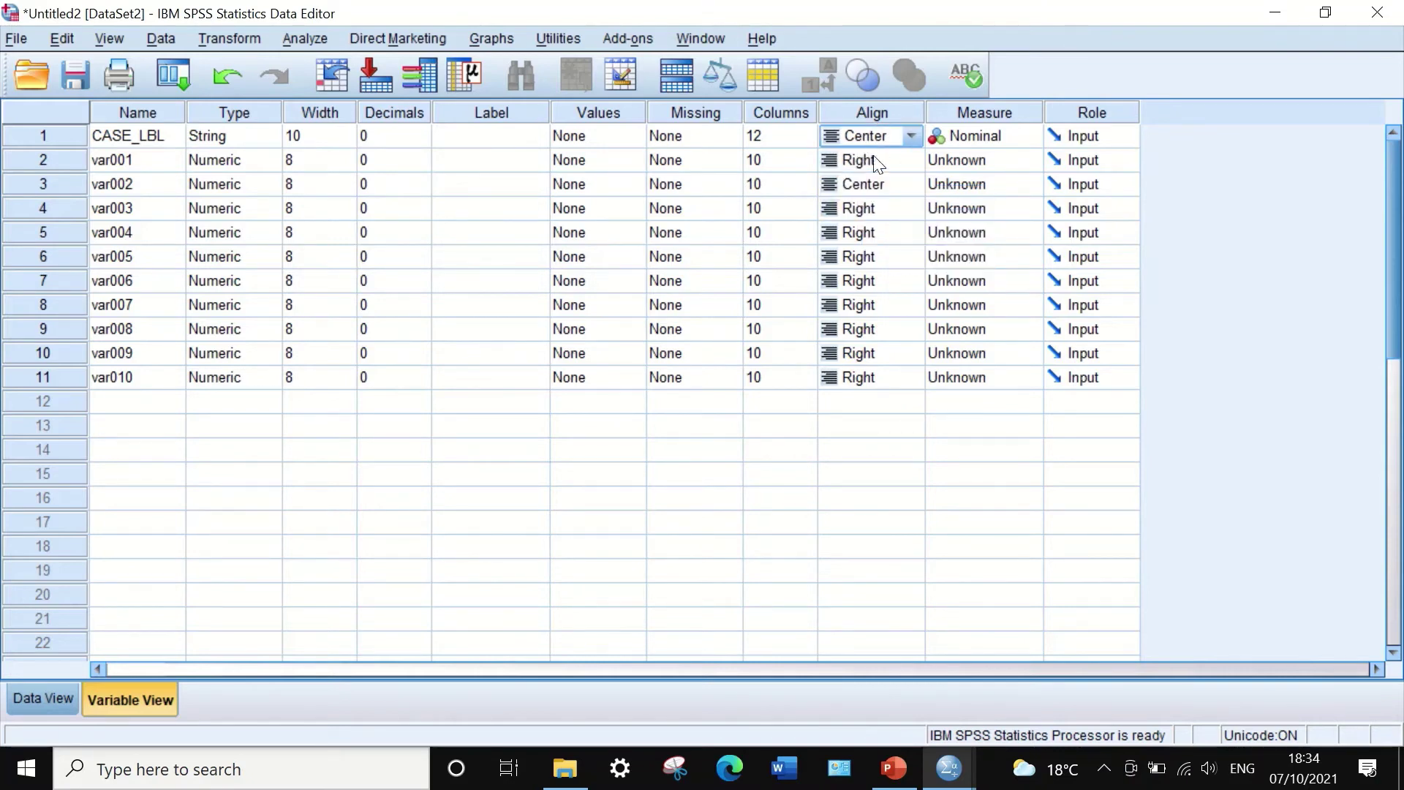
left_click(858, 183)
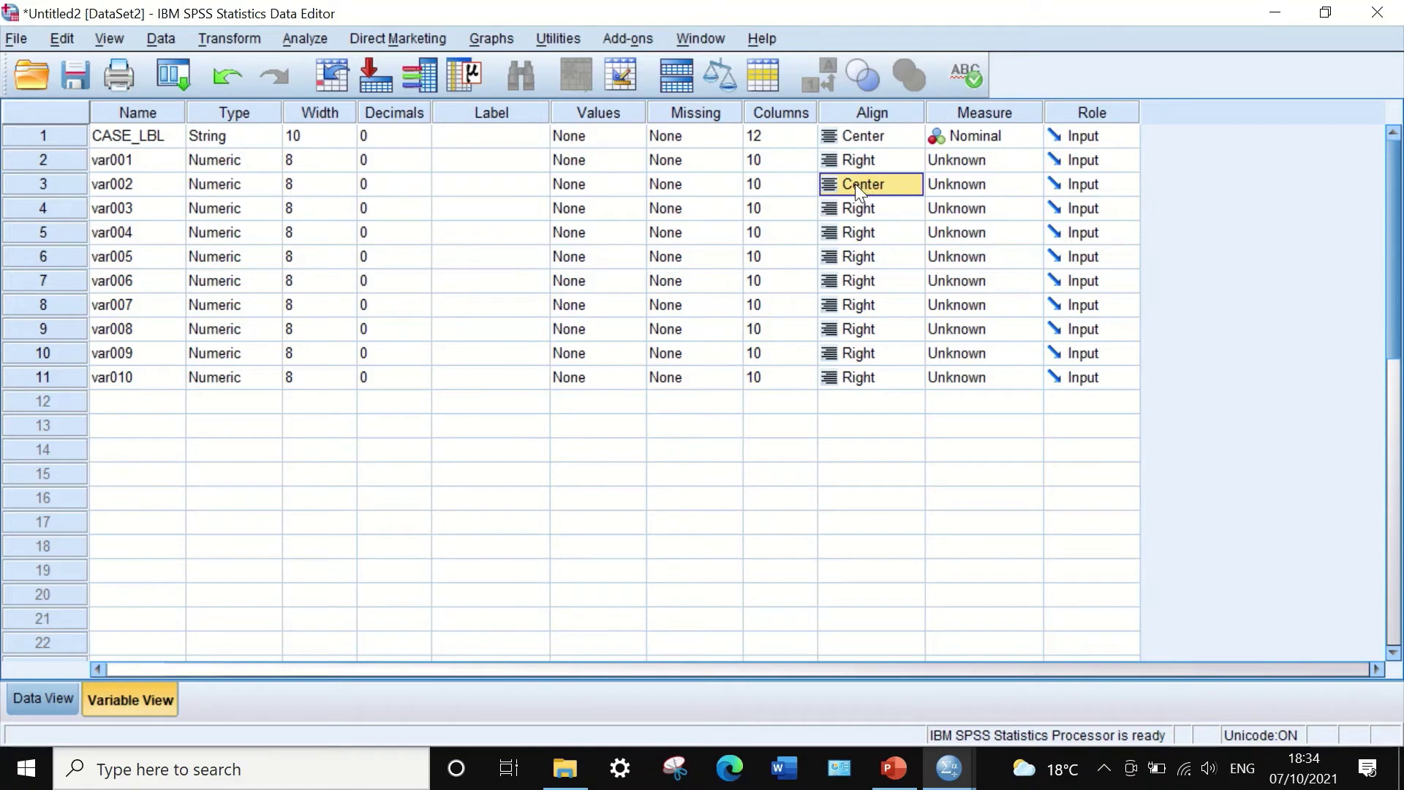
right_click(854, 182)
left_click(879, 202)
left_click_drag(874, 208, 877, 377)
right_click(897, 246)
left_click(925, 286)
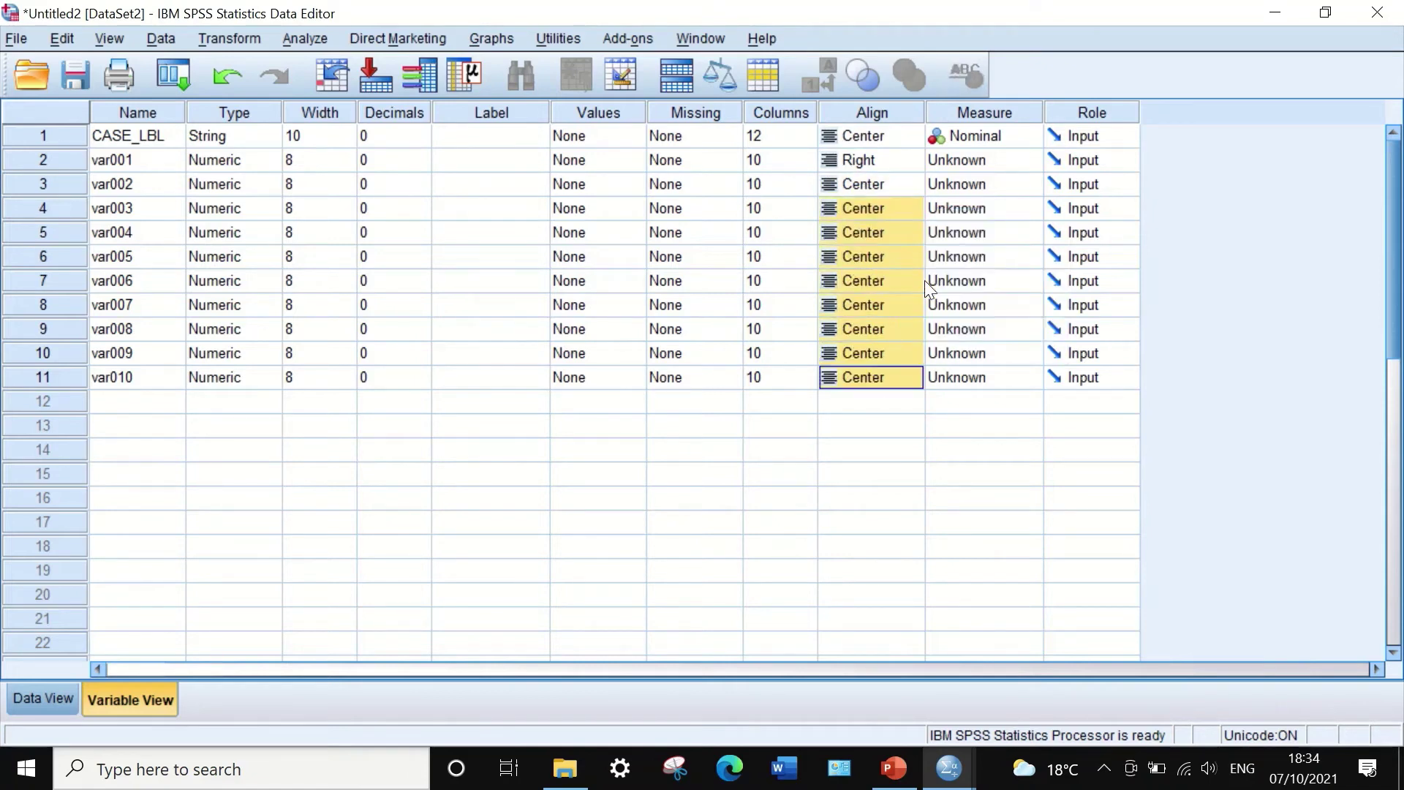
left_click(869, 160)
right_click(869, 160)
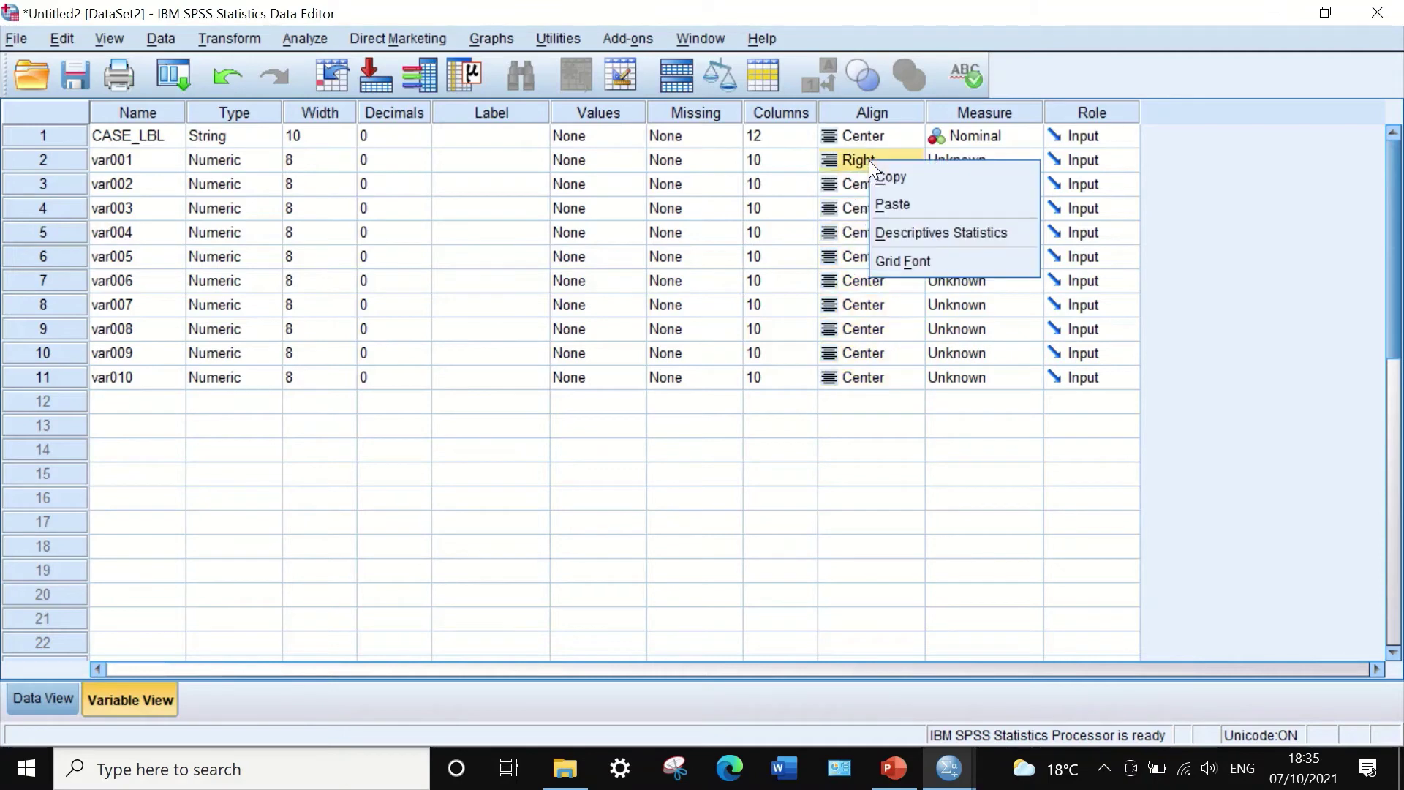
left_click(907, 200)
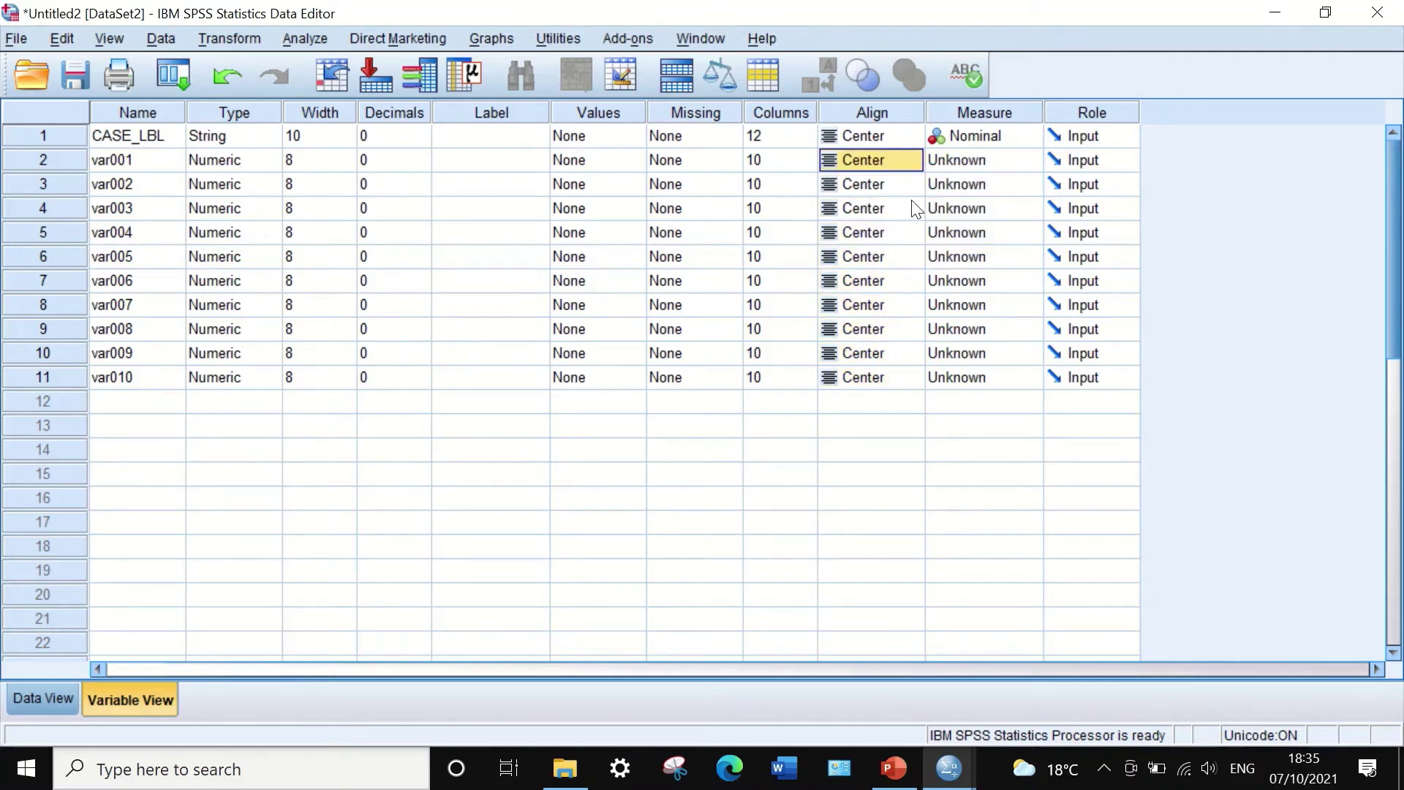
Set the measurement level of var001 through var010 to Scale, leaving CASE_LBL as Nominal.
left_click(1001, 159)
left_click(985, 184)
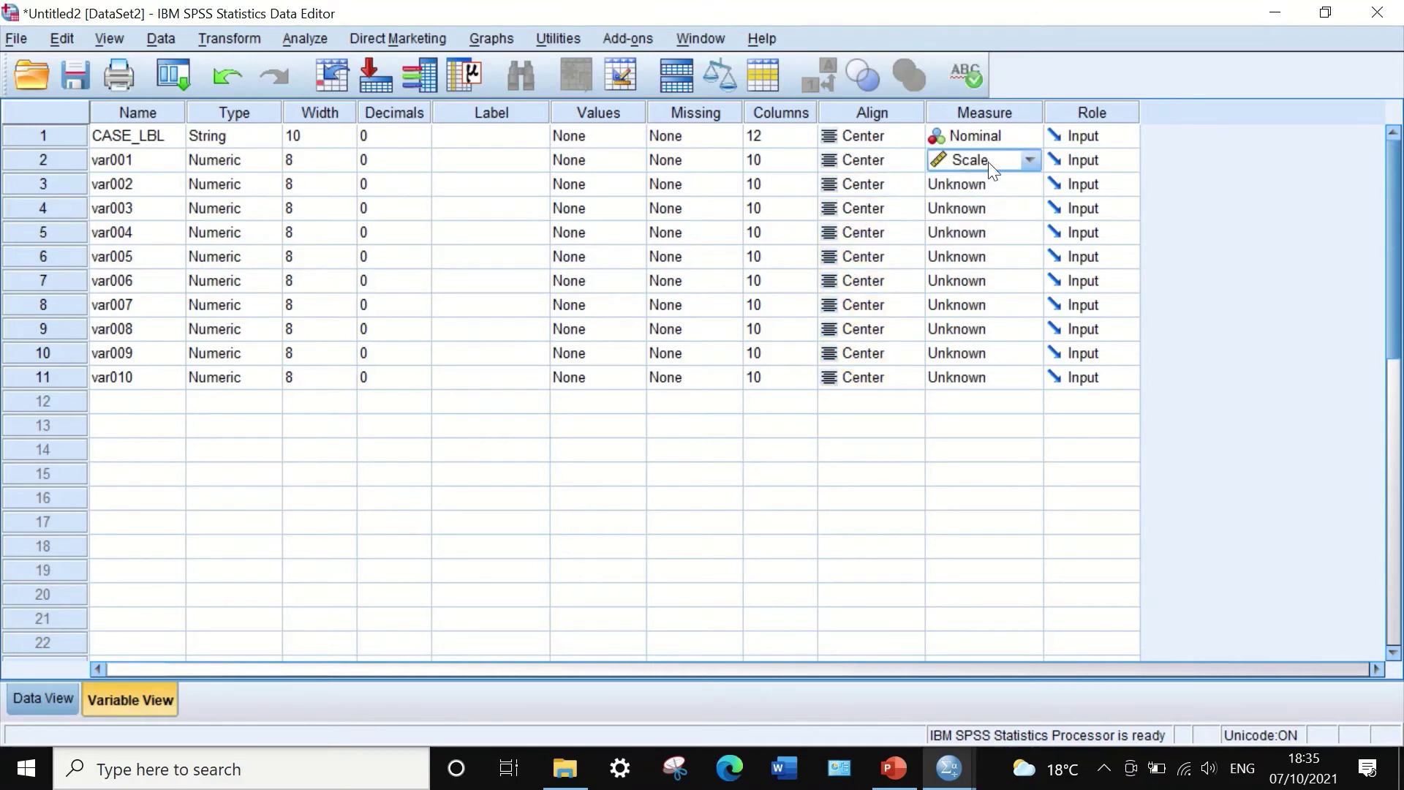
left_click(990, 138)
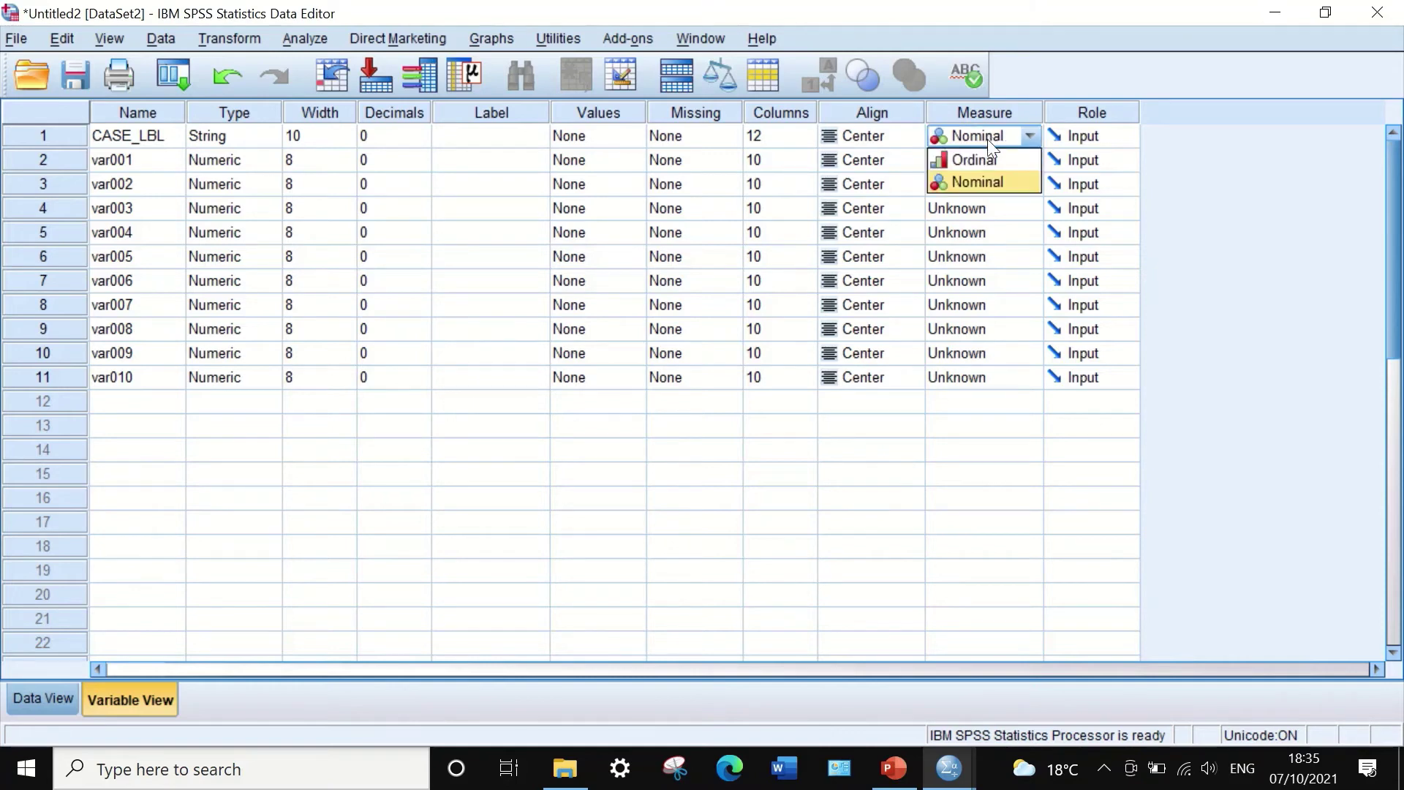
left_click(1038, 81)
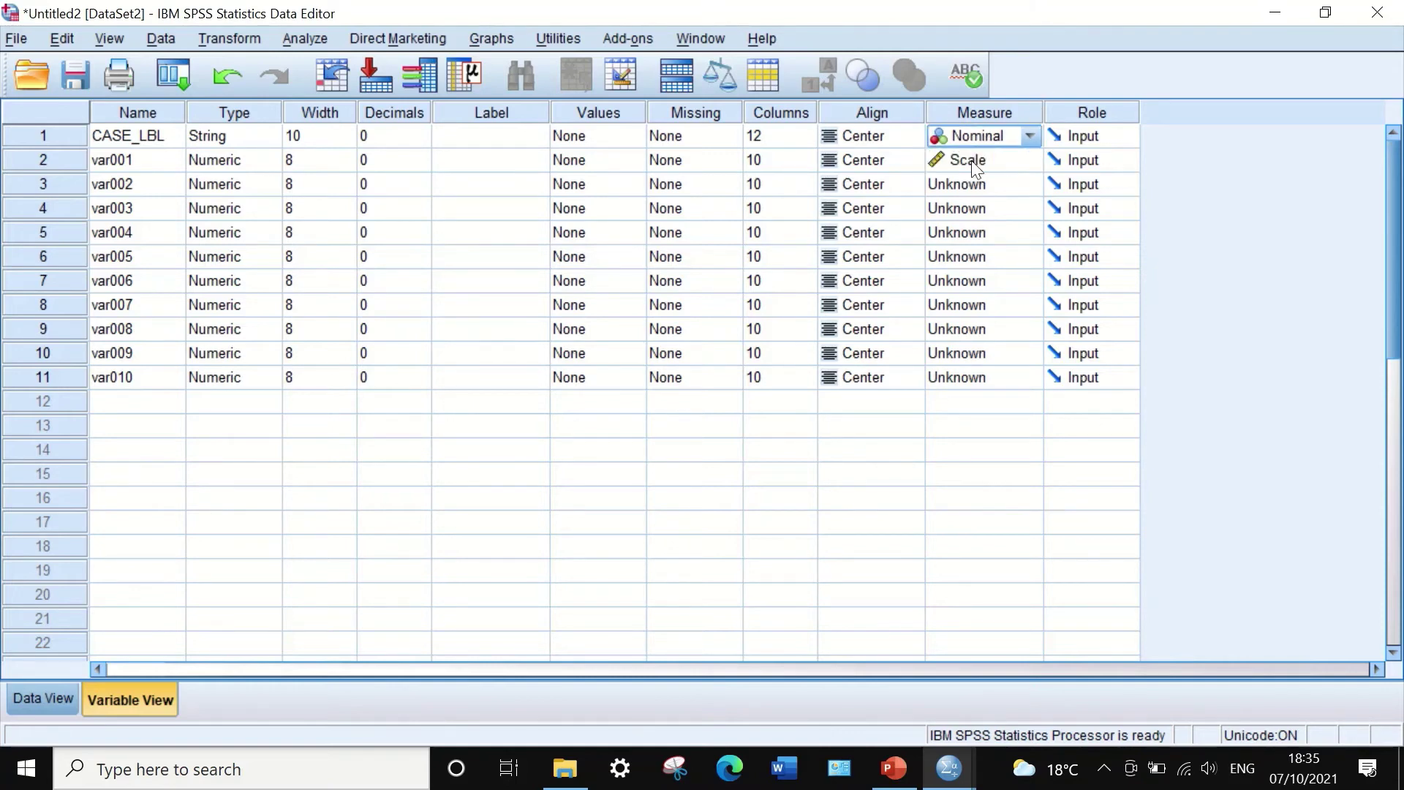
left_click(970, 158)
left_click(977, 259)
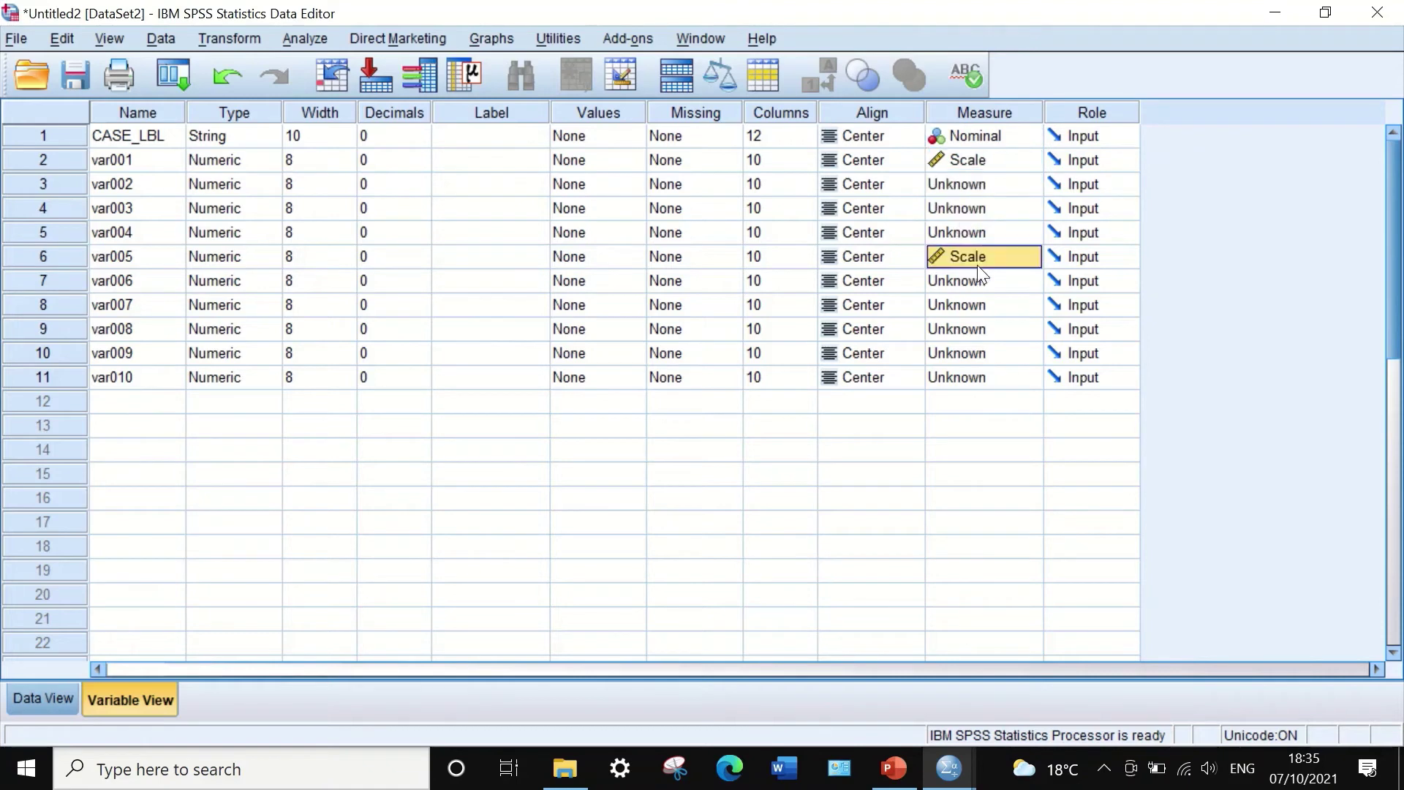
left_click(933, 187)
left_click(976, 207)
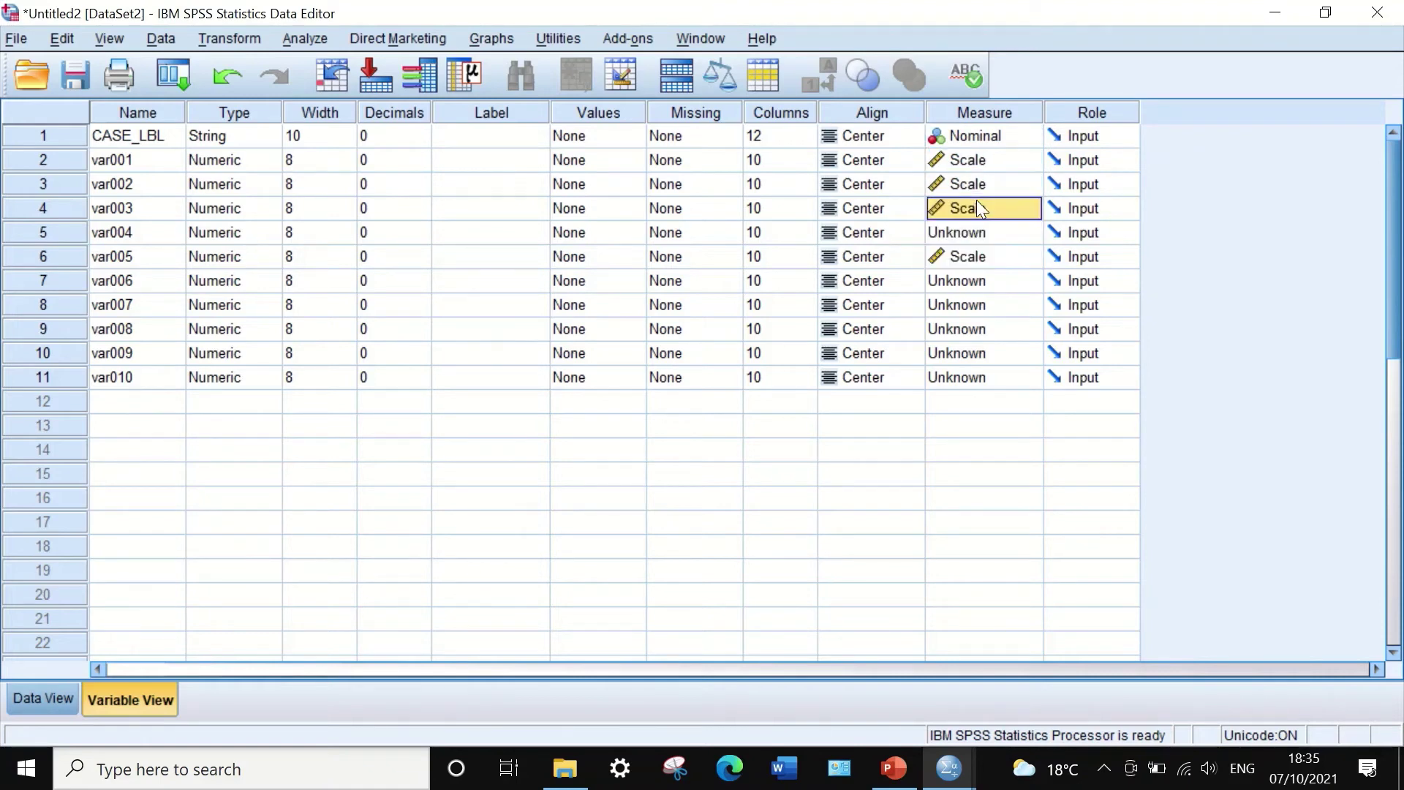
left_click(989, 233)
left_click(983, 257)
left_click(979, 284)
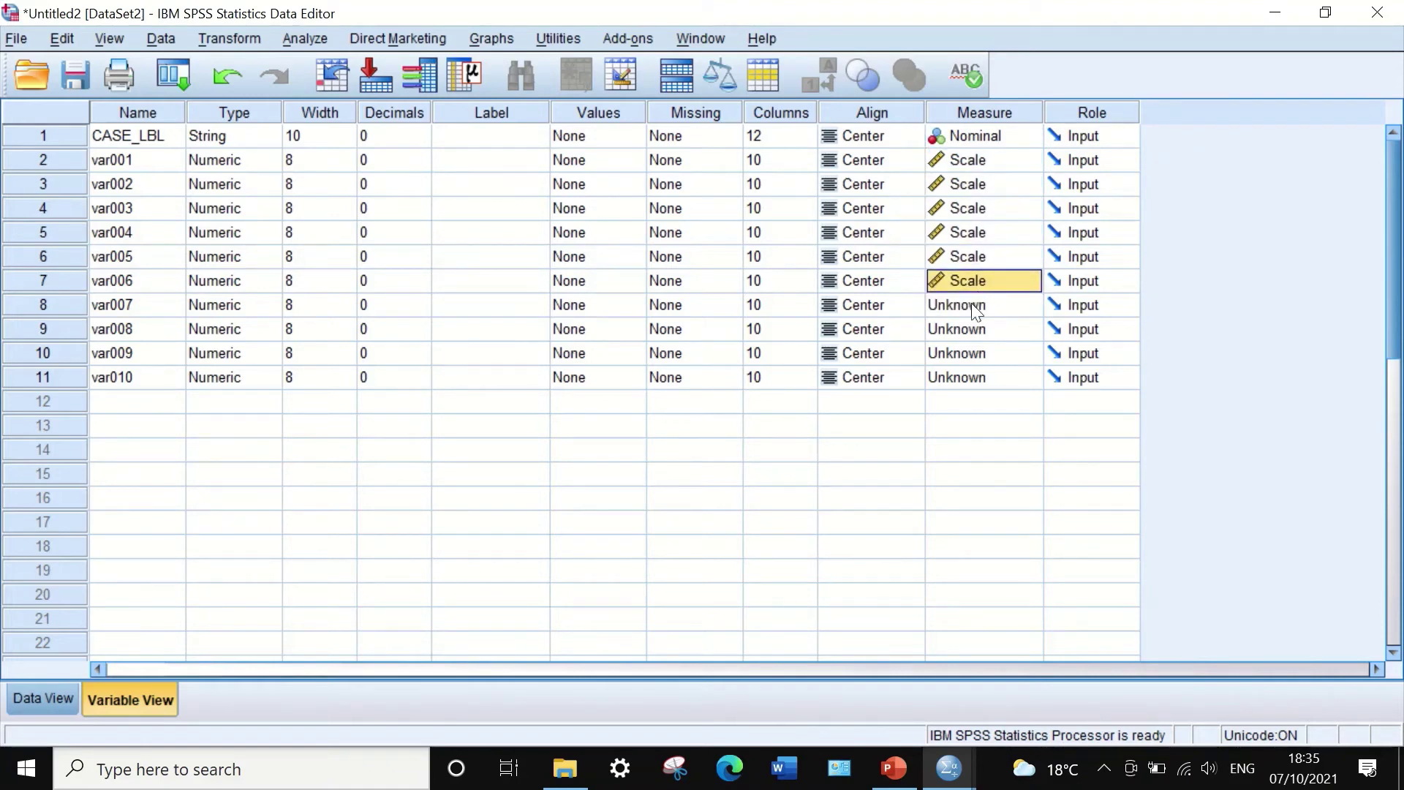
left_click(973, 305)
left_click(962, 388)
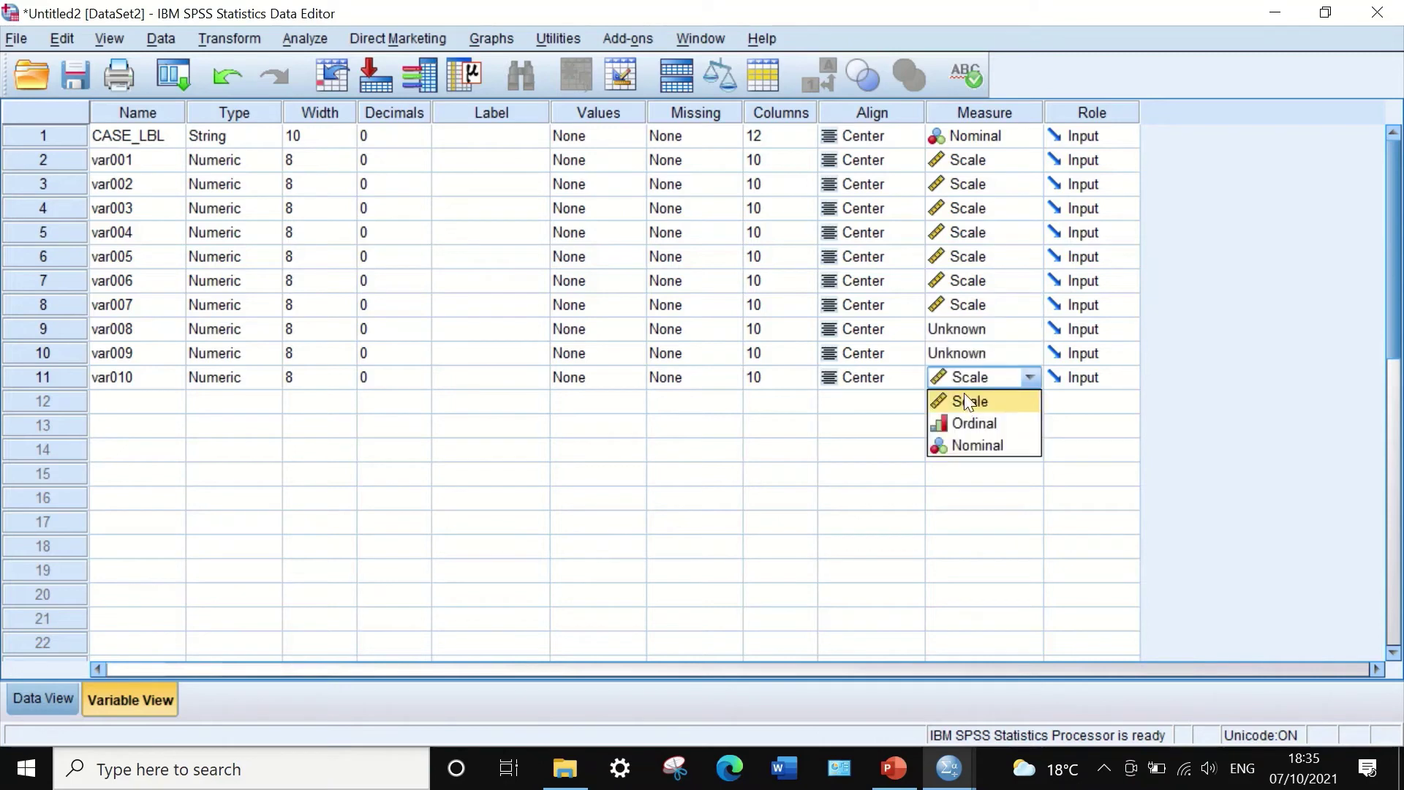
left_click(969, 354)
left_click(963, 329)
left_click(956, 435)
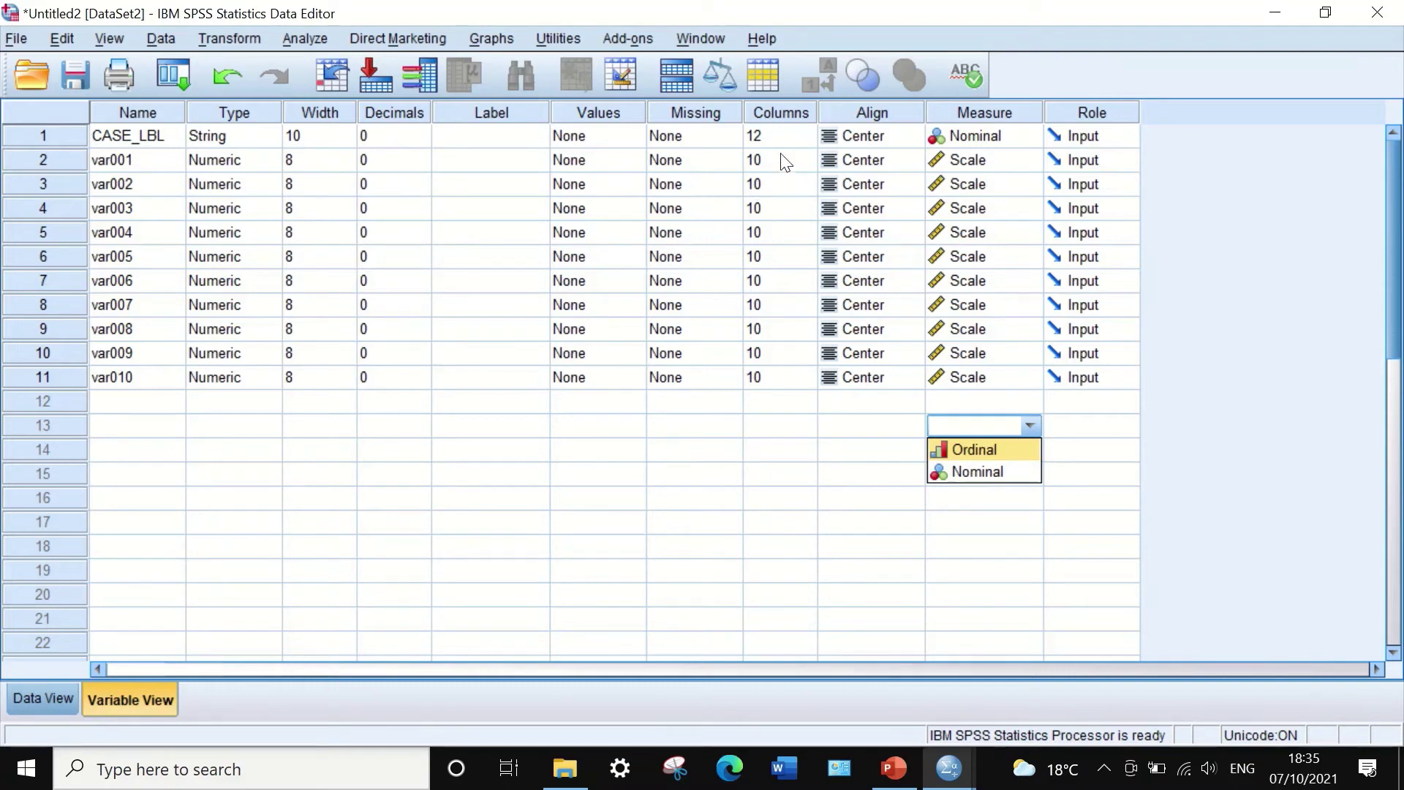
Reduce the display column width of CASE_LBL to 4.
left_click(803, 137)
left_click(808, 142)
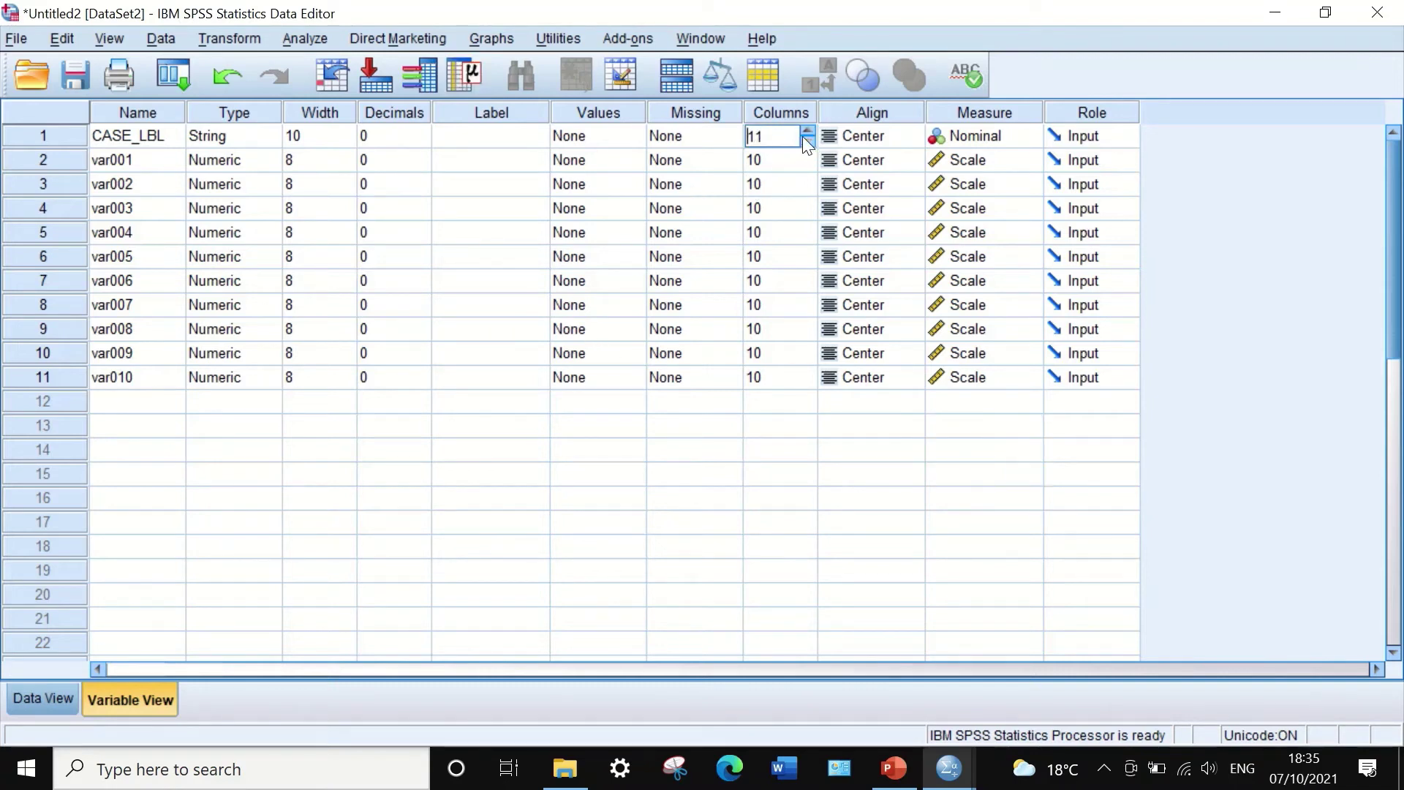
left_click(808, 142)
left_click(808, 142)
left_click(807, 142)
left_click(807, 142)
left_click(807, 143)
left_click(807, 145)
left_click(774, 160)
Copy the column width of CASE_LBL to var002 and var001.
left_click(757, 131)
right_click(757, 132)
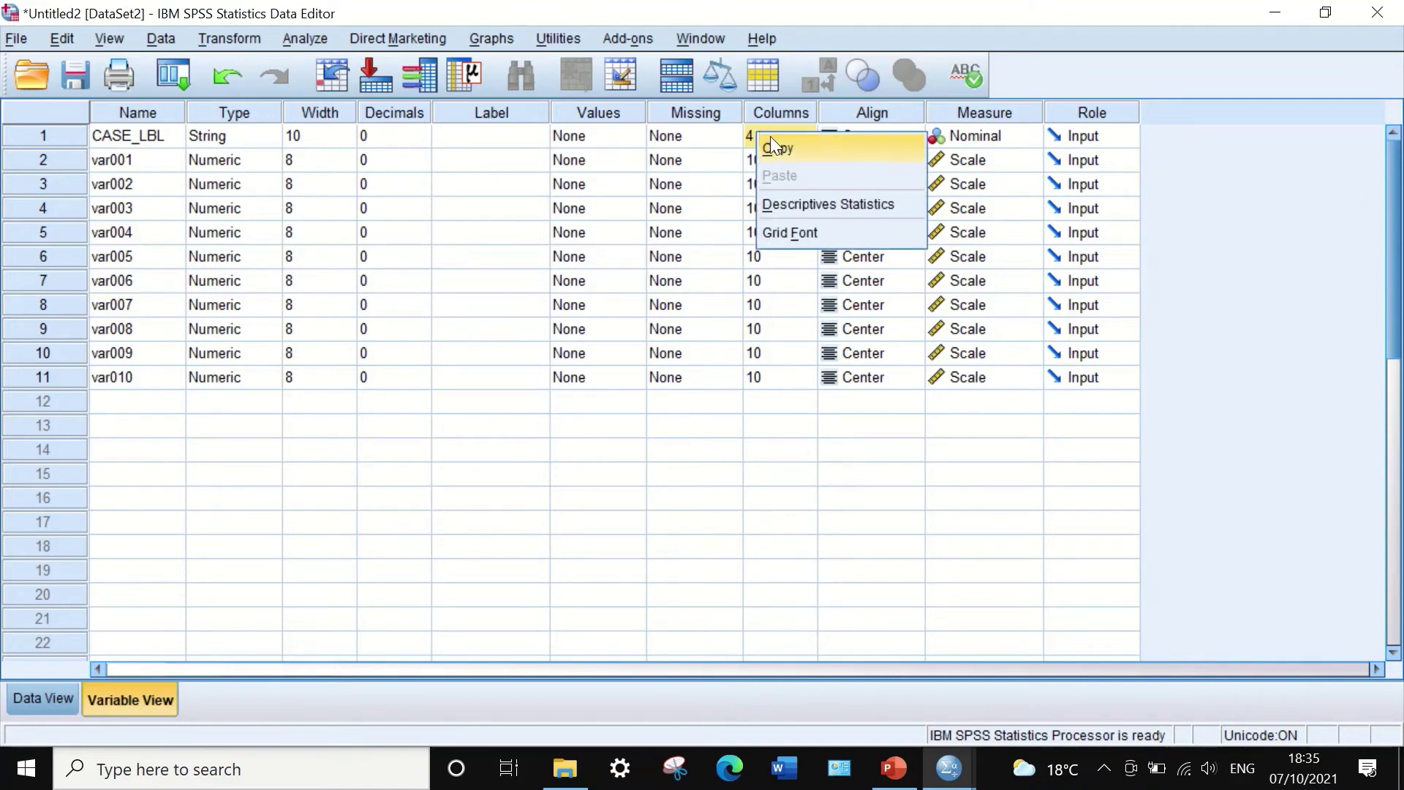
left_click(776, 150)
left_click_drag(772, 151, 774, 376)
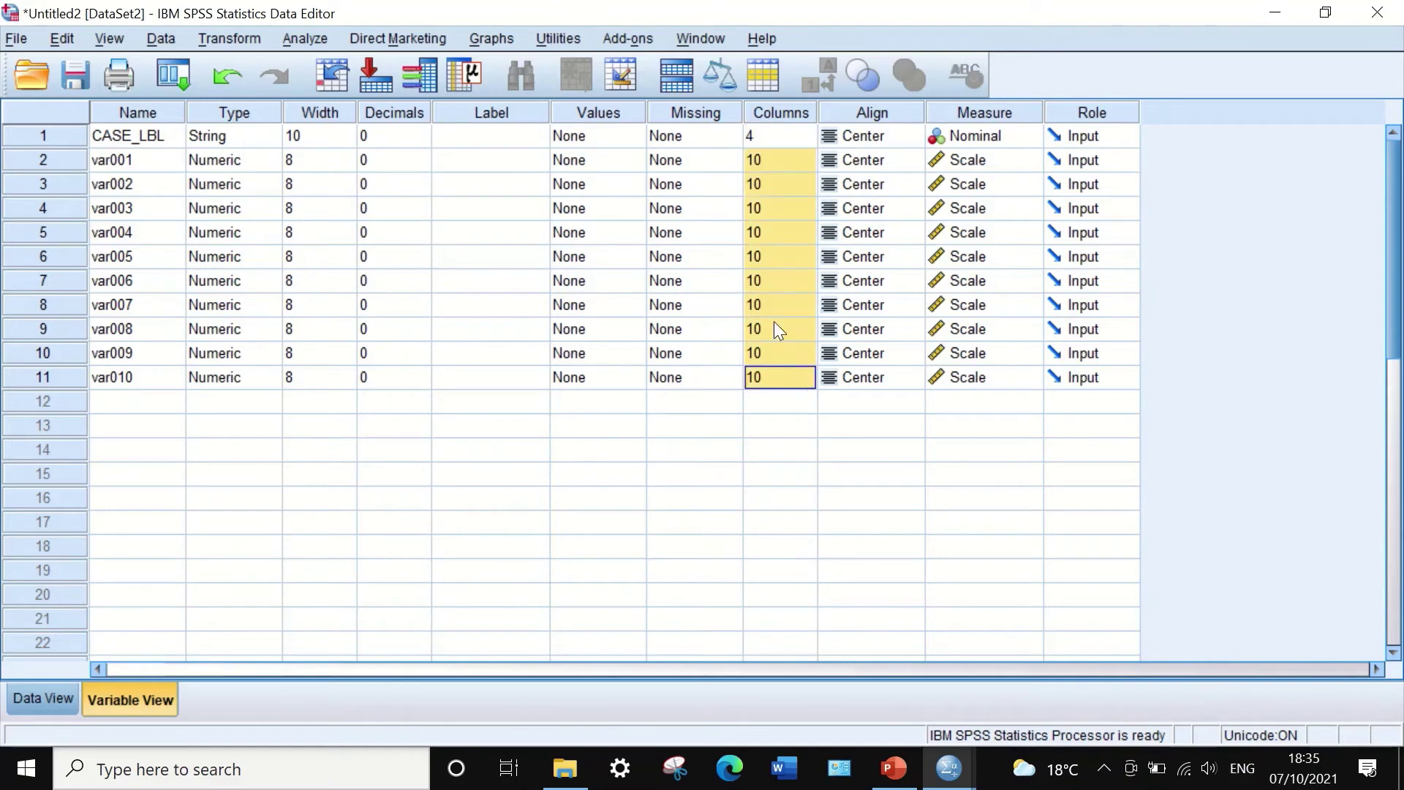
right_click(772, 181)
left_click(799, 223)
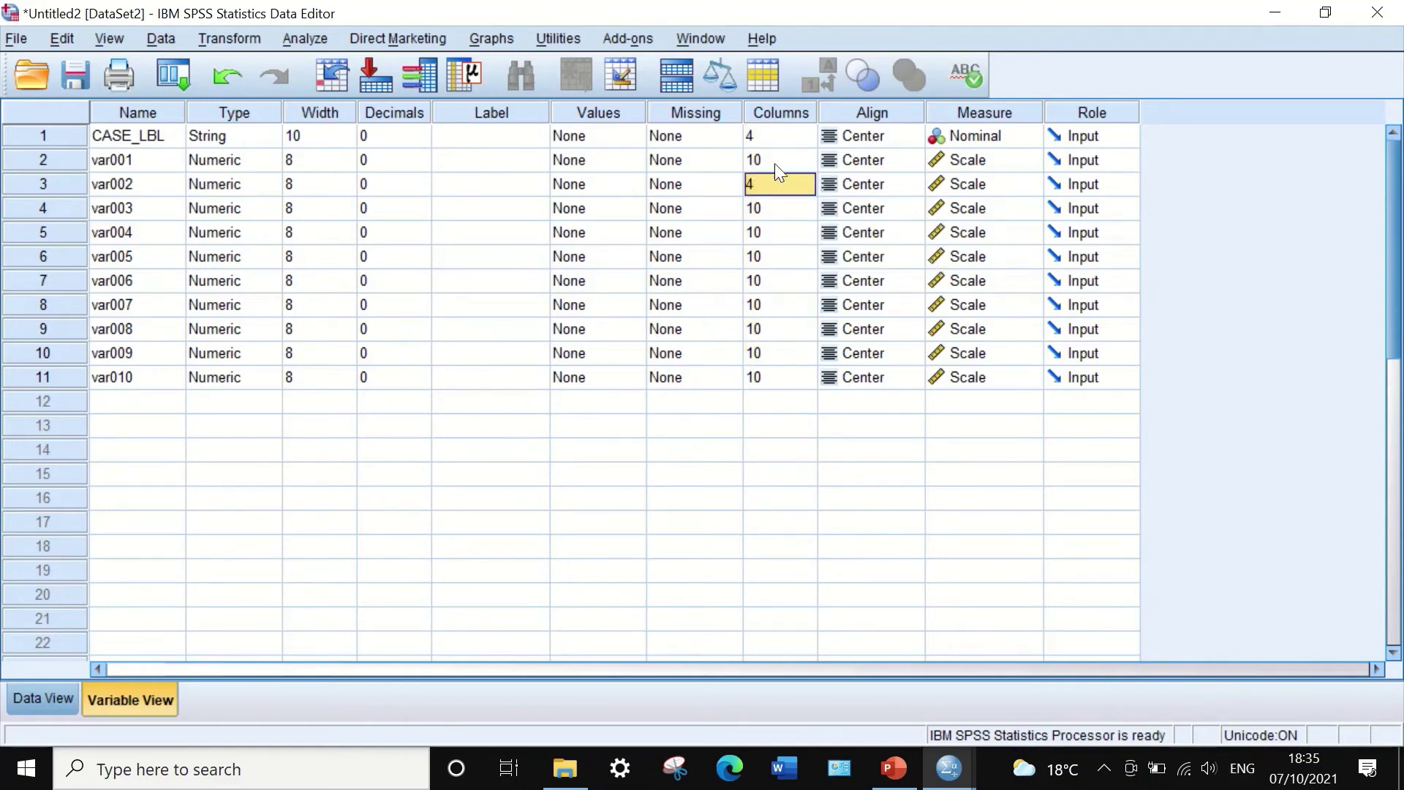
right_click(774, 159)
left_click(798, 196)
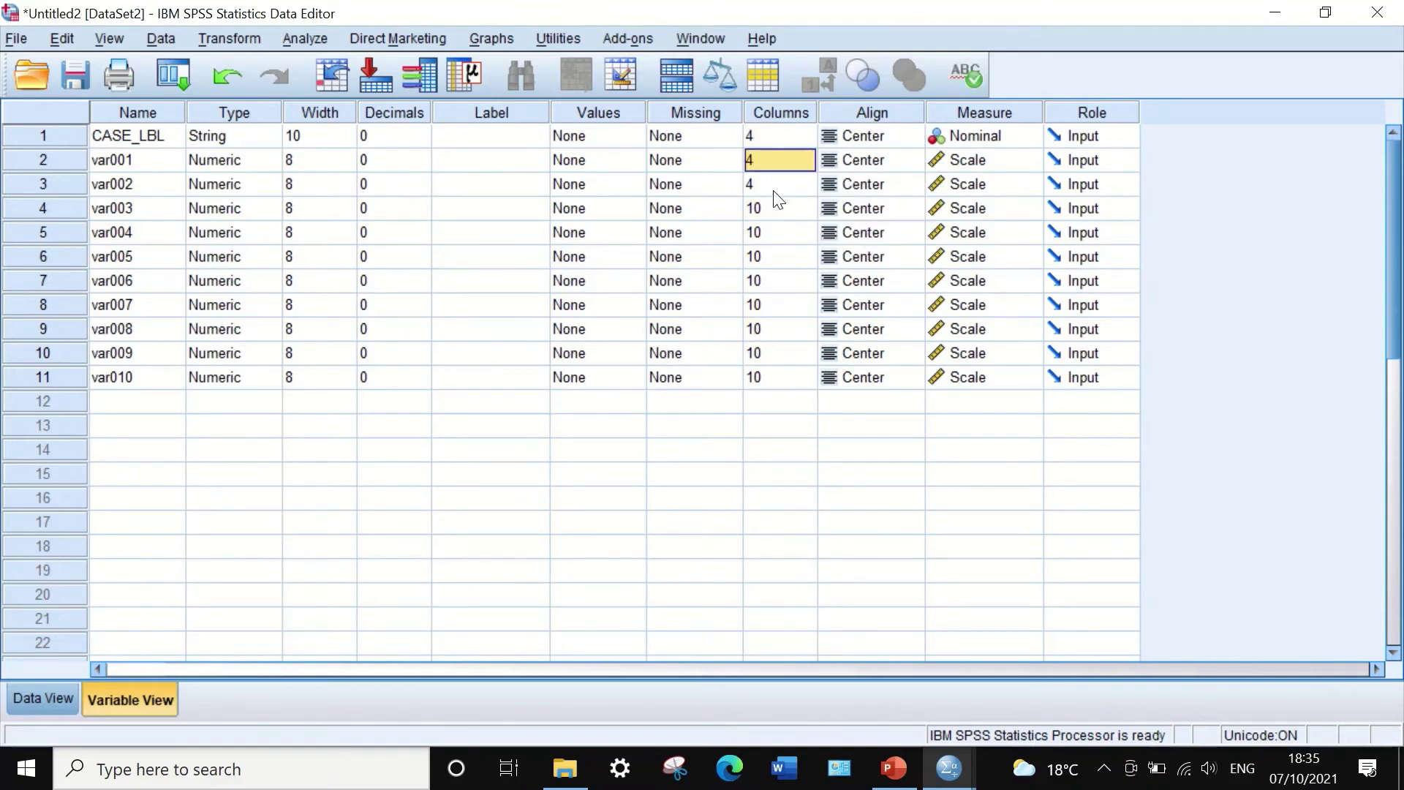
Apply the column width of var002 to var003 through var010 and view the data values.
left_click_drag(776, 207, 793, 378)
left_click(785, 204)
right_click(784, 202)
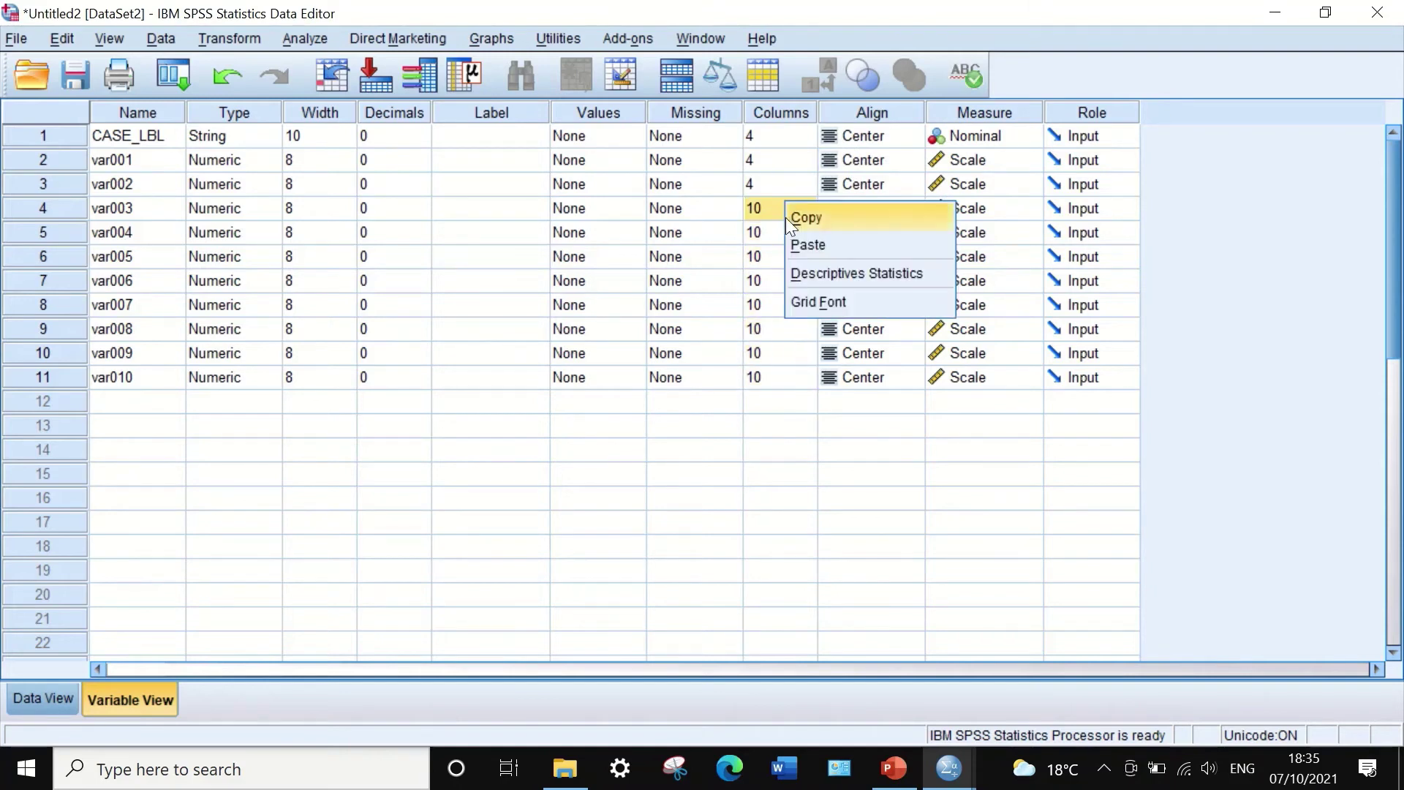
left_click(782, 212)
left_click(776, 177)
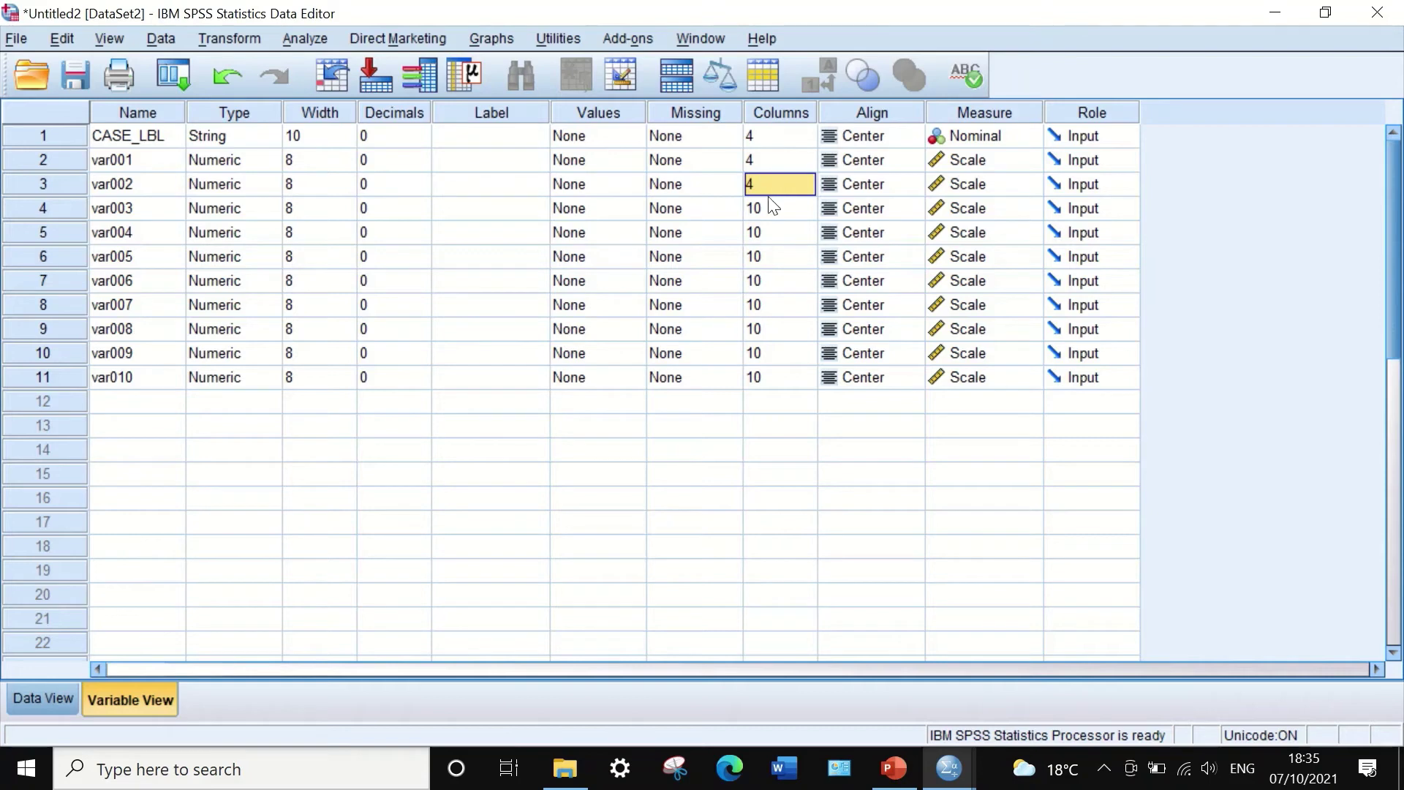
left_click_drag(777, 210, 783, 380)
key("ctrl+v")
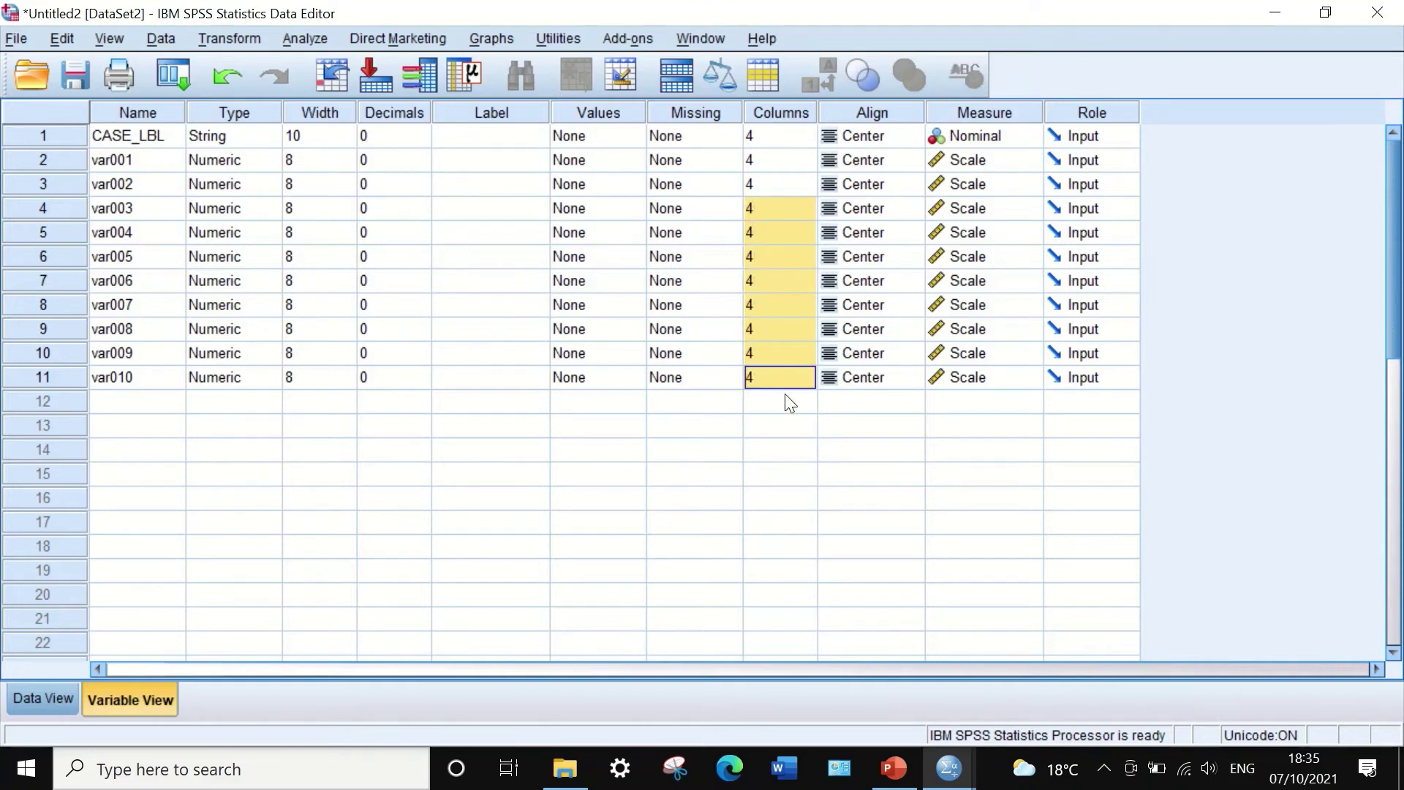
left_click(783, 401)
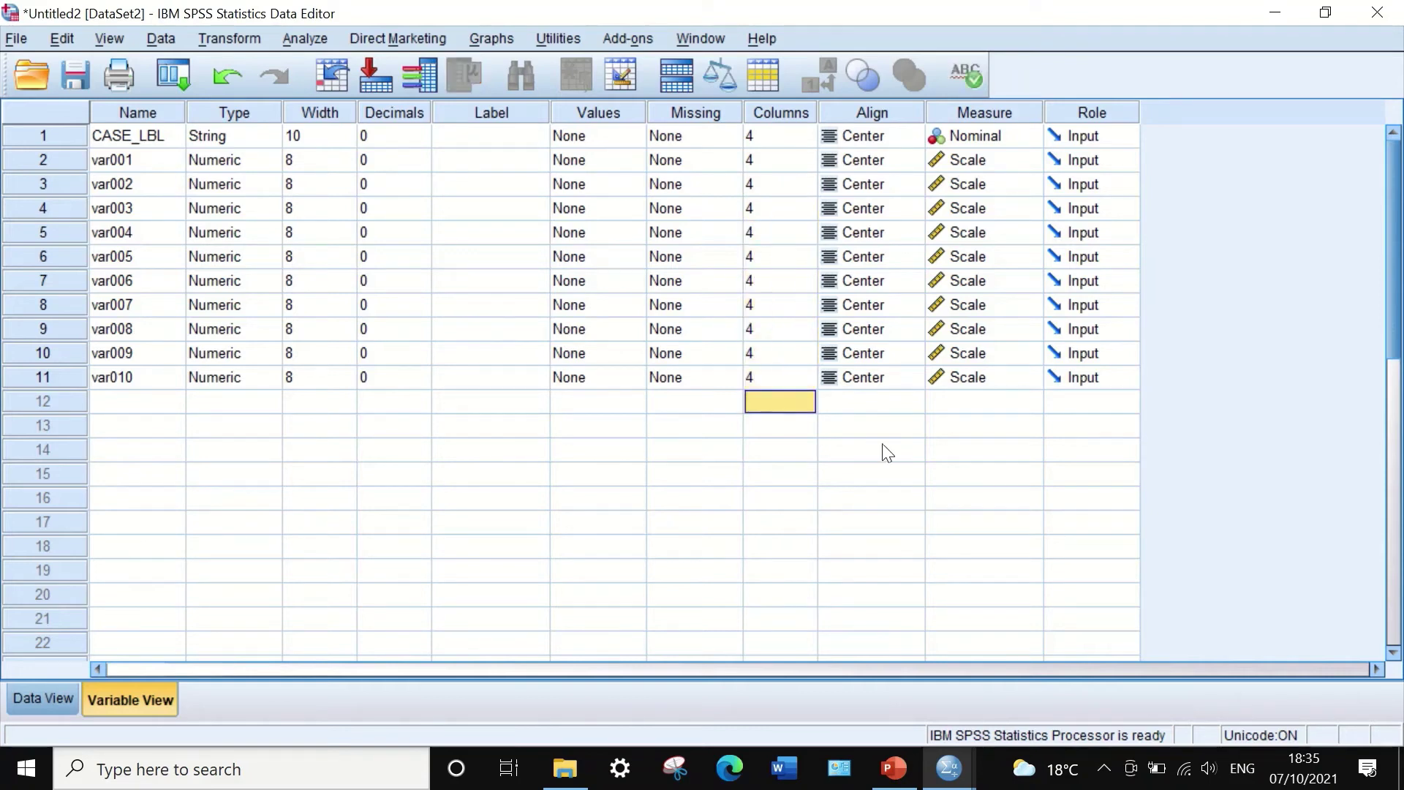
left_click(42, 699)
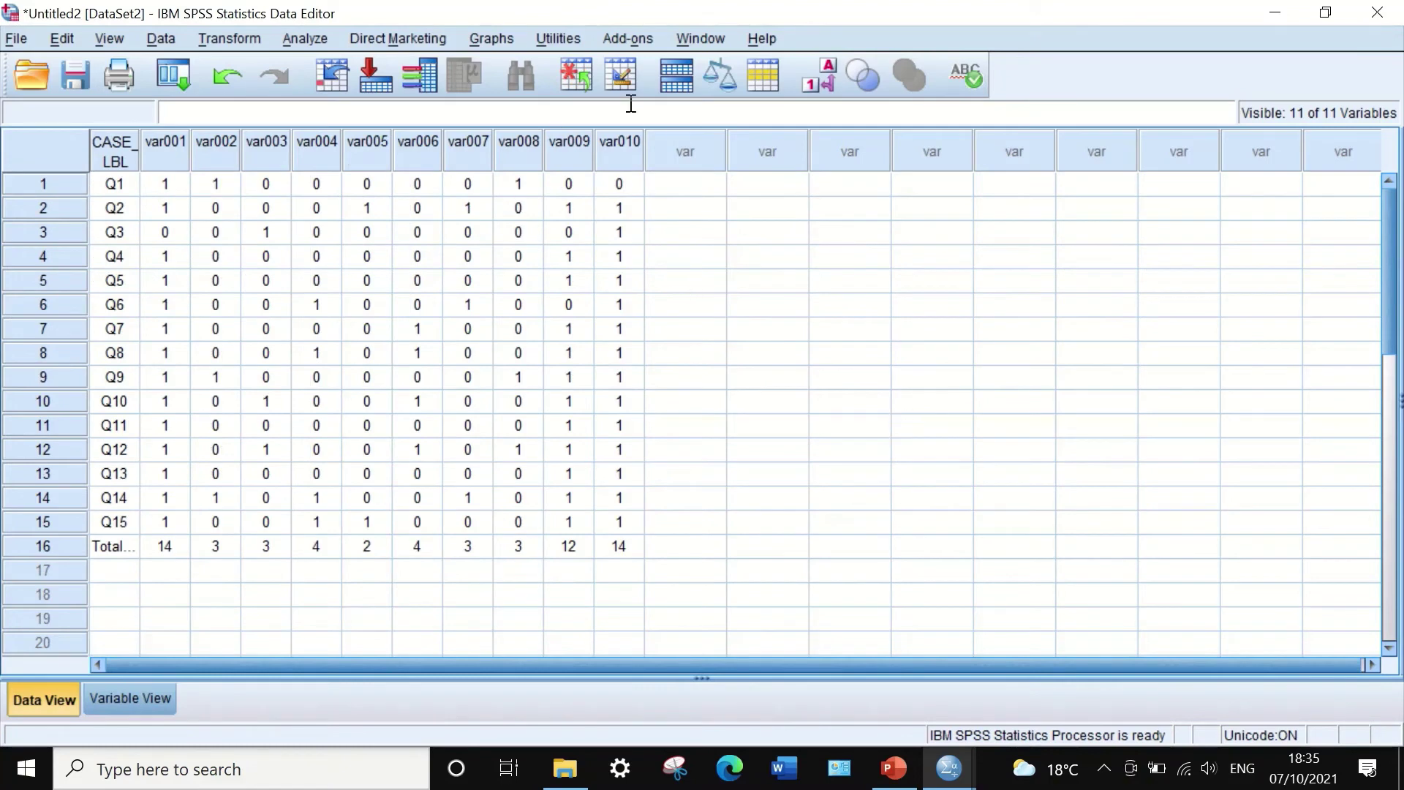
In the variable definitions, replace all occurrences of "var0" with "S" in the names of var001 through var010.
left_click(128, 700)
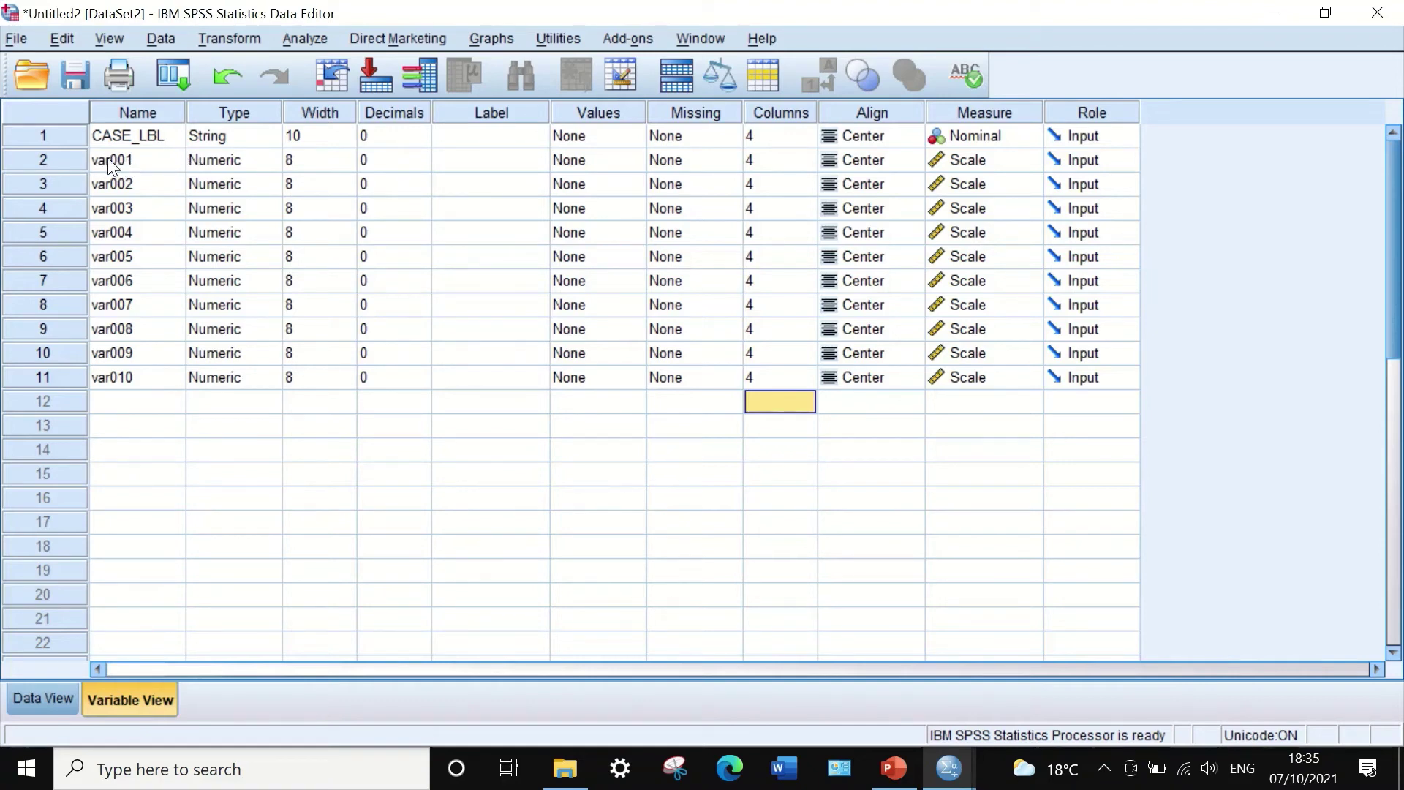
left_click(149, 161)
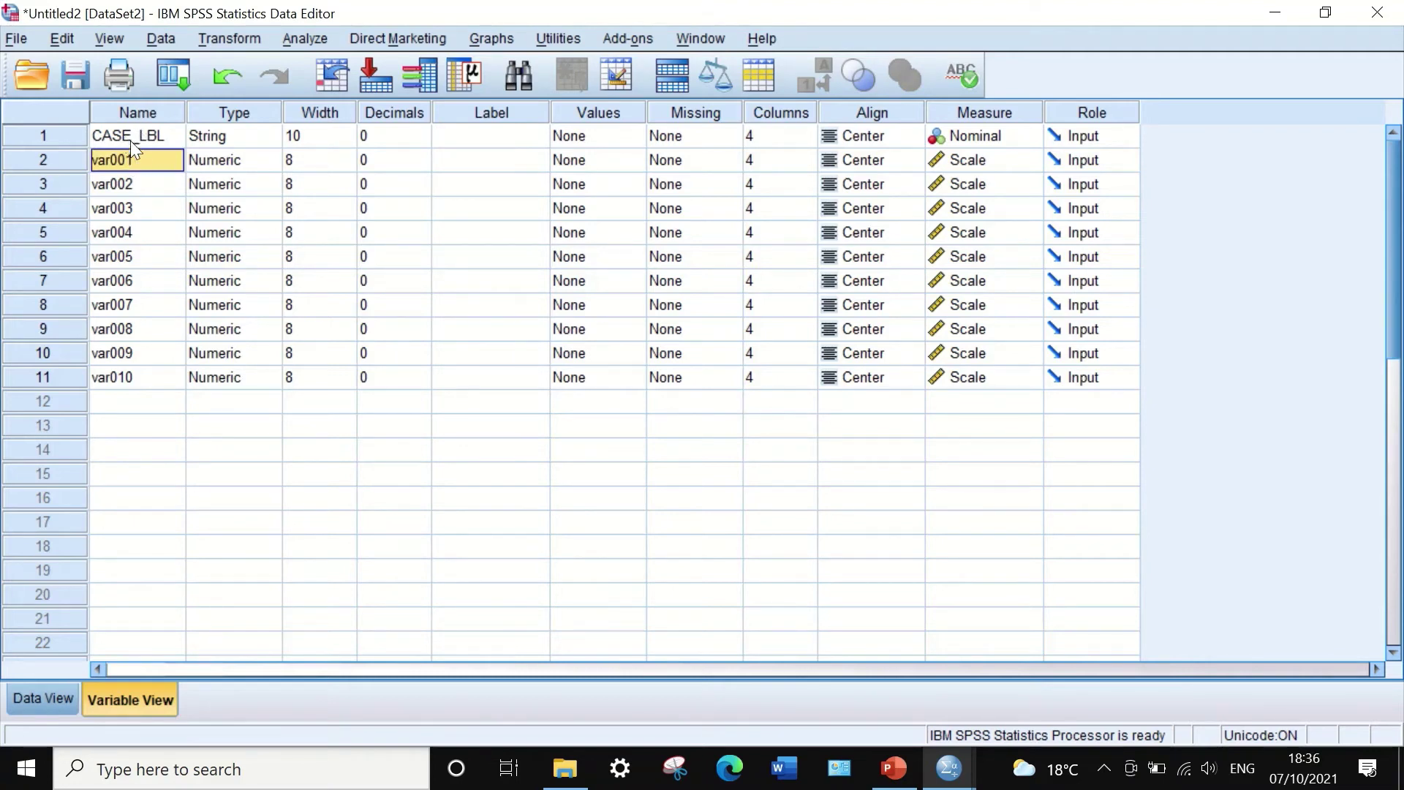
left_click_drag(148, 157, 163, 379)
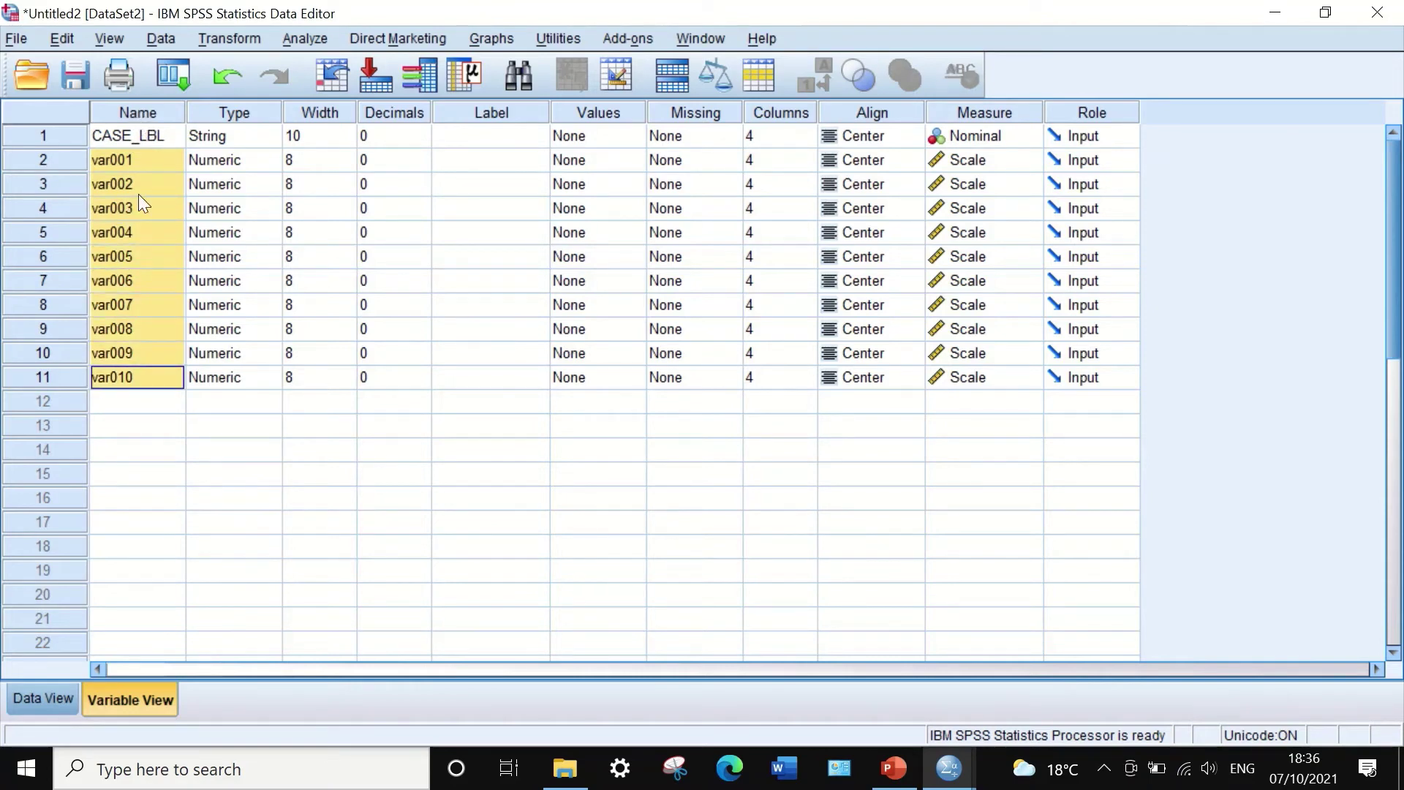
key("ctrl+f")
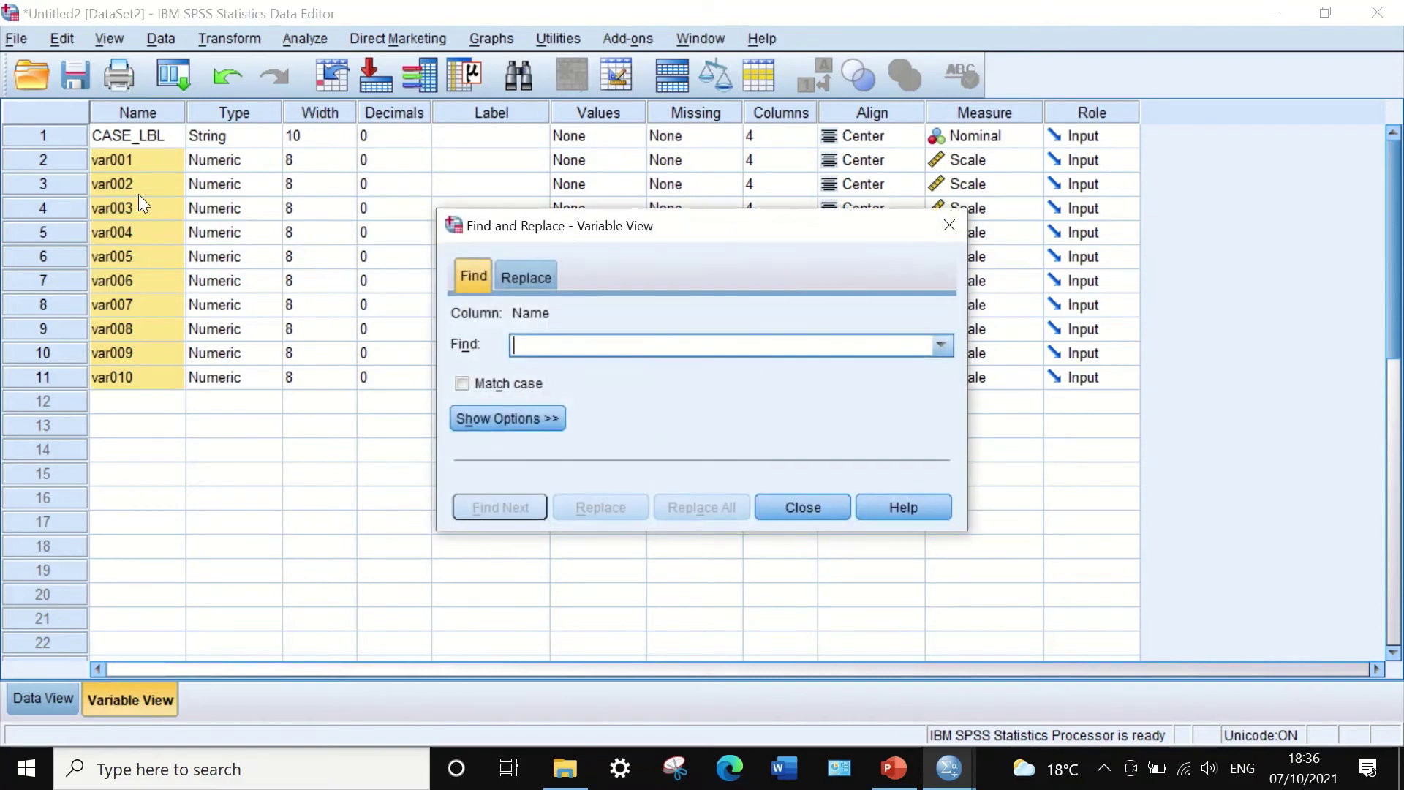
left_click(532, 270)
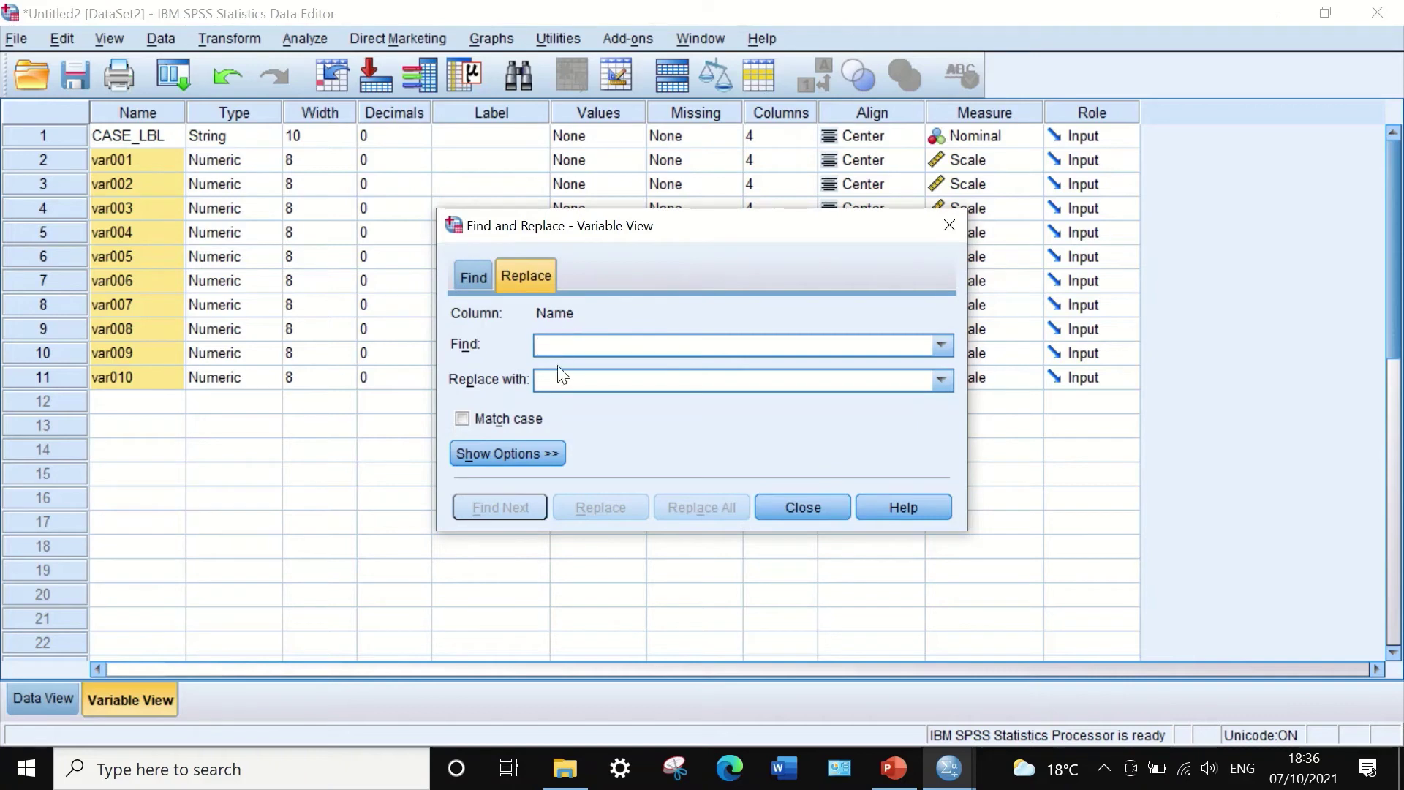
type("var0")
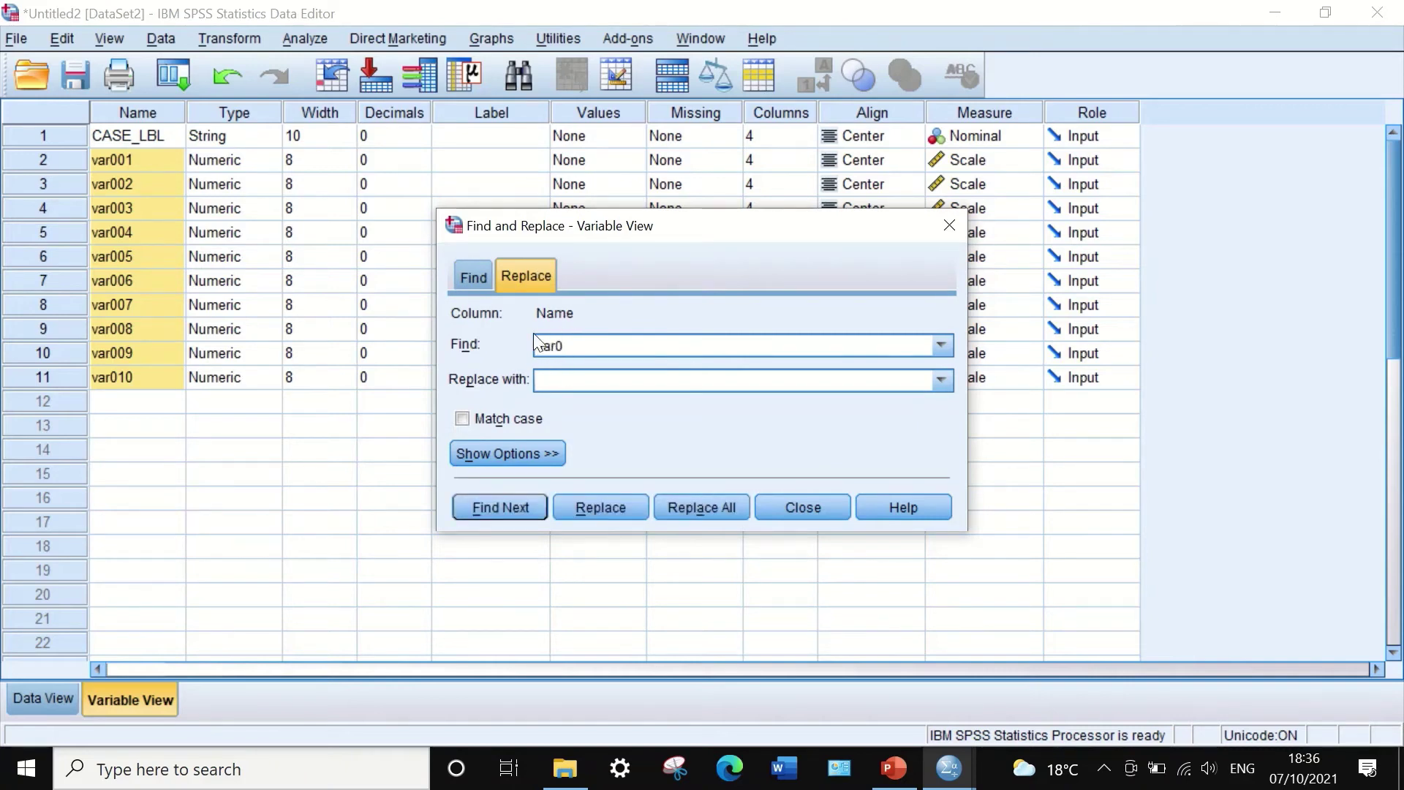
left_click(554, 379)
type("S")
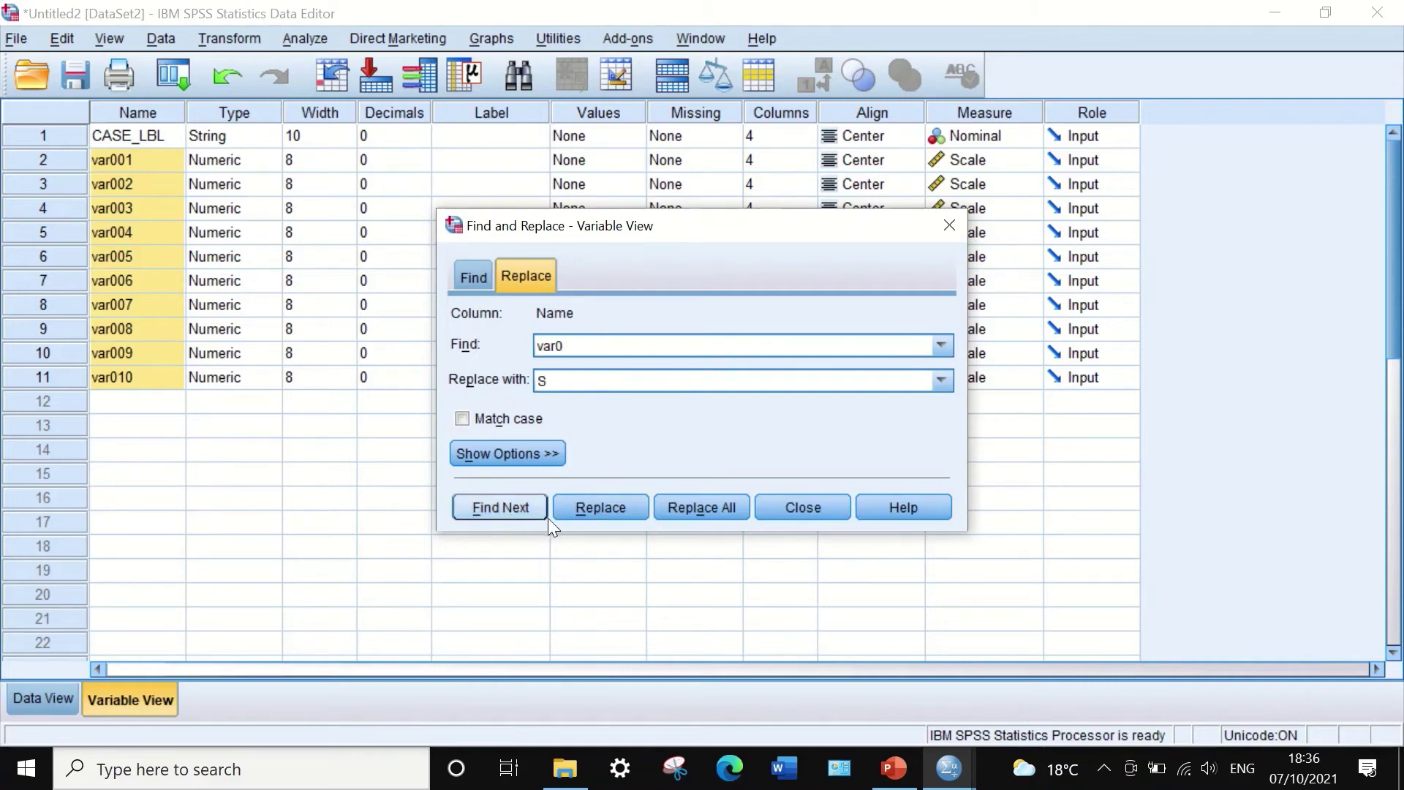
left_click(693, 508)
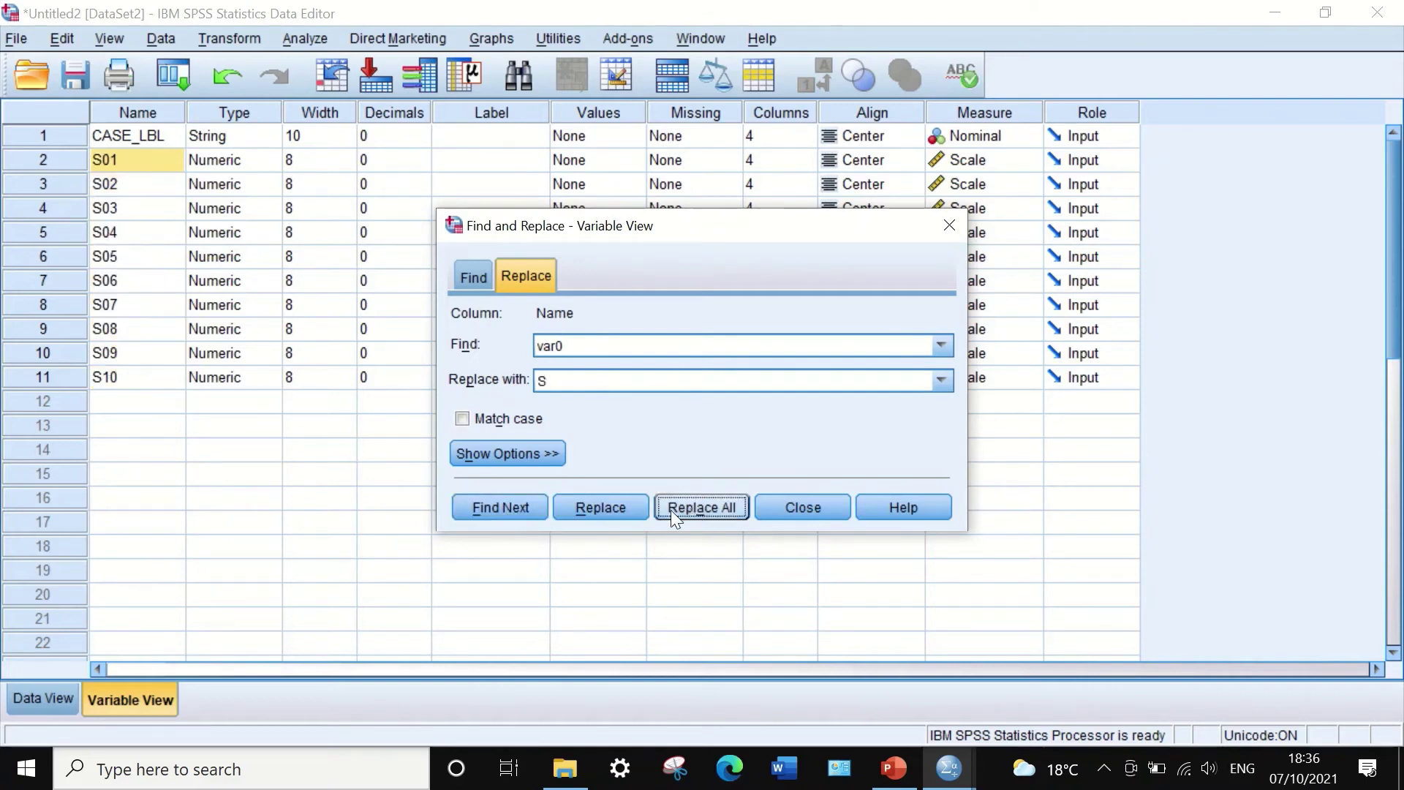
left_click(777, 506)
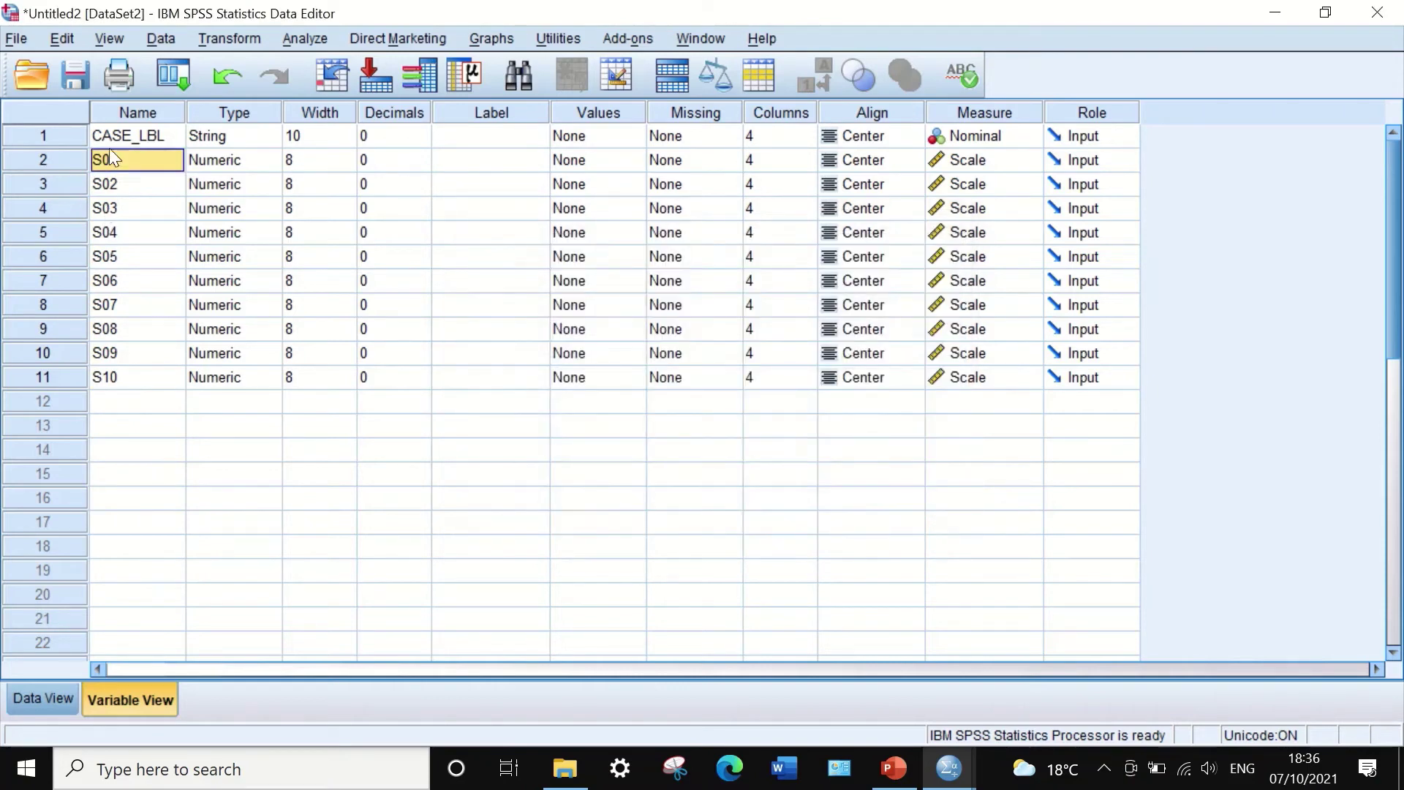
From the data values, start a Compute Variable transformation with P as the target variable.
left_click(47, 696)
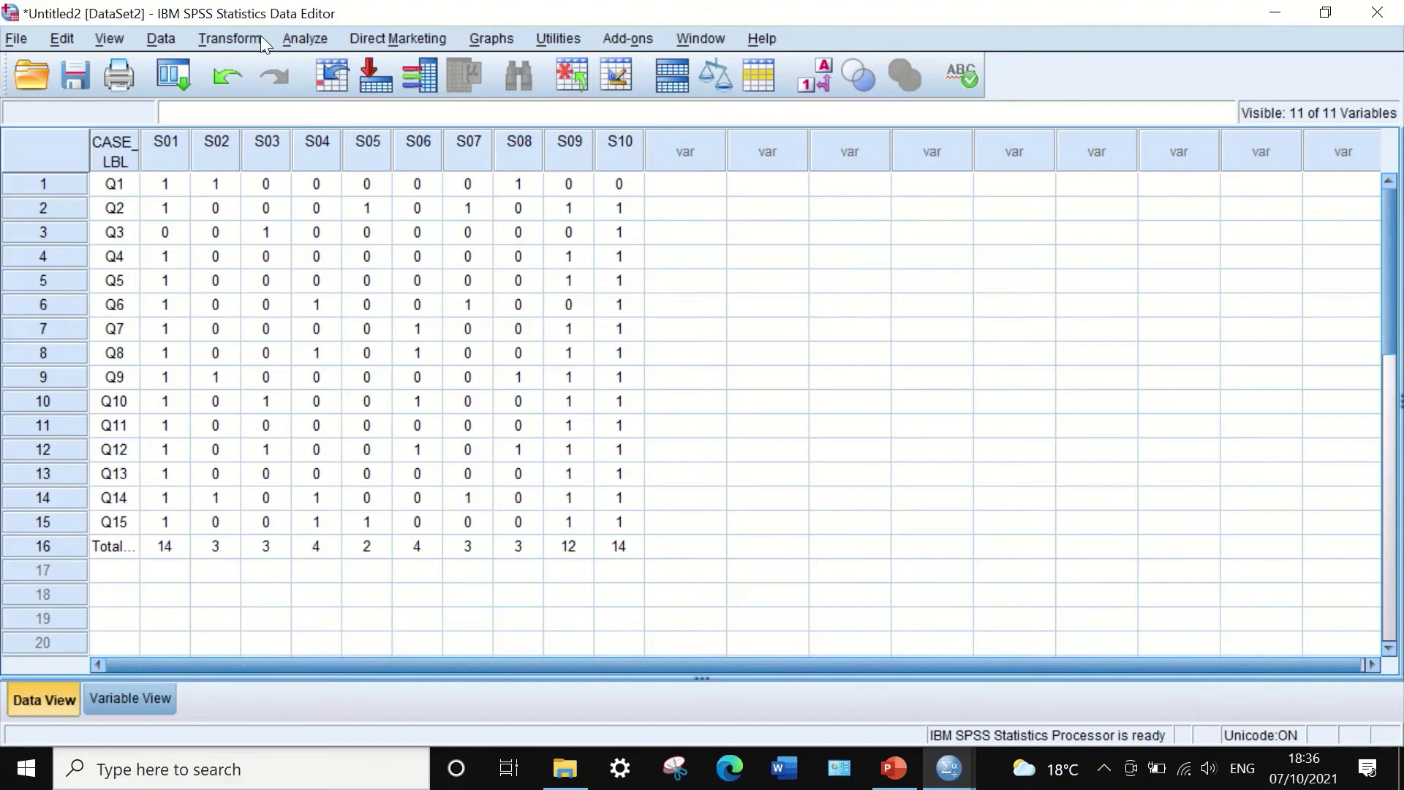
left_click(229, 38)
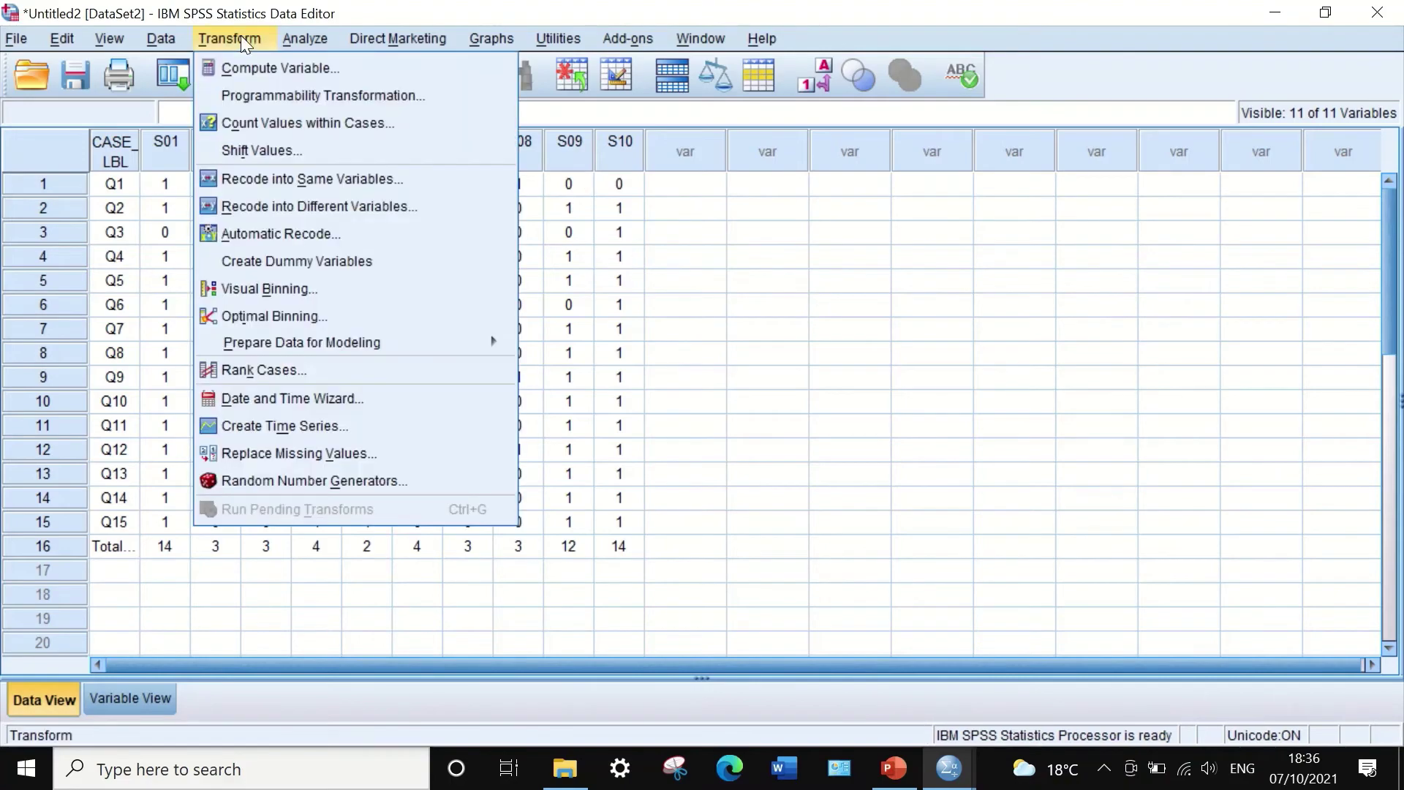
left_click(267, 68)
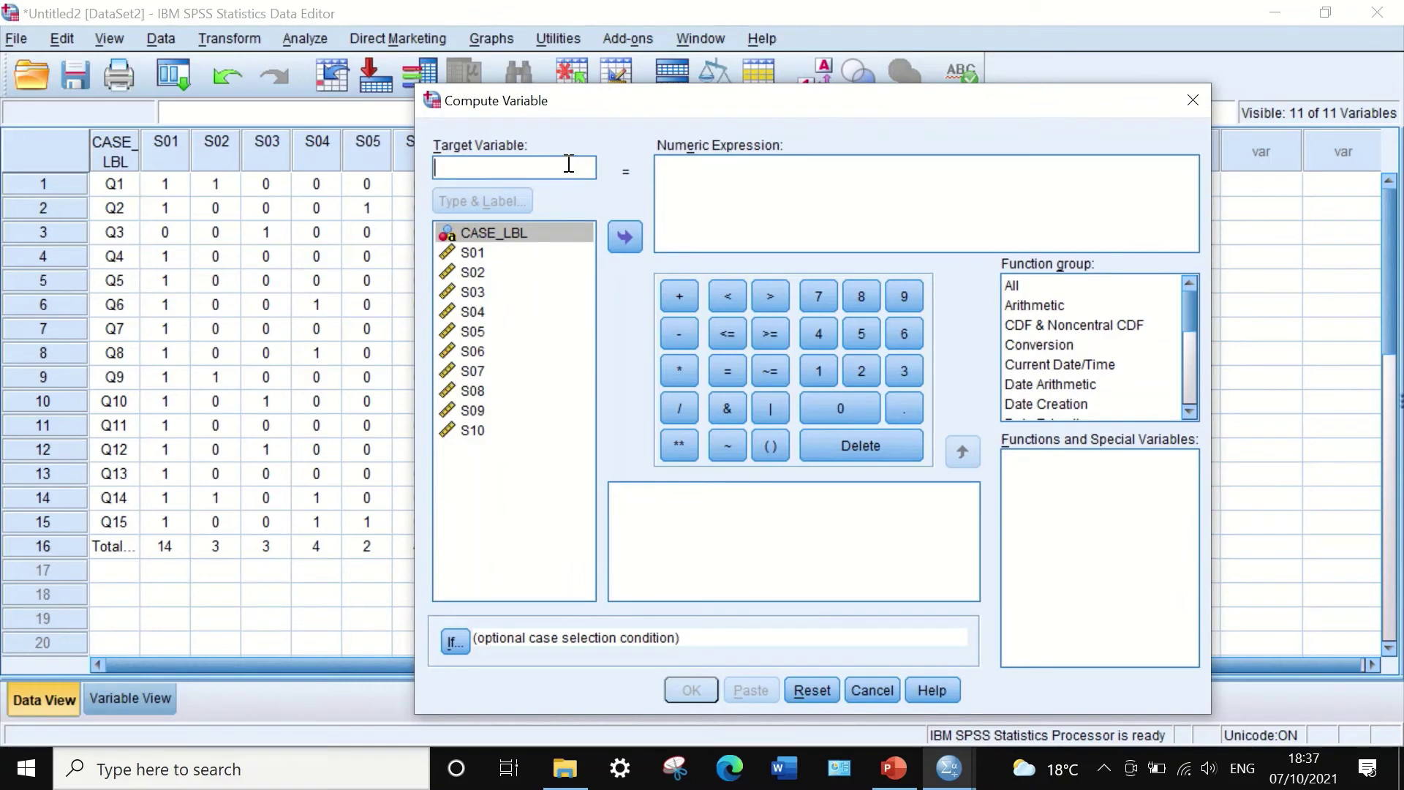
type("P")
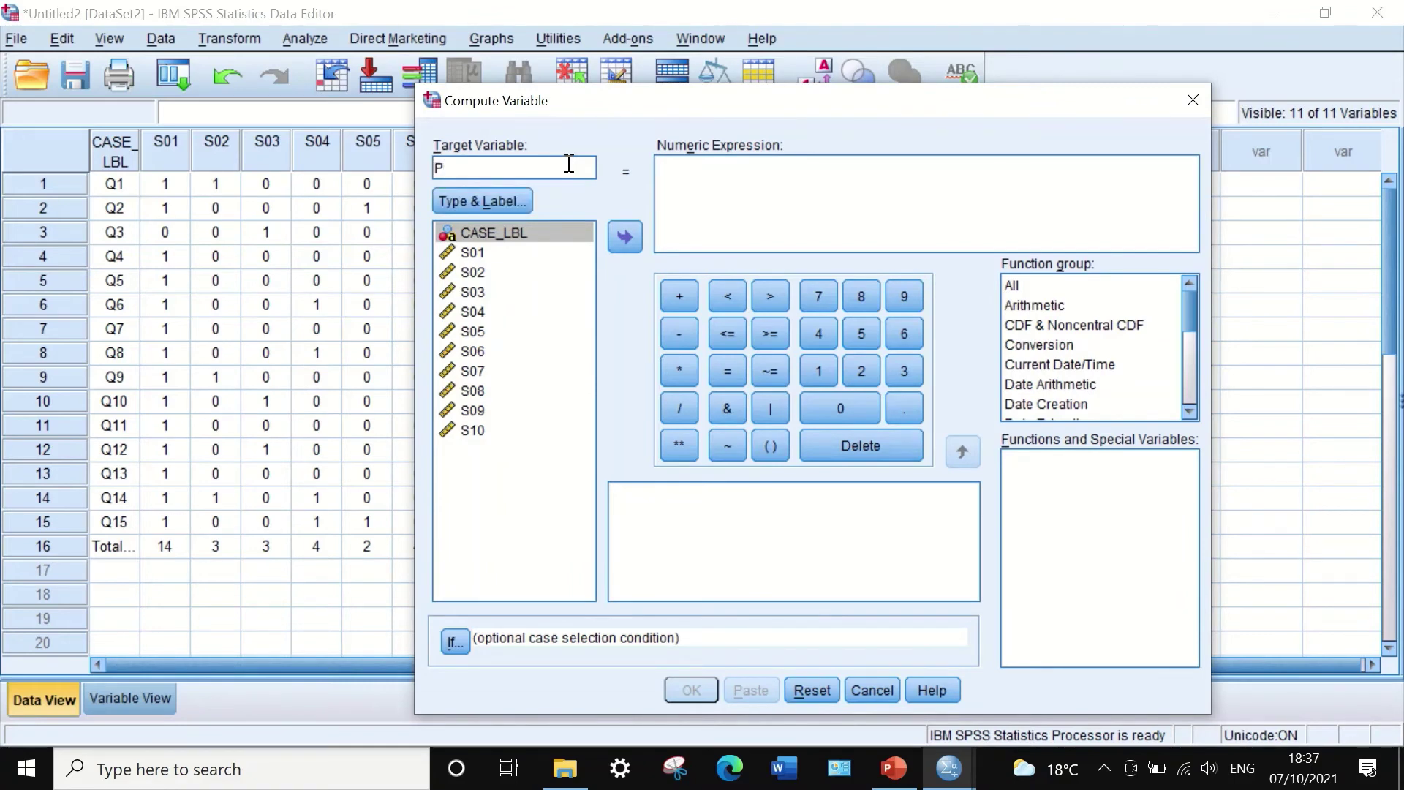
left_click(695, 194)
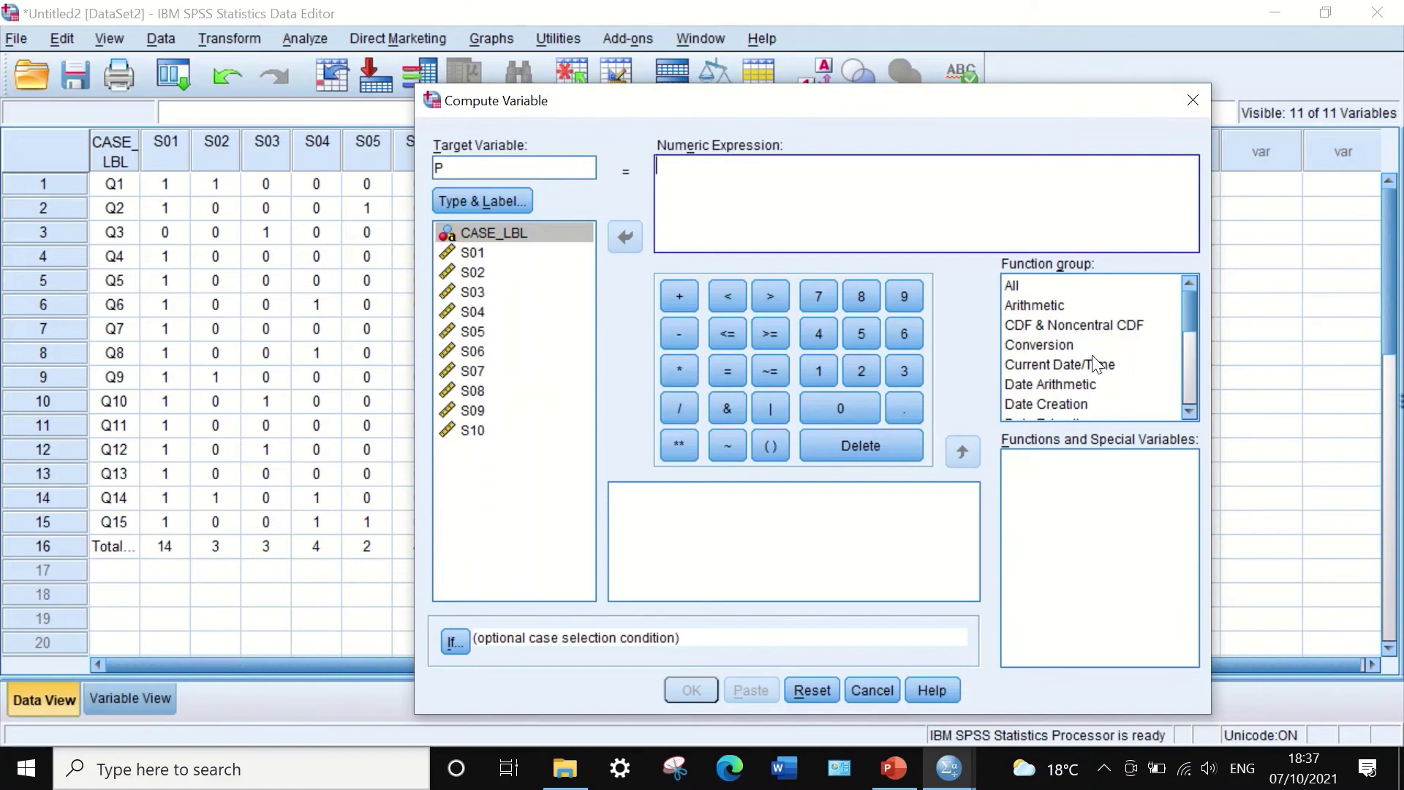
Insert the statistical Mean function into the numeric expression for P.
left_click(1015, 287)
left_click_drag(1189, 311, 1178, 373)
left_click(1052, 345)
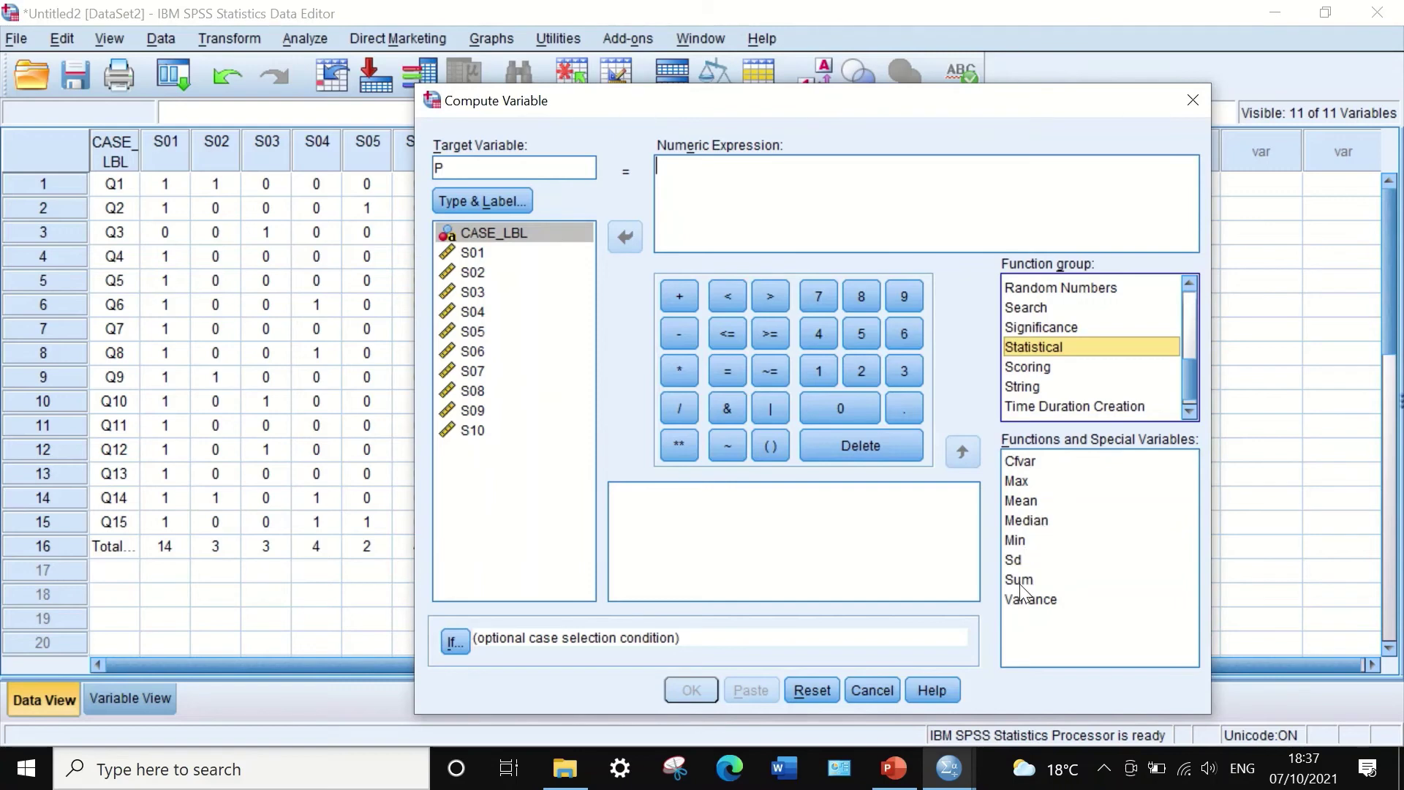
left_click(1034, 502)
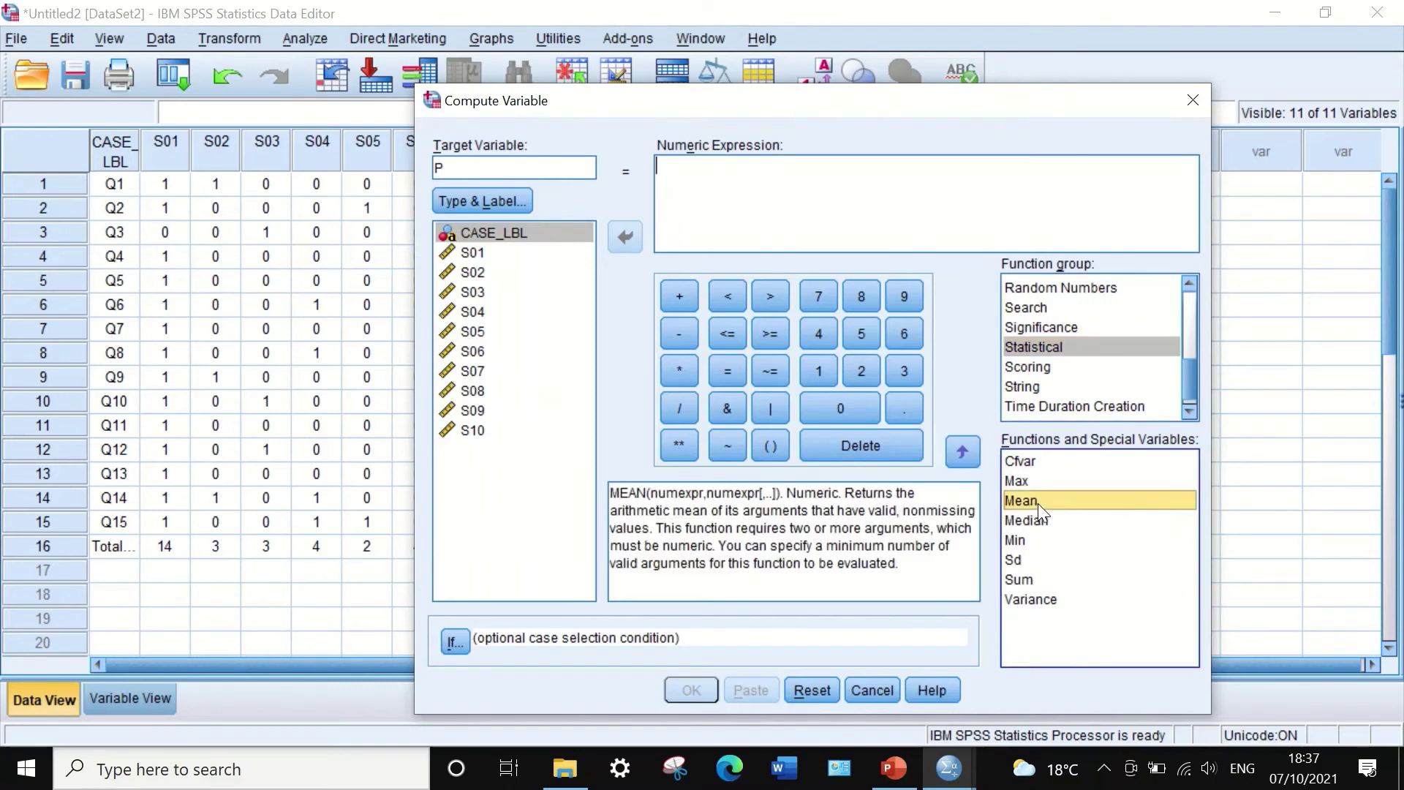
left_click_drag(1038, 503, 723, 194)
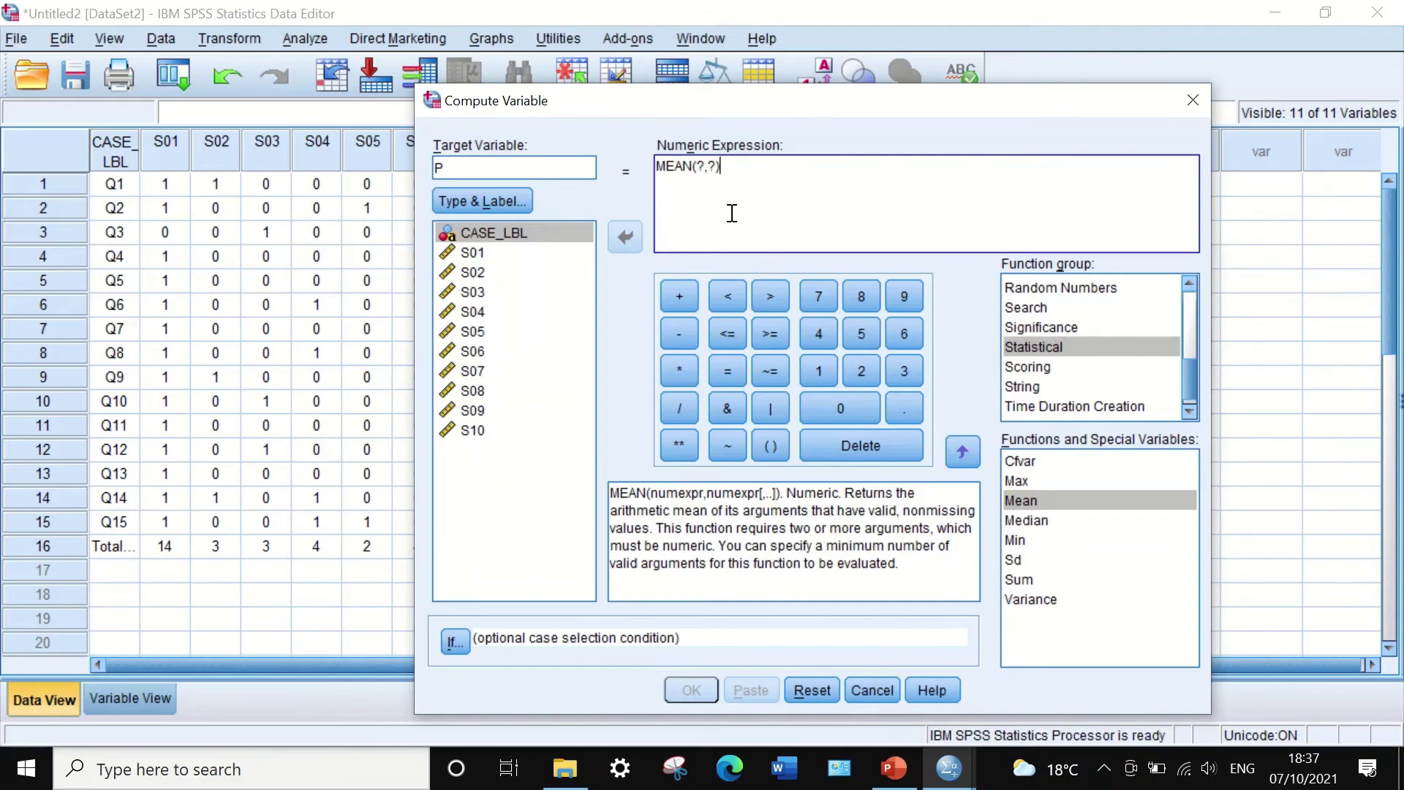
Replace the two placeholder arguments of the MEAN function with S01 and S02.
double_click(705, 167)
key("Delete")
left_click(512, 253)
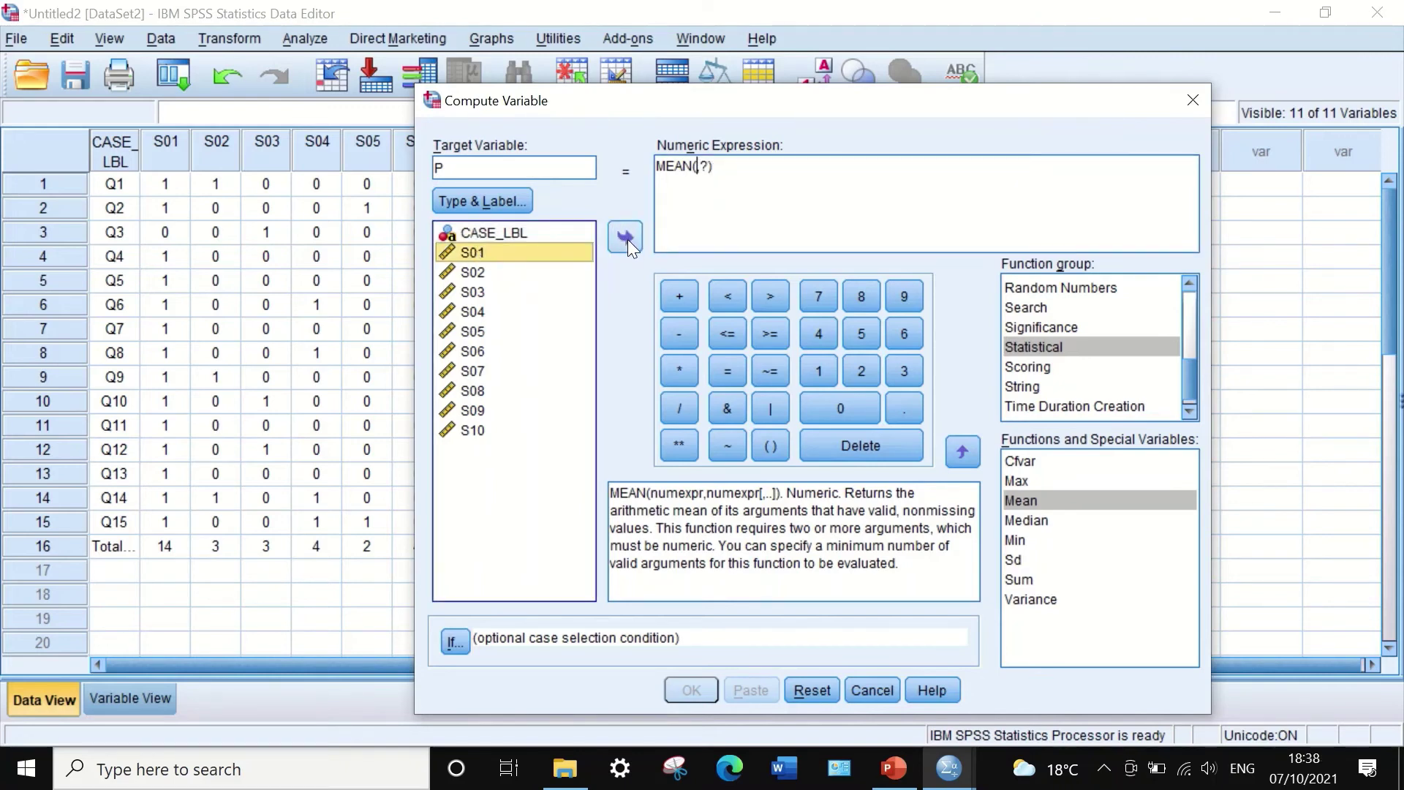
left_click(626, 238)
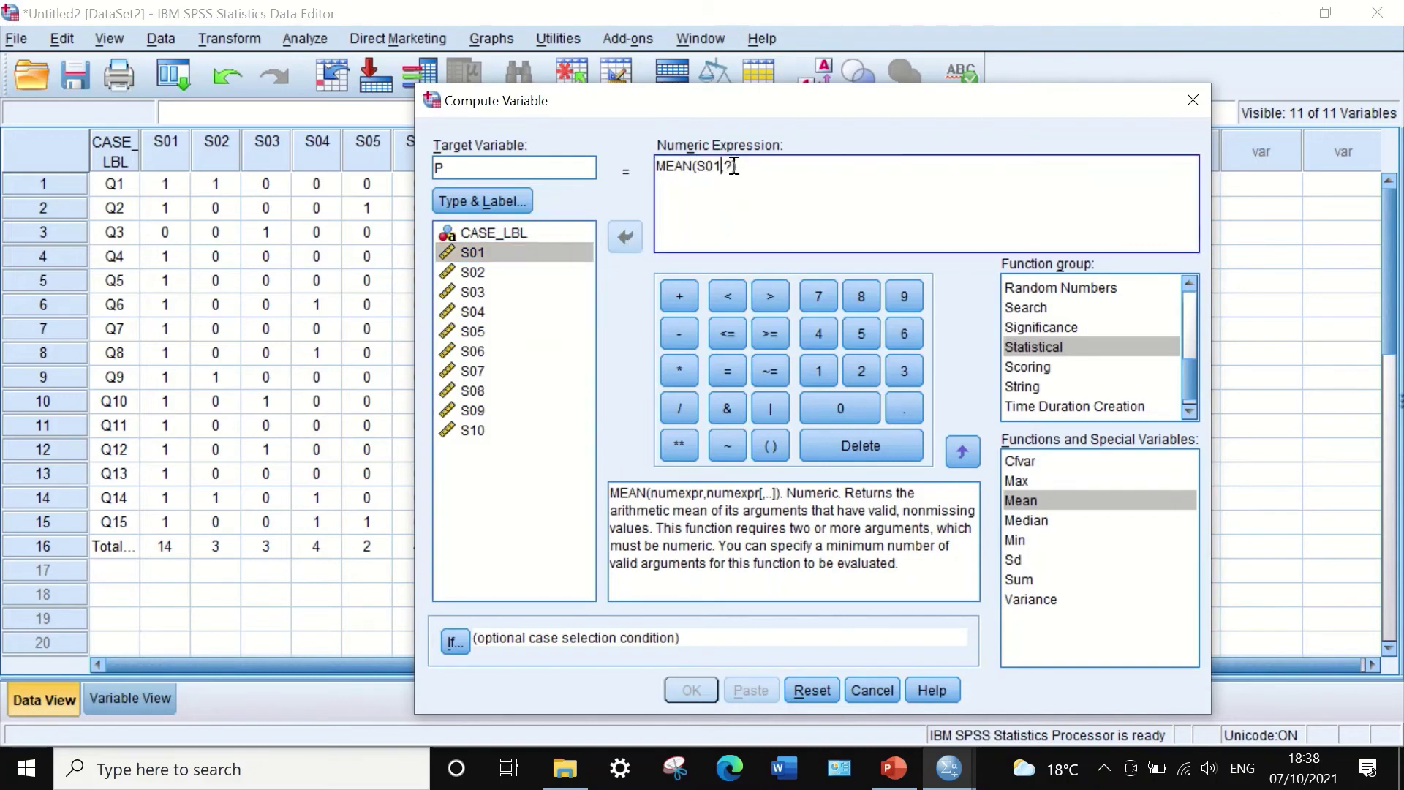
double_click(733, 166)
key("Delete")
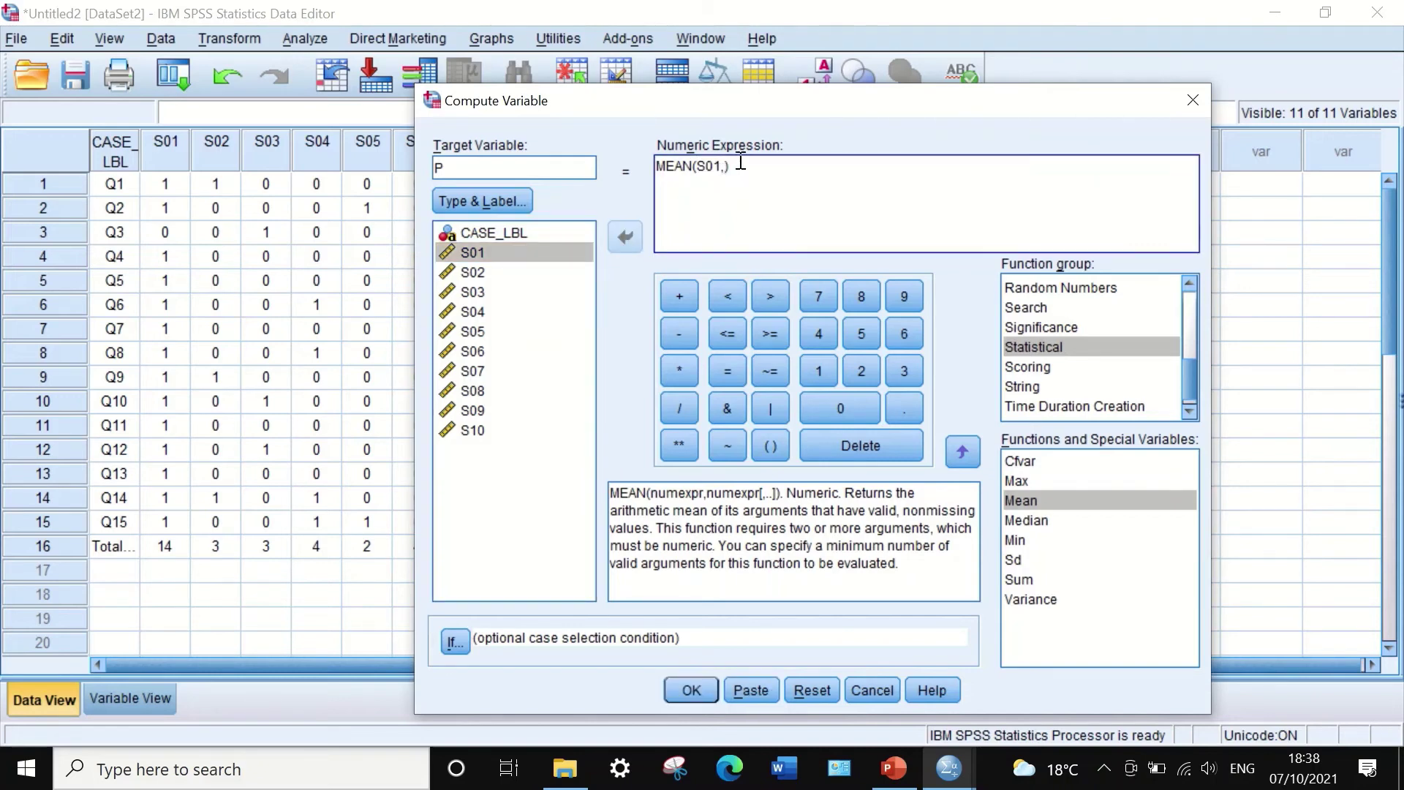
left_click(483, 271)
left_click(625, 235)
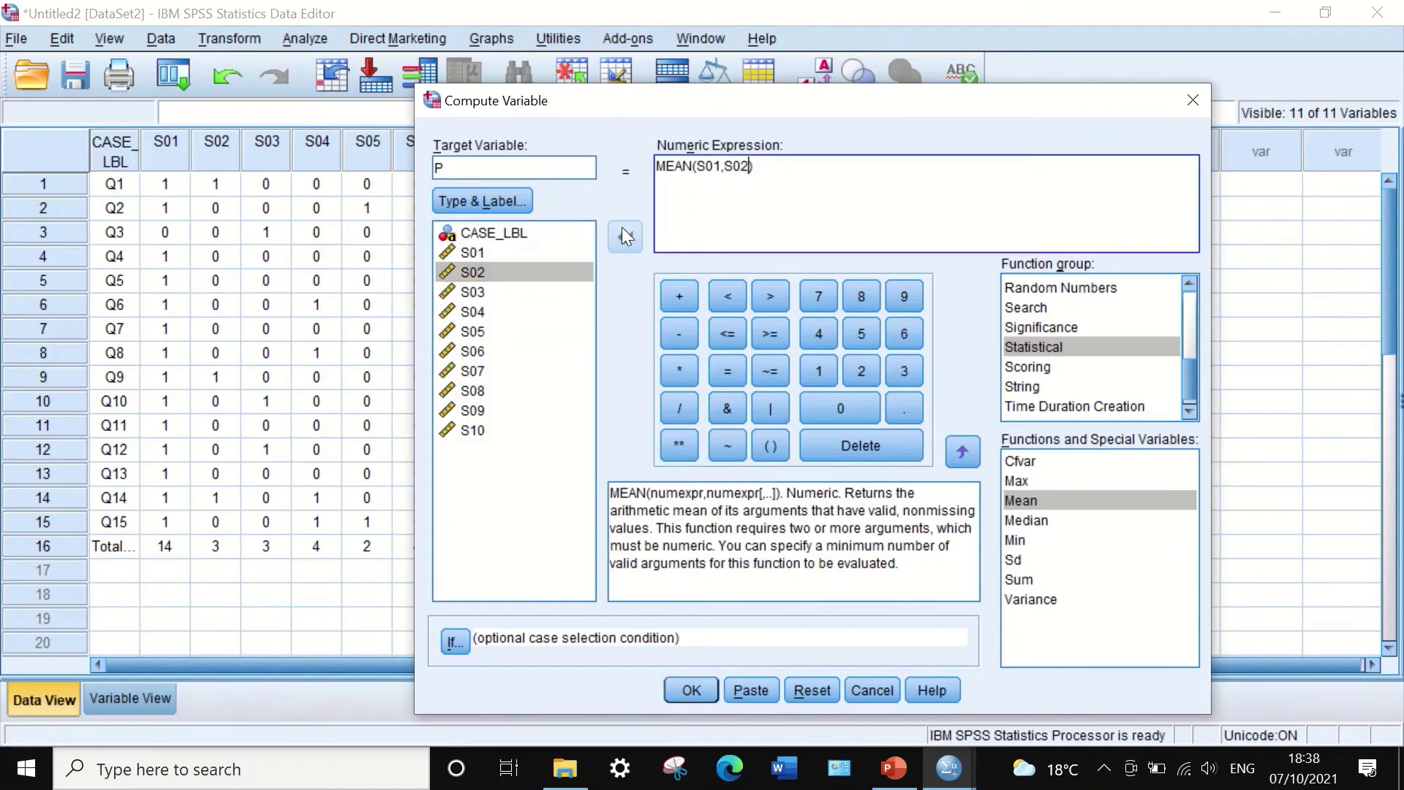
Add S03, S04, S05 and S06 as further comma-separated arguments of the MEAN function.
type(",")
left_click(480, 291)
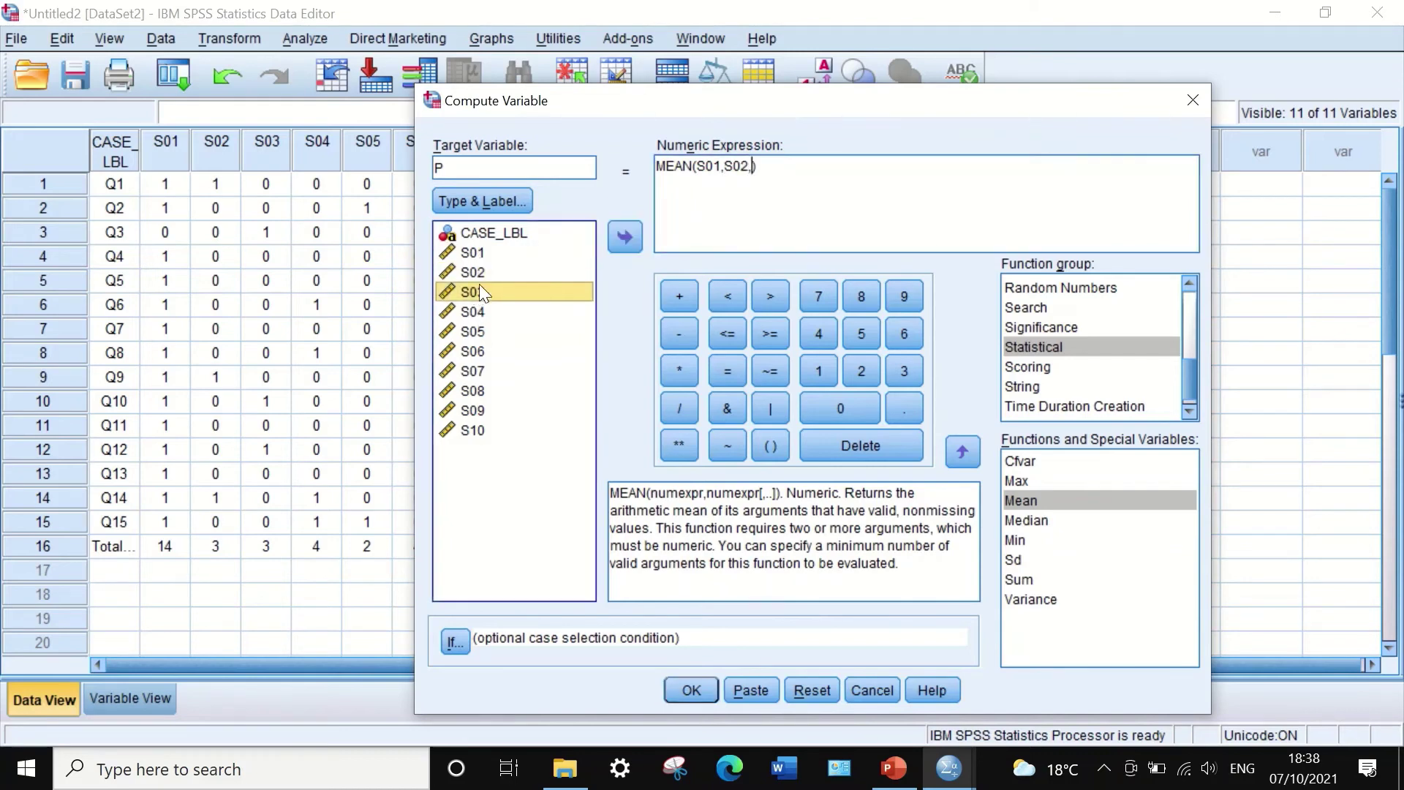
left_click(623, 229)
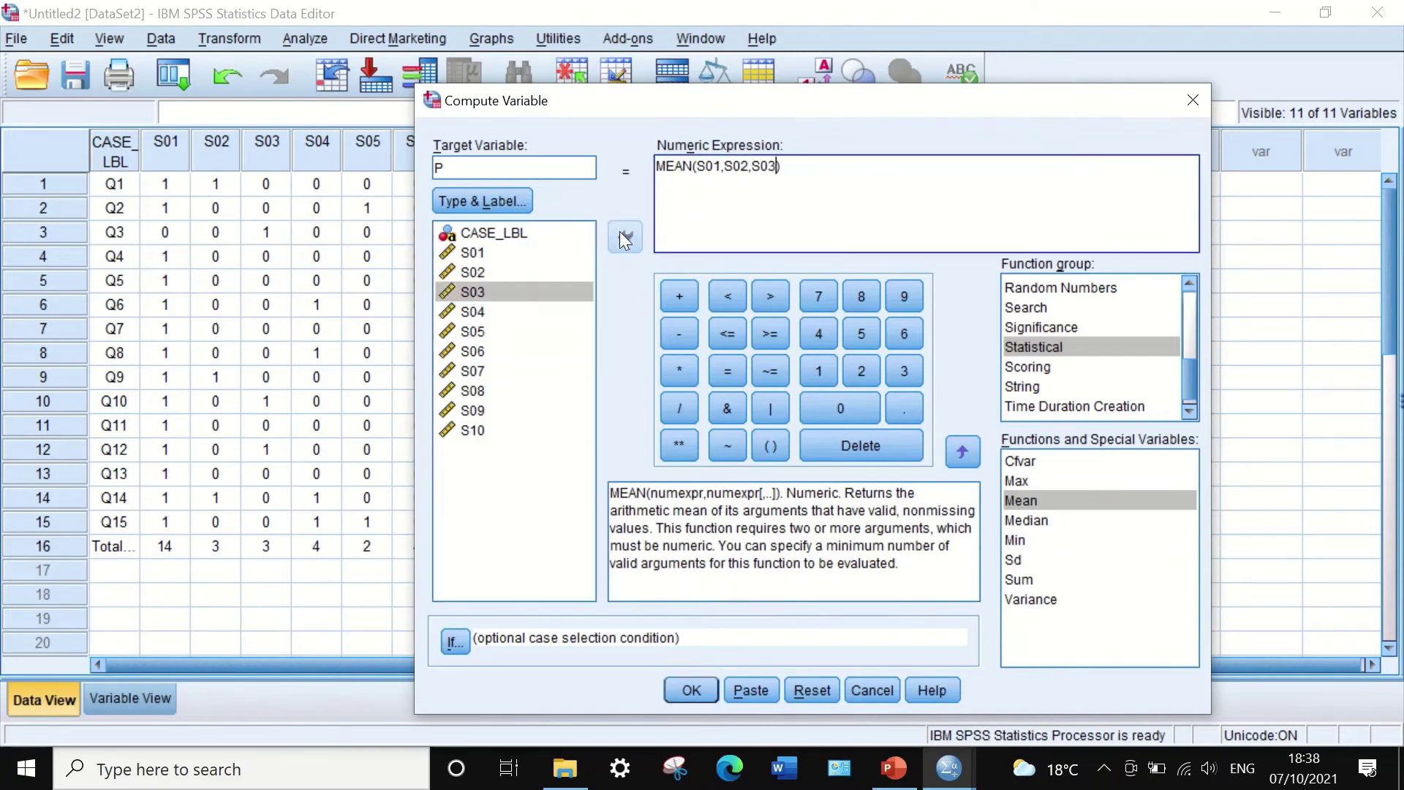
type(",")
left_click(471, 311)
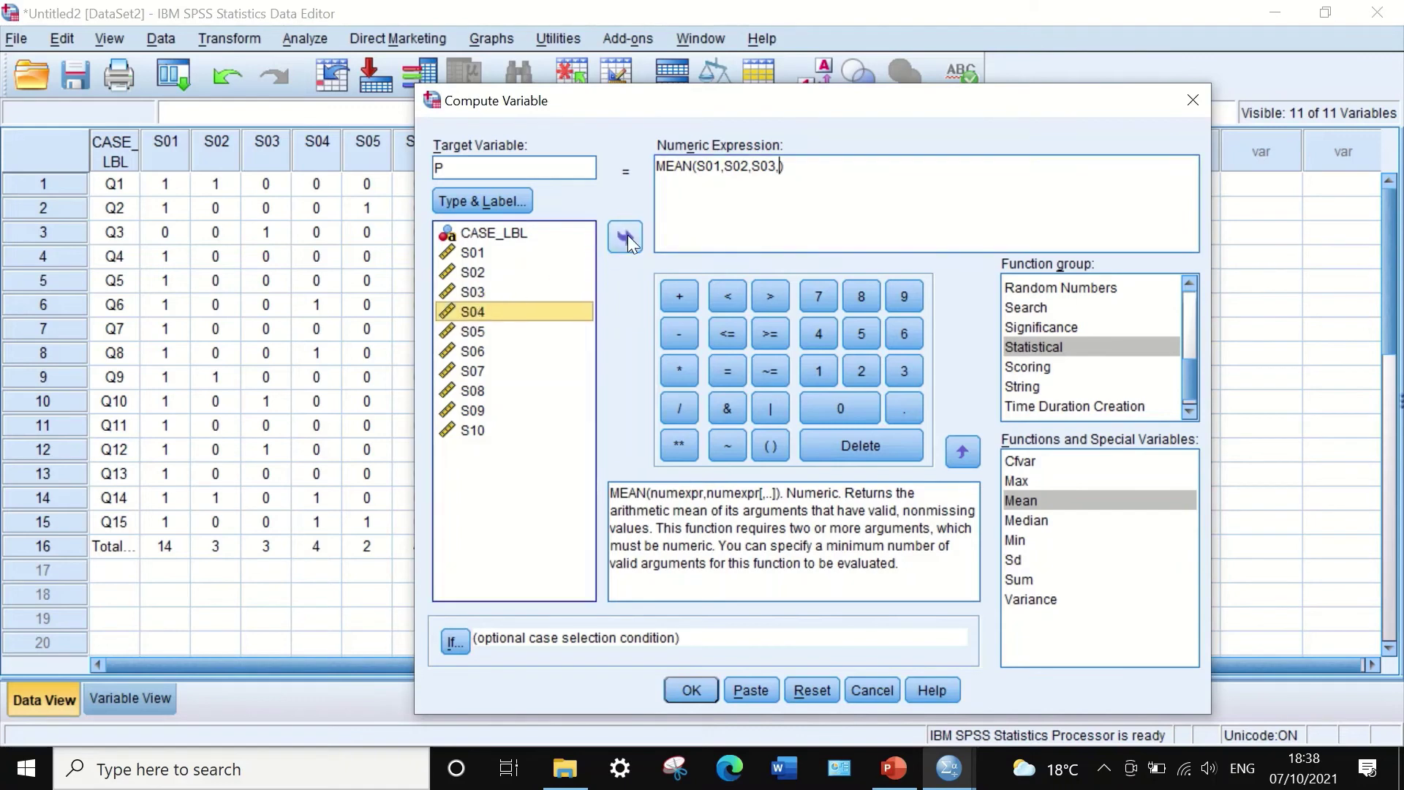
left_click(626, 238)
type(",")
left_click(472, 331)
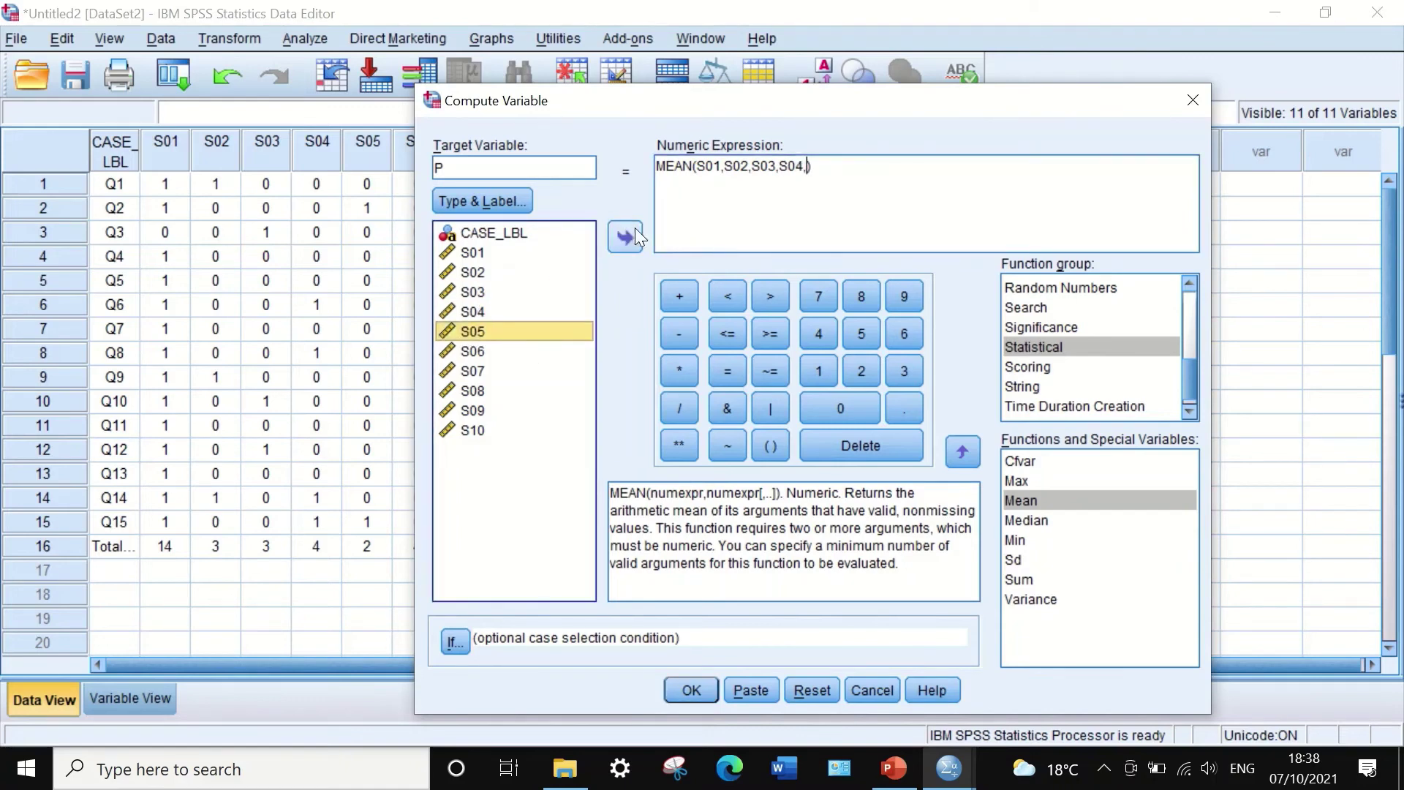
left_click(626, 235)
type(",")
left_click(474, 353)
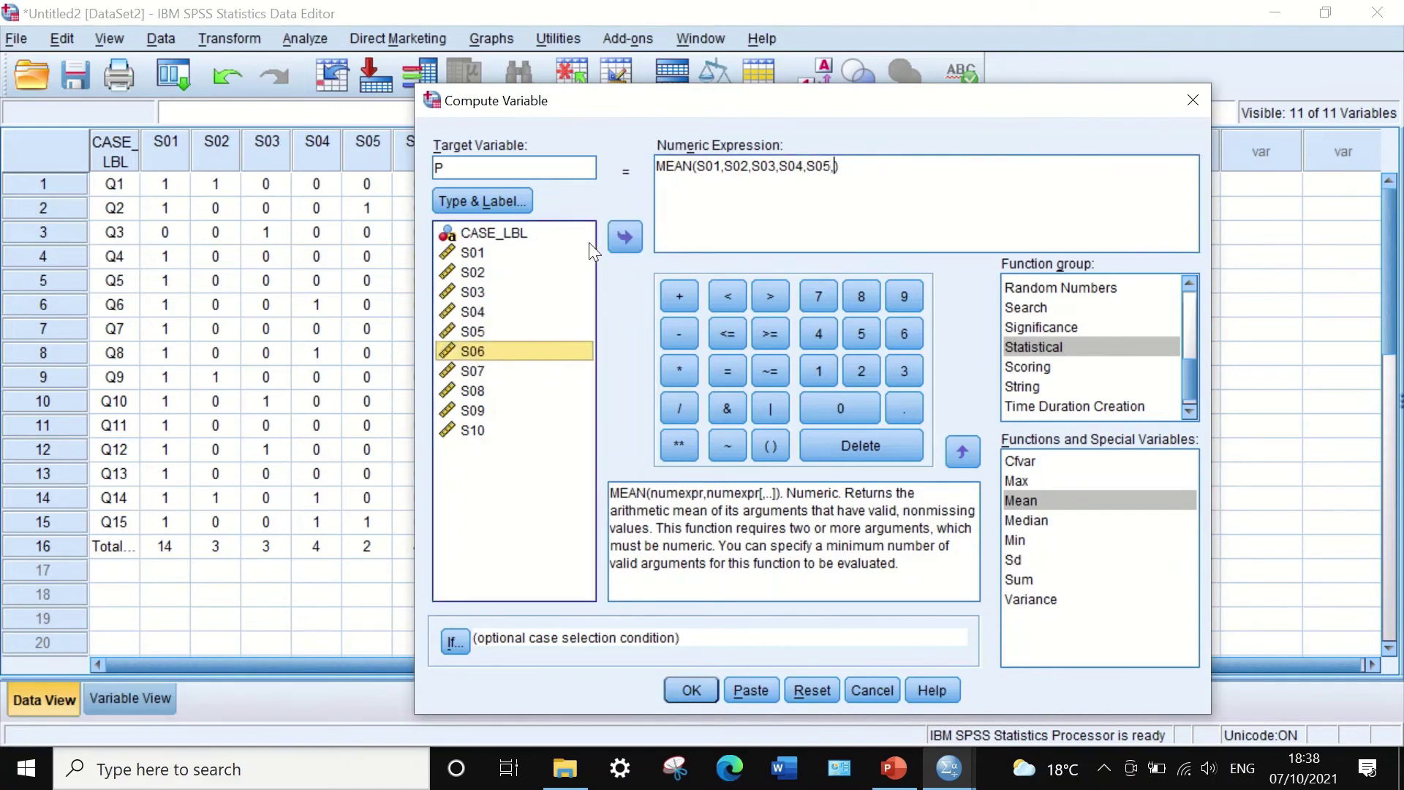
left_click(620, 238)
Add S07 and S08 to the MEAN arguments, with commas separating S06, S07 and S08.
left_click(469, 370)
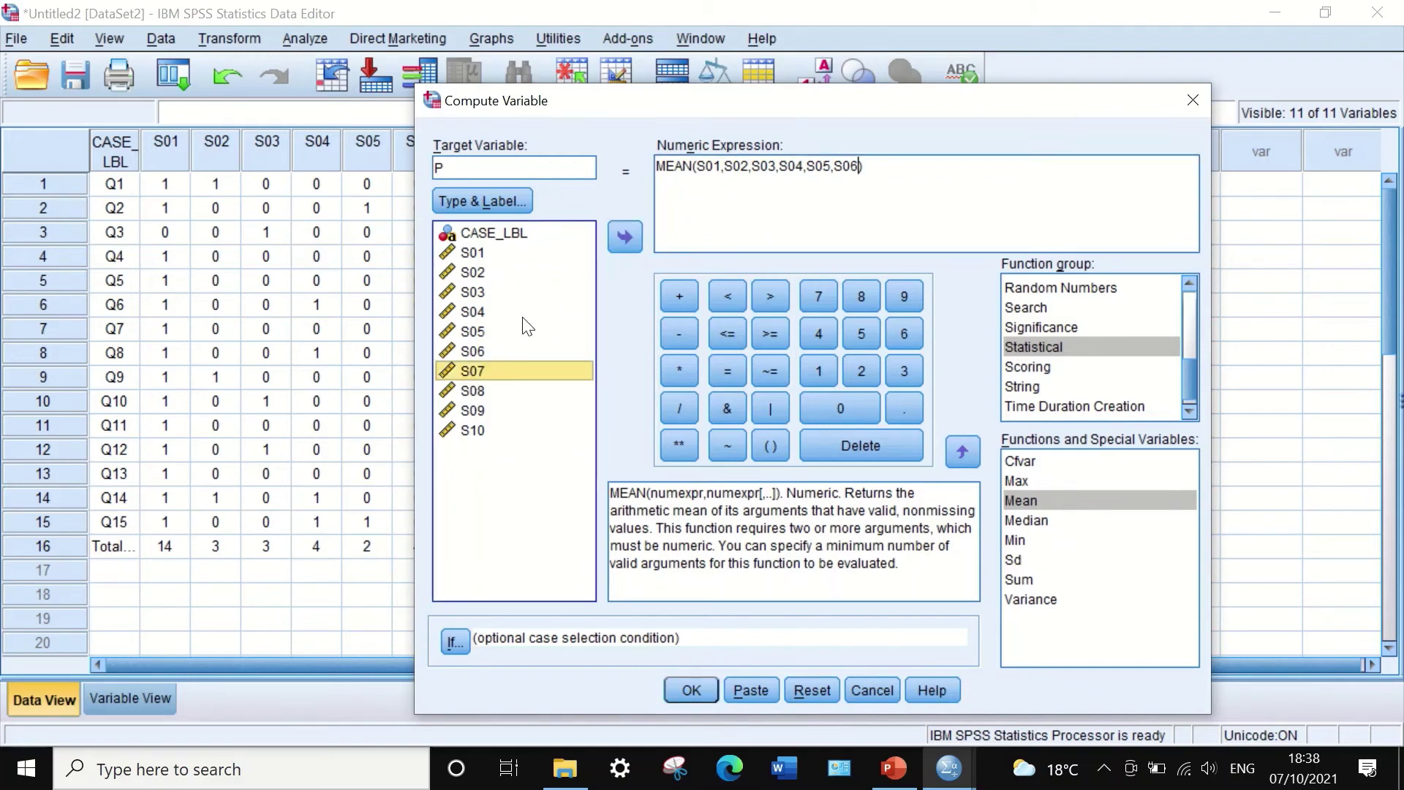
left_click(621, 235)
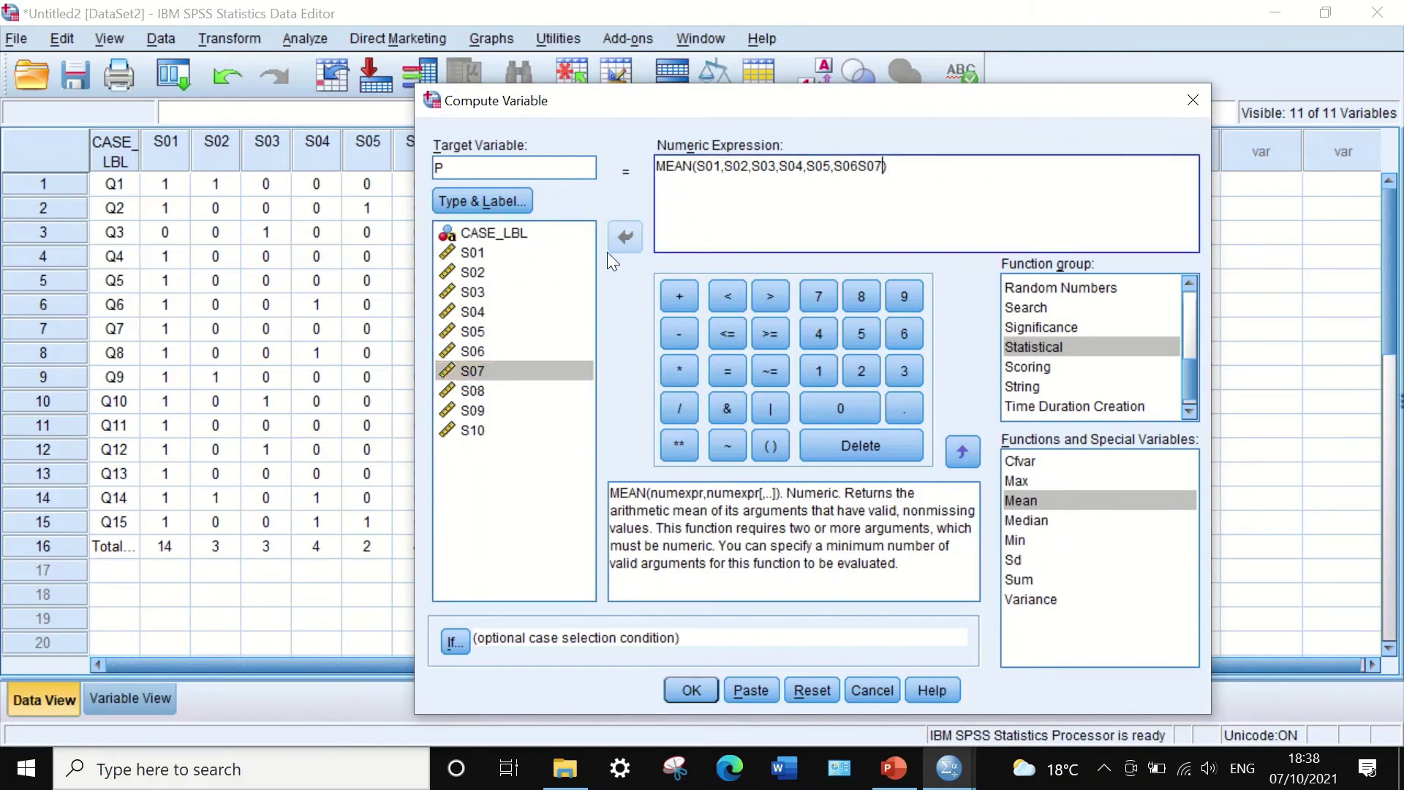
left_click(861, 166)
type(",")
left_click(886, 166)
type(",")
left_click(475, 391)
left_click(624, 234)
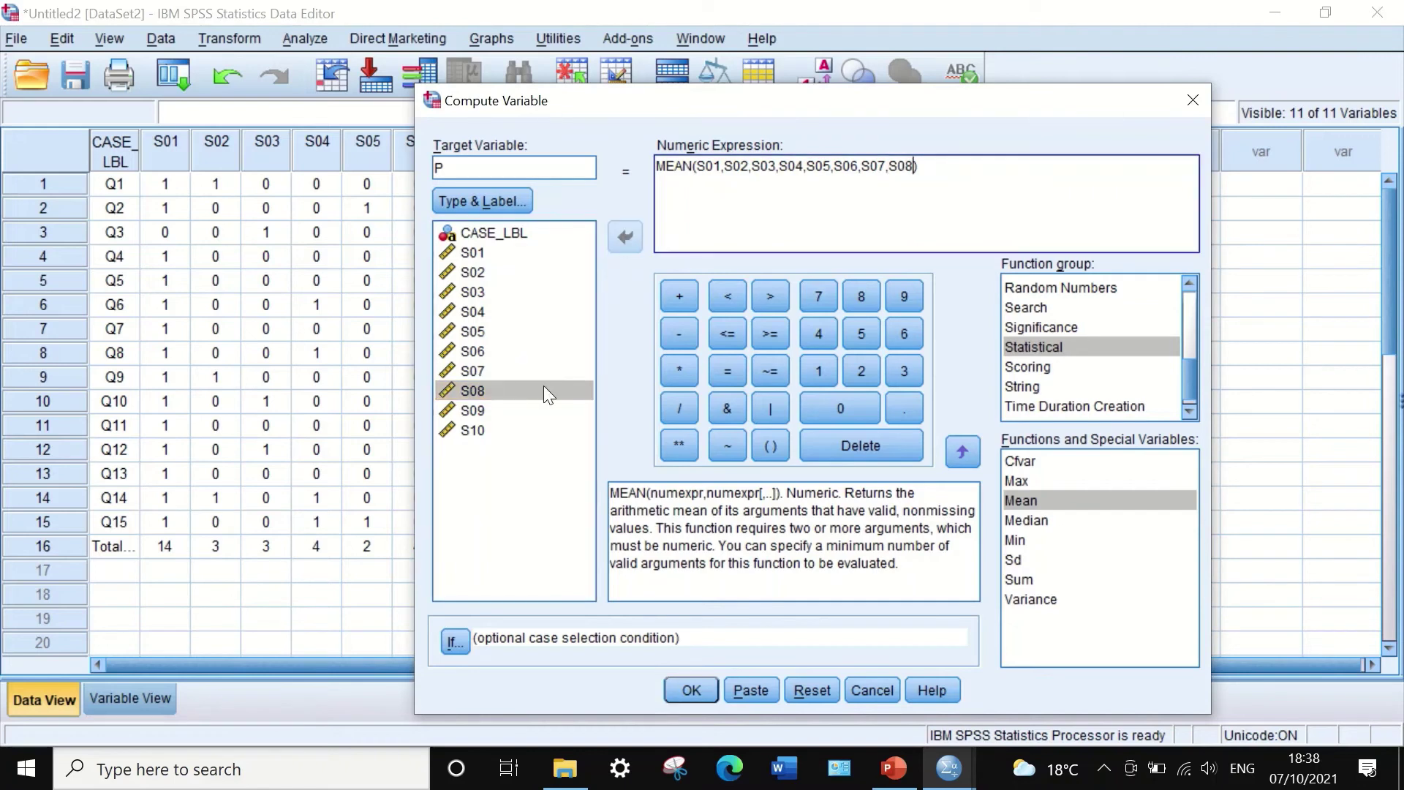
Add comma-separated S09 and S10 to complete the MEAN arguments, and run the computation of P.
left_click(483, 410)
left_click(634, 238)
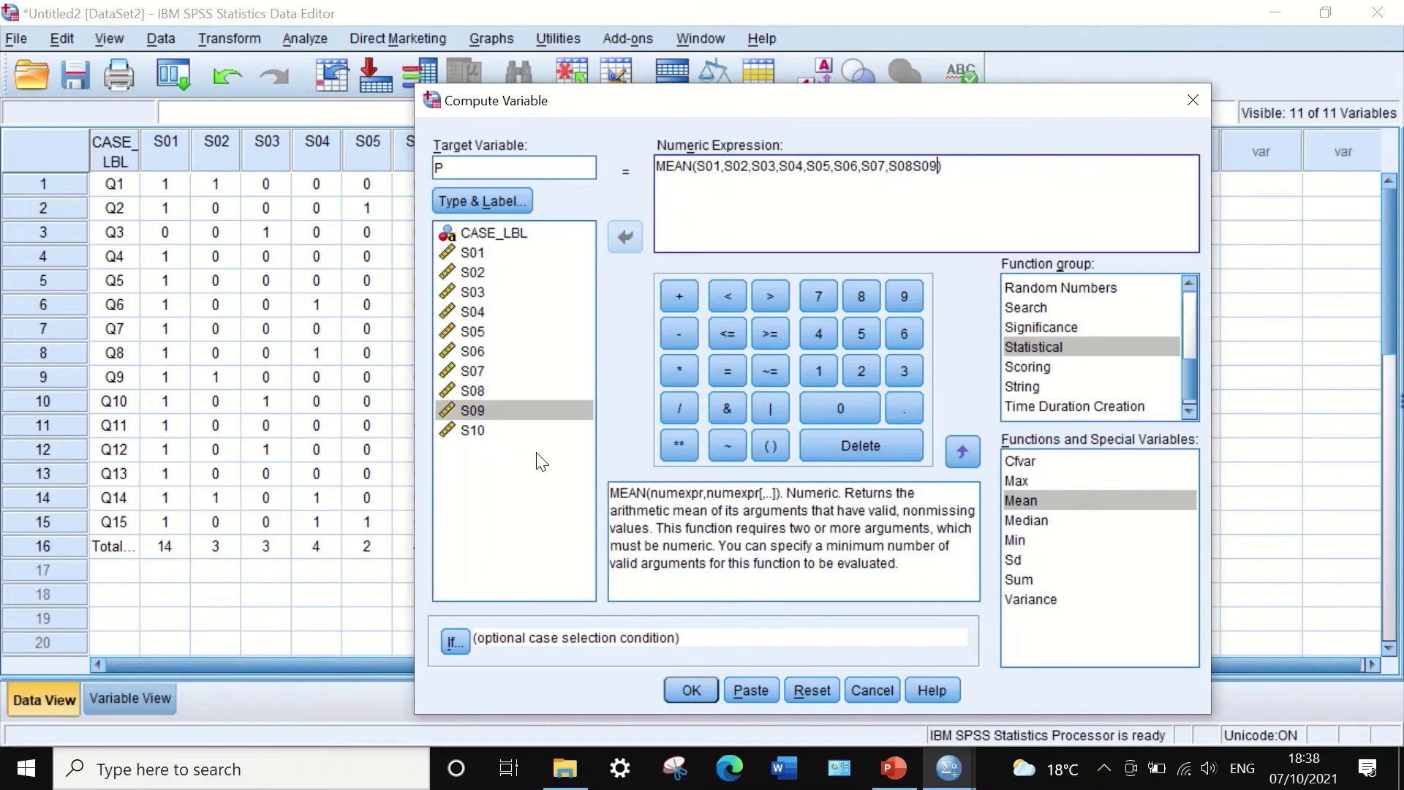
left_click(913, 170)
type(",")
left_click(939, 166)
type(",")
left_click(483, 430)
left_click(635, 240)
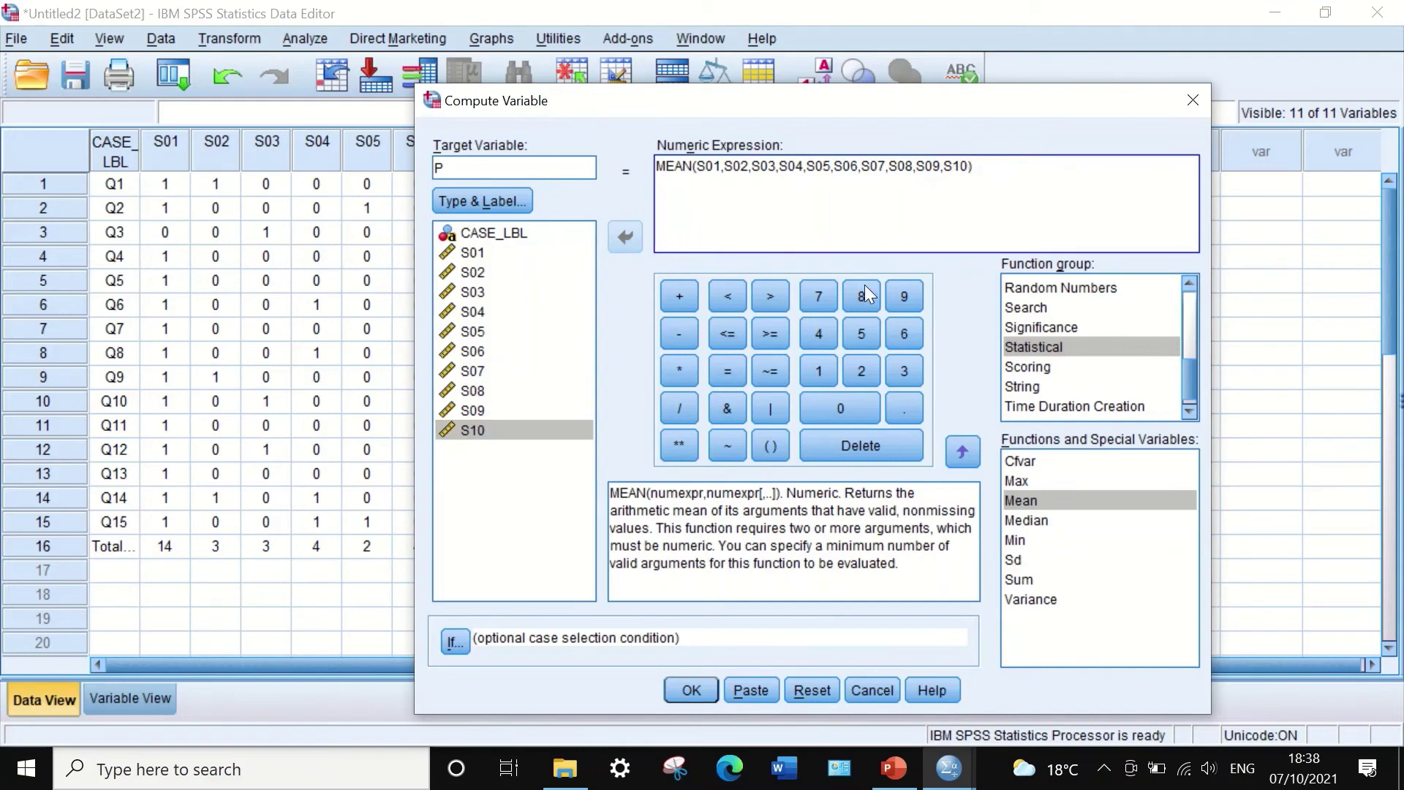
left_click(1009, 174)
left_click(689, 690)
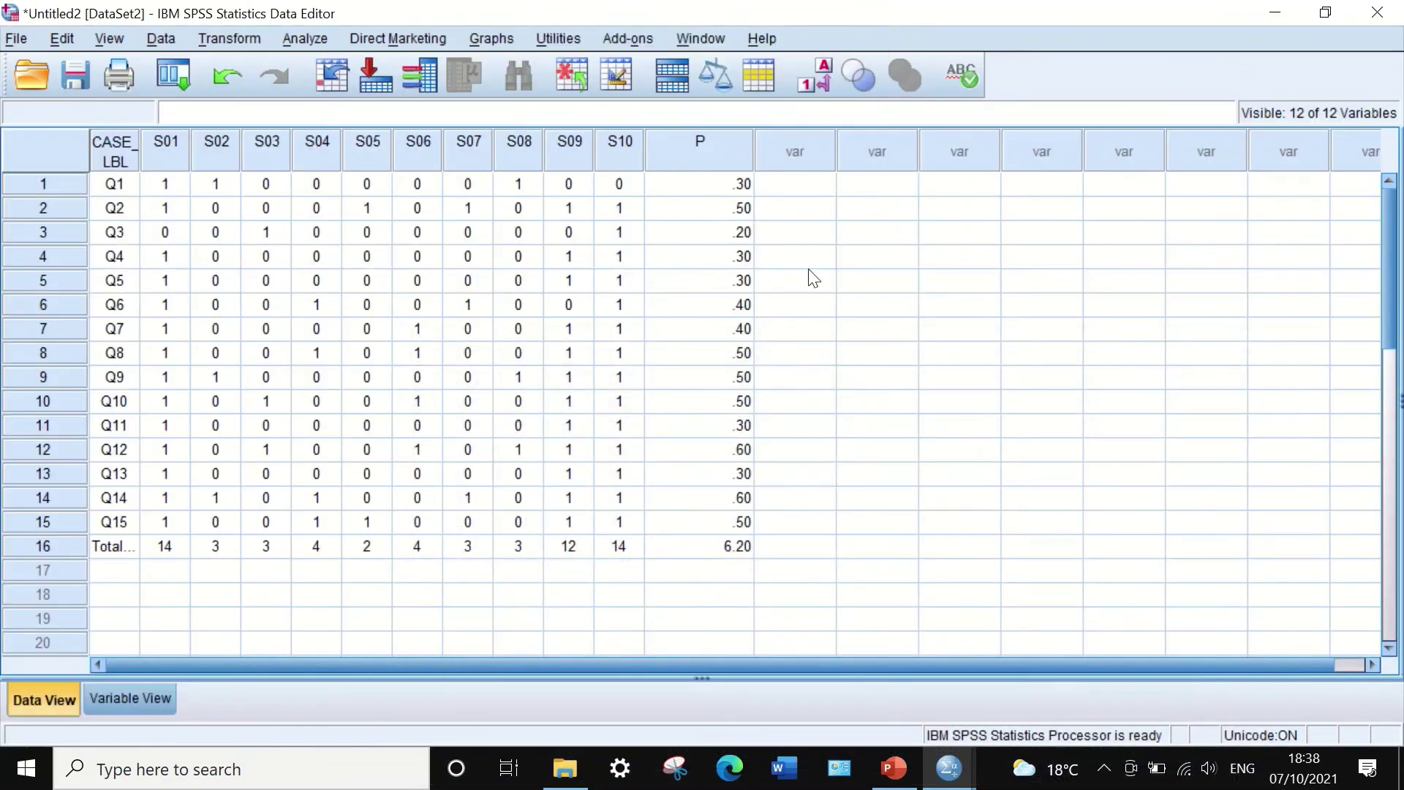
Narrow the P column and delete the P value in the Totalscore row (row 16).
left_click_drag(747, 143, 684, 144)
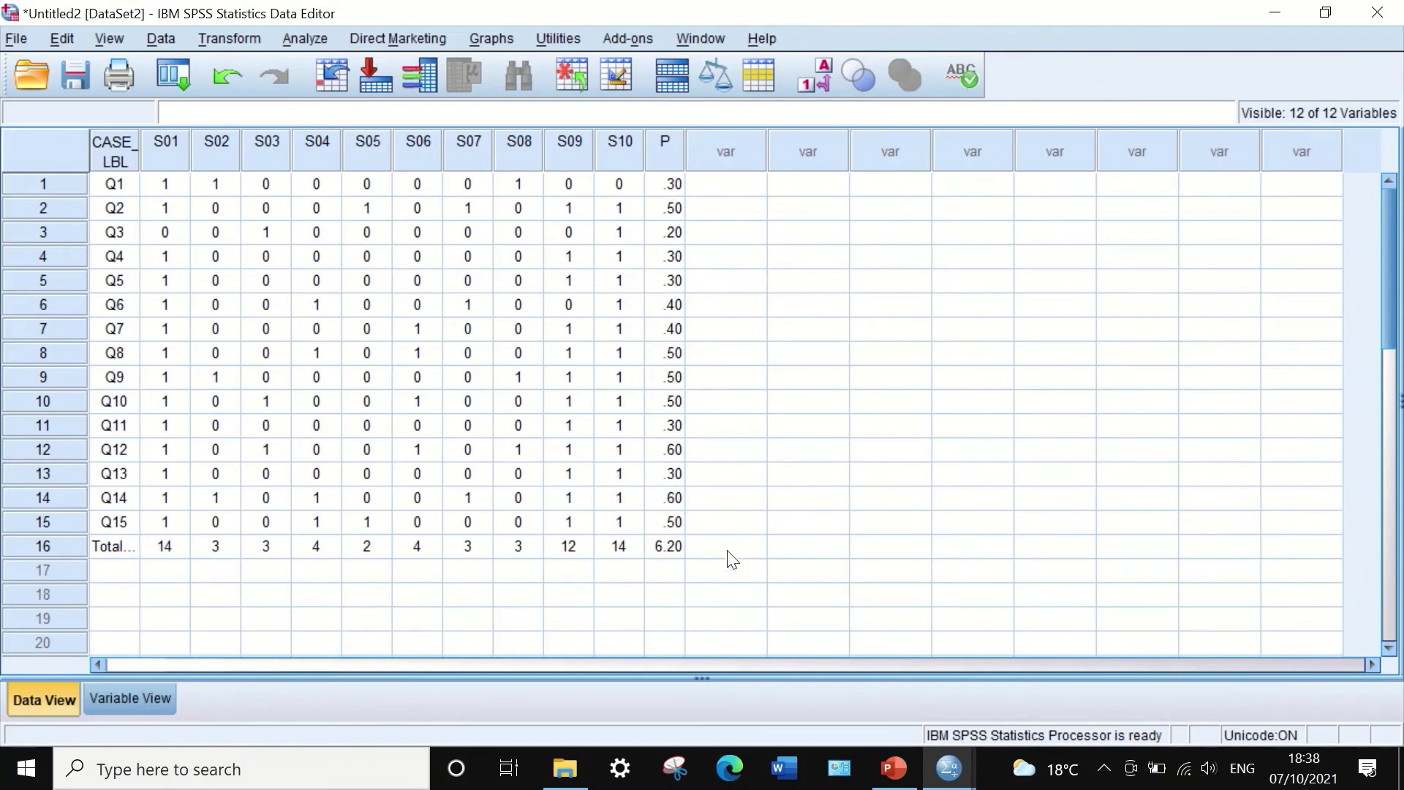
left_click(661, 548)
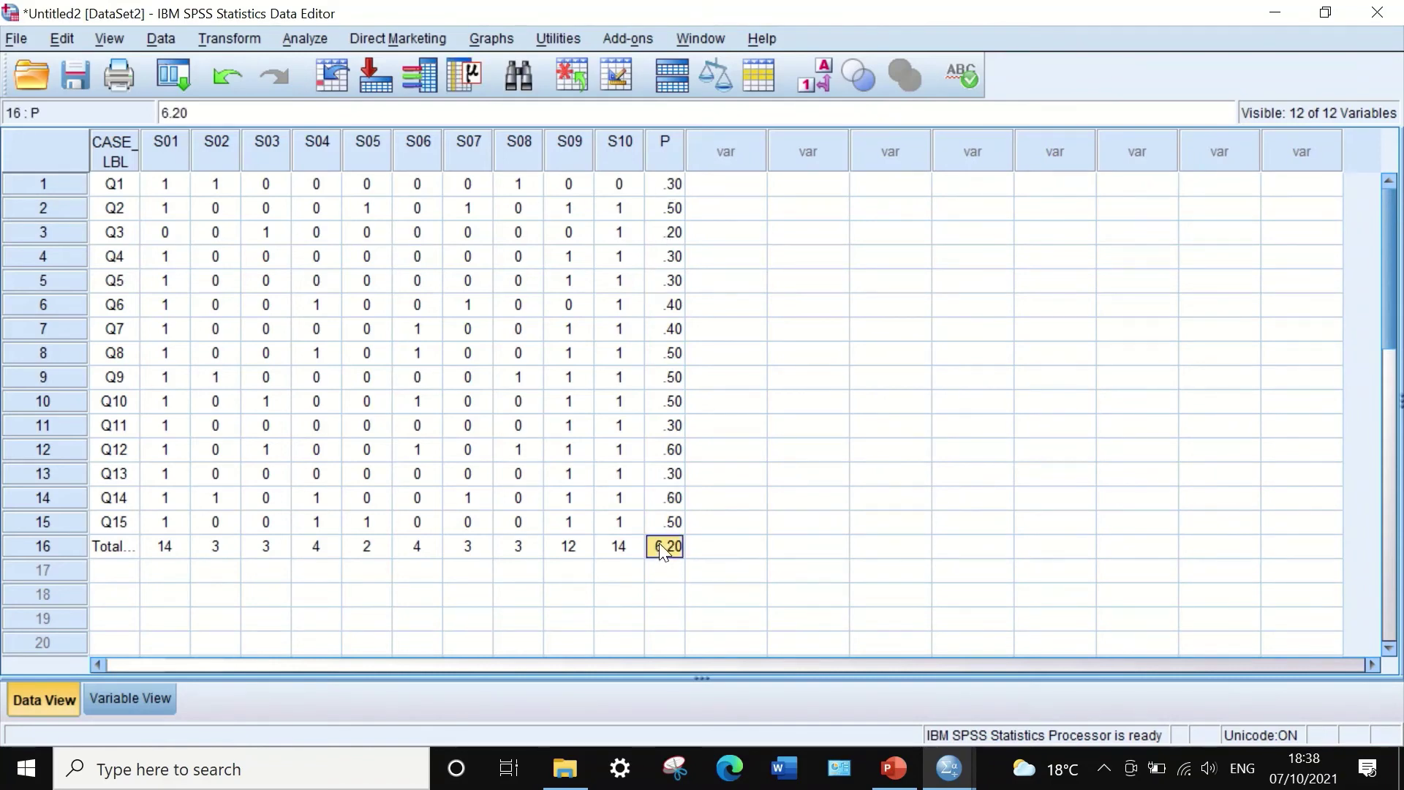
key("Delete")
Start a new Compute Variable transformation with the previous settings reset and q as the target variable.
left_click(242, 36)
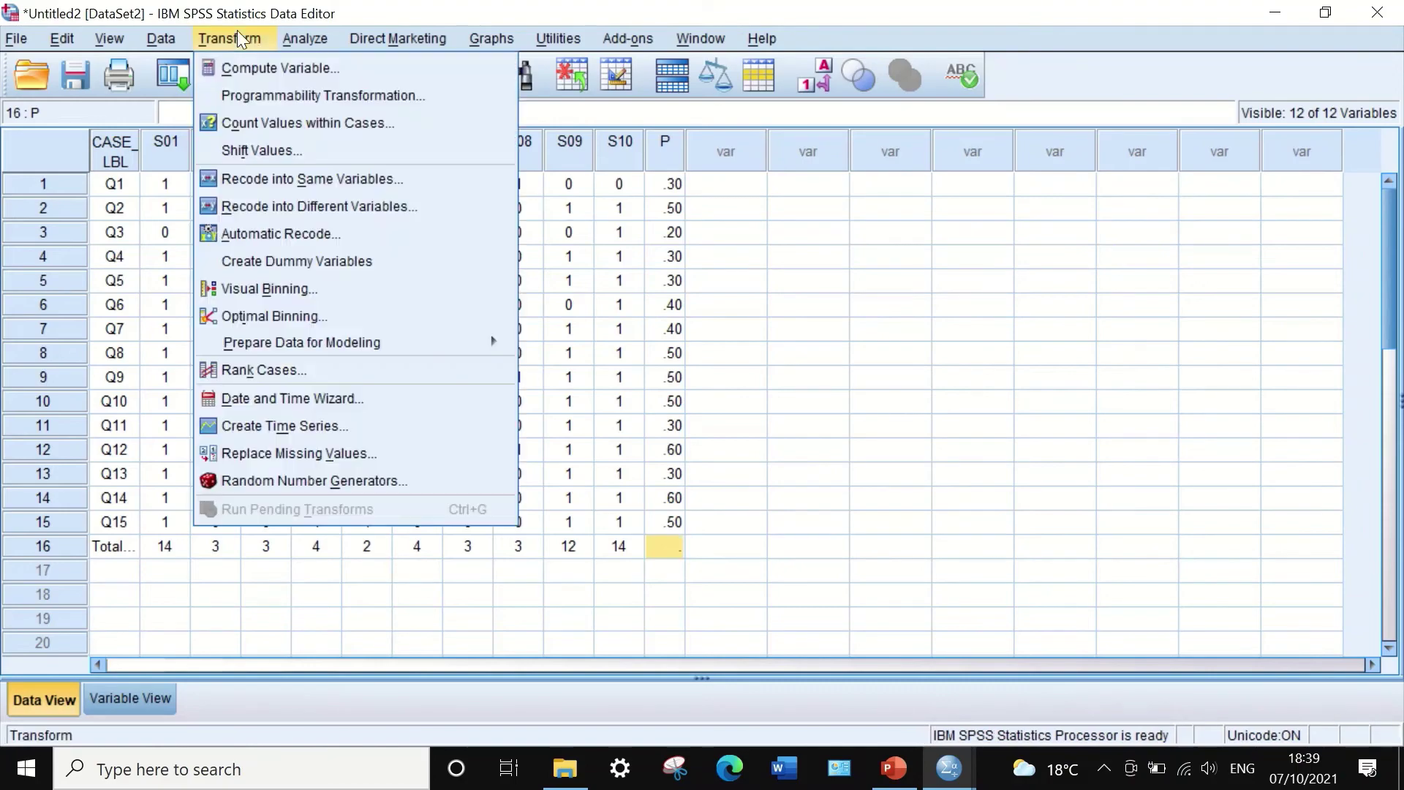
left_click(242, 67)
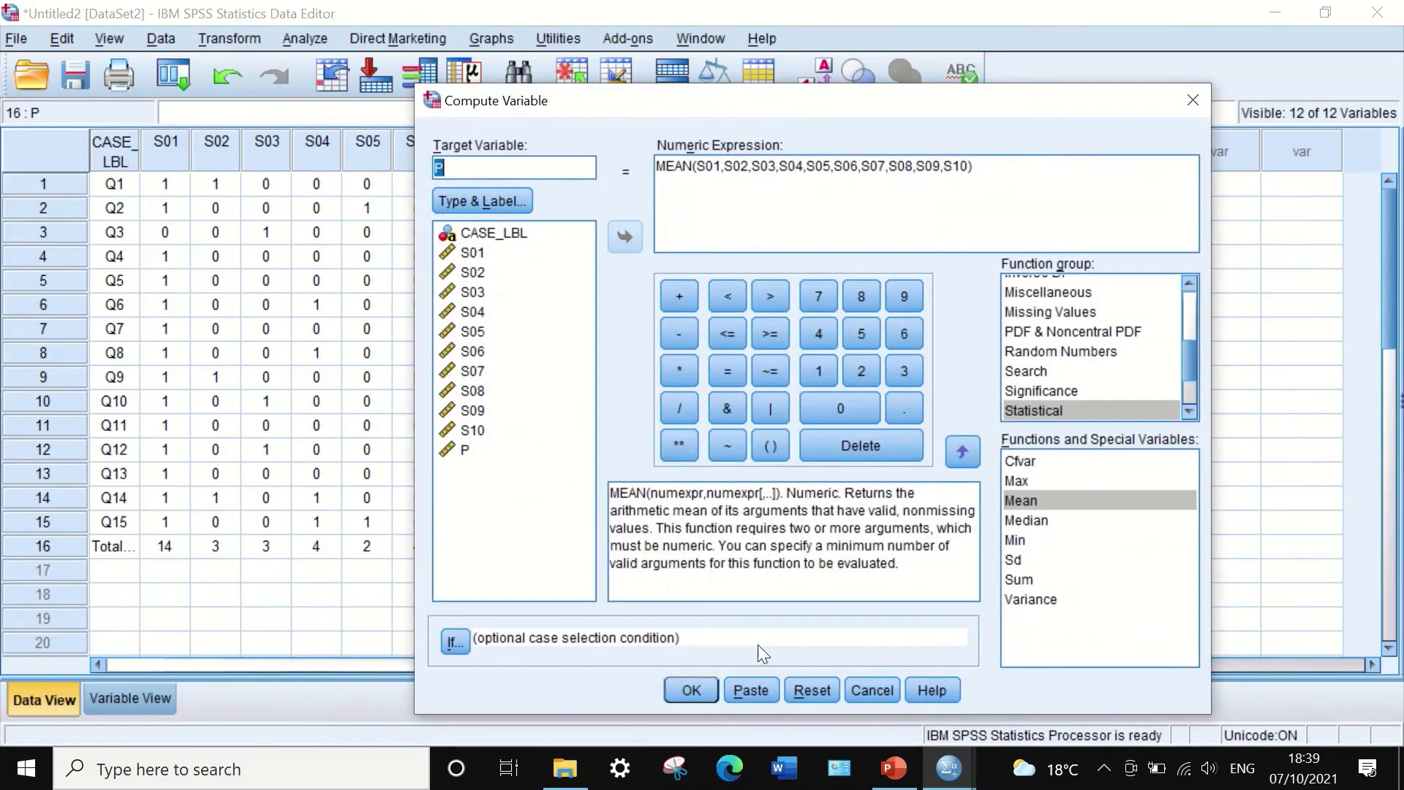
left_click(810, 686)
left_click(477, 170)
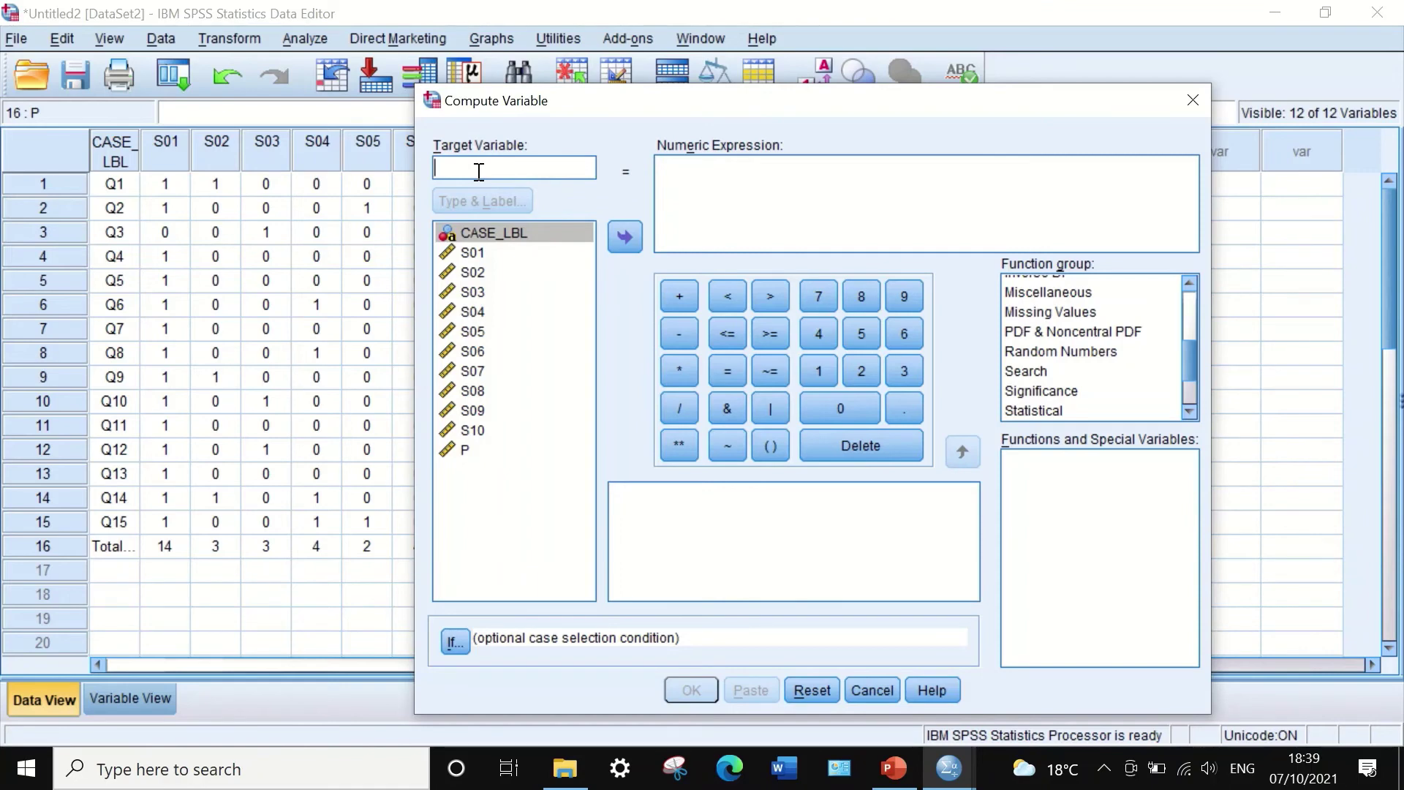
type("q")
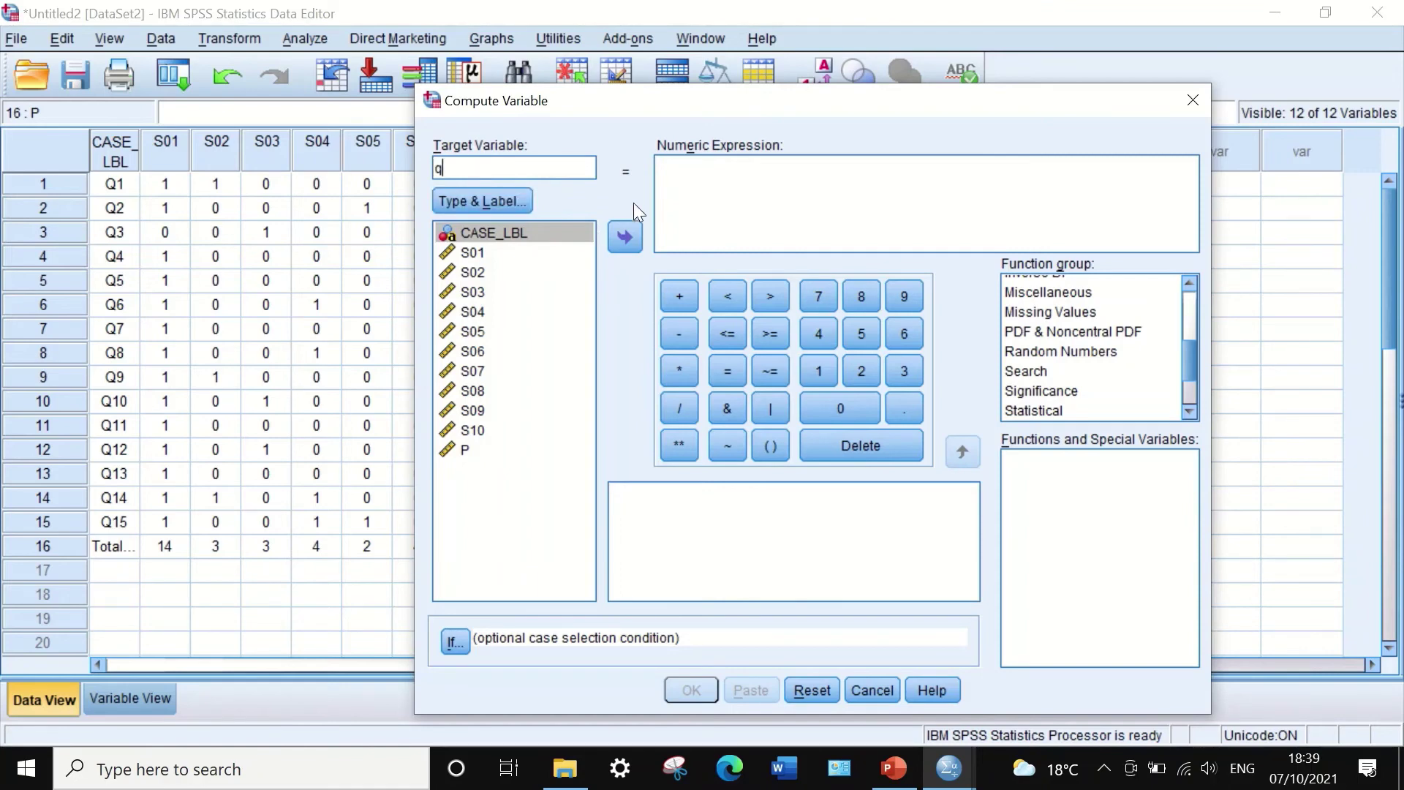
Compute q with the expression 1 - P, and narrow the q column in the data values.
left_click(710, 193)
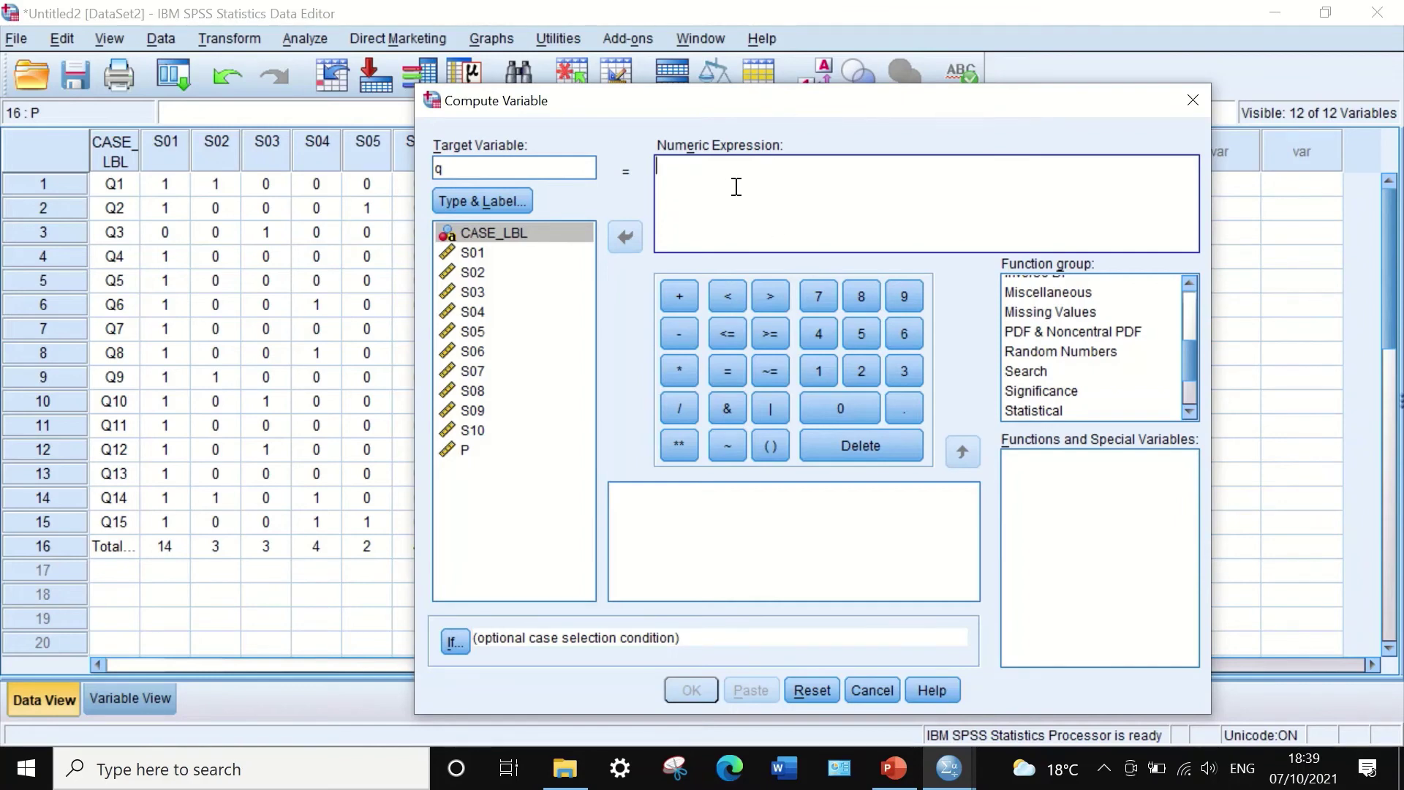
type("1")
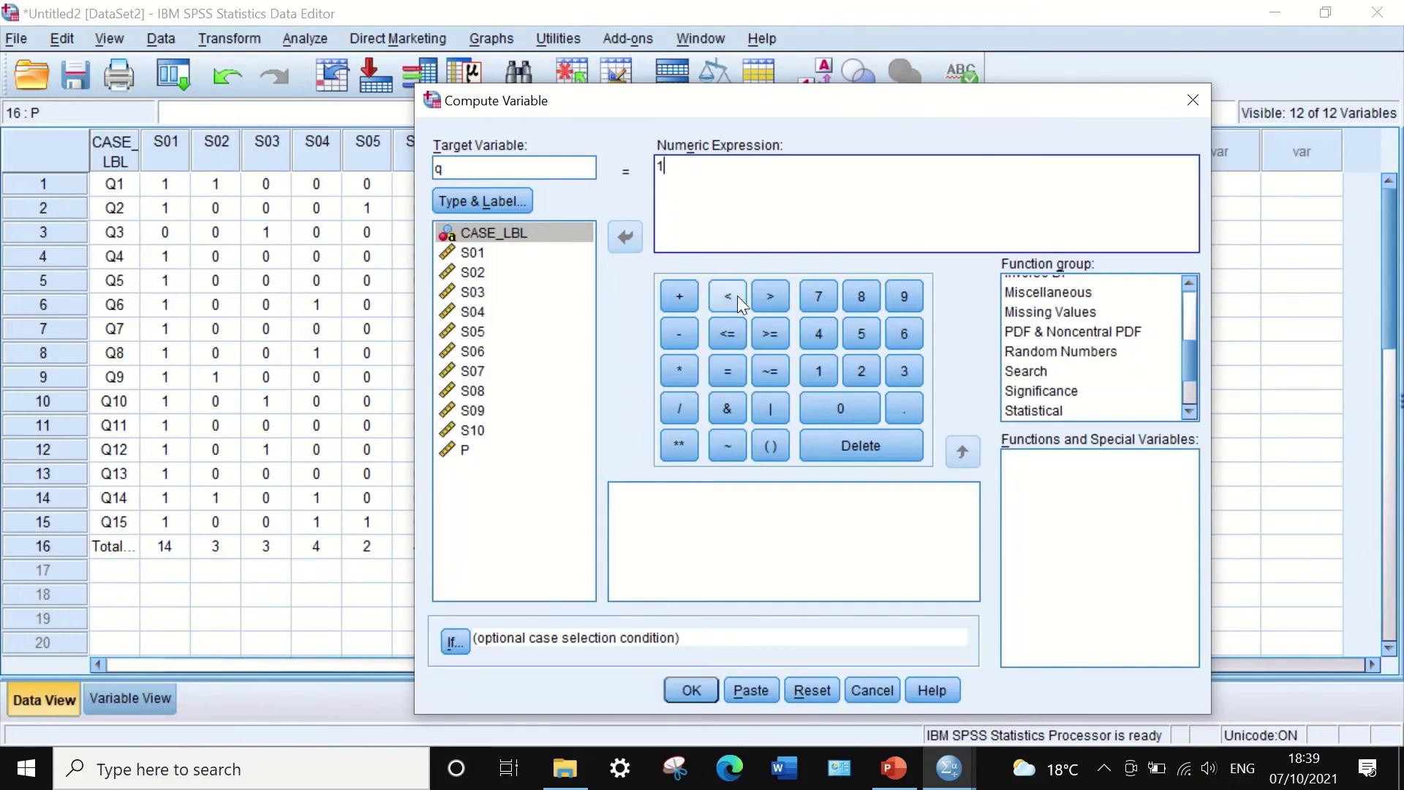
left_click(680, 334)
left_click(458, 451)
left_click(459, 451)
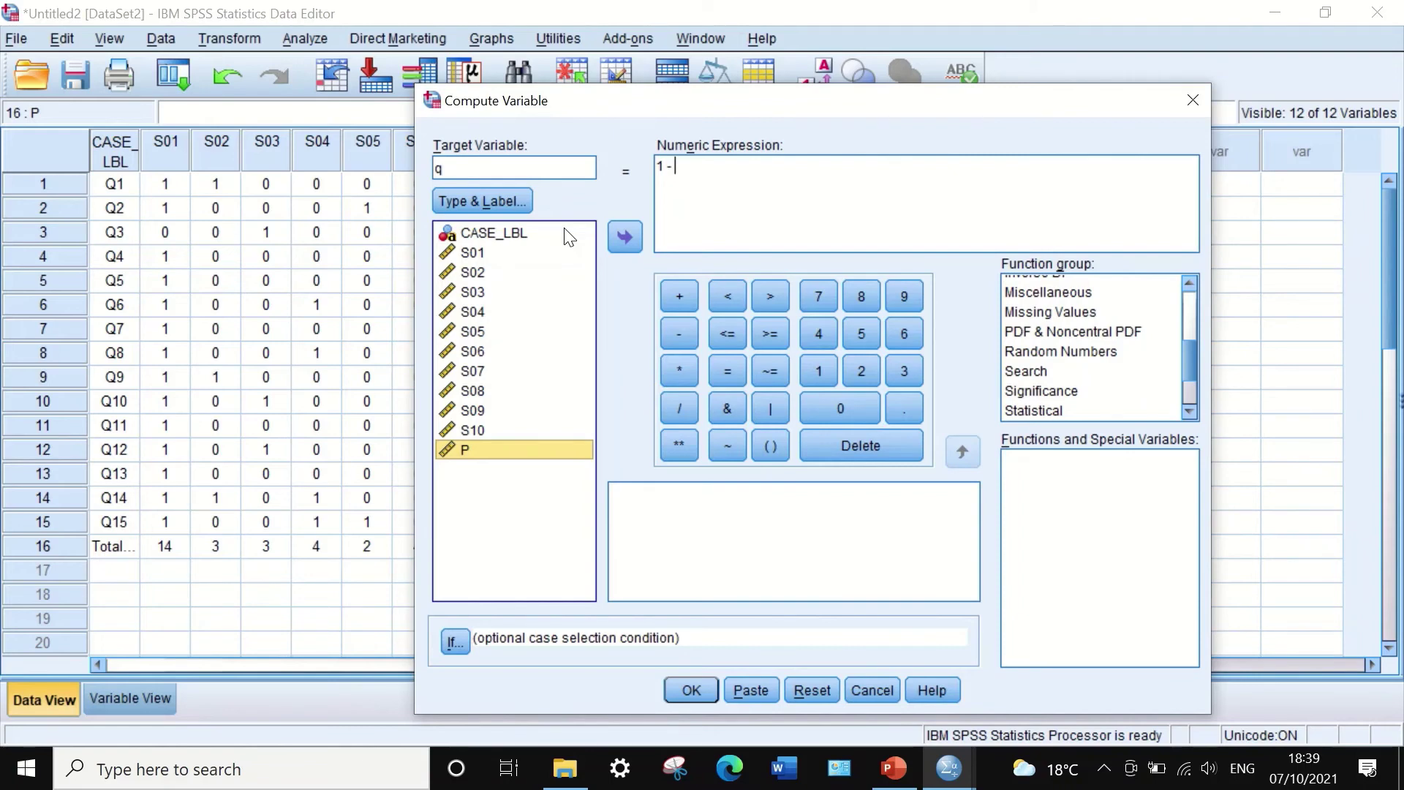
left_click(624, 236)
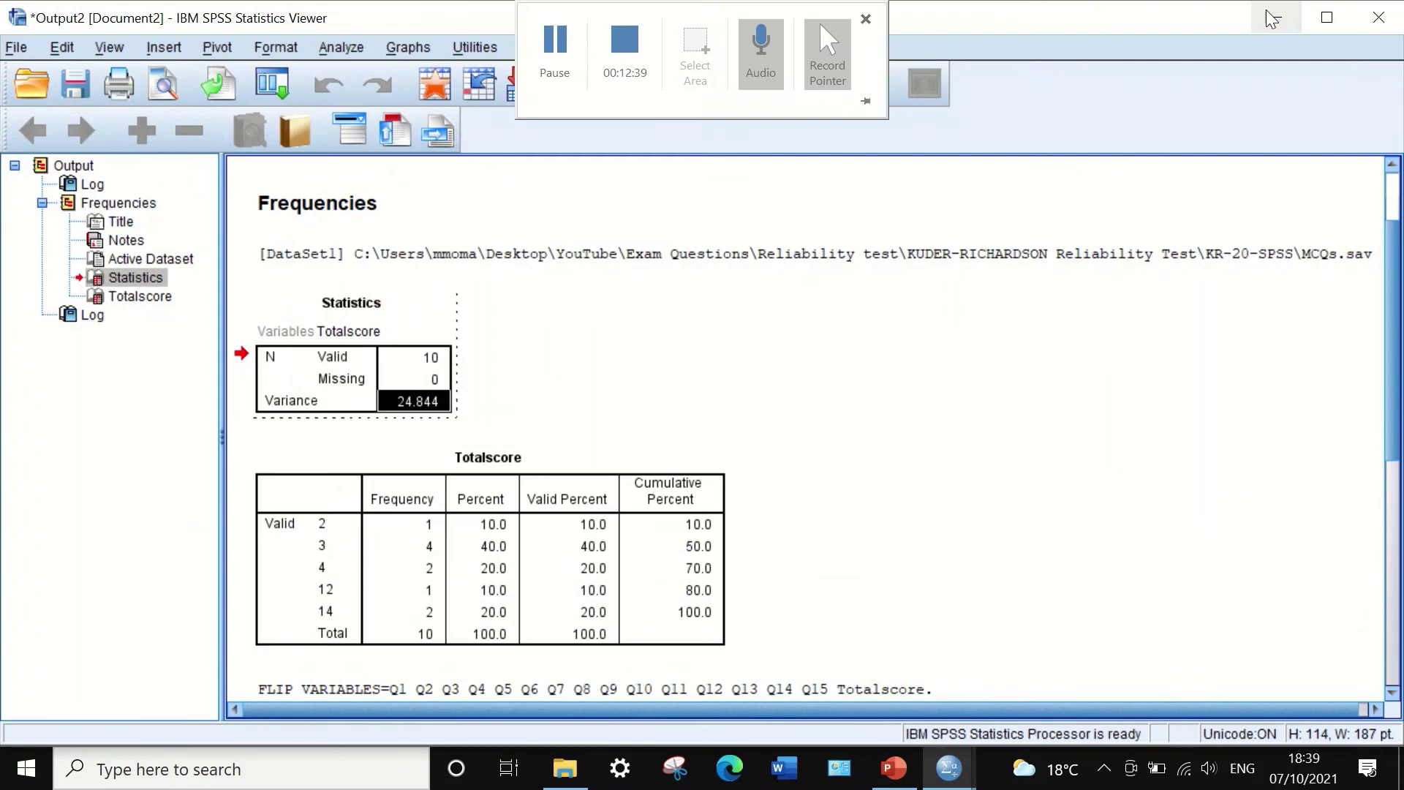
left_click(1273, 18)
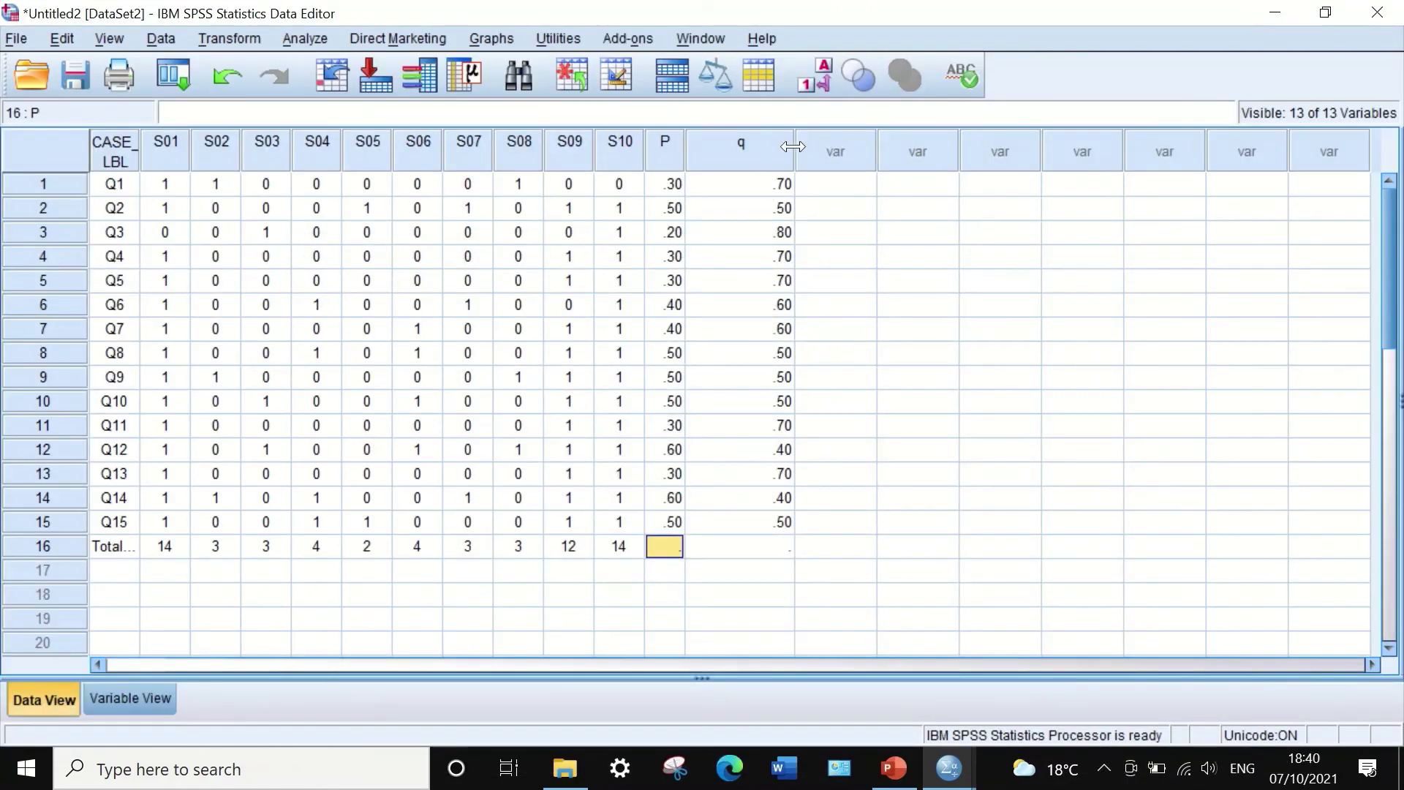
left_click_drag(792, 146, 725, 150)
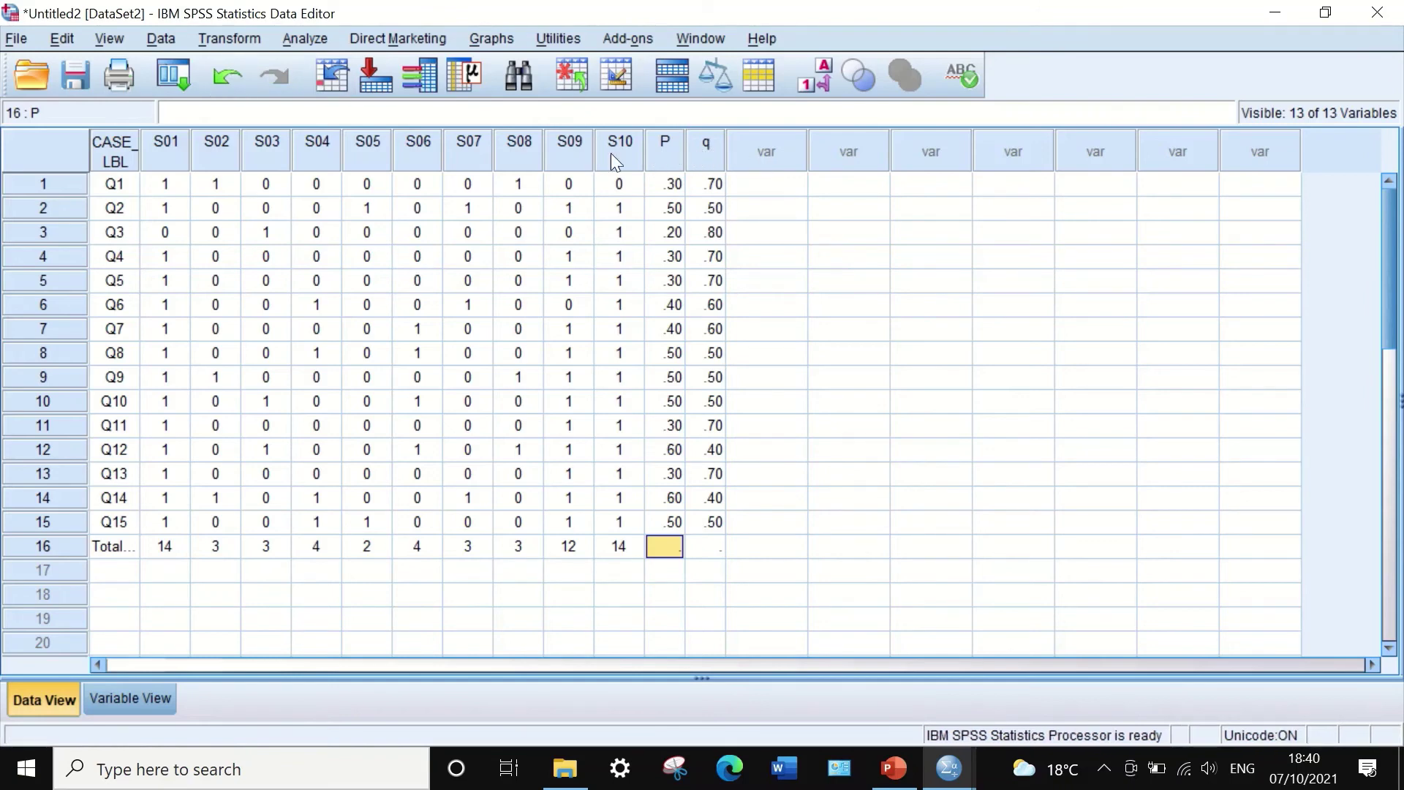
Start another Compute Variable transformation with the settings reset and PQ as the target variable.
left_click(240, 35)
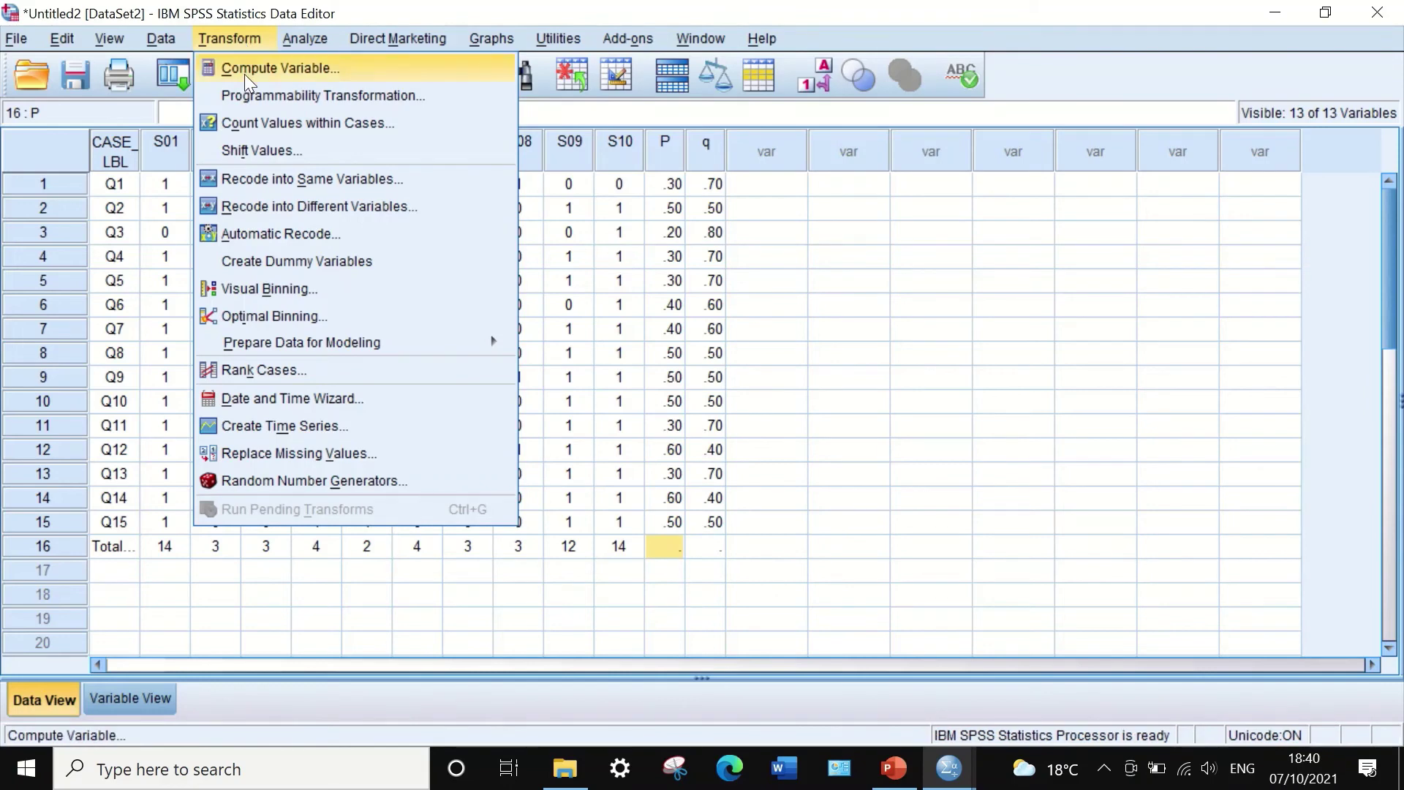
left_click(244, 68)
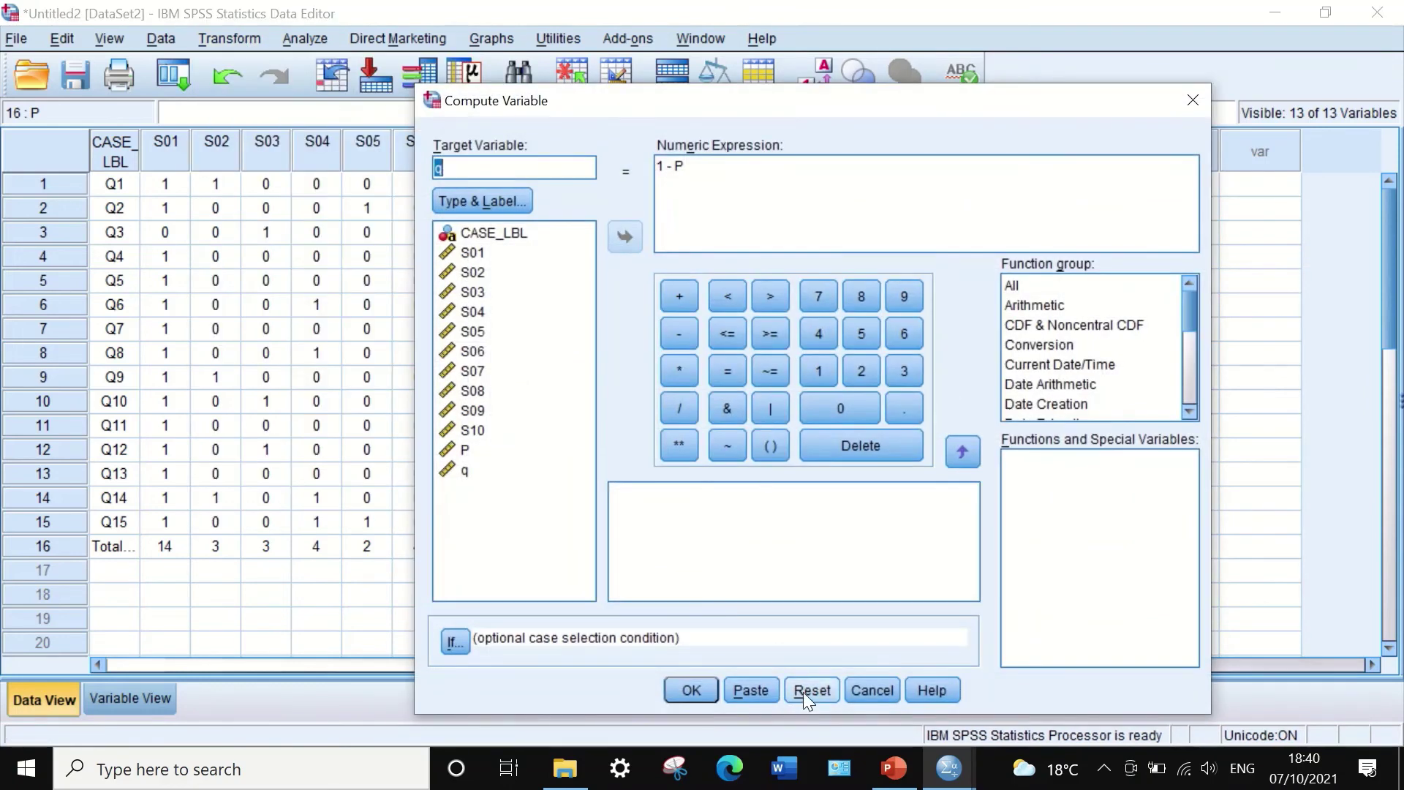
left_click(807, 691)
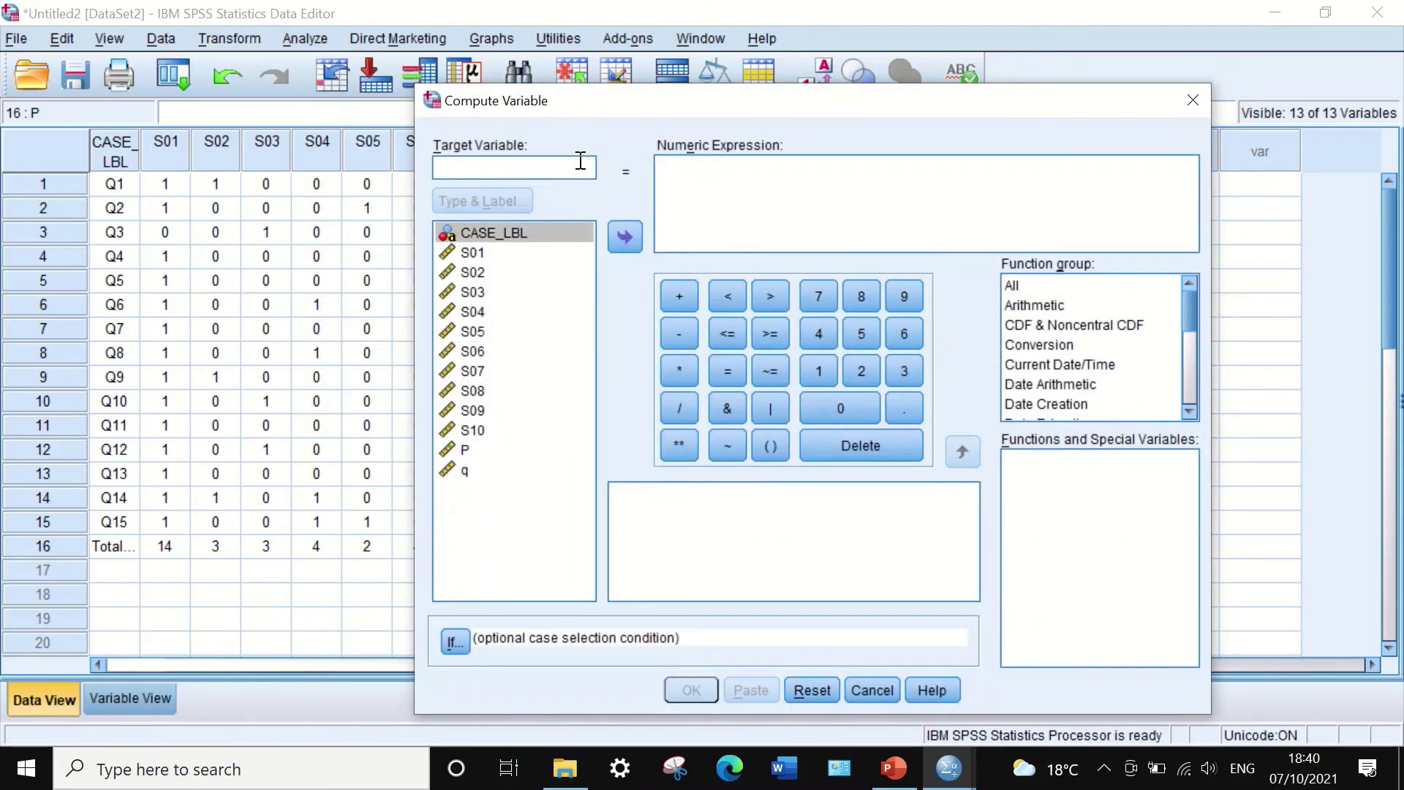
type("PQ")
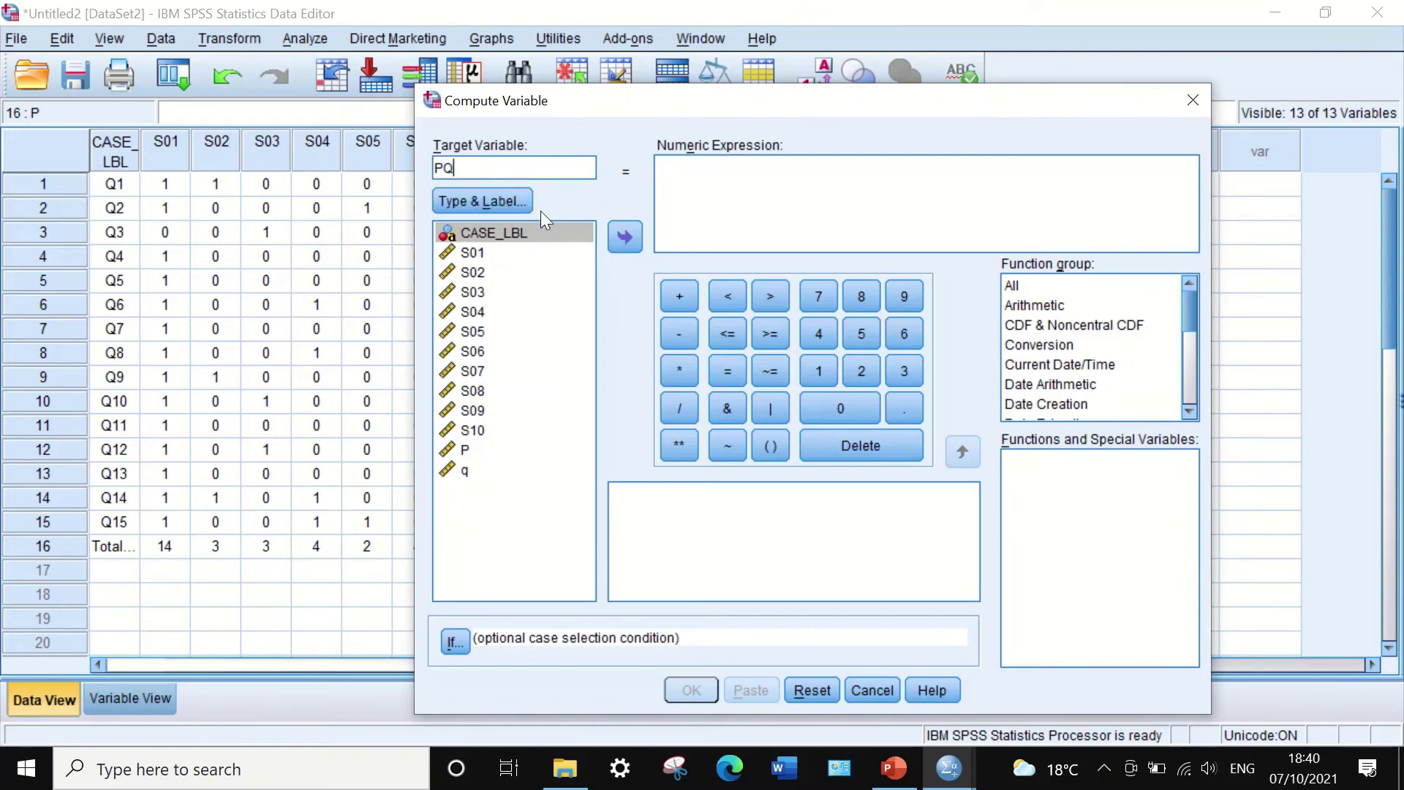
Compute PQ with the expression P * q and return to the data values.
left_click(676, 178)
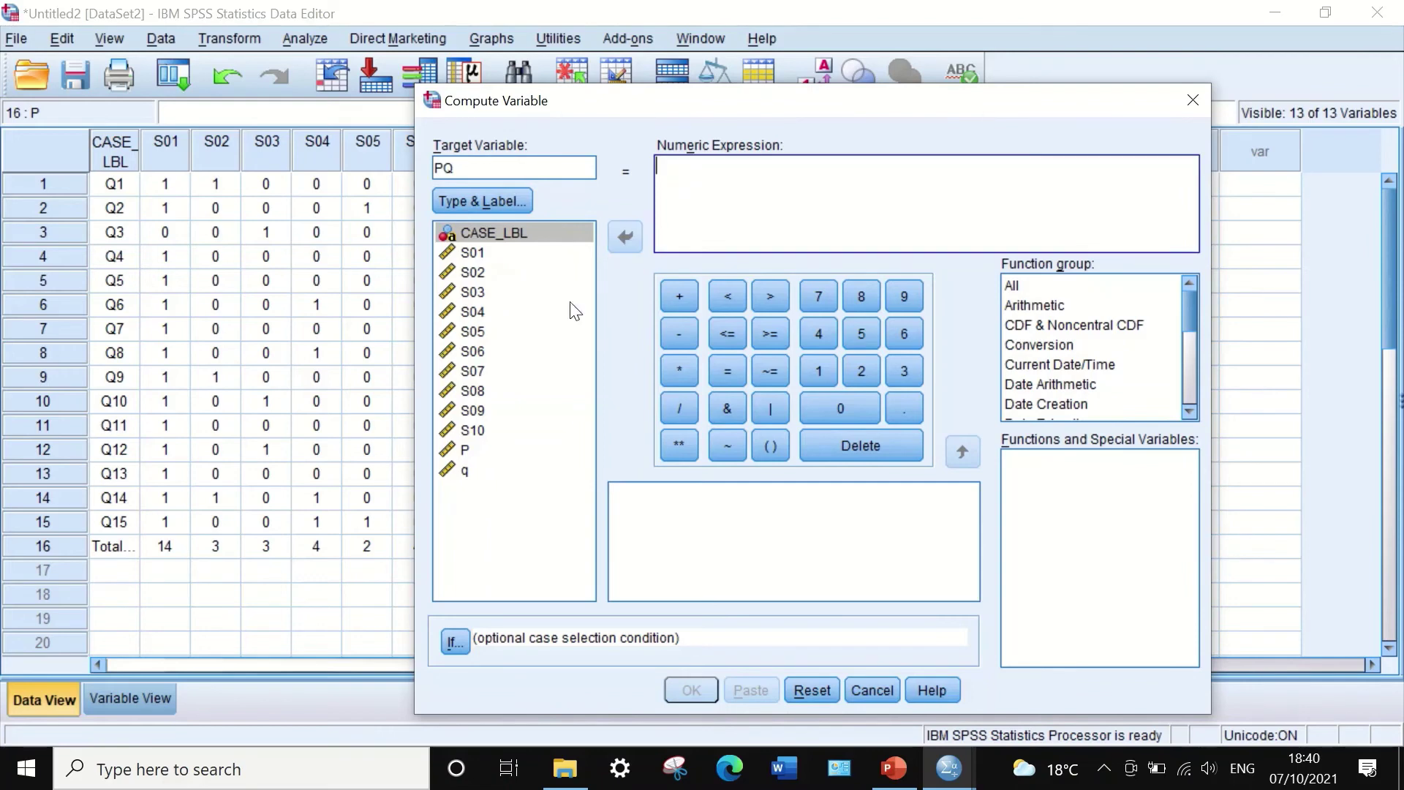
left_click(466, 450)
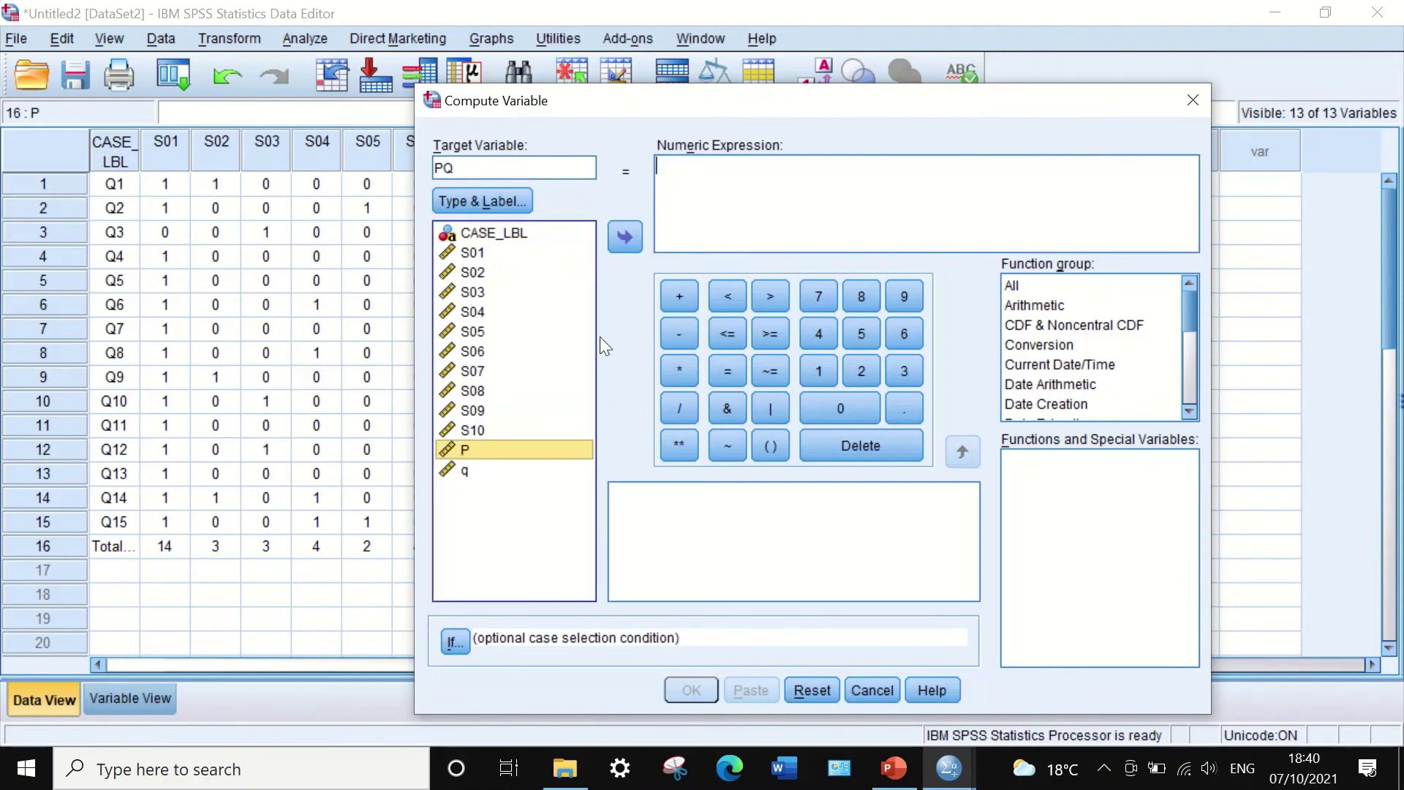
left_click(626, 233)
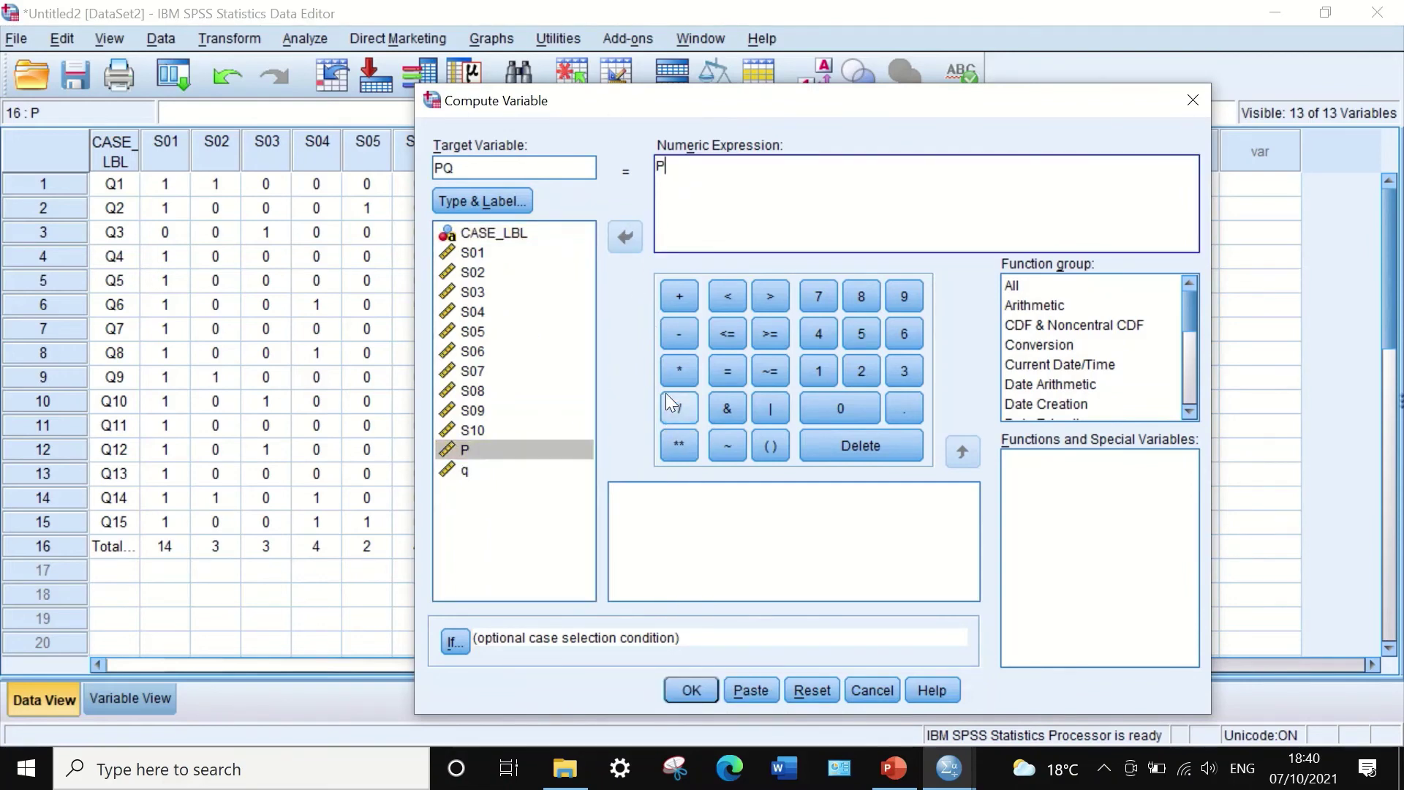
left_click(679, 370)
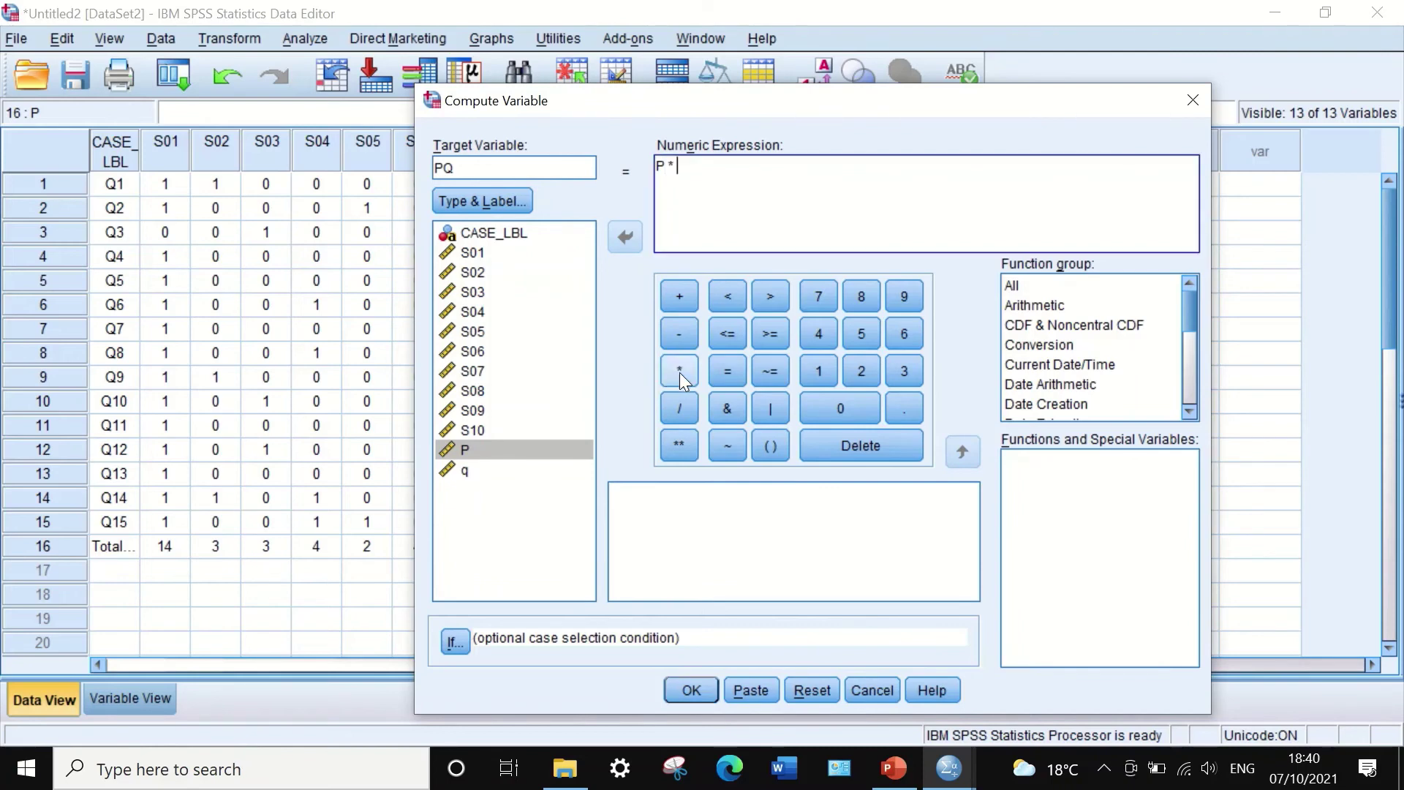
left_click(472, 471)
left_click(623, 237)
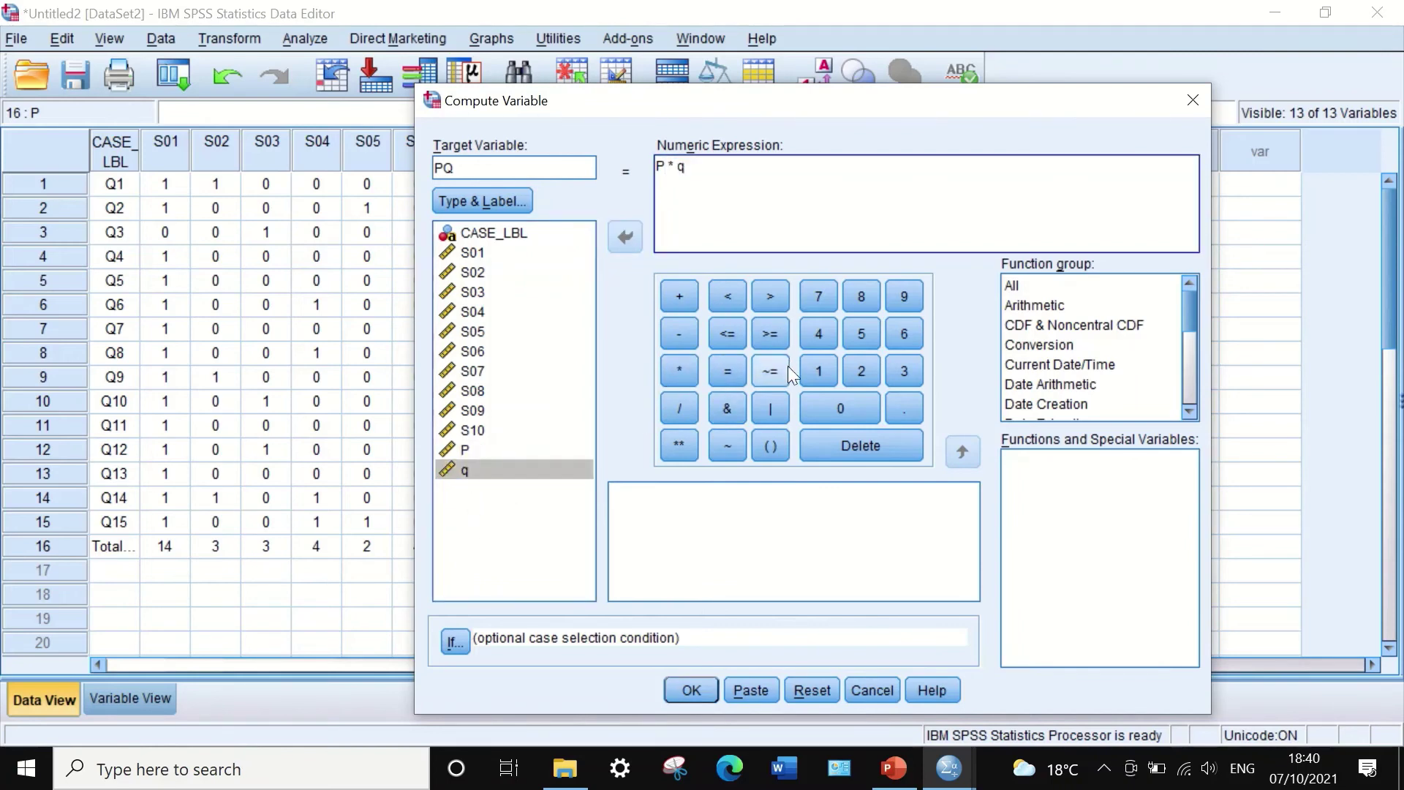
left_click(680, 689)
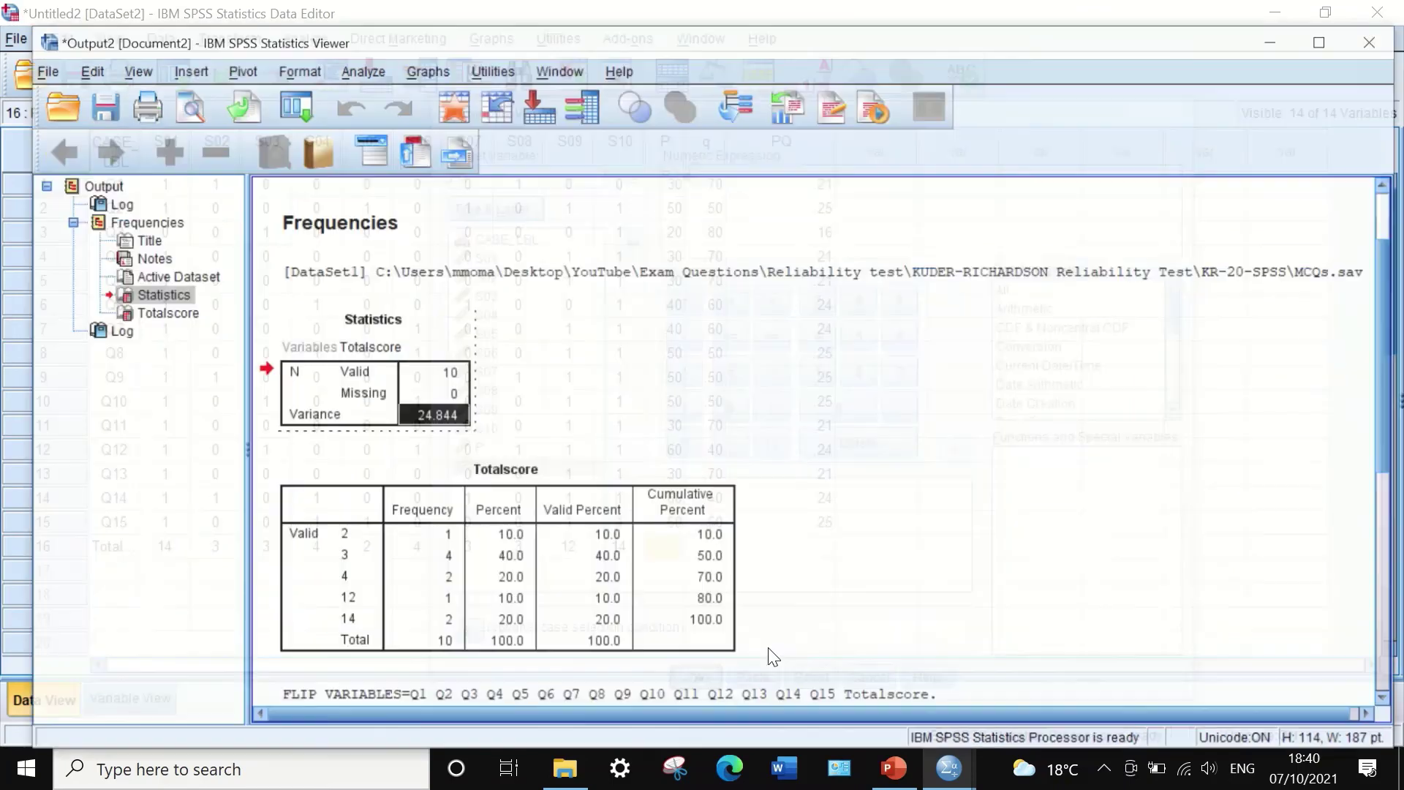
left_click(1255, 22)
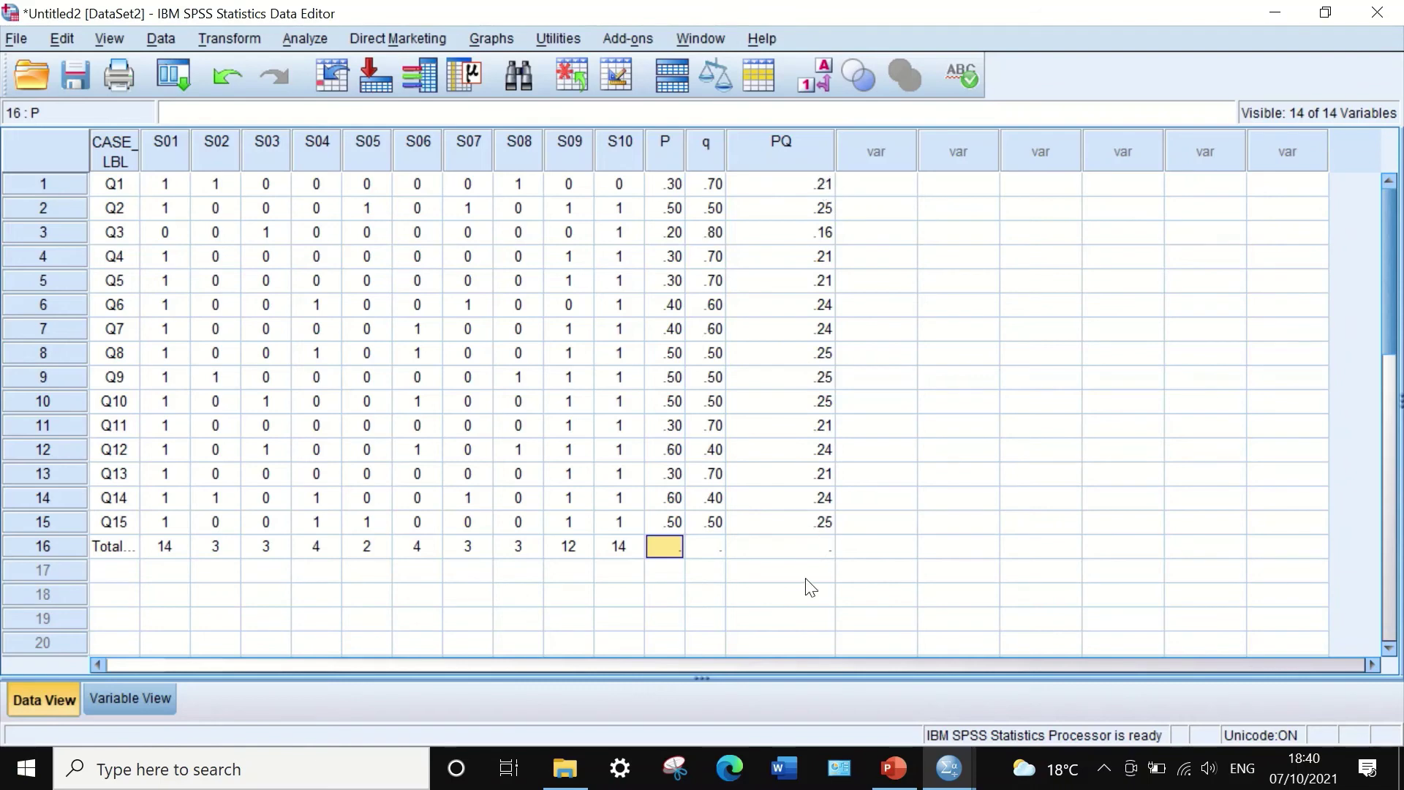
Switch to PowerPoint to review the KR-20 formula slide.
left_click(892, 768)
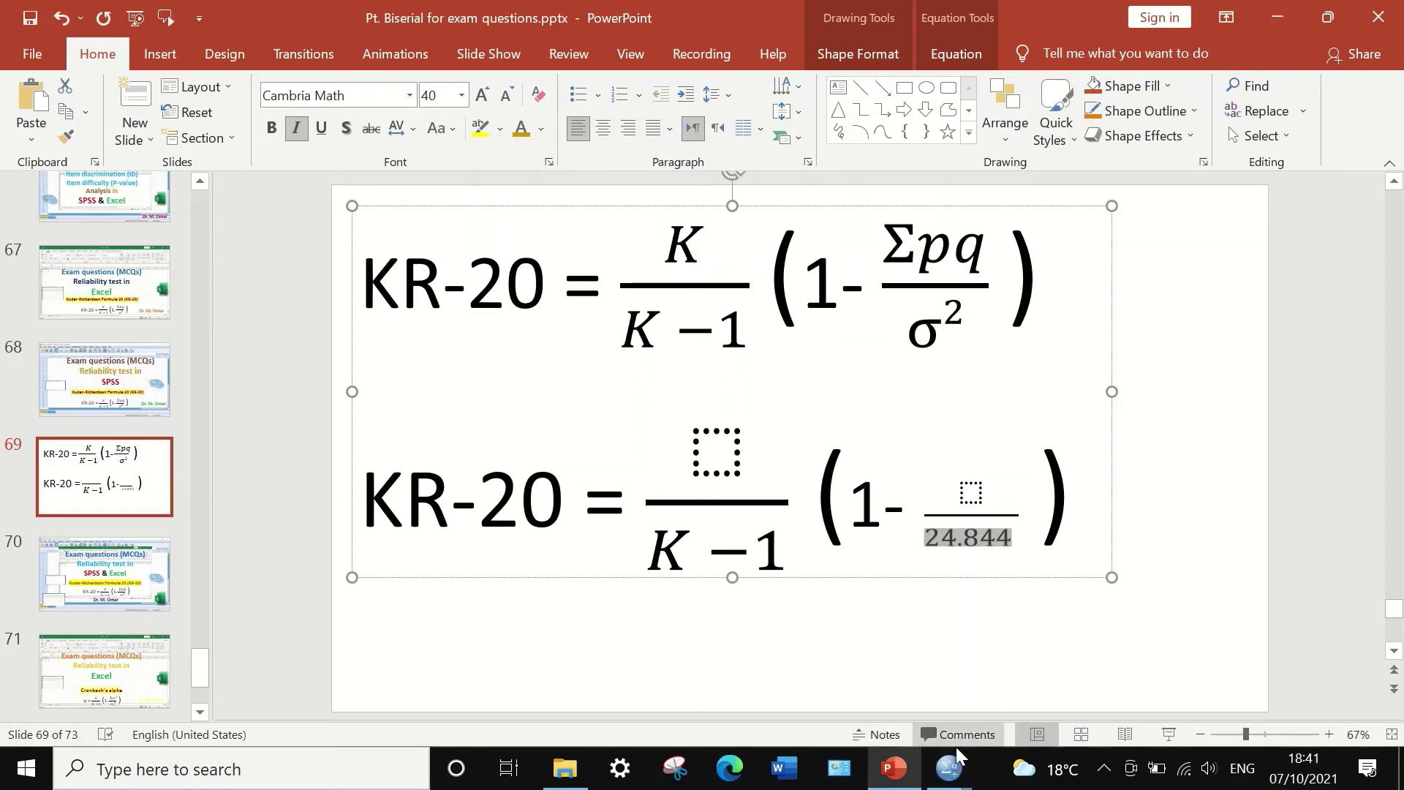
Switch to the SPSS Data Editor and set up a Frequencies analysis with PQ as the variable.
mouse_move(967, 773)
left_click(1109, 669)
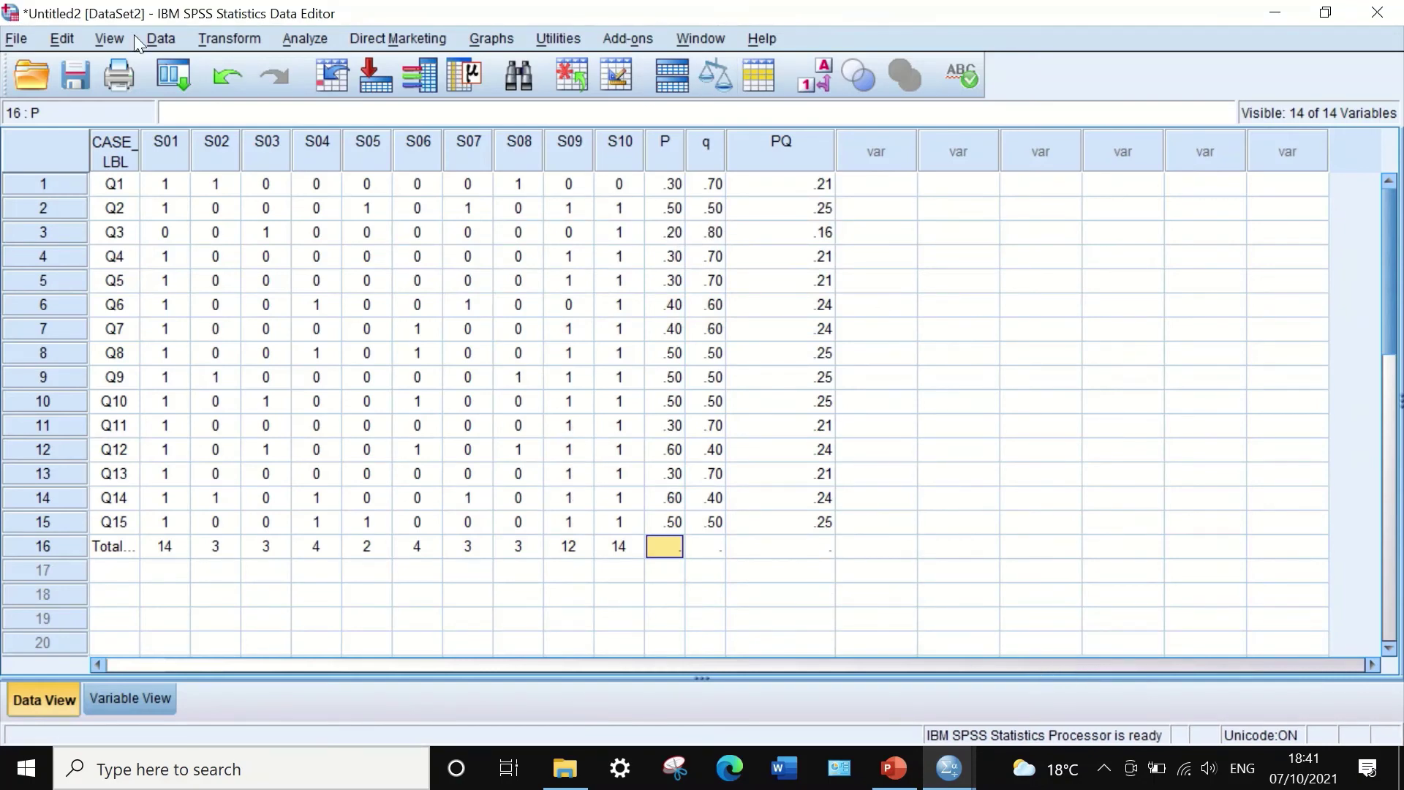
left_click(297, 41)
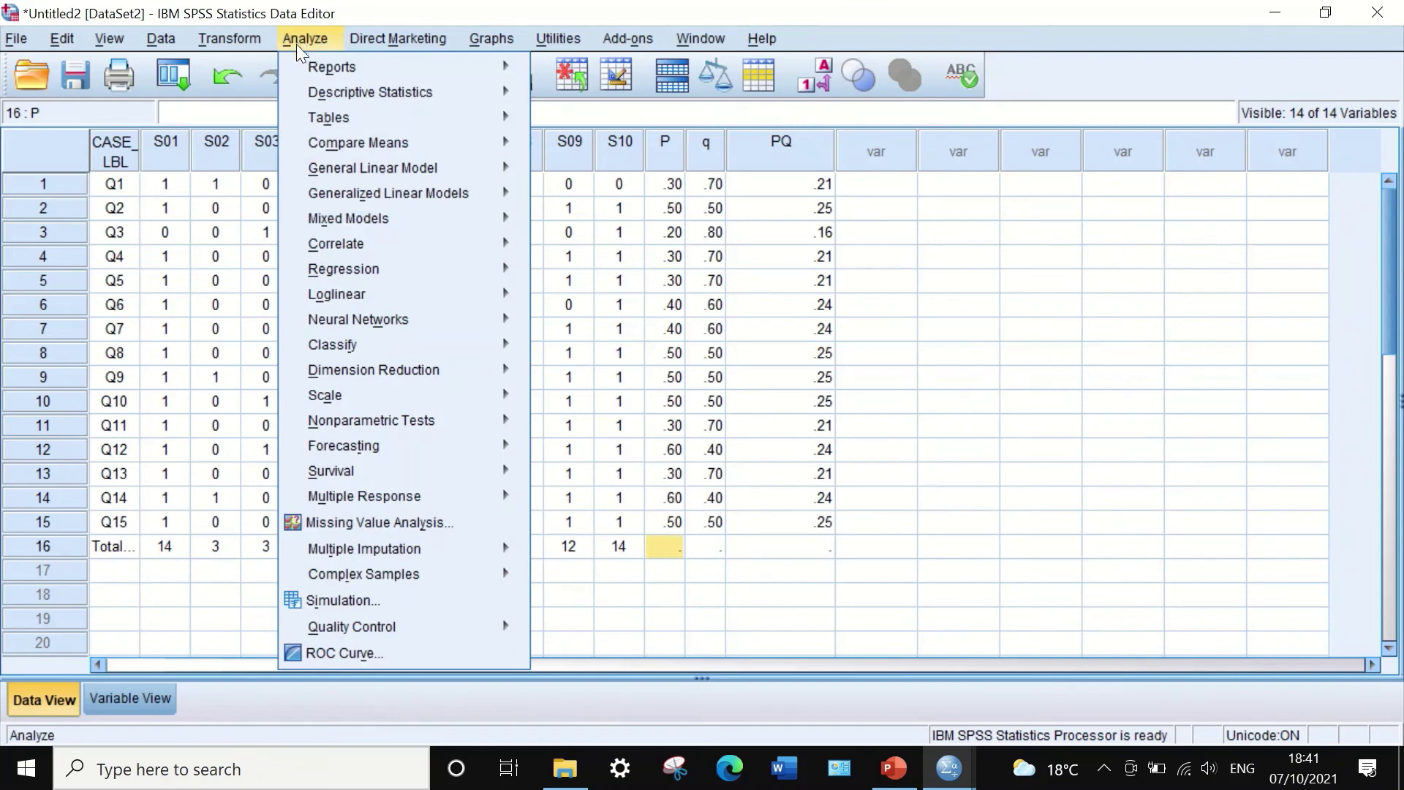
mouse_move(320, 92)
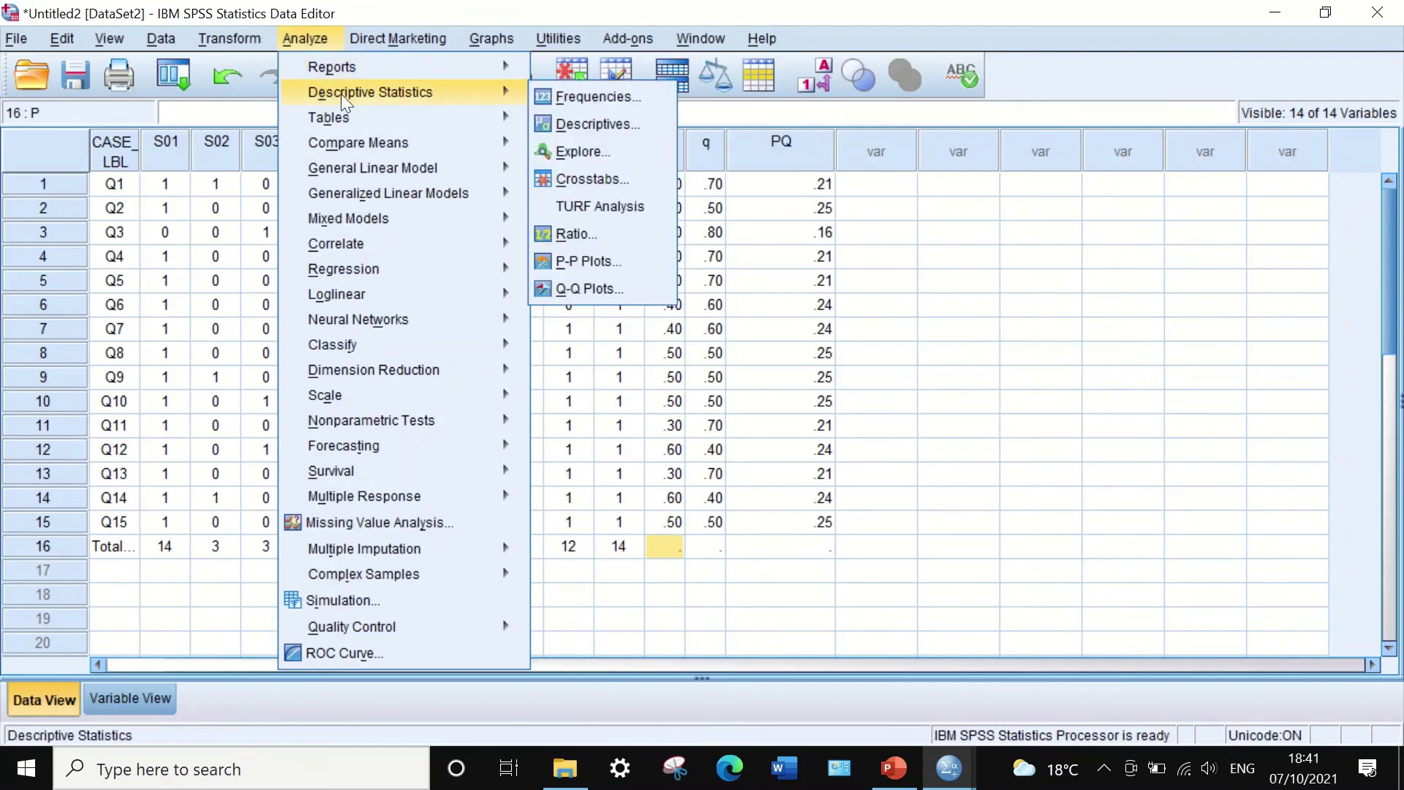
left_click(591, 97)
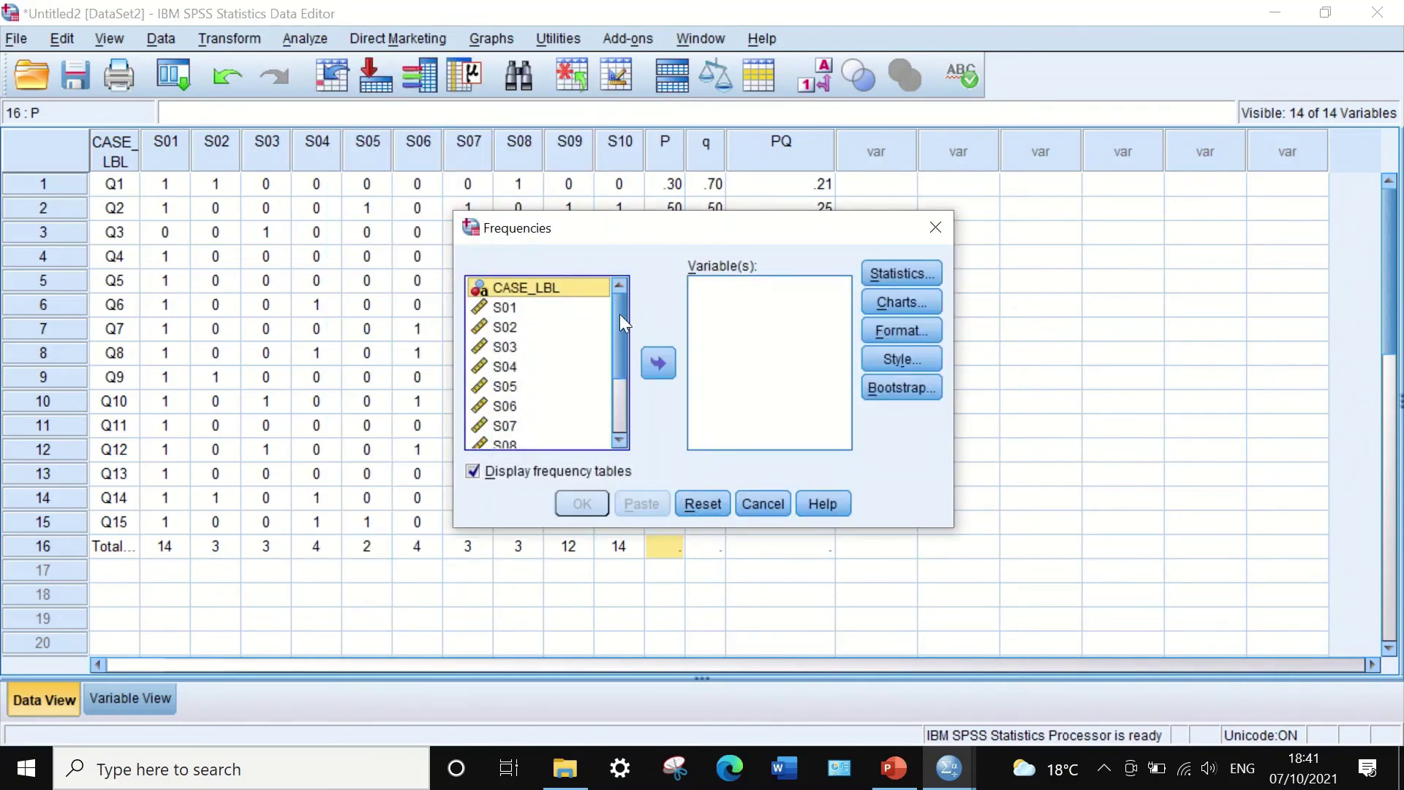
left_click_drag(620, 322, 625, 454)
left_click(507, 439)
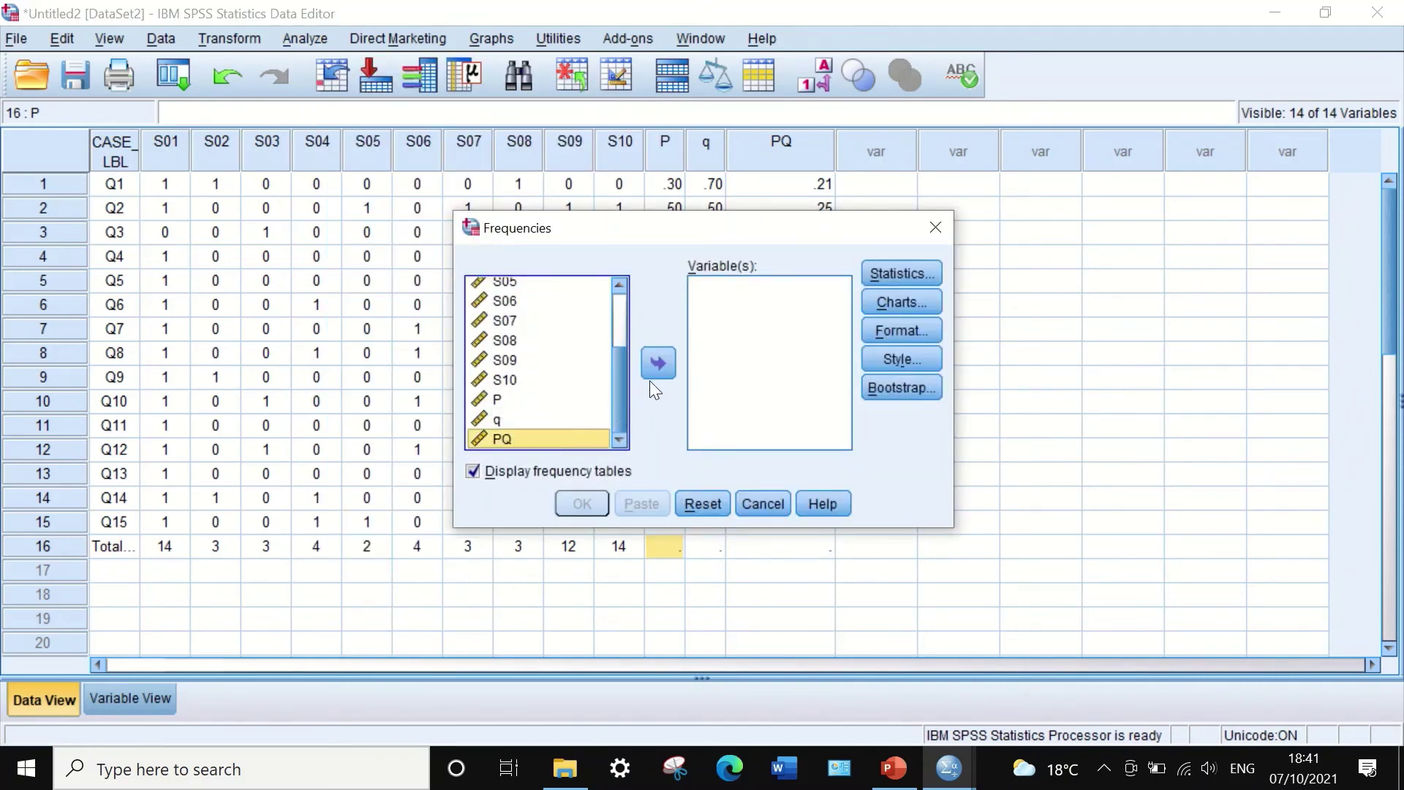
left_click(657, 363)
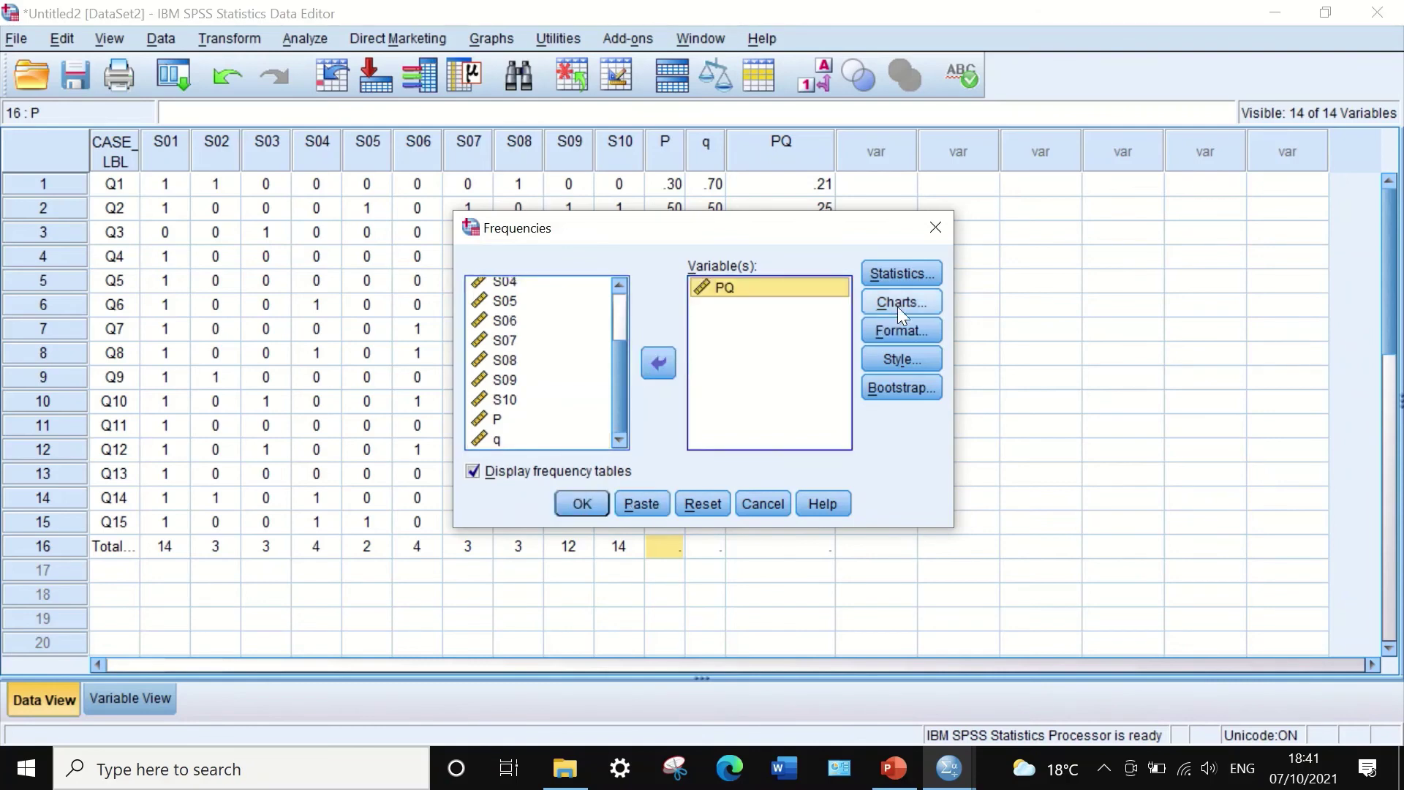
Request the Sum statistic for PQ and run the Frequencies analysis.
left_click(899, 279)
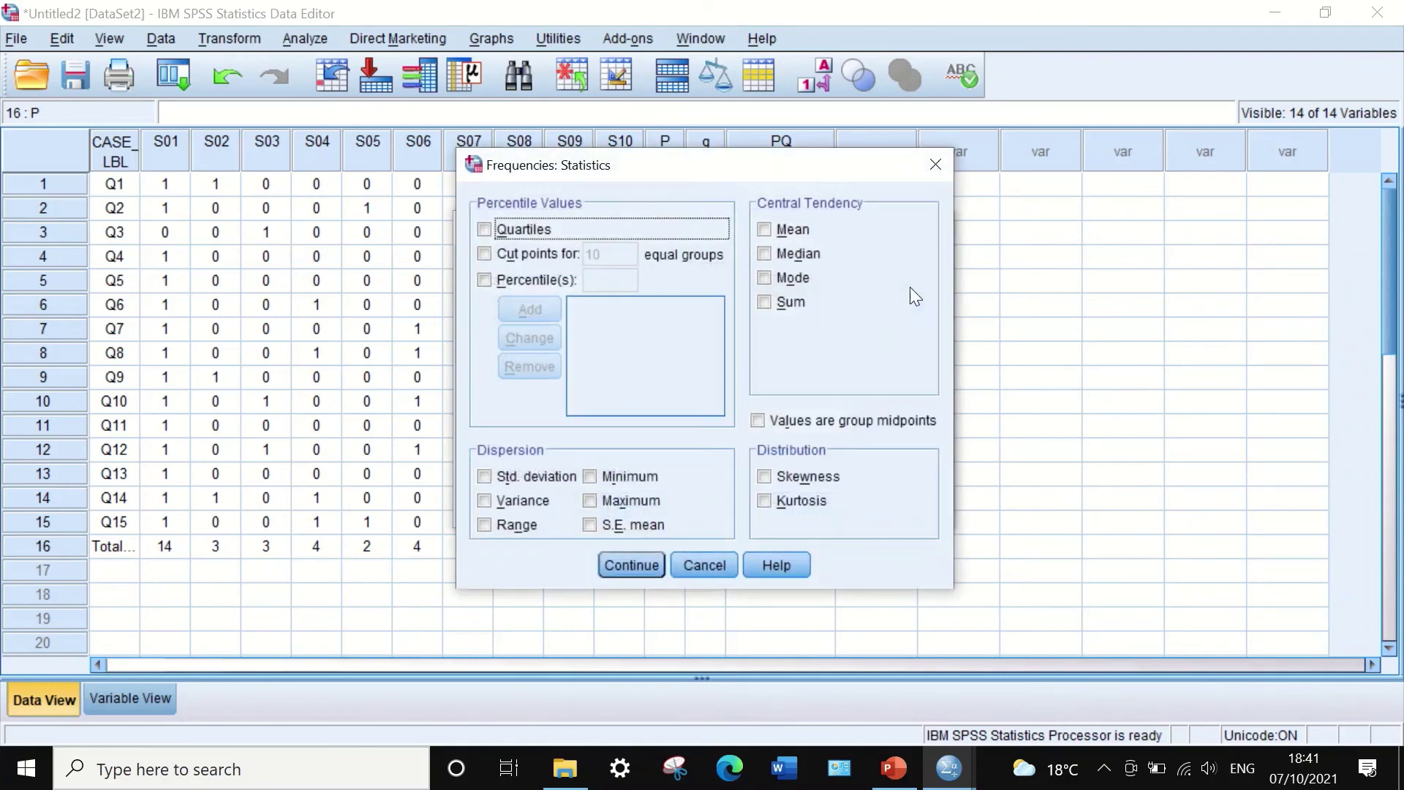
left_click(767, 302)
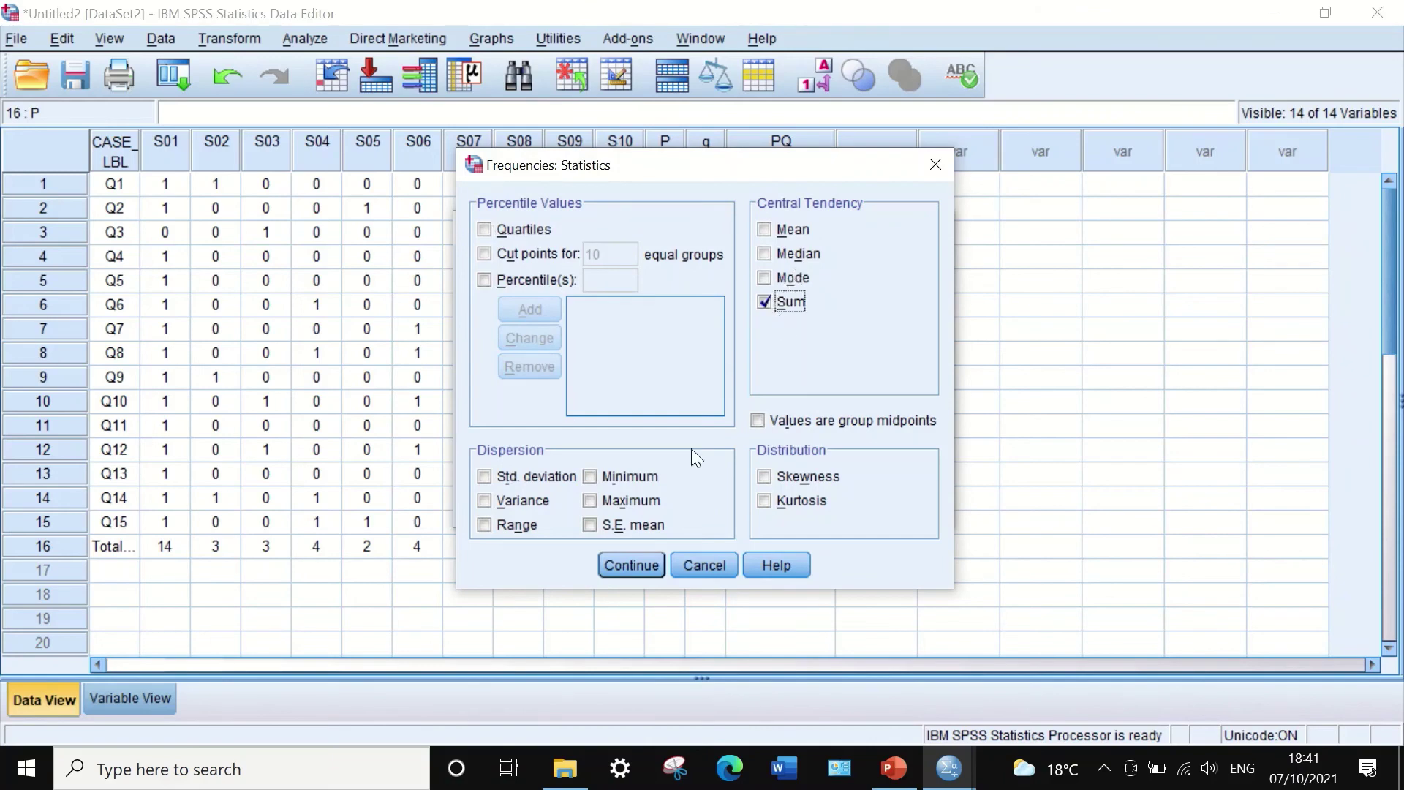
left_click(638, 564)
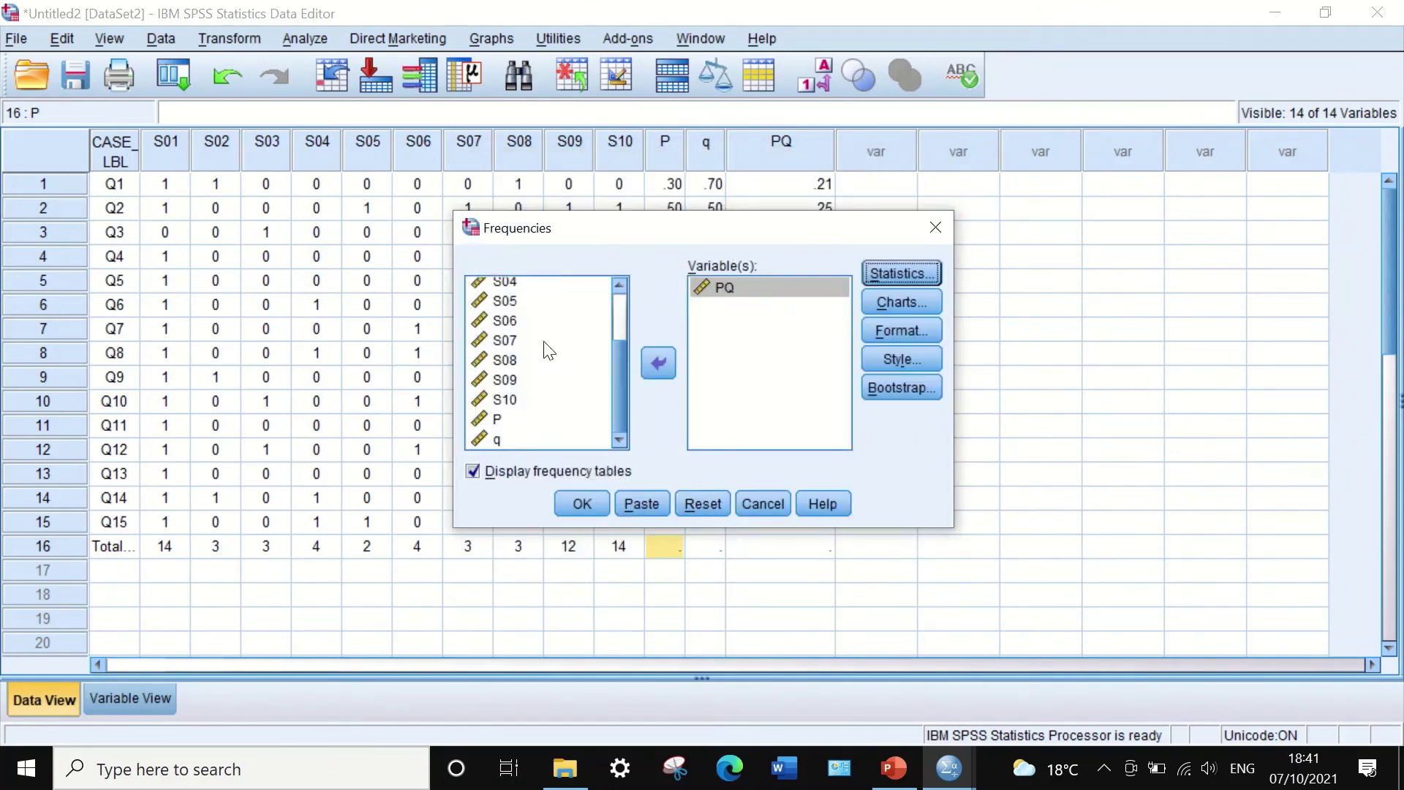
left_click(577, 501)
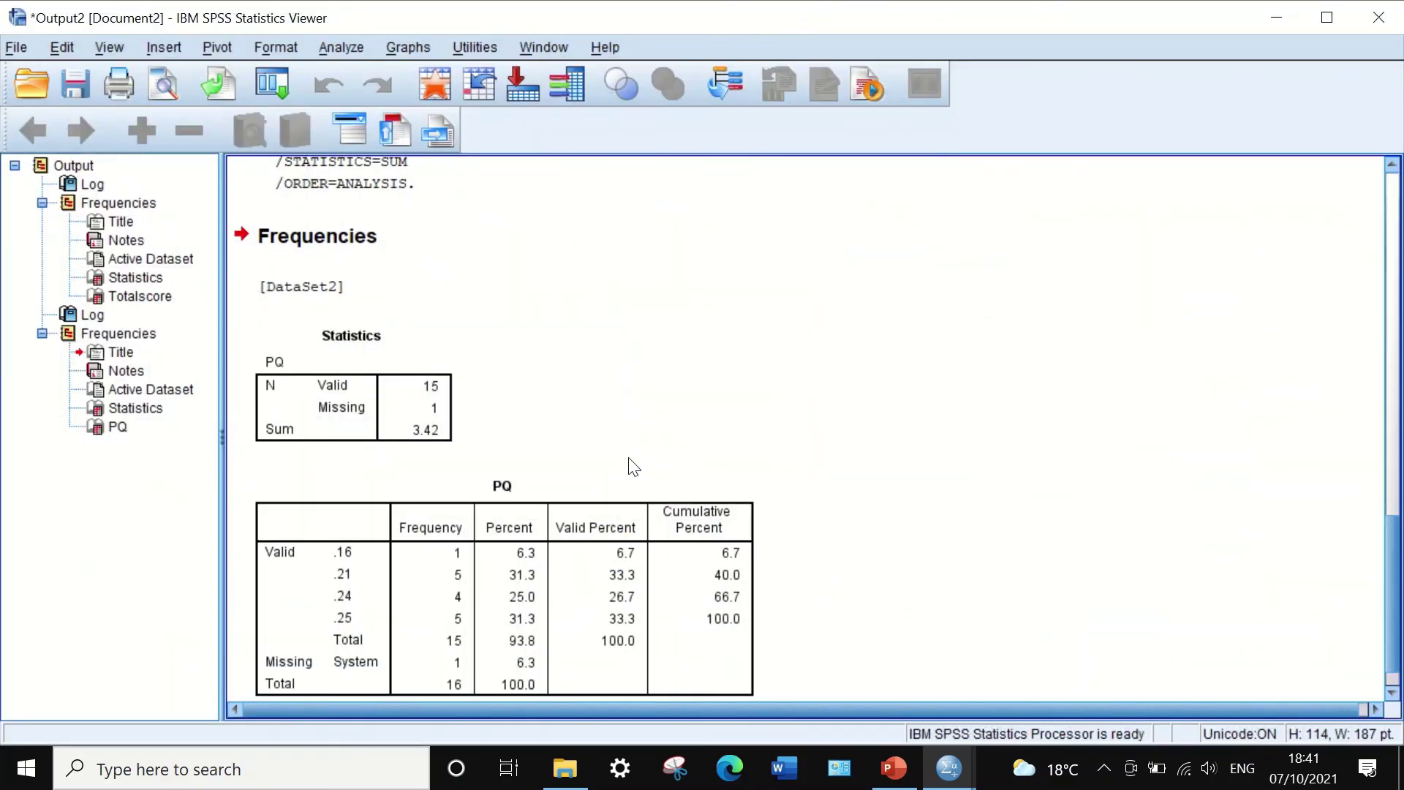
Open the PQ Statistics table in the output for editing and copy its Sum value.
left_click(432, 413)
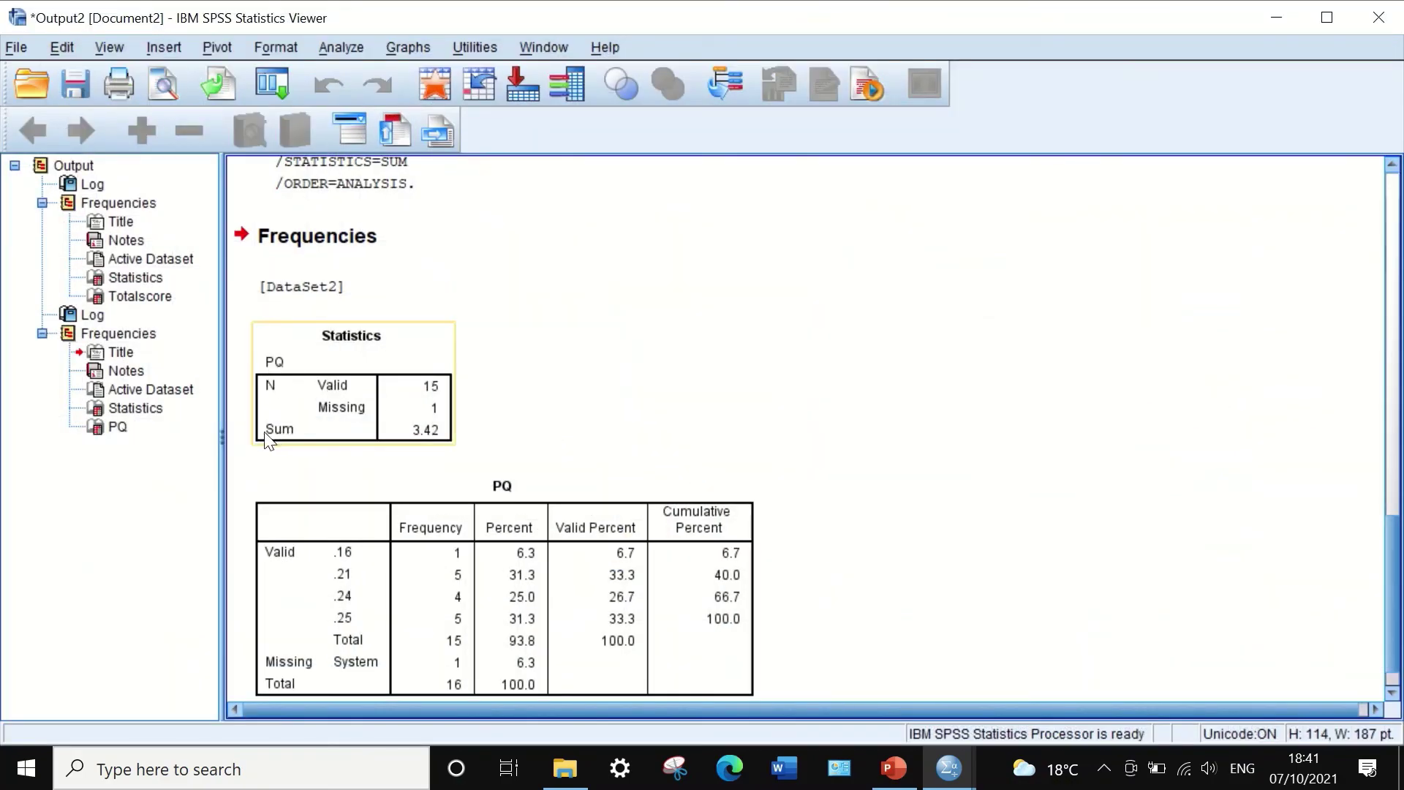
left_click(439, 439)
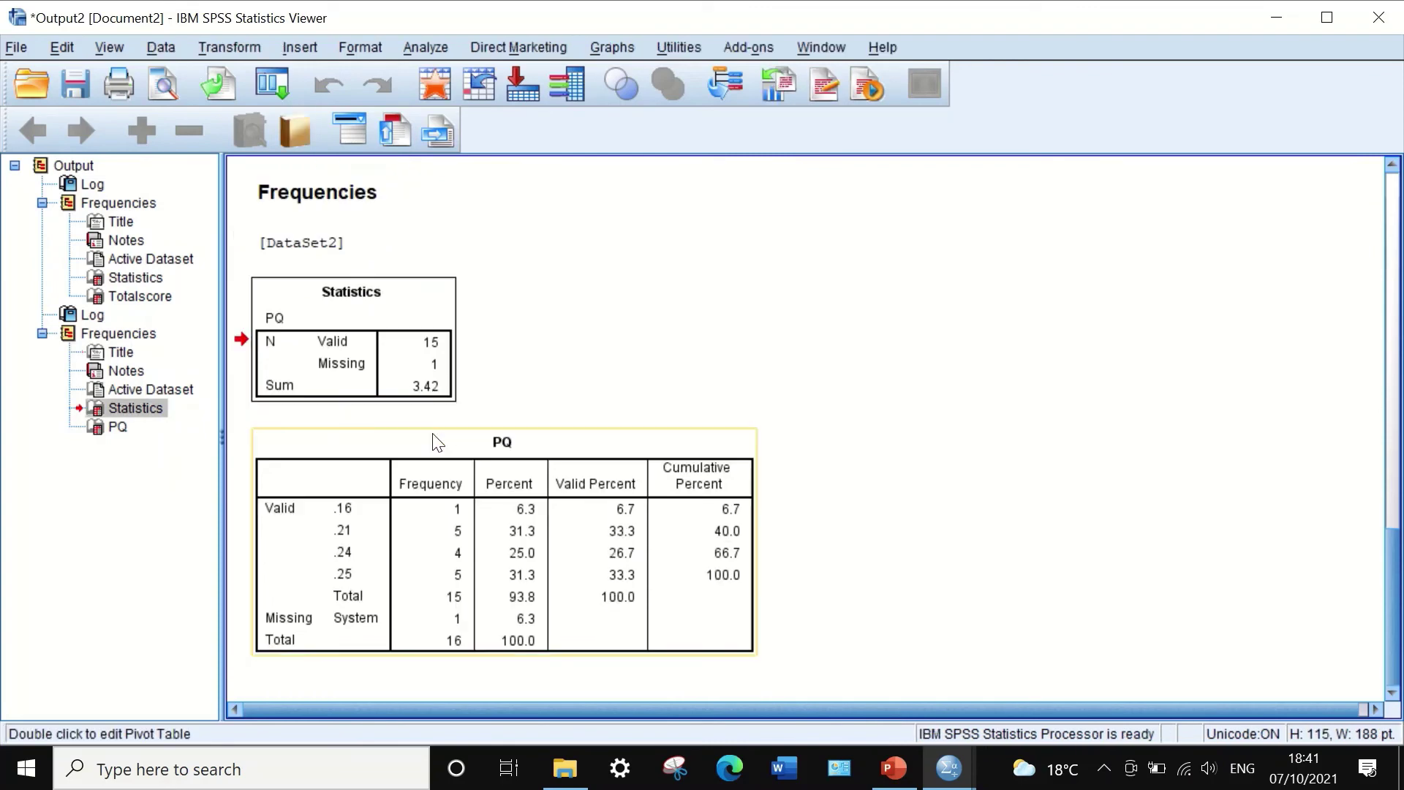
left_click(436, 431)
left_click(427, 401)
double_click(427, 401)
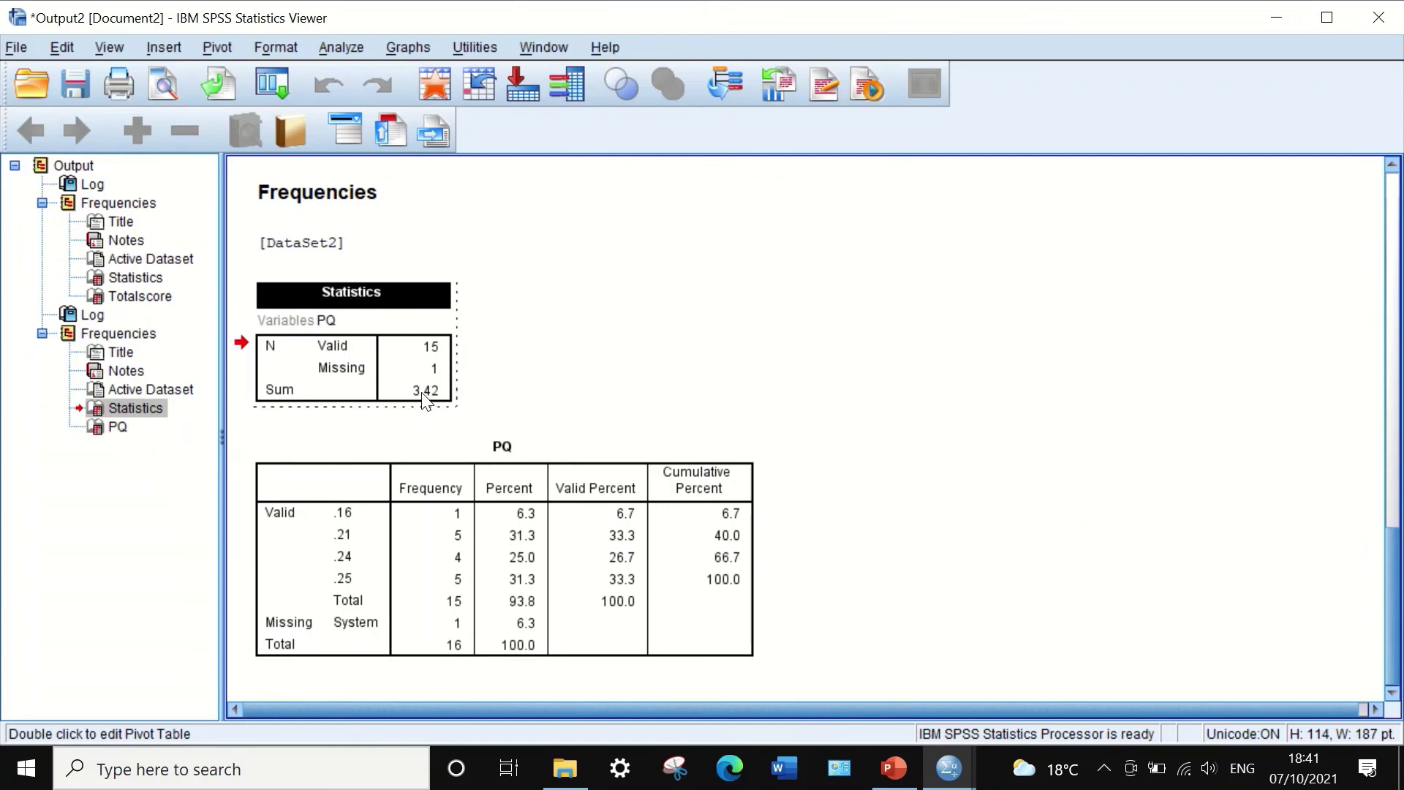
left_click(425, 395)
right_click(433, 392)
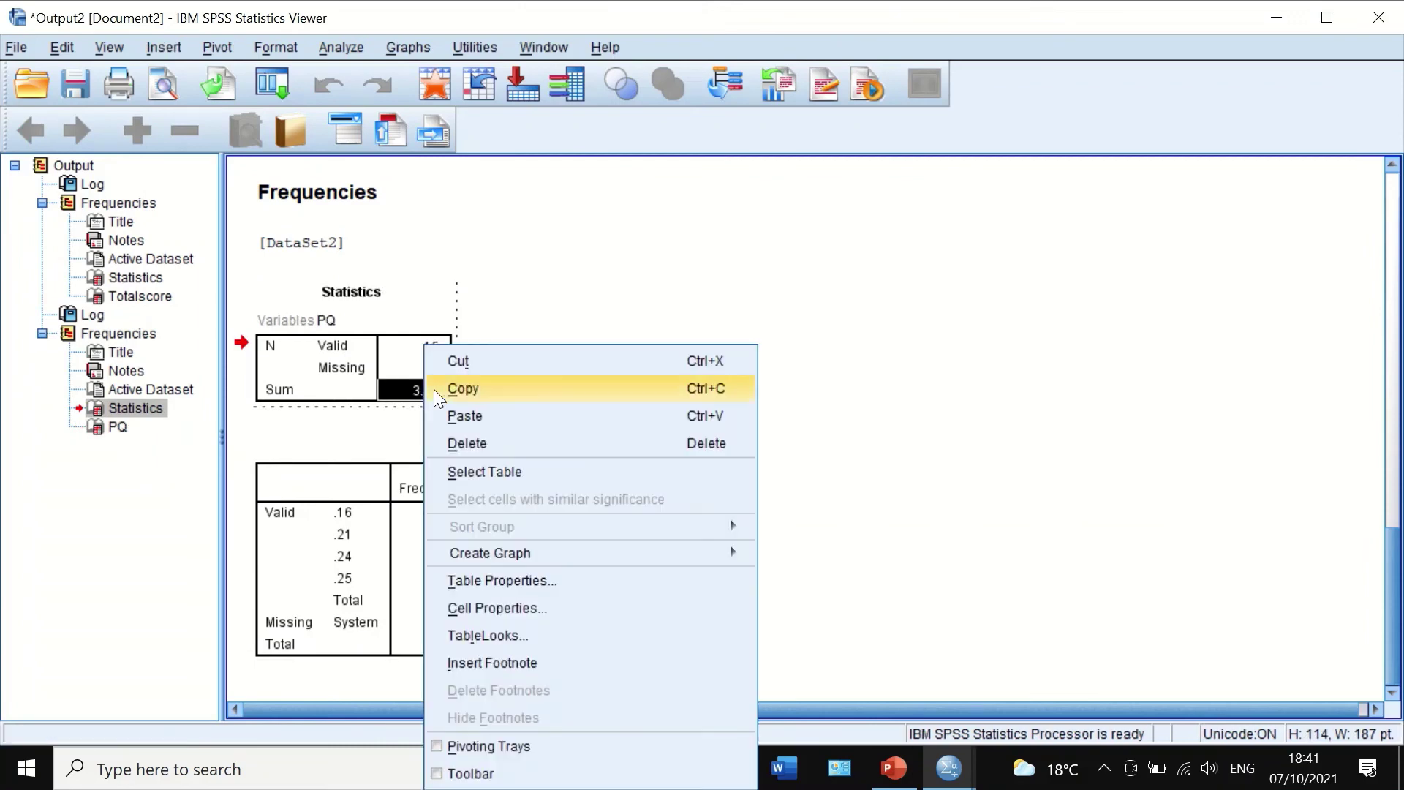
left_click(437, 389)
Switch to PowerPoint and paste the copied sum, 3.42, as text only into the empty numerator above 24.844.
left_click(894, 767)
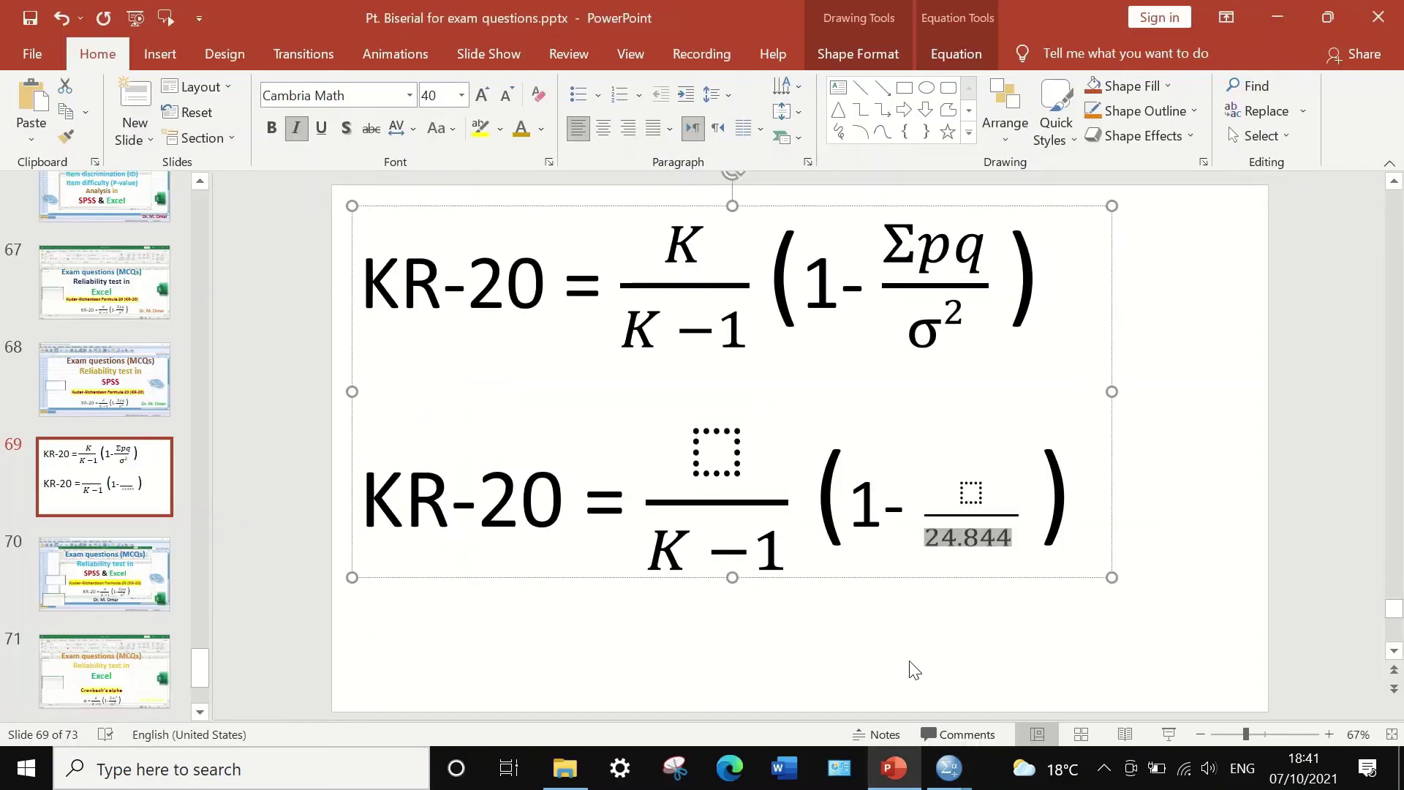
left_click(971, 496)
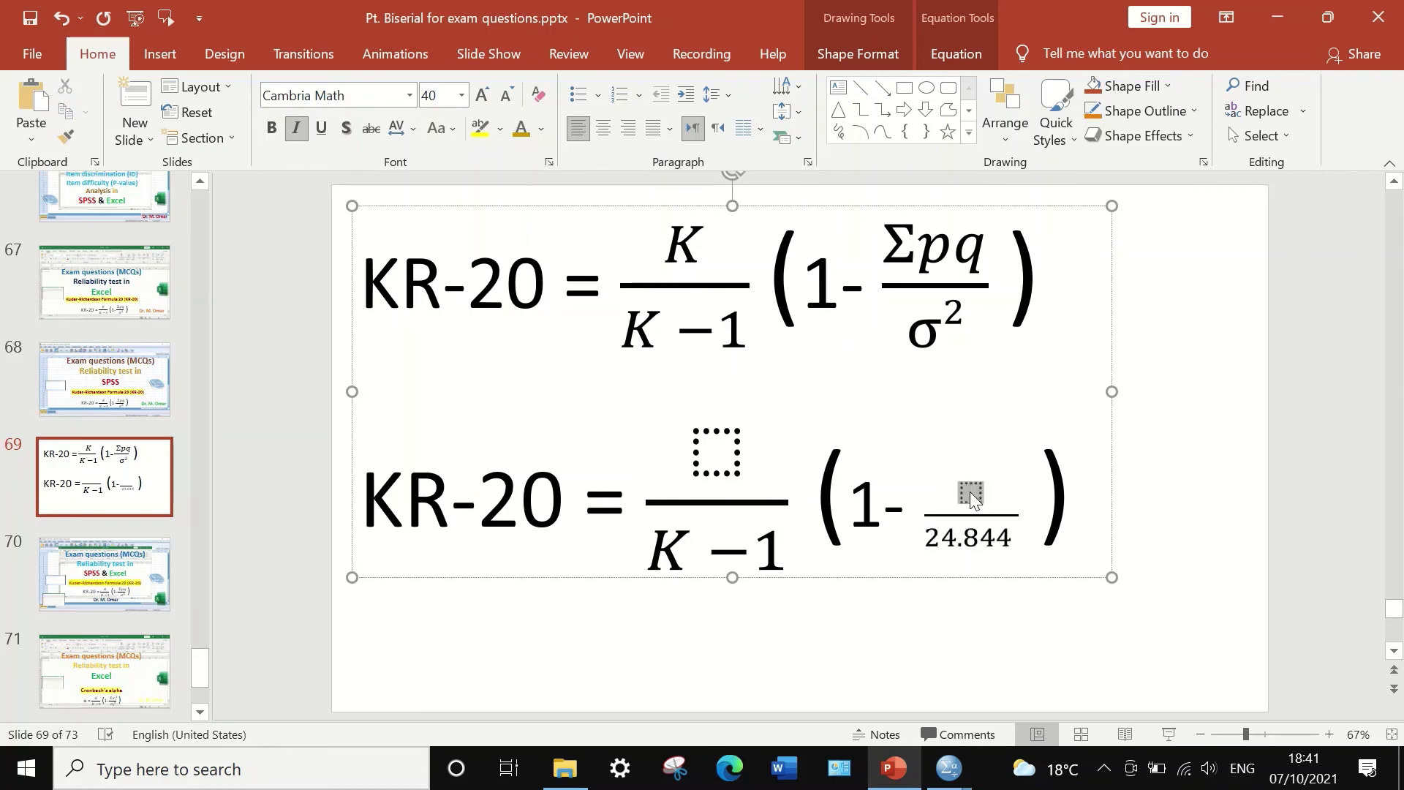
right_click(969, 497)
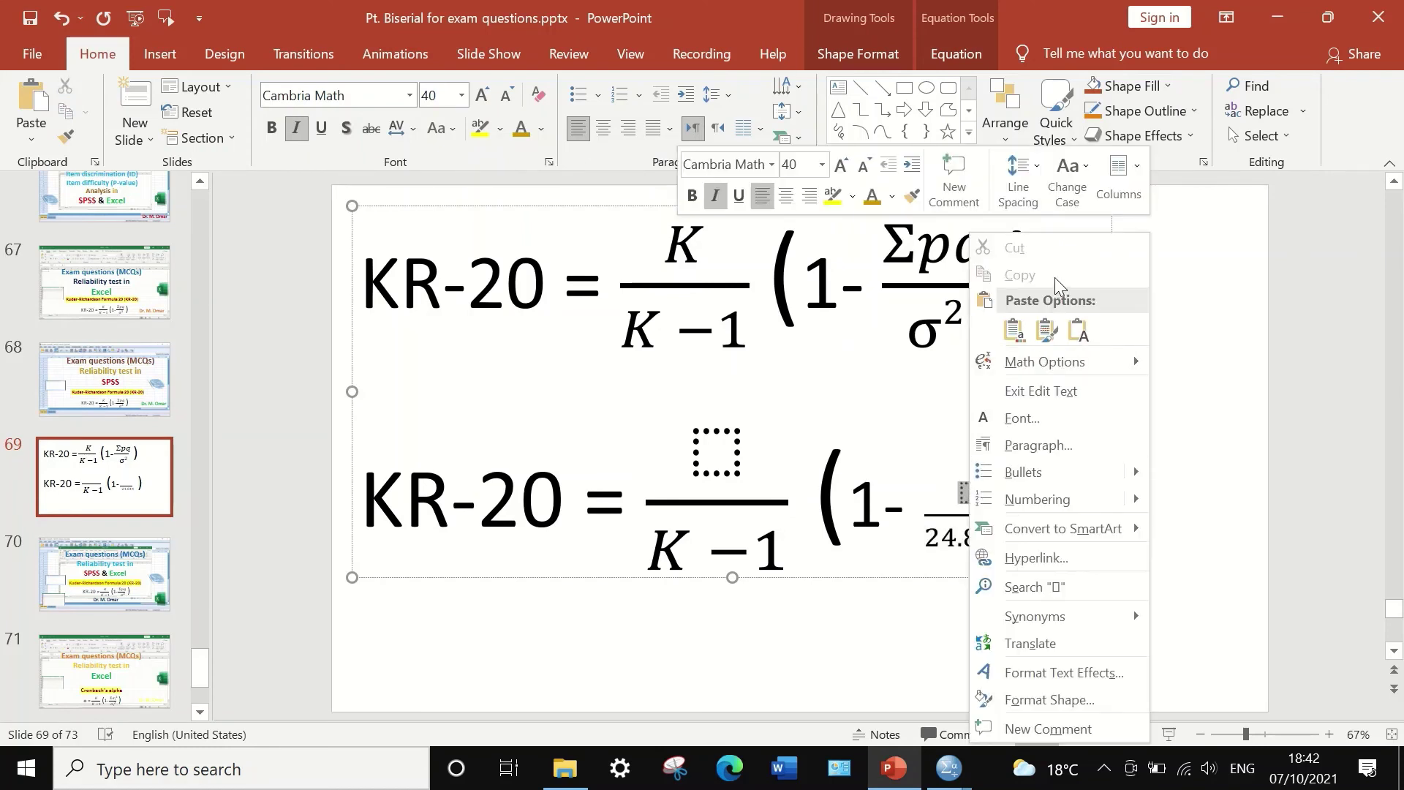
left_click(1074, 330)
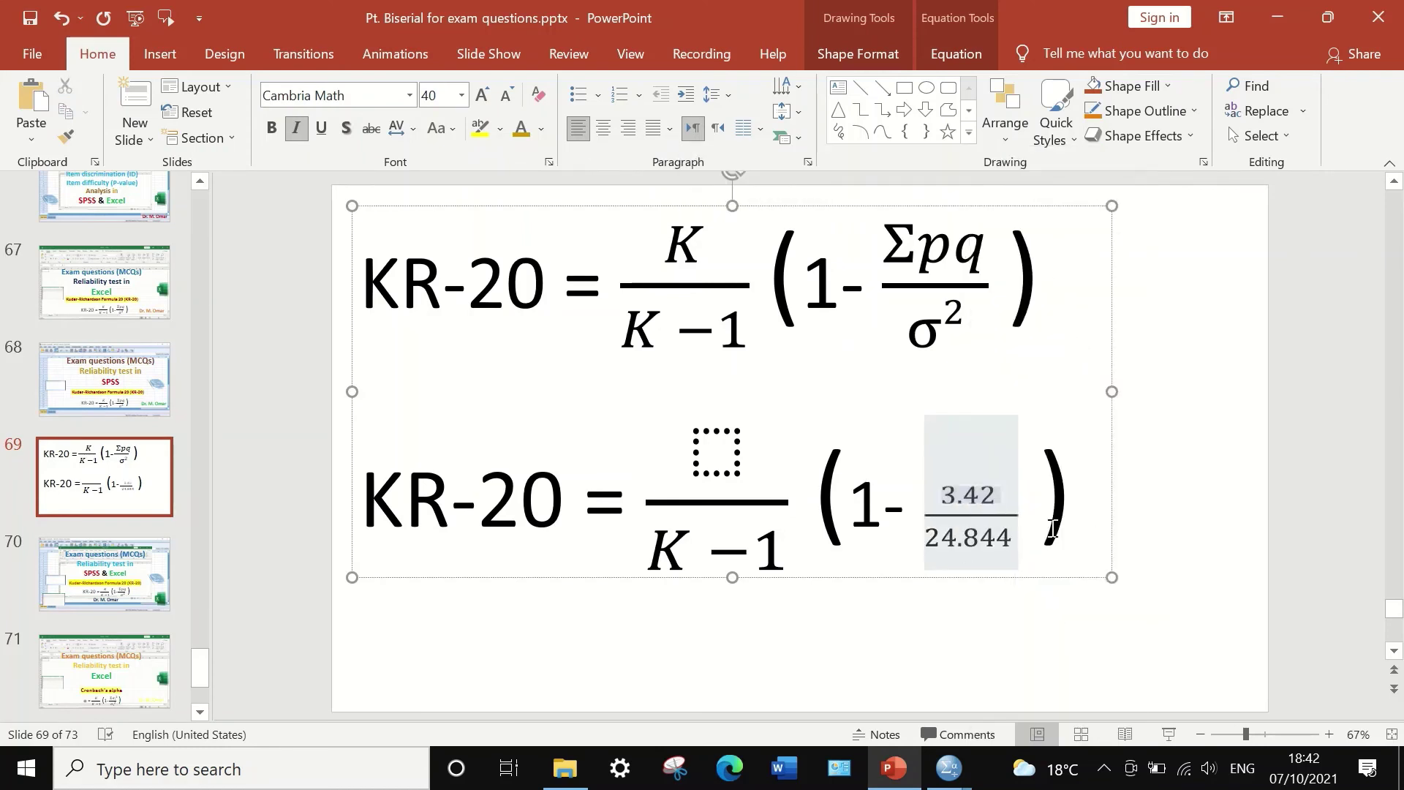